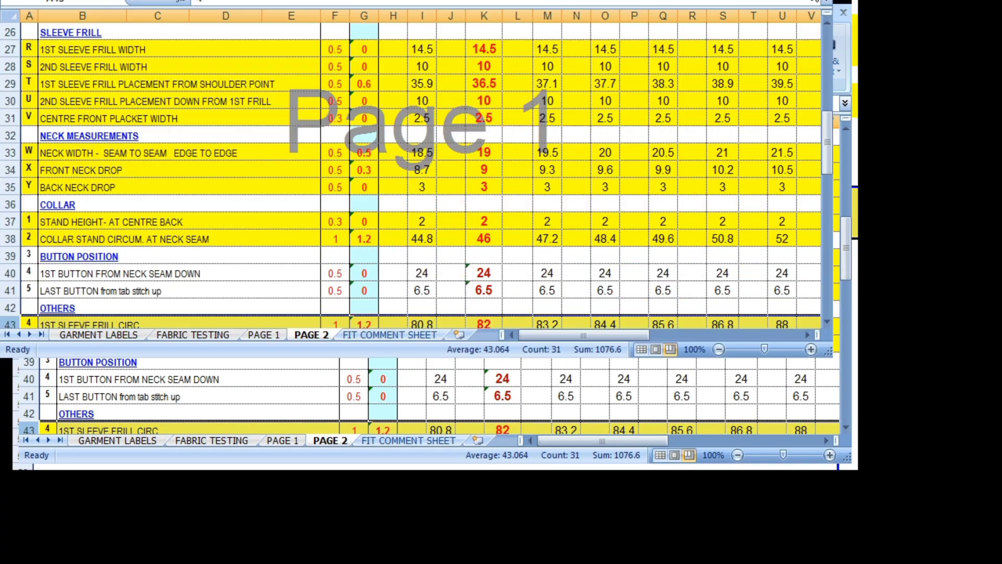
Step: Switch from the measurement spec spreadsheet to the open Modaris pattern model window
{"action": "scroll", "coordinate": [480, 399], "scroll_direction": "up", "scroll_amount": 5}
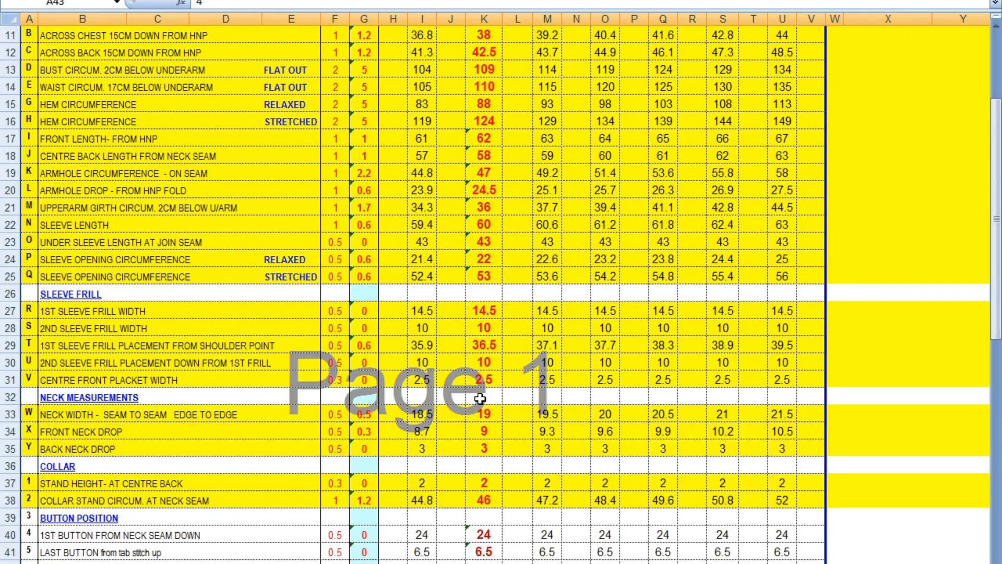
{"action": "left_click", "coordinate": [507, 563]}
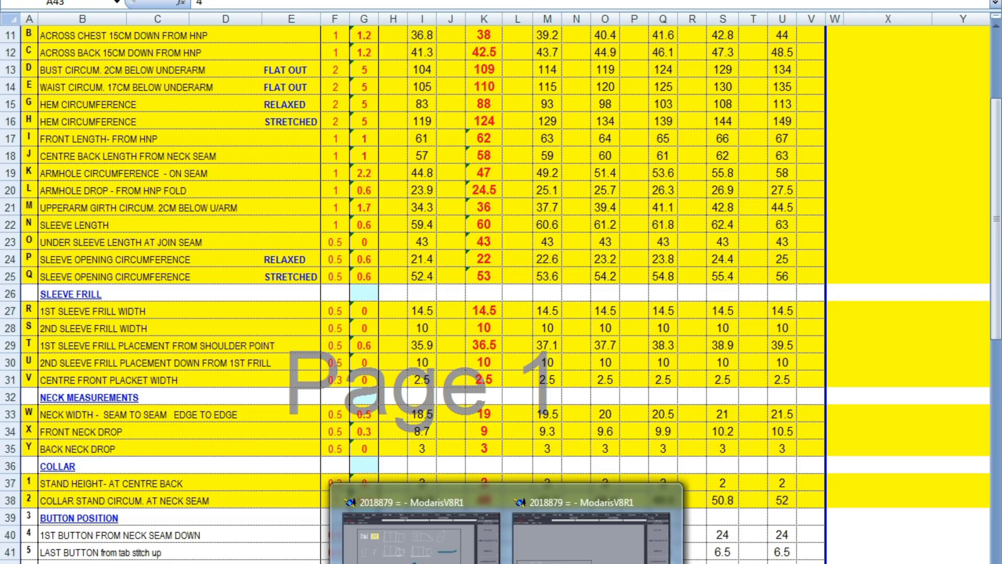
{"action": "left_click", "coordinate": [592, 538]}
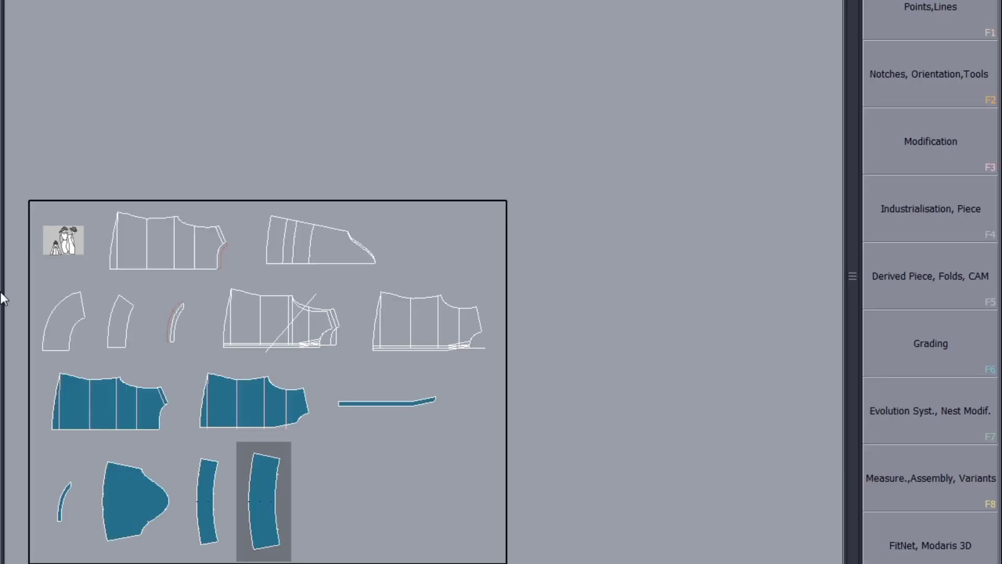
Step: Confirm the access paths directory settings for the 2015879 folder and save the model
{"action": "key", "text": "j"}
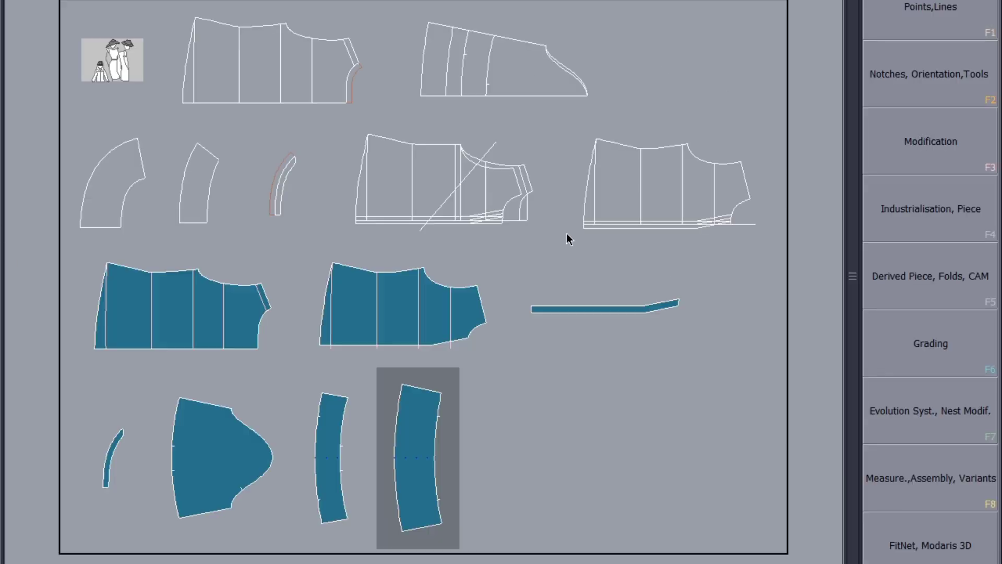
{"action": "key", "text": "ctrl+u"}
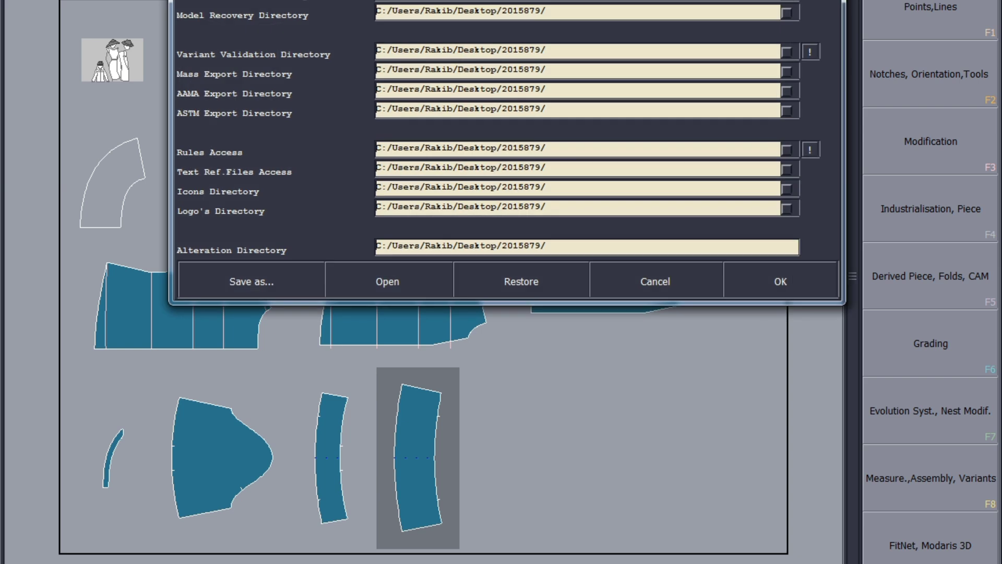
{"action": "left_click", "coordinate": [780, 279]}
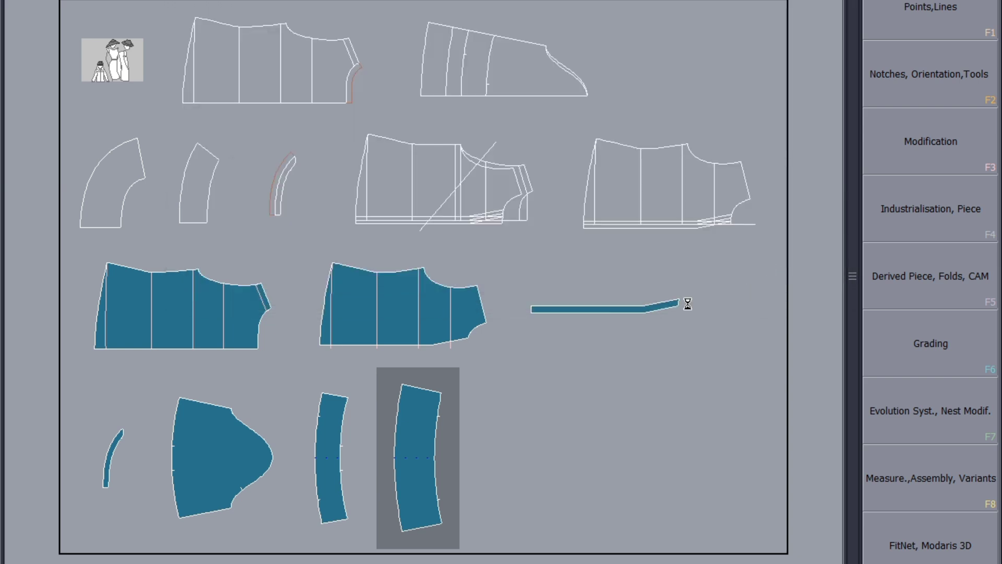
{"action": "key", "text": "ctrl+s"}
Step: Zoom in to examine the filled half body piece and its points
{"action": "left_click", "coordinate": [415, 363]}
{"action": "left_click", "coordinate": [139, 336]}
{"action": "scroll", "coordinate": [139, 336], "scroll_direction": "up", "scroll_amount": 3}
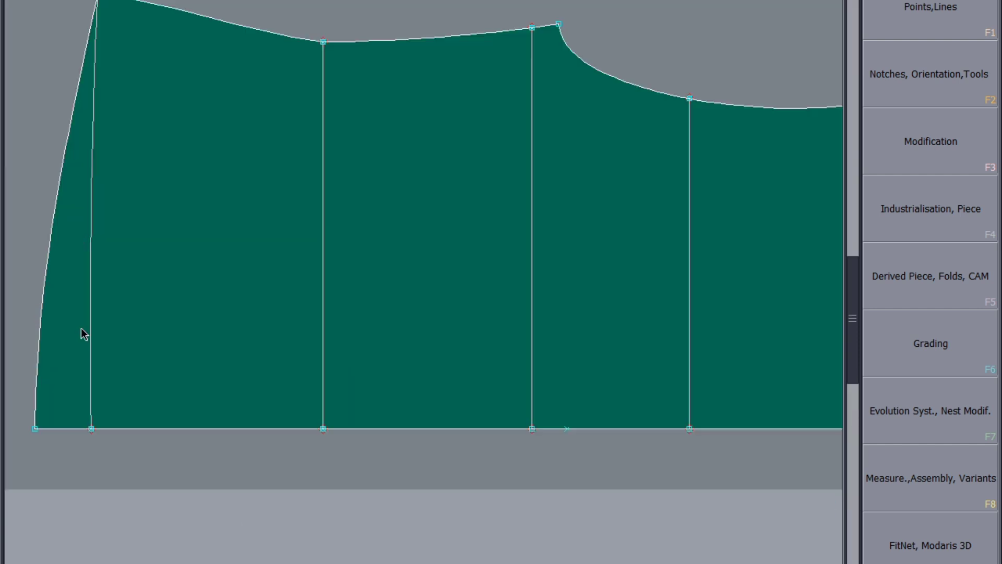
{"action": "left_click_drag", "start_coordinate": [611, 121], "coordinate": [378, 168]}
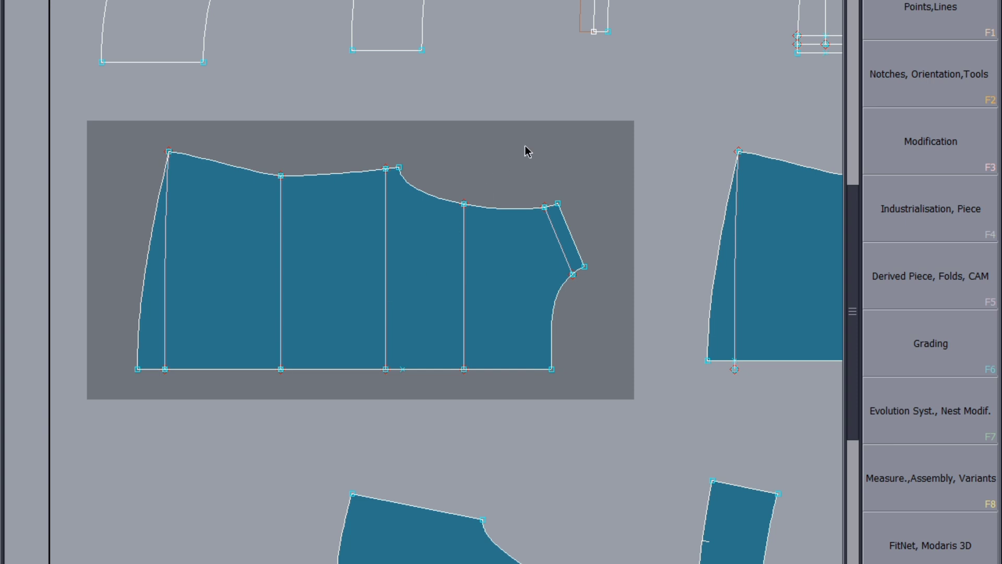
{"action": "scroll", "coordinate": [190, 308], "scroll_direction": "down", "scroll_amount": 3}
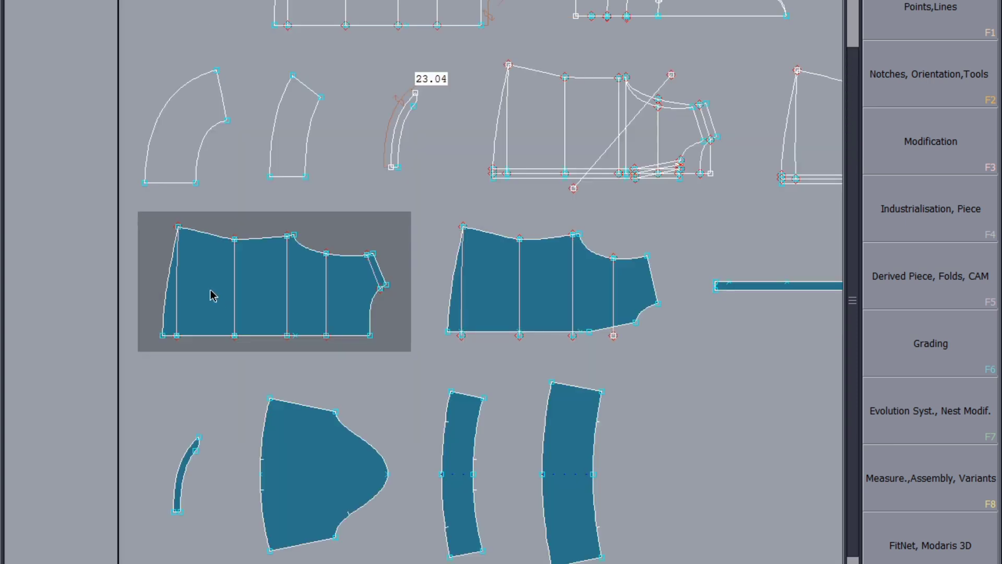
{"action": "scroll", "coordinate": [213, 295], "scroll_direction": "up", "scroll_amount": 3}
{"action": "left_click_drag", "start_coordinate": [621, 113], "coordinate": [161, 449]}
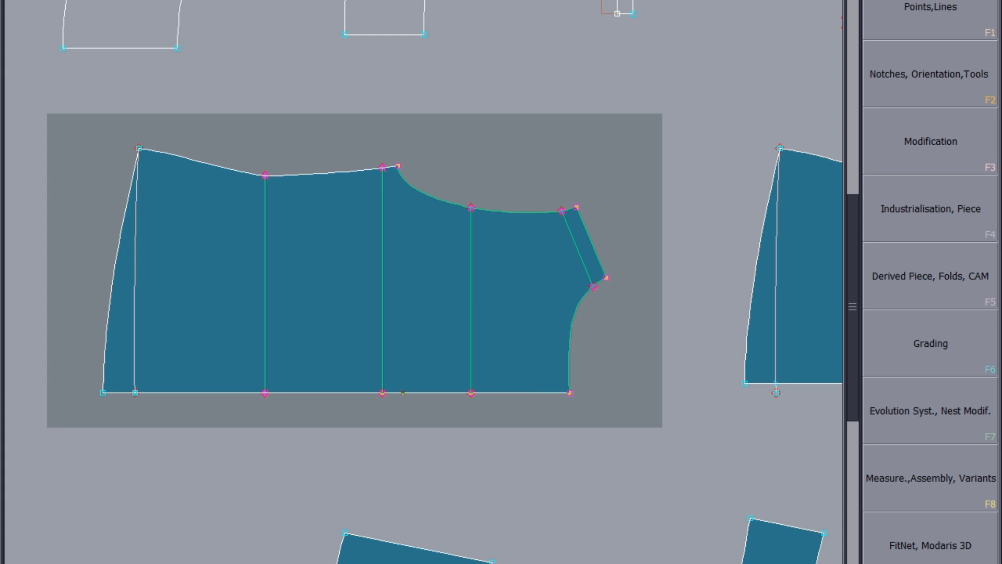
Step: Toggle the seam view in Industrialisation, Piece and pick across the half body piece
{"action": "key", "text": "F4"}
{"action": "left_click", "coordinate": [900, 345]}
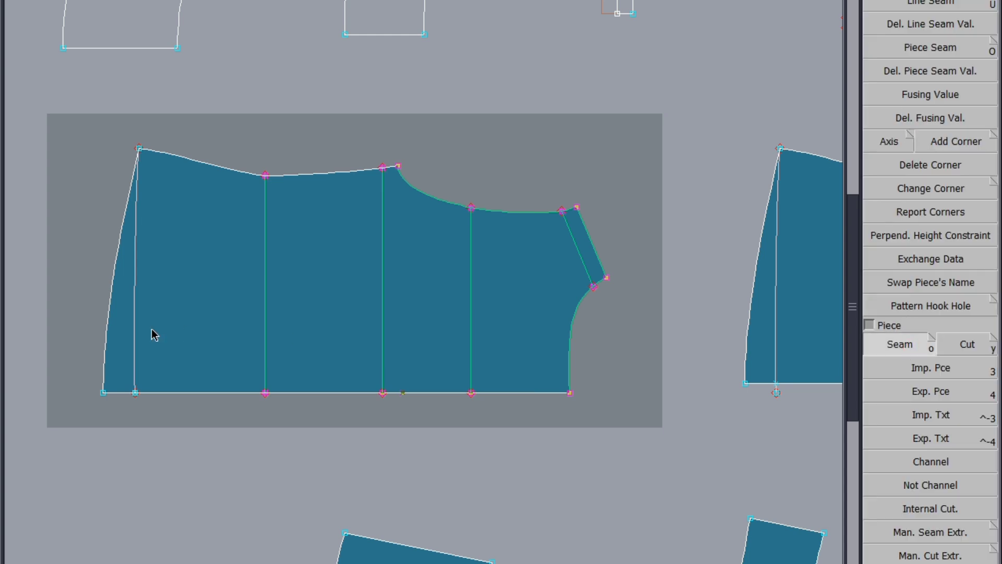
{"action": "left_click", "coordinate": [151, 326]}
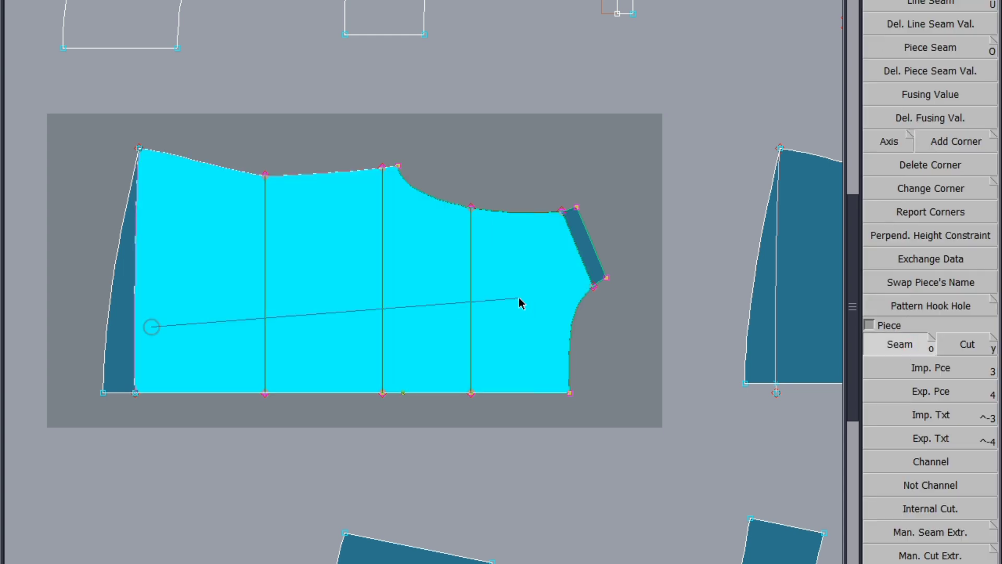
{"action": "left_click", "coordinate": [582, 253]}
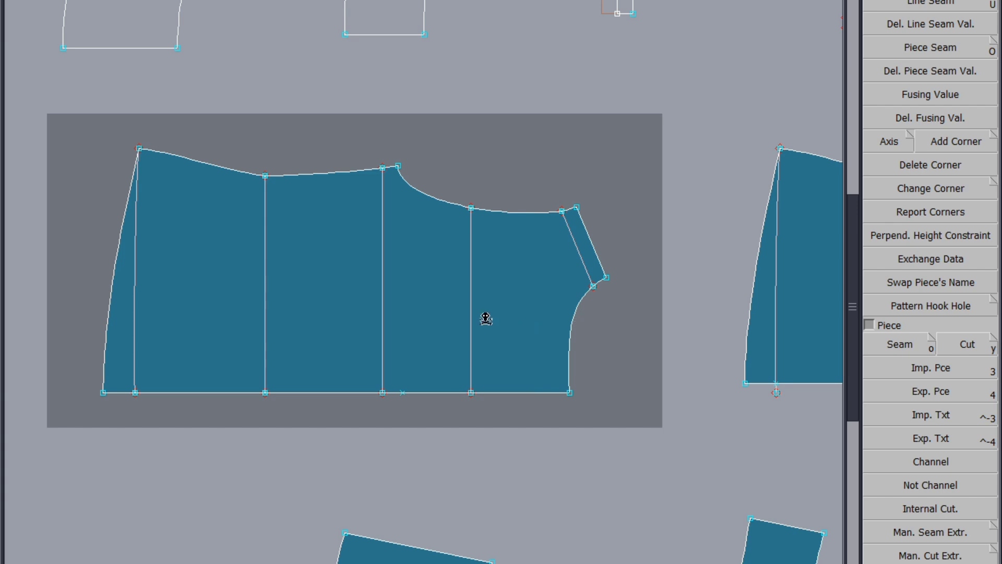
{"action": "left_click", "coordinate": [483, 319]}
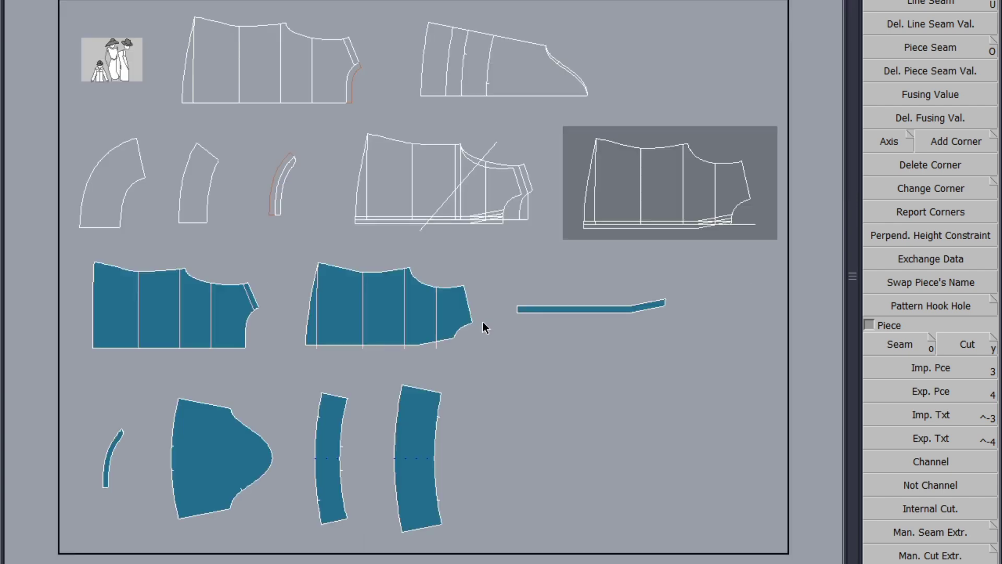
Step: Mirror the half body piece about its bottom edge with Sym 2Pts to make a full body piece
{"action": "left_click", "coordinate": [86, 319]}
{"action": "key", "text": "Home"}
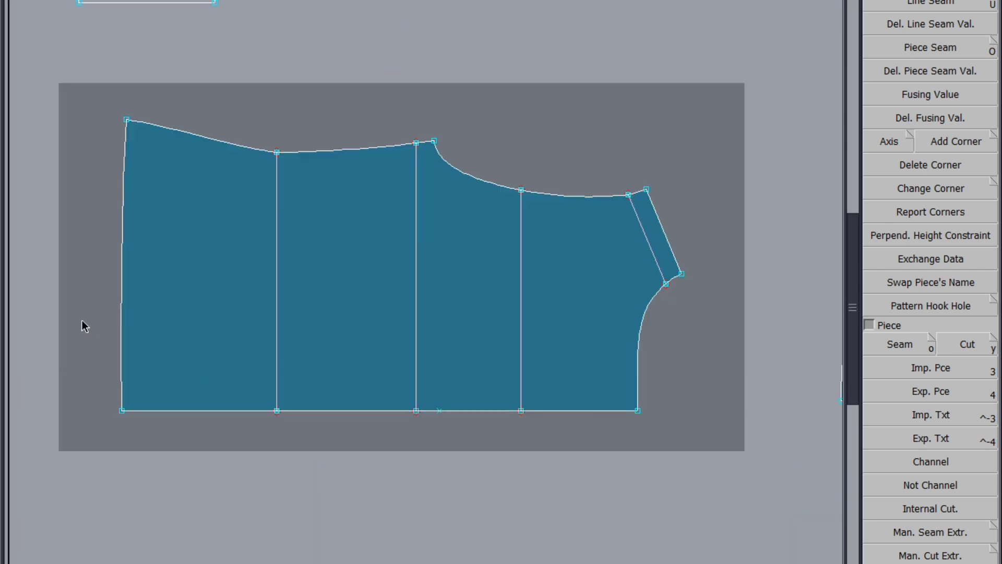
{"action": "left_click", "coordinate": [105, 481]}
{"action": "scroll", "coordinate": [925, 155], "scroll_direction": "down", "scroll_amount": 5}
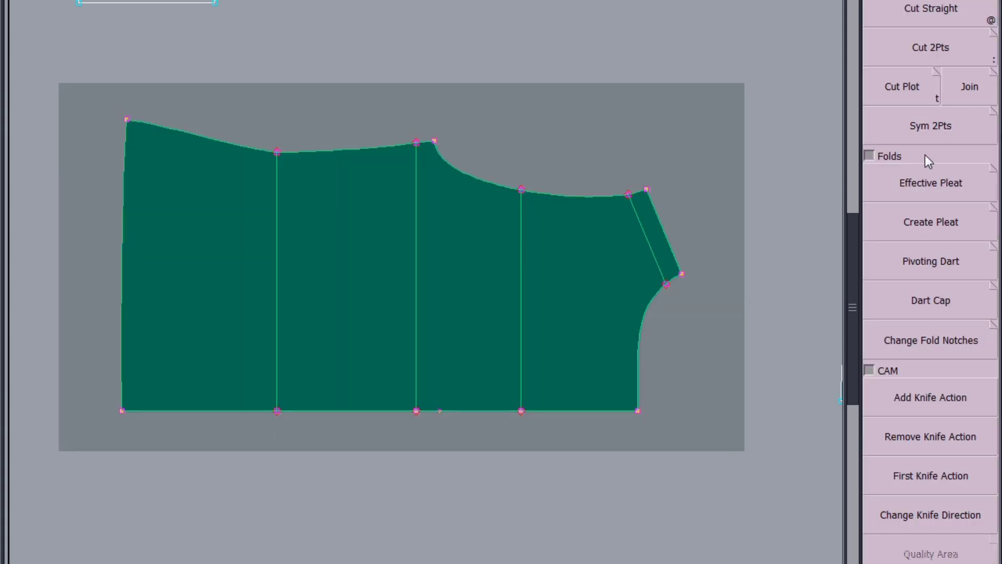
{"action": "left_click", "coordinate": [123, 411]}
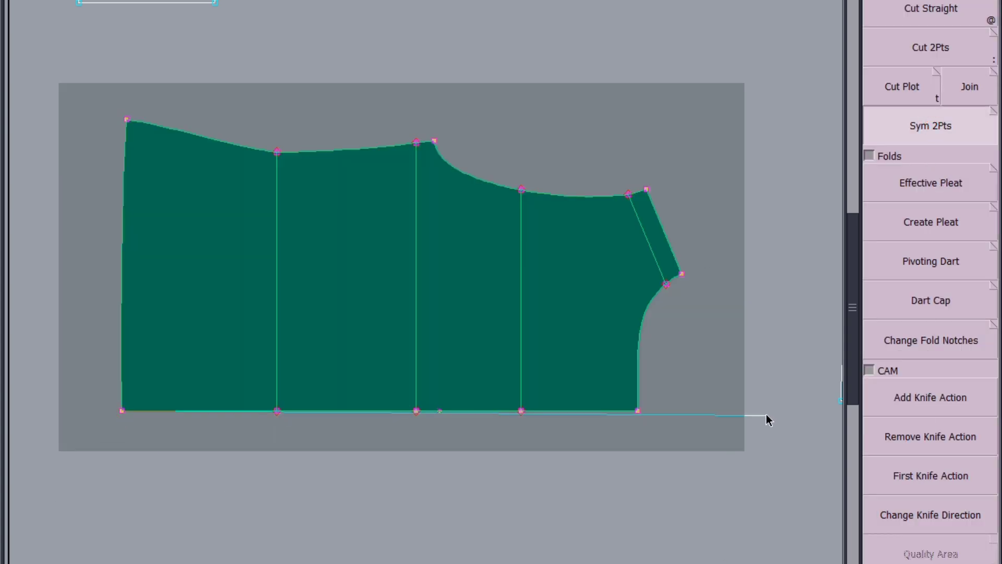
{"action": "left_click", "coordinate": [639, 412]}
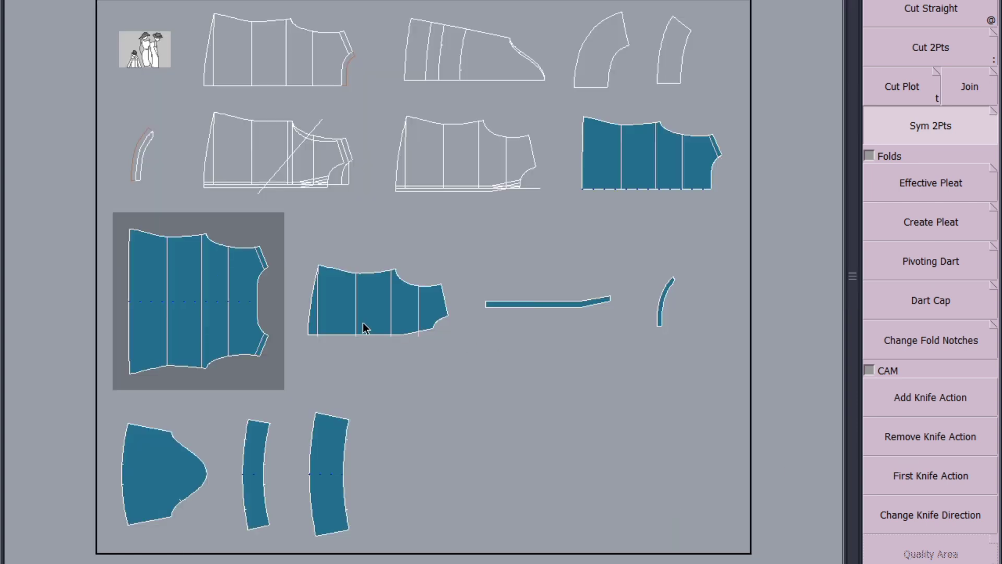
Step: Delete the leftover half body piece next to the mirrored body
{"action": "left_click", "coordinate": [362, 323]}
{"action": "key", "text": "Delete"}
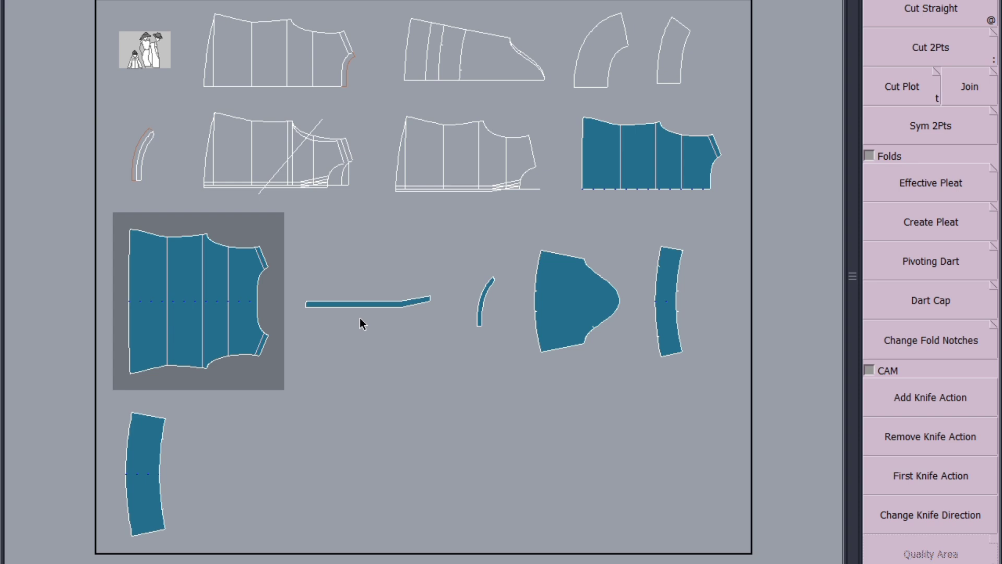
Step: Try reshaping the full body's top-left corner point upward, then undo the reshape
{"action": "left_click", "coordinate": [398, 361]}
{"action": "scroll", "coordinate": [113, 222], "scroll_direction": "up", "scroll_amount": 3}
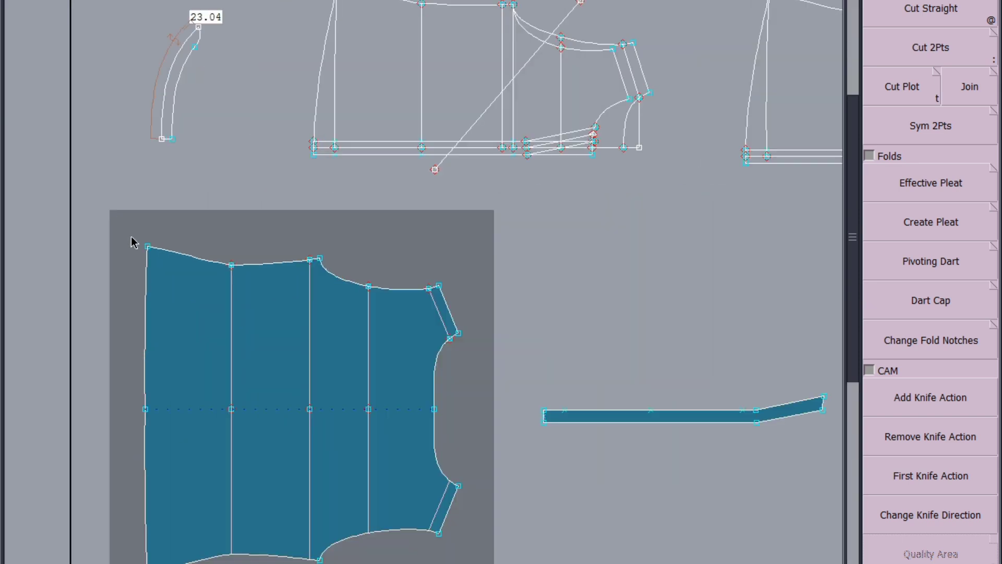
{"action": "scroll", "coordinate": [131, 241], "scroll_direction": "up", "scroll_amount": 2}
{"action": "scroll", "coordinate": [123, 278], "scroll_direction": "down", "scroll_amount": 4}
{"action": "scroll", "coordinate": [253, 217], "scroll_direction": "up", "scroll_amount": 2}
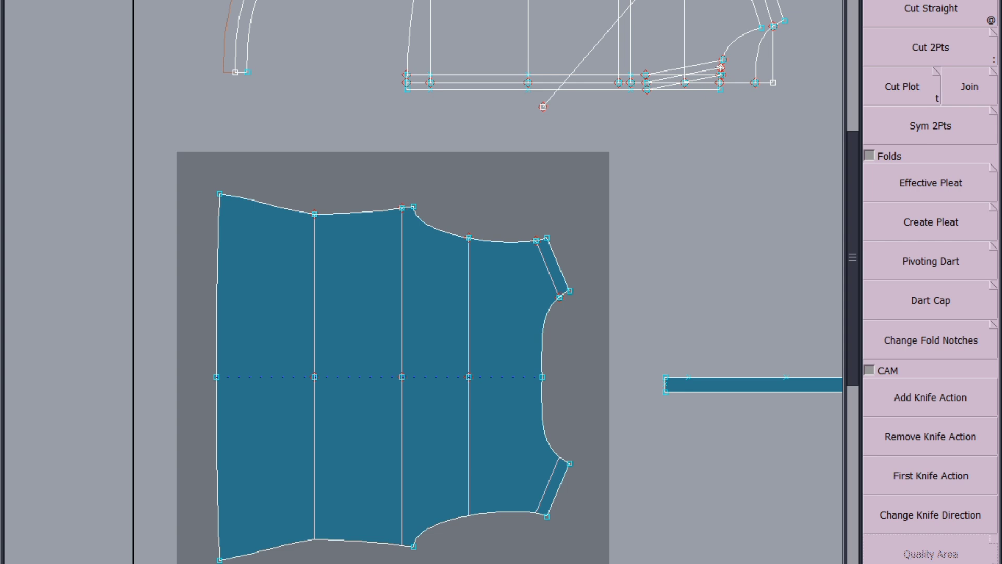
{"action": "key", "text": "F3"}
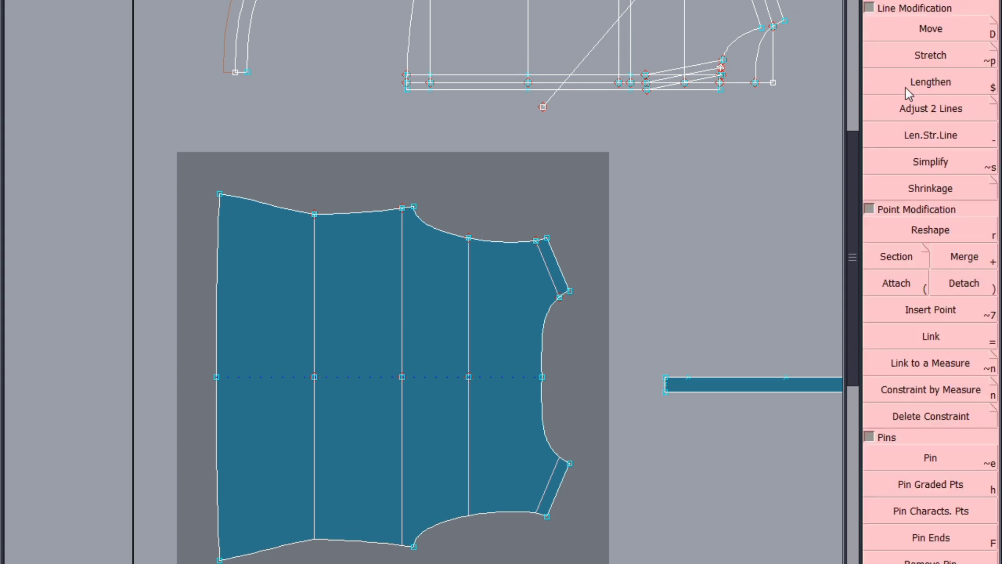
{"action": "left_click", "coordinate": [932, 30]}
{"action": "left_click", "coordinate": [932, 230]}
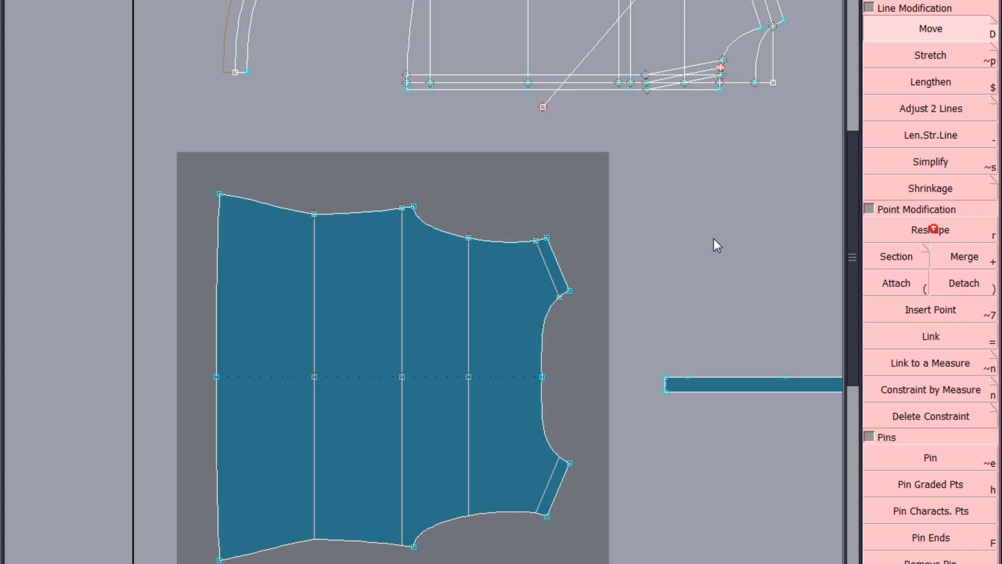
{"action": "left_click", "coordinate": [220, 194]}
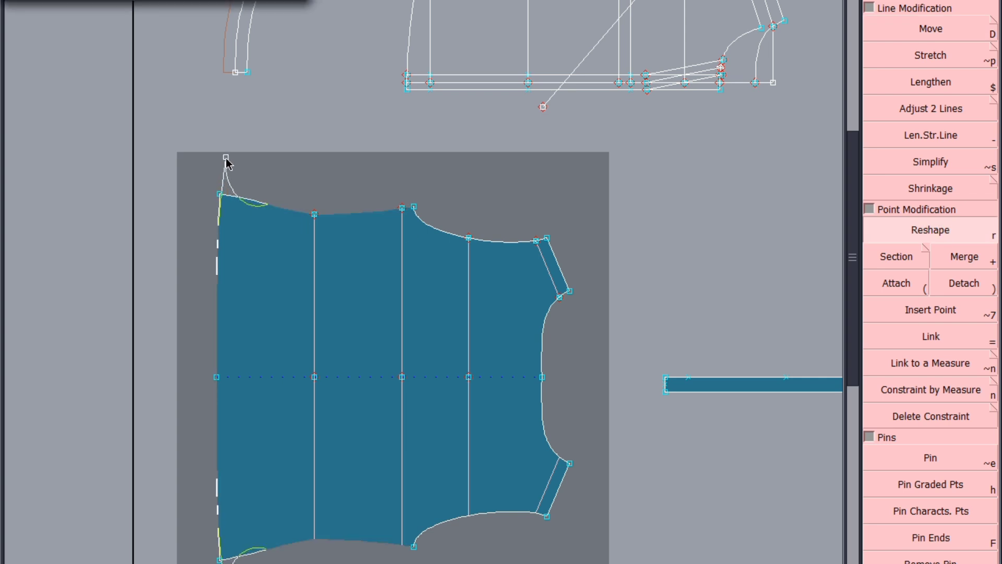
{"action": "left_click", "coordinate": [226, 159]}
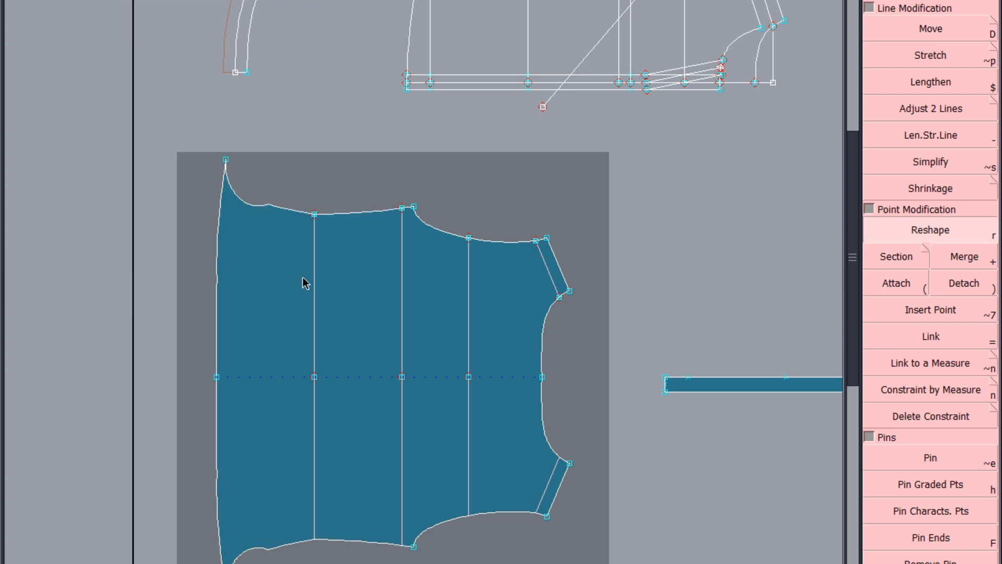
{"action": "key", "text": "ctrl+z"}
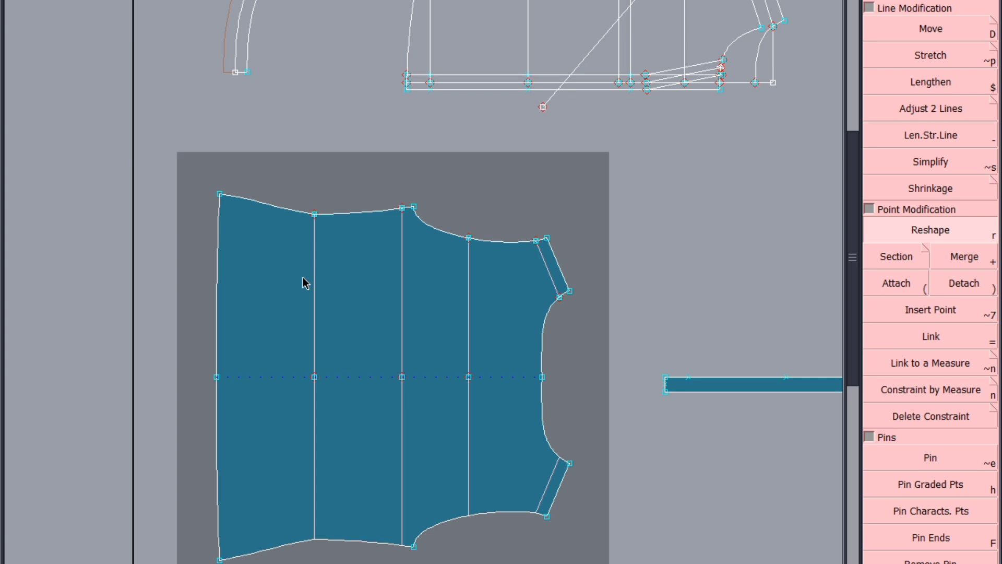
Step: Save the model, continuing past the anomalies dialog
{"action": "key", "text": "ctrl+s"}
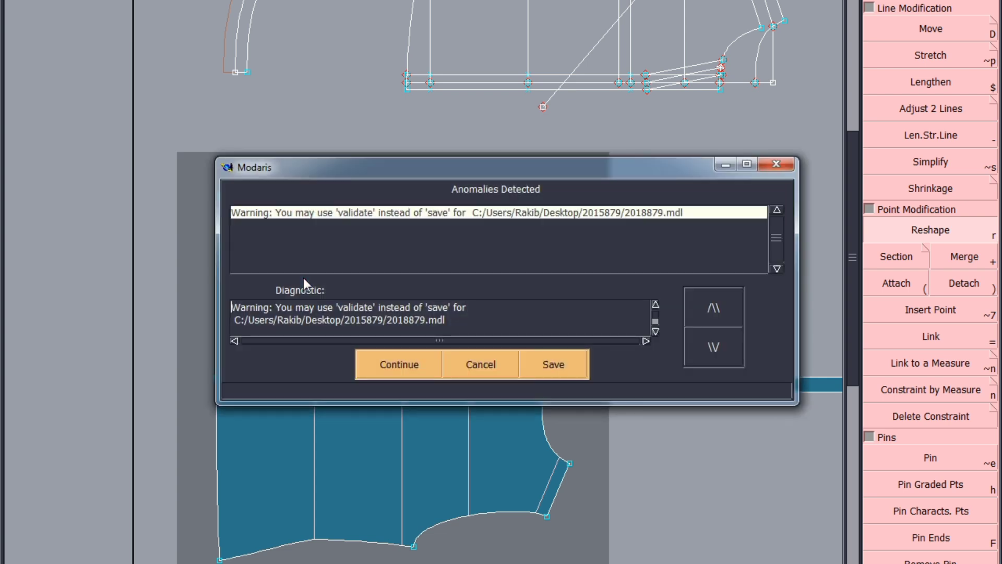
{"action": "left_click", "coordinate": [399, 365]}
Step: Remove the filled half body piece at the end of the second row from the sheet
{"action": "scroll", "coordinate": [335, 364], "scroll_direction": "down", "scroll_amount": 5}
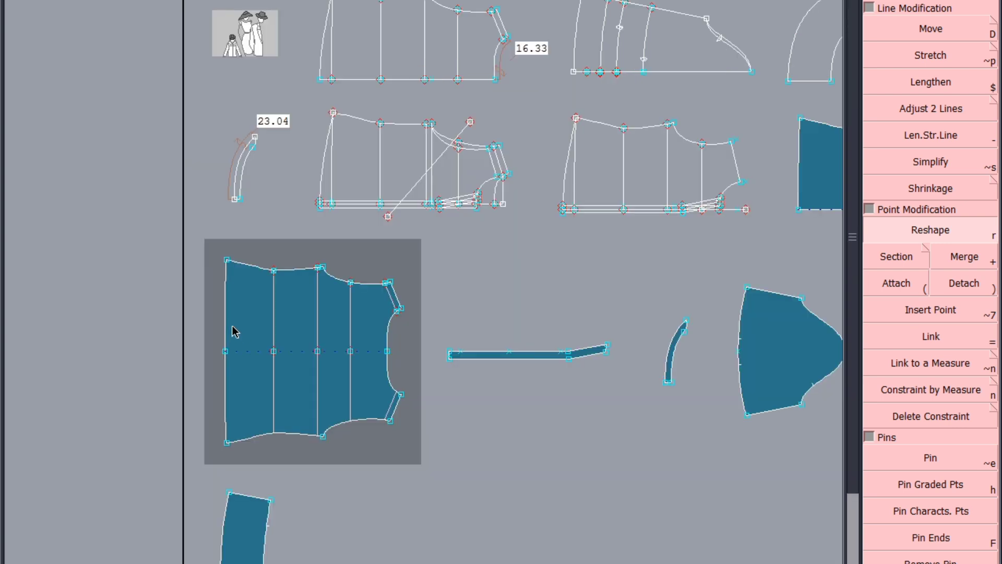
{"action": "scroll", "coordinate": [548, 292], "scroll_direction": "up", "scroll_amount": 1}
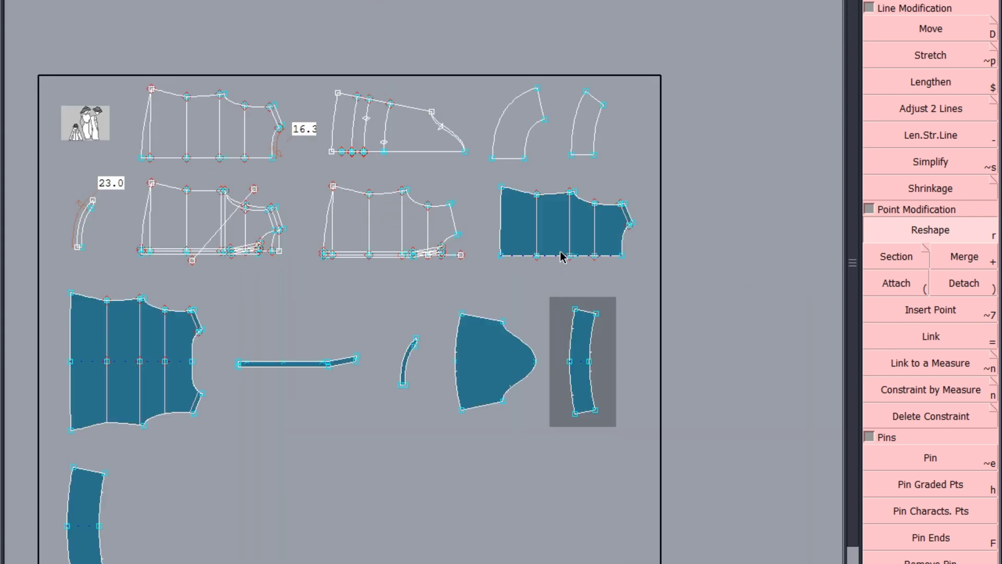
{"action": "scroll", "coordinate": [568, 240], "scroll_direction": "down", "scroll_amount": 2}
{"action": "scroll", "coordinate": [469, 288], "scroll_direction": "up", "scroll_amount": 2}
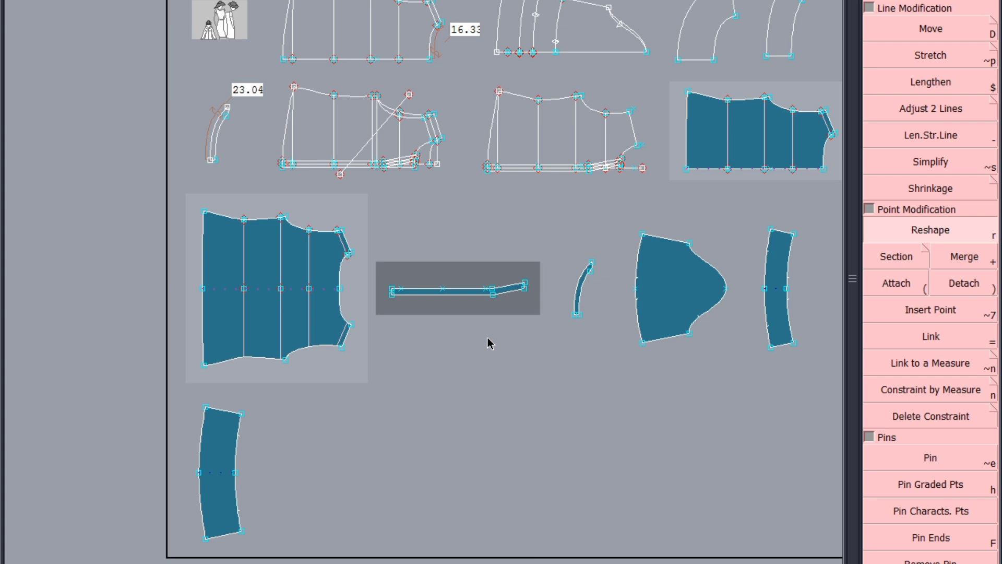
{"action": "scroll", "coordinate": [487, 343], "scroll_direction": "down", "scroll_amount": 1}
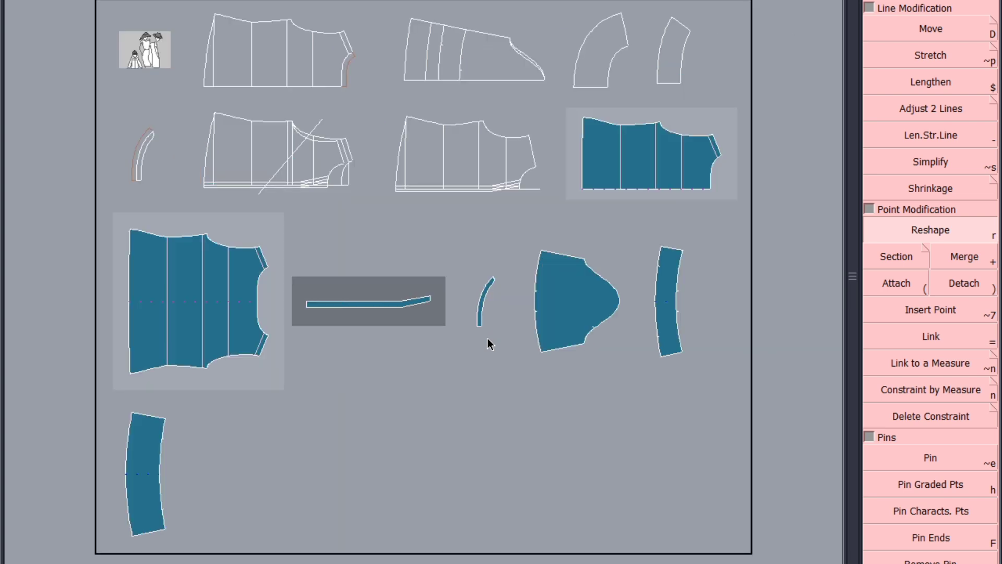
{"action": "left_click", "coordinate": [639, 164]}
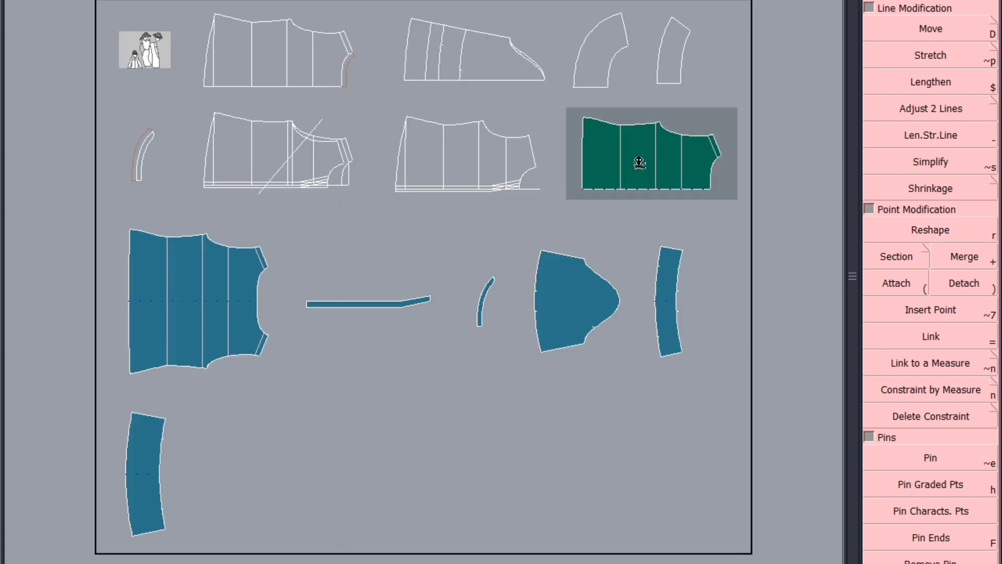
{"action": "left_click", "coordinate": [639, 164]}
{"action": "key", "text": "8"}
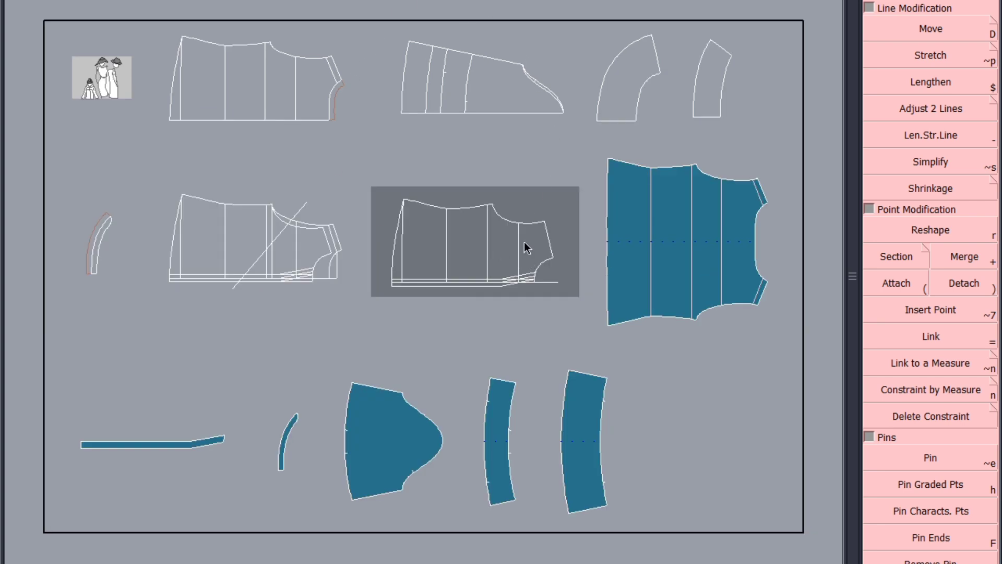
Step: Extract a filled piece from the half body outline, including its three internal lines, and rearrange the sheet
{"action": "scroll", "coordinate": [524, 242], "scroll_direction": "up", "scroll_amount": 4}
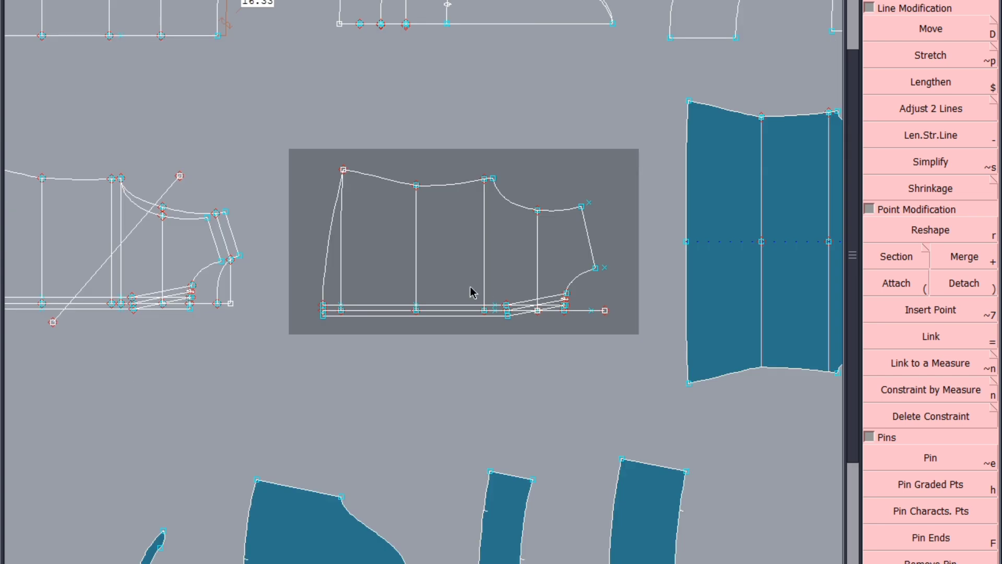
{"action": "scroll", "coordinate": [403, 300], "scroll_direction": "up", "scroll_amount": 1}
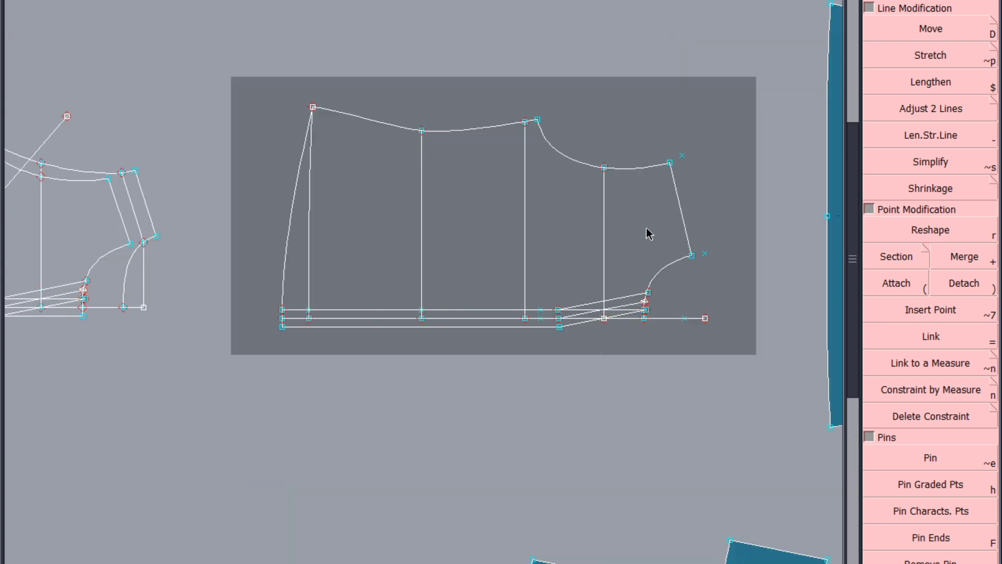
{"action": "left_click", "coordinate": [605, 257]}
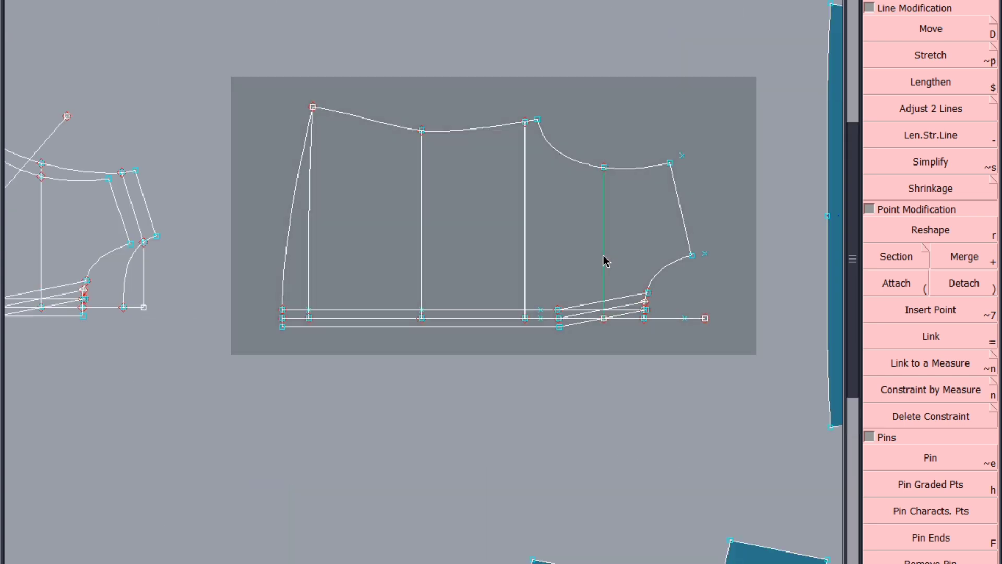
{"action": "left_click", "coordinate": [525, 250]}
{"action": "left_click", "coordinate": [422, 266]}
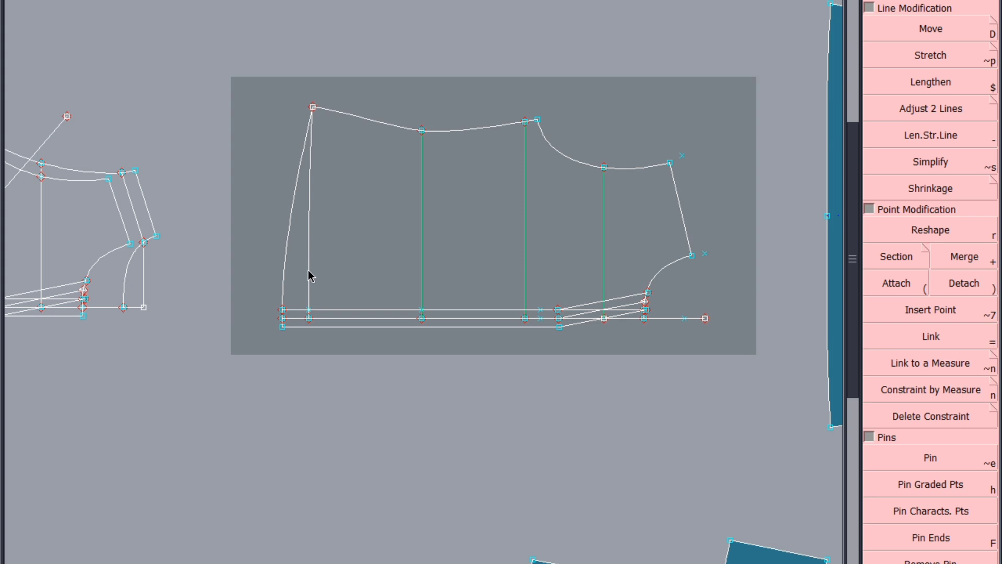
{"action": "left_click_drag", "start_coordinate": [653, 233], "coordinate": [301, 292]}
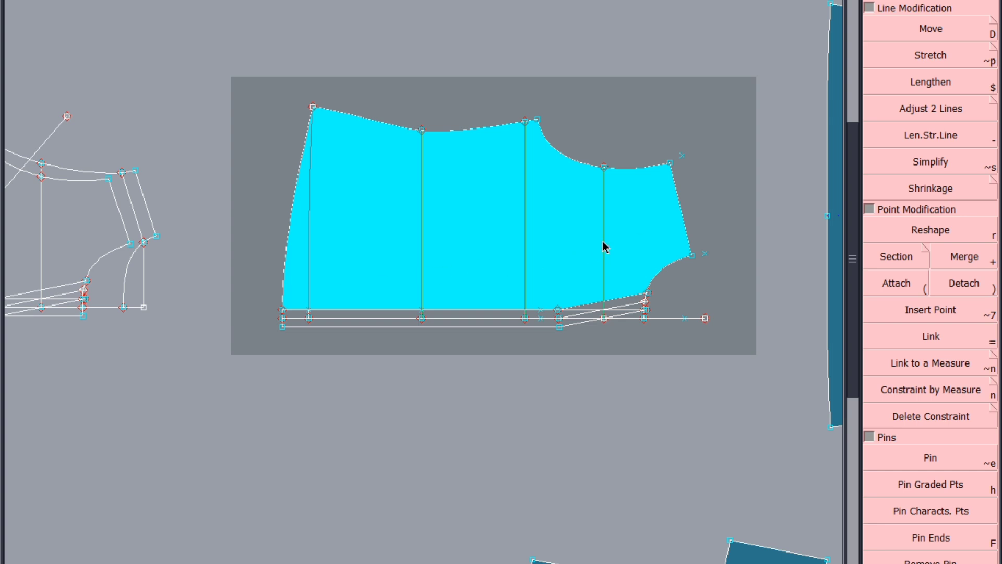
{"action": "right_click", "coordinate": [619, 233]}
{"action": "key", "text": "j"}
{"action": "key", "text": "s"}
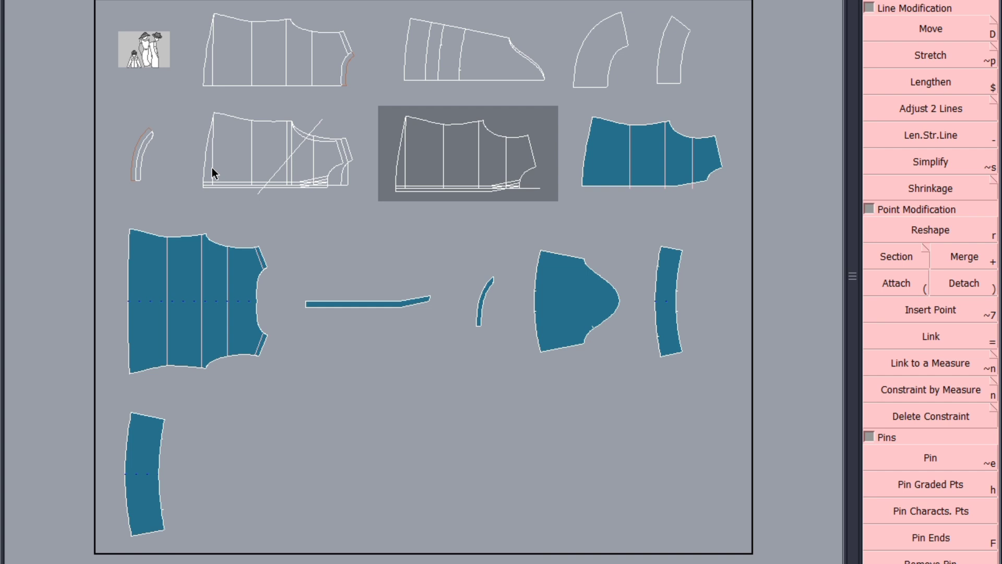
Step: Switch to the spec sheet spreadsheet to review the measurements
{"action": "mouse_move", "coordinate": [216, 563]}
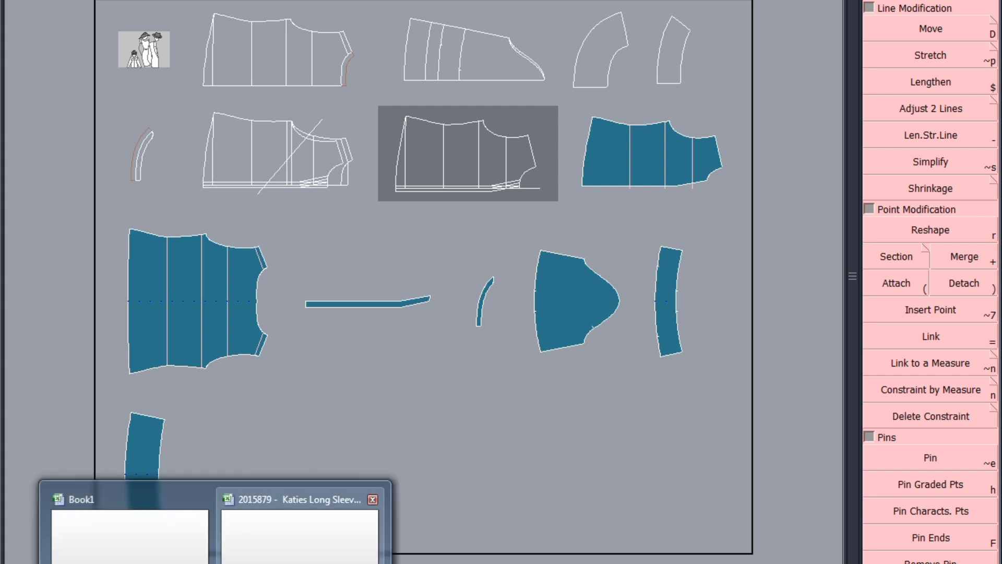
{"action": "left_click", "coordinate": [345, 533]}
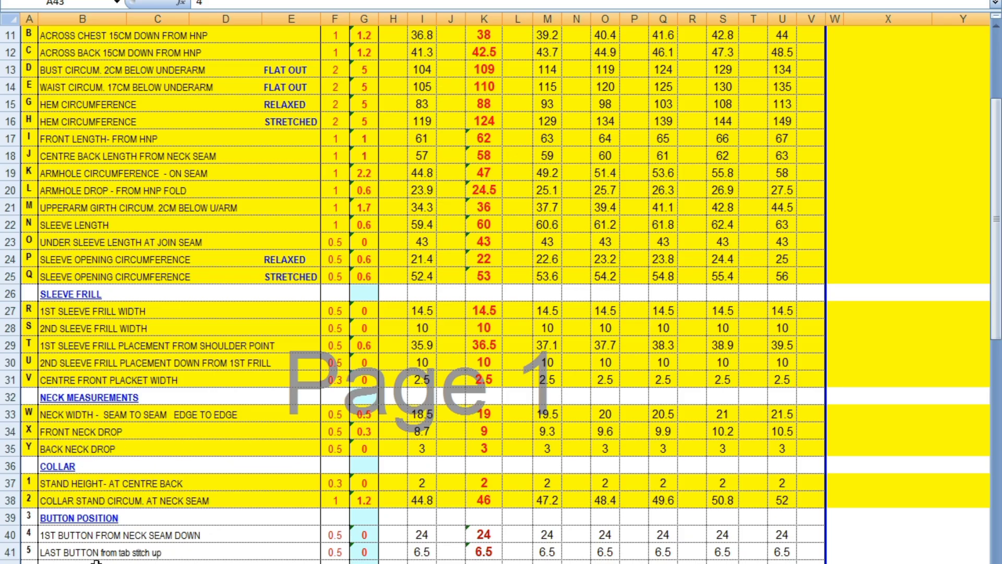
{"action": "scroll", "coordinate": [203, 487], "scroll_direction": "down", "scroll_amount": 3}
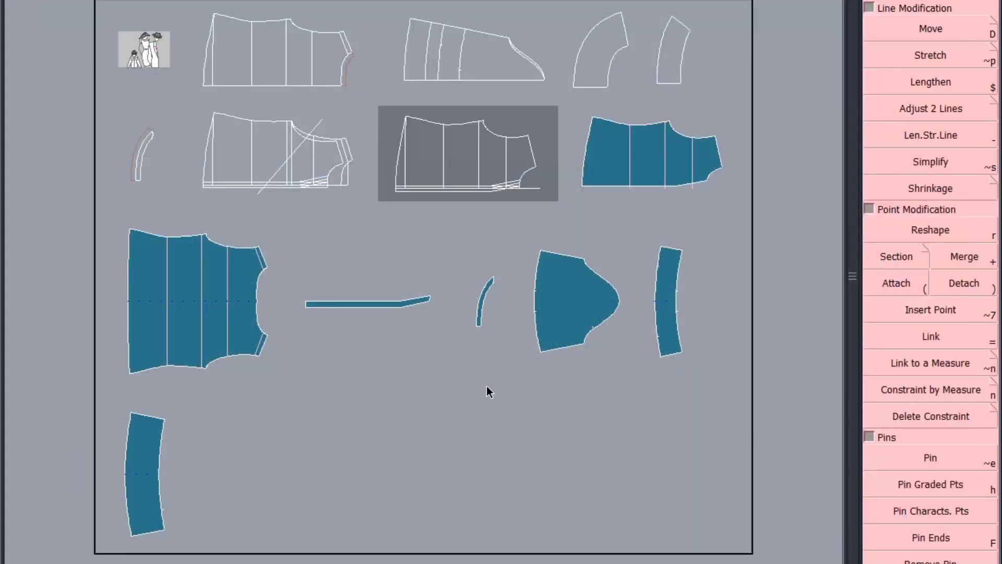
{"action": "key", "text": "n"}
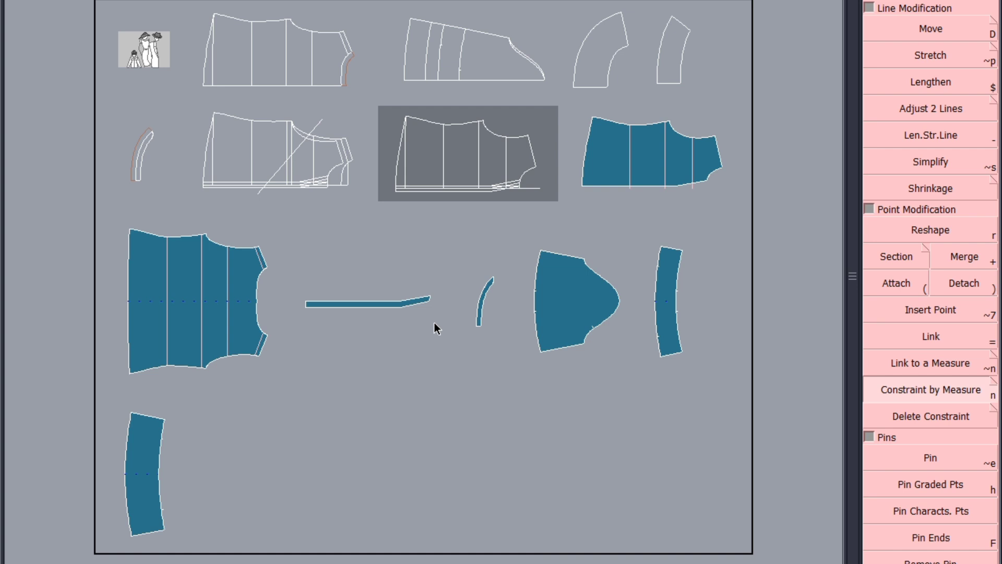
{"action": "left_click", "coordinate": [193, 1]}
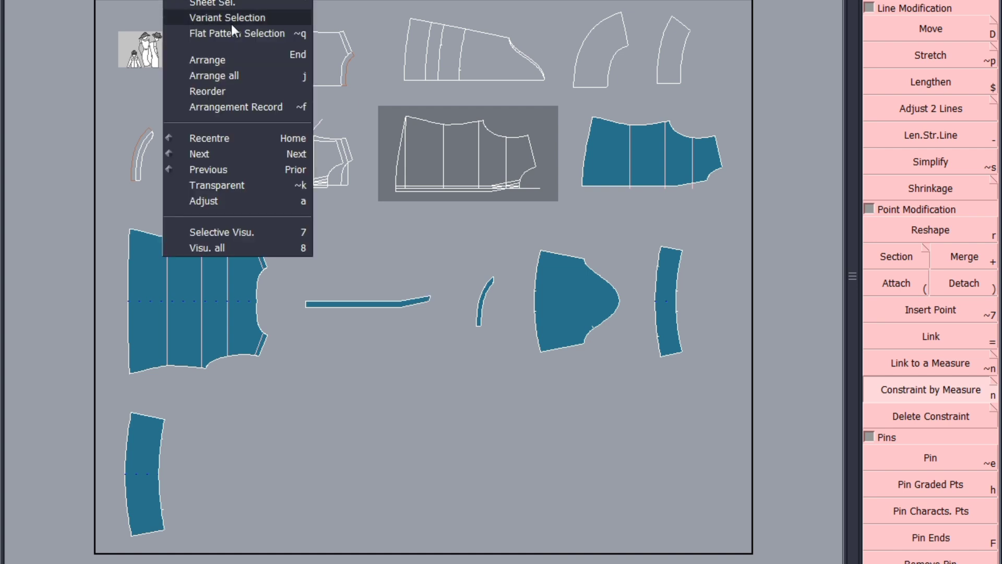
{"action": "left_click", "coordinate": [345, 362]}
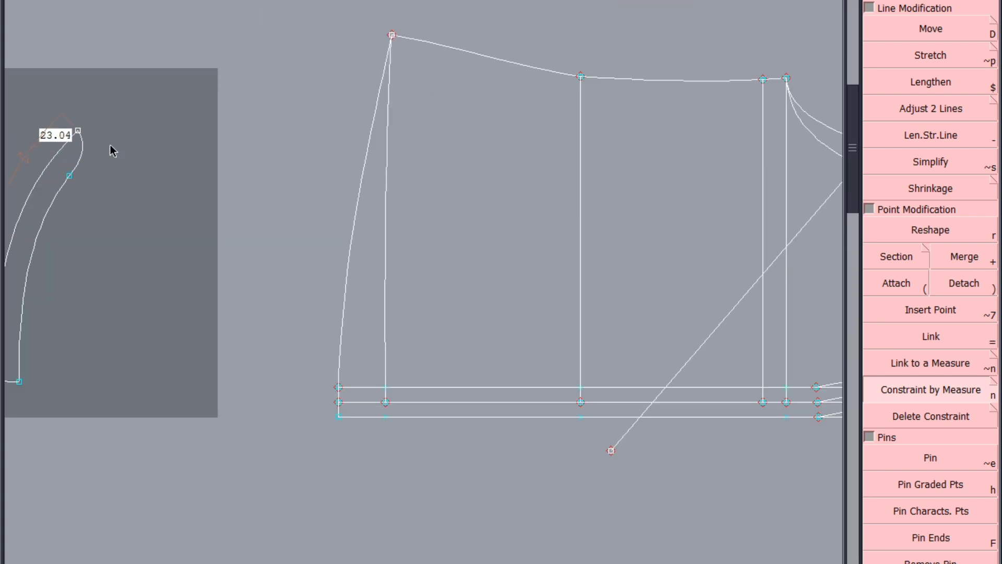
Step: Draw a rectangle with the Rectangle tool above the curved collar stand outline
{"action": "scroll", "coordinate": [176, 209], "scroll_direction": "down", "scroll_amount": 1}
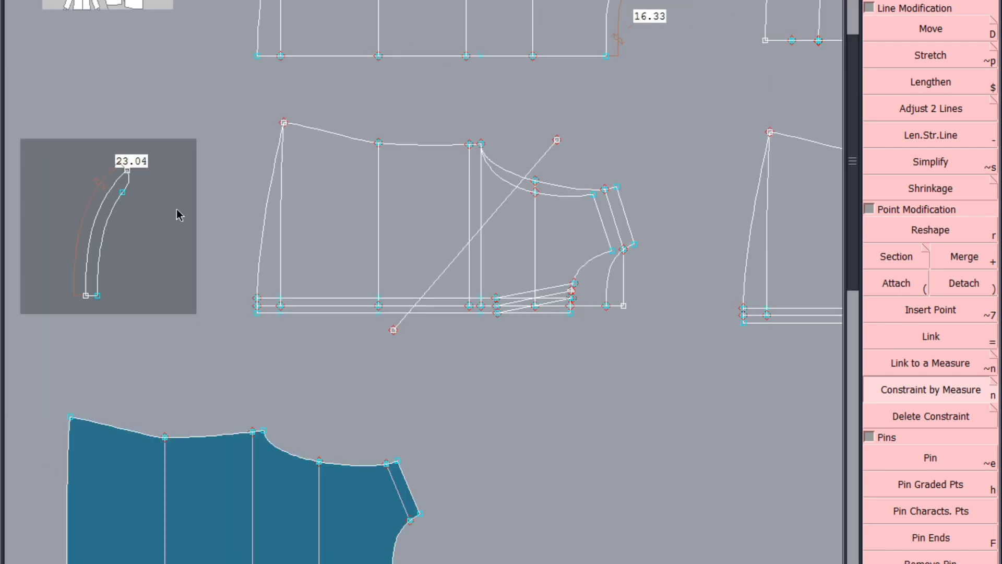
{"action": "scroll", "coordinate": [110, 190], "scroll_direction": "up", "scroll_amount": 2}
{"action": "scroll", "coordinate": [236, 192], "scroll_direction": "down", "scroll_amount": 1}
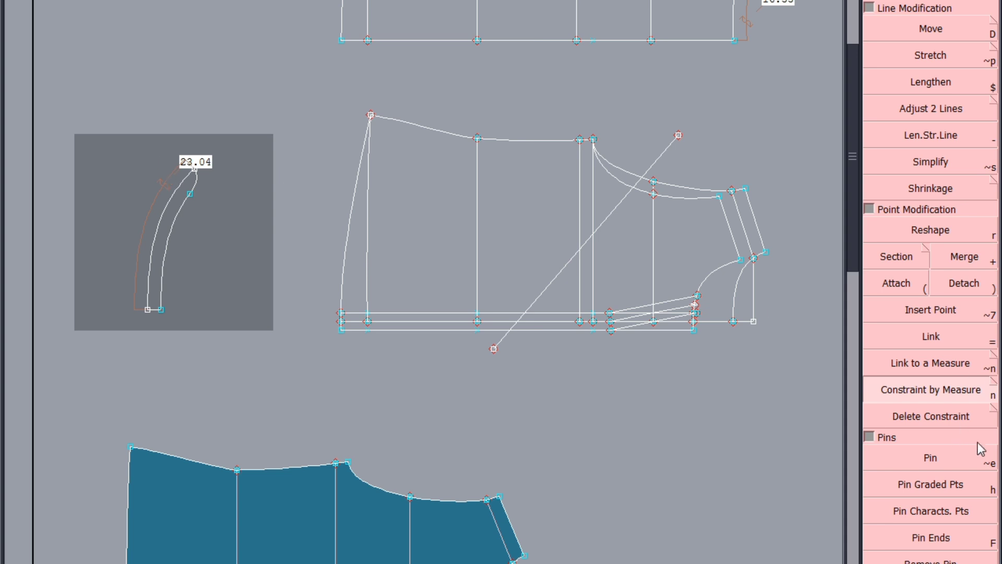
{"action": "key", "text": "F2"}
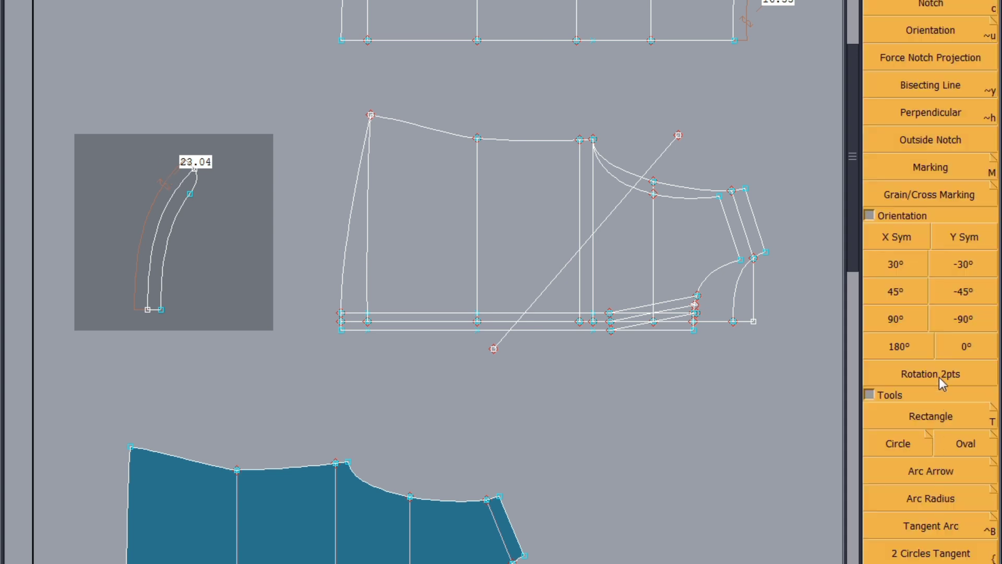
{"action": "left_click", "coordinate": [949, 417]}
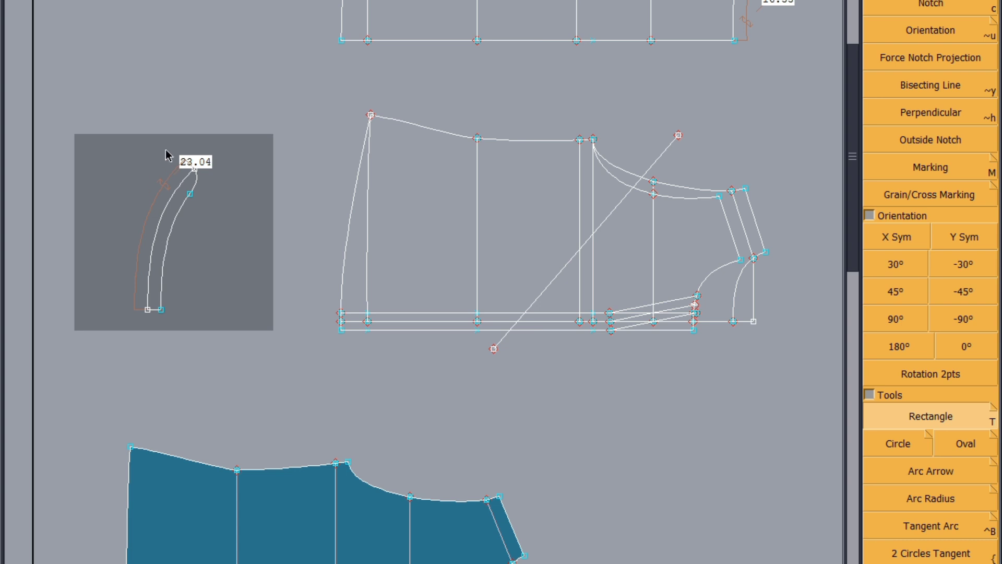
{"action": "left_click_drag", "start_coordinate": [170, 146], "coordinate": [105, 171]}
{"action": "key", "text": "Tab"}
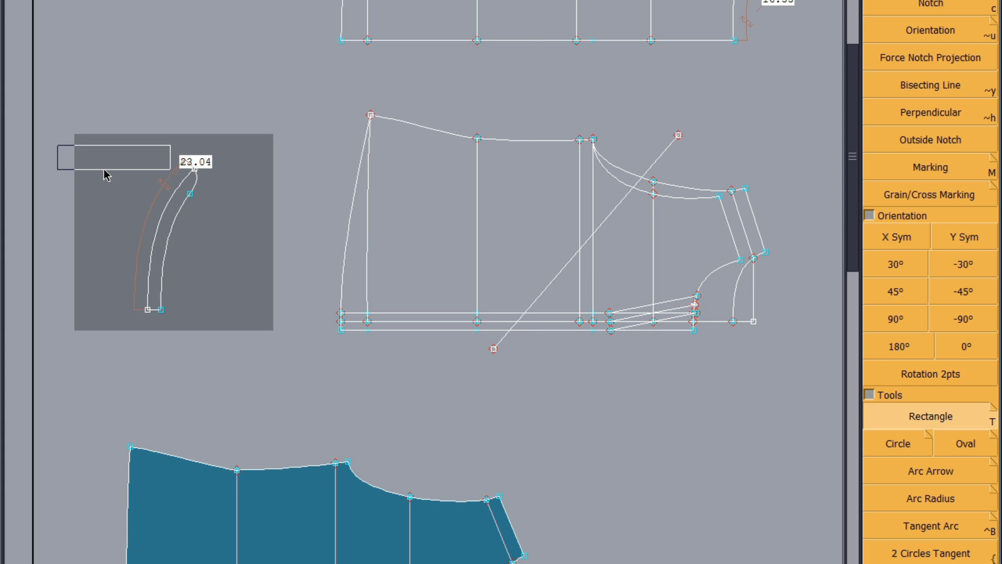
{"action": "key", "text": "Return"}
{"action": "key", "text": "Return"}
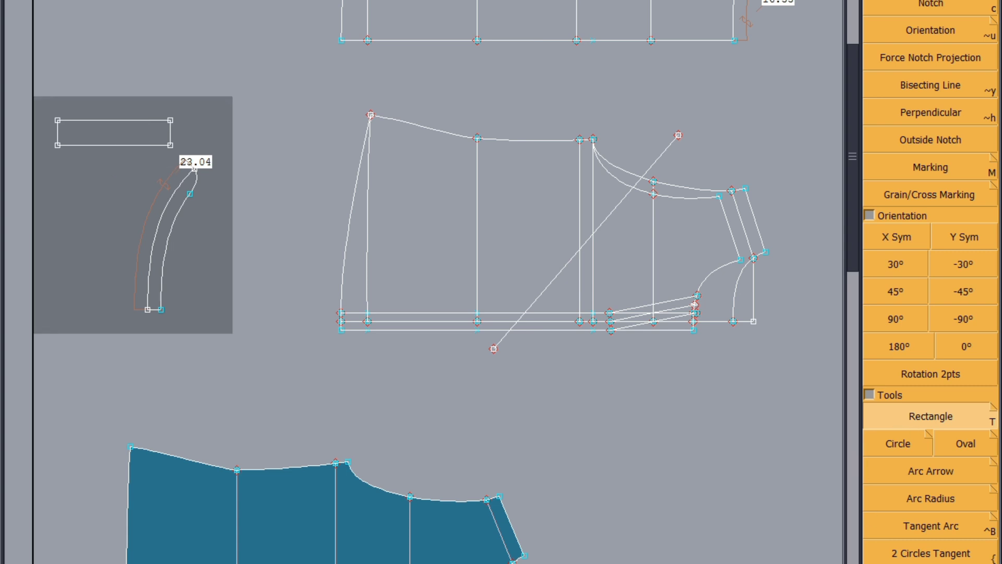
Step: Create a separate filled piece from the drawn rectangle next to the collar stand
{"action": "scroll", "coordinate": [906, 346], "scroll_direction": "down", "scroll_amount": 10}
{"action": "left_click", "coordinate": [899, 345]}
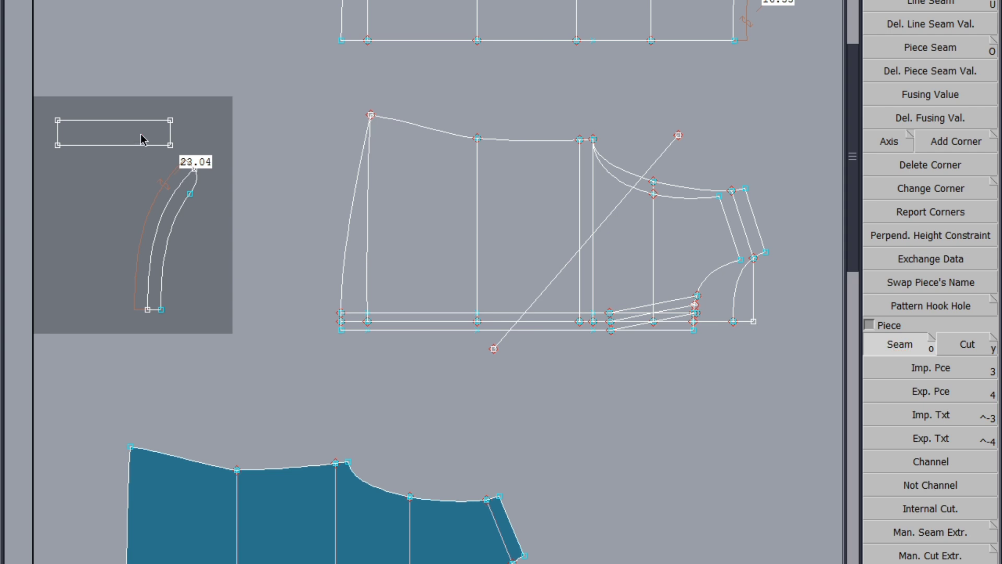
{"action": "key", "text": "8"}
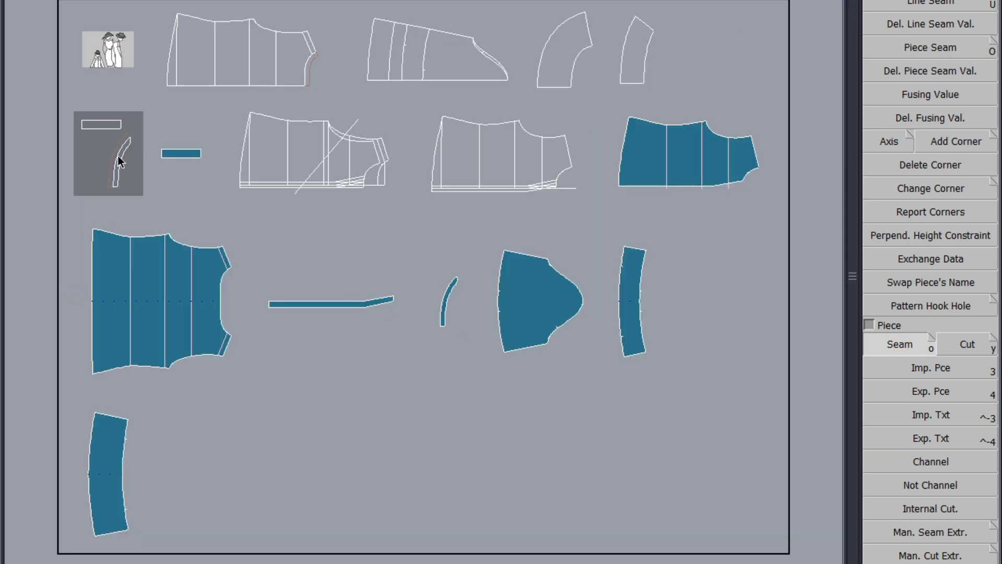
{"action": "left_click", "coordinate": [191, 148]}
{"action": "scroll", "coordinate": [190, 148], "scroll_direction": "up", "scroll_amount": 3}
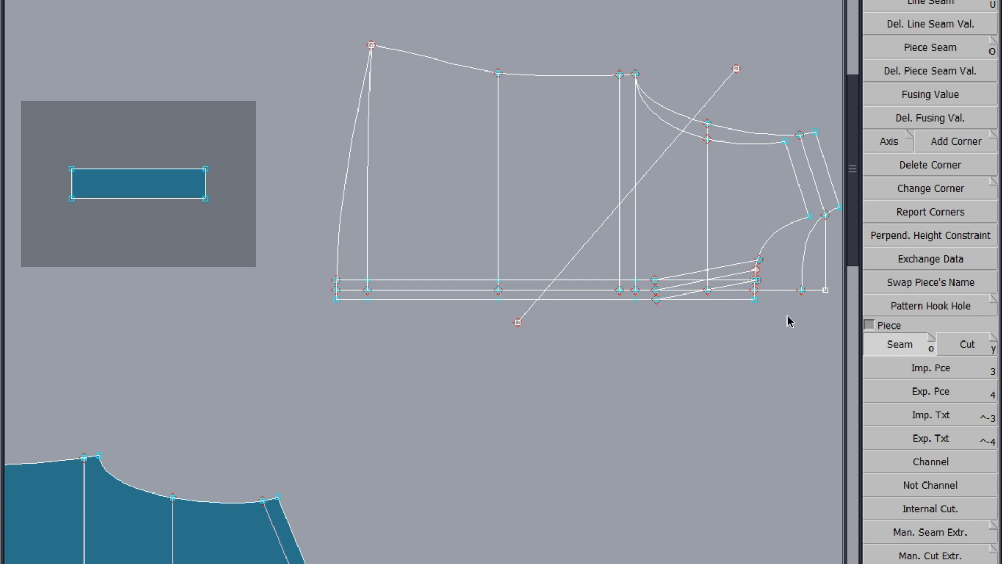
Step: Extend the rectangular piece beyond its original ends, then save the model past the anomalies dialog
{"action": "right_click", "coordinate": [227, 183]}
{"action": "left_click", "coordinate": [924, 6]}
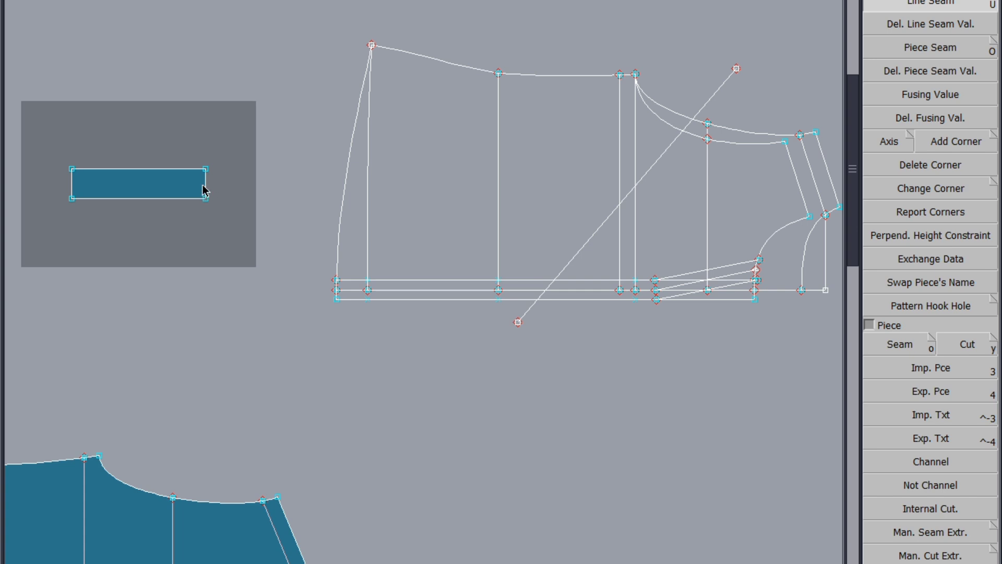
{"action": "left_click", "coordinate": [280, 179]}
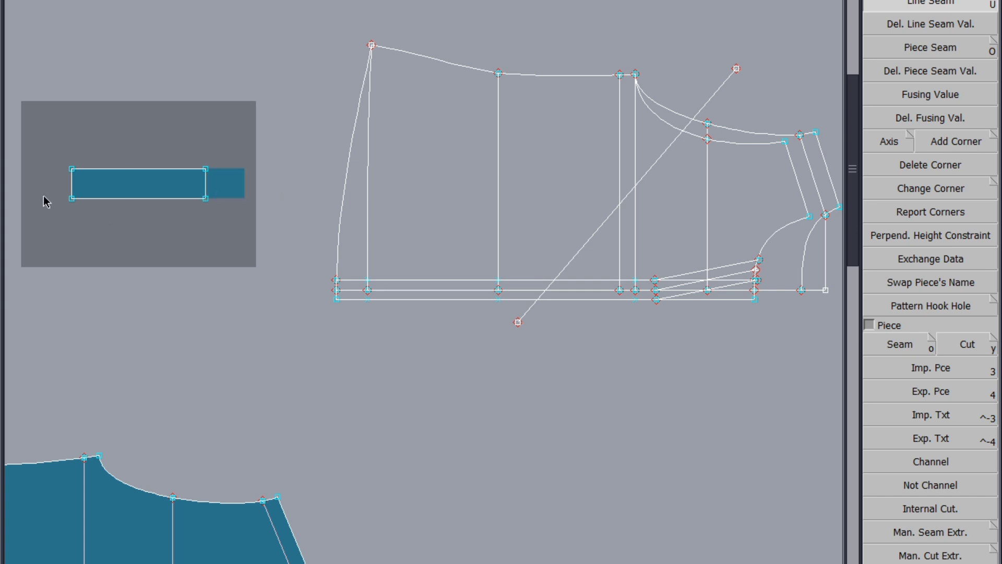
{"action": "left_click", "coordinate": [72, 187]}
{"action": "key", "text": "ctrl+s"}
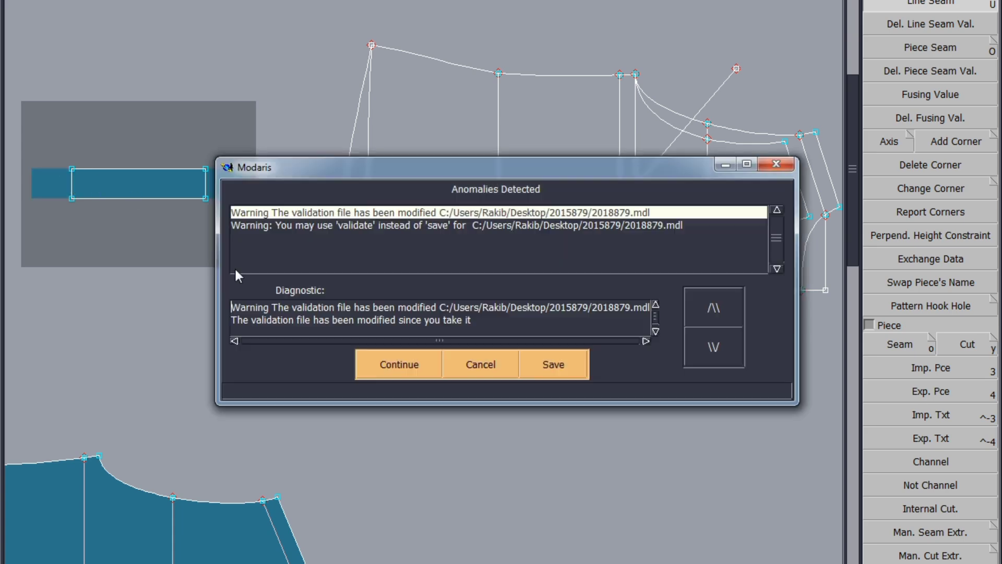
{"action": "left_click", "coordinate": [405, 358]}
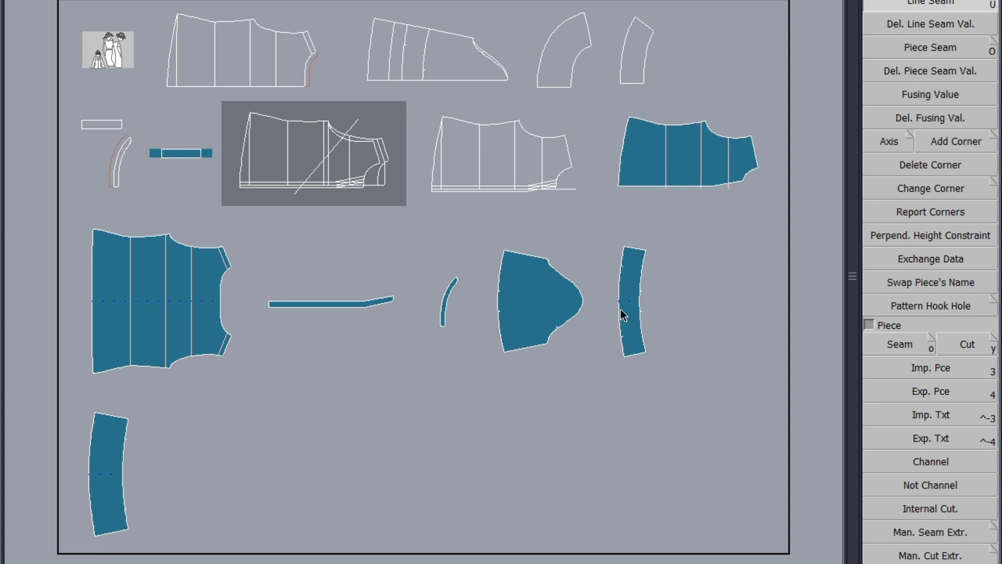
Step: Create filled seam pieces from the two curved cuff outlines, continuing past the anomalies dialog
{"action": "scroll", "coordinate": [652, 15], "scroll_direction": "up", "scroll_amount": 5}
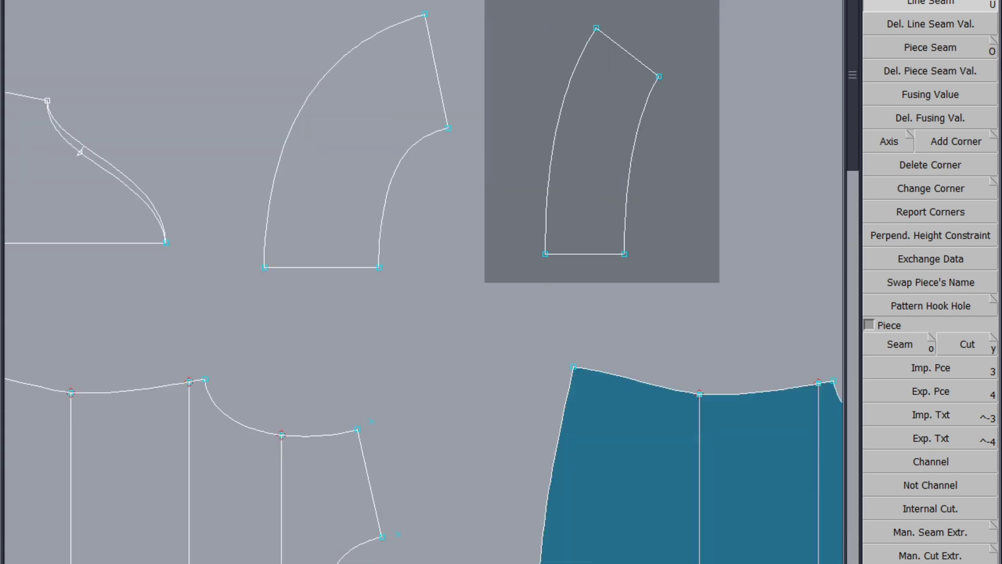
{"action": "left_click", "coordinate": [906, 345]}
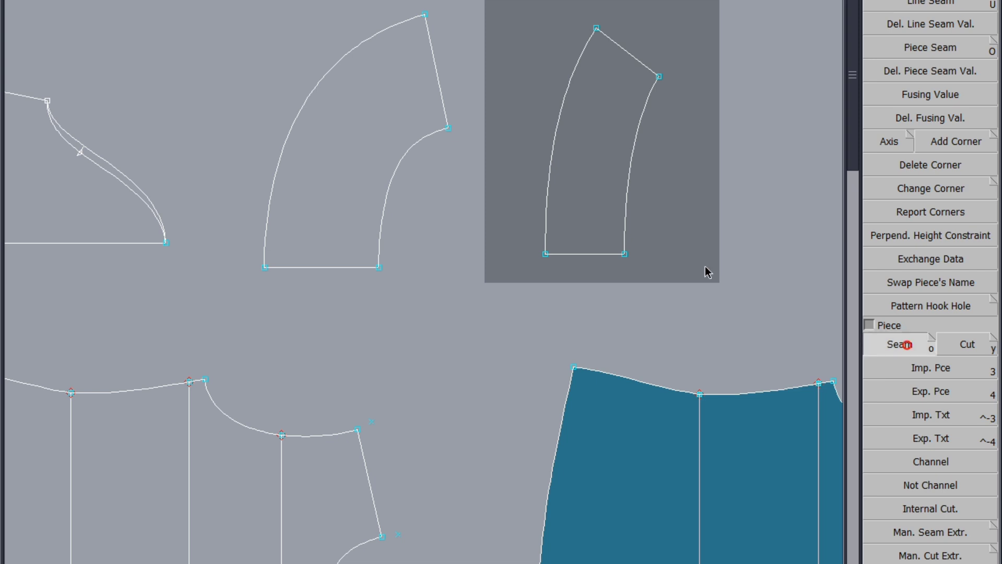
{"action": "left_click", "coordinate": [600, 163]}
{"action": "left_click", "coordinate": [351, 160]}
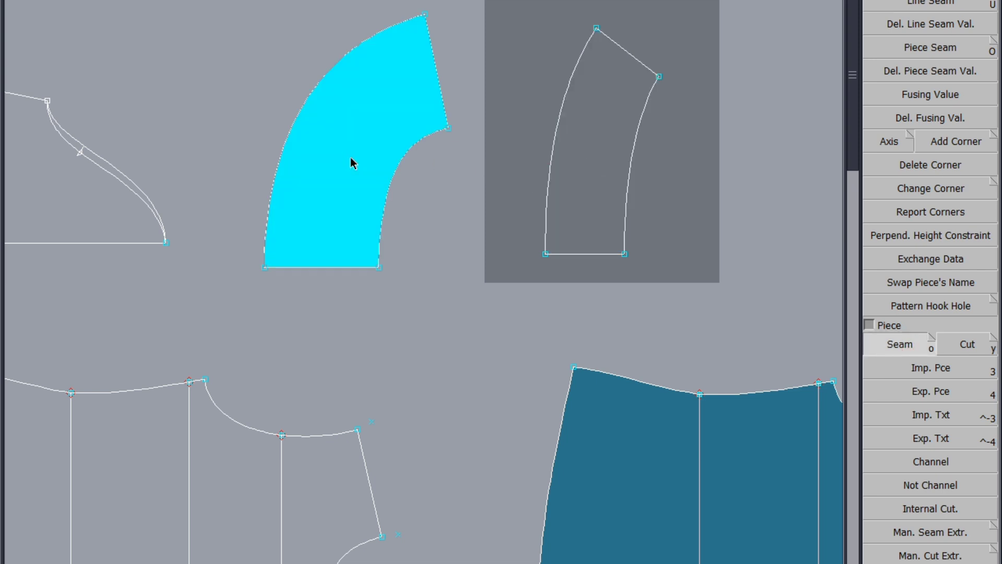
{"action": "key", "text": "8"}
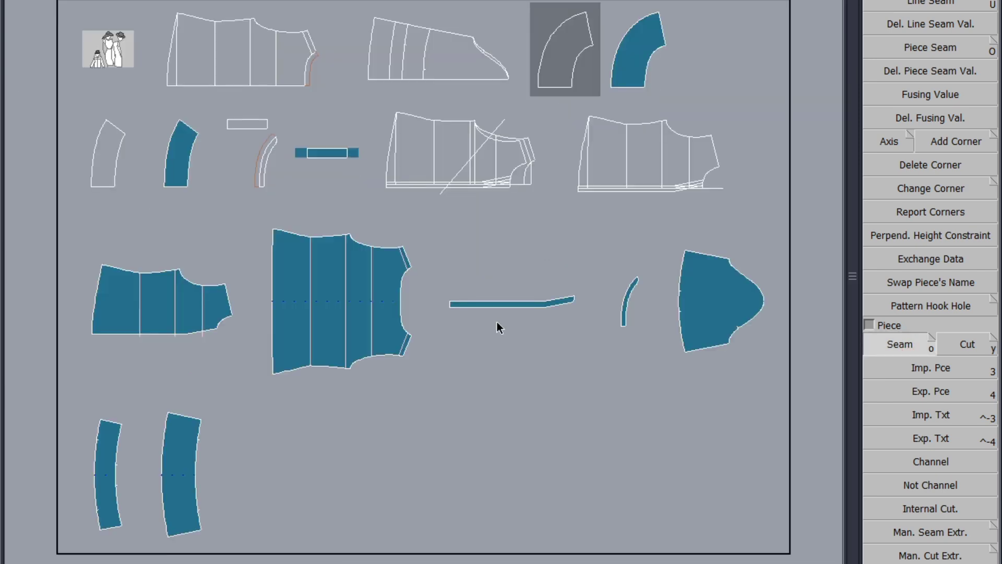
{"action": "left_click", "coordinate": [405, 366]}
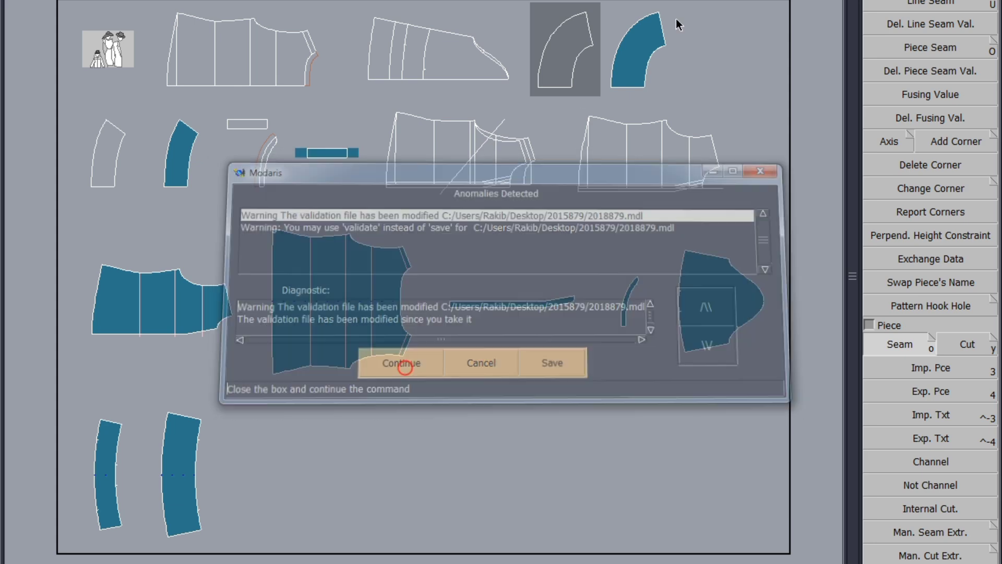
Step: Mirror the larger filled curved piece about its bottom edge with Sym 2Pts and rearrange the sheet
{"action": "scroll", "coordinate": [619, 76], "scroll_direction": "up", "scroll_amount": 1}
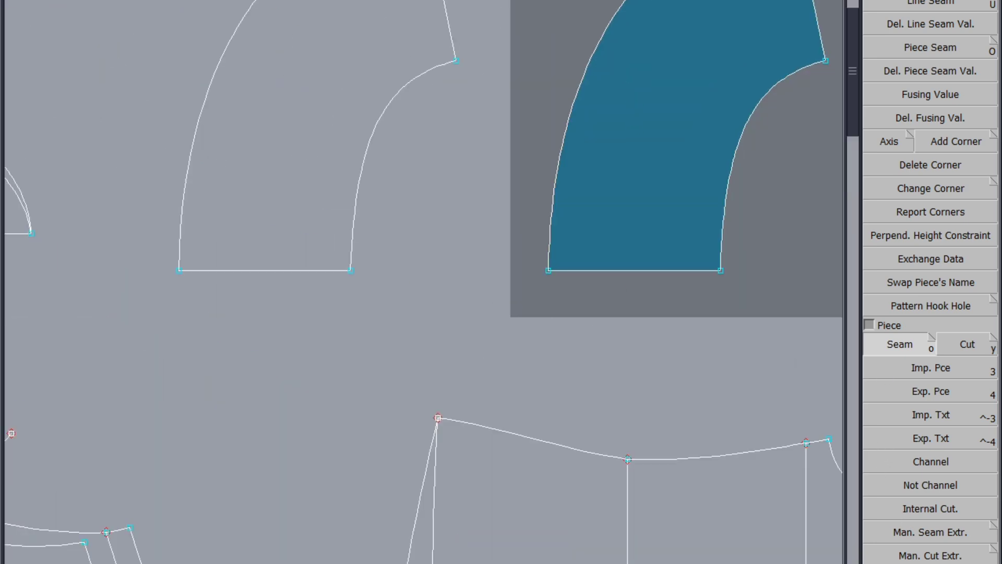
{"action": "key", "text": "F5"}
{"action": "left_click", "coordinate": [934, 119]}
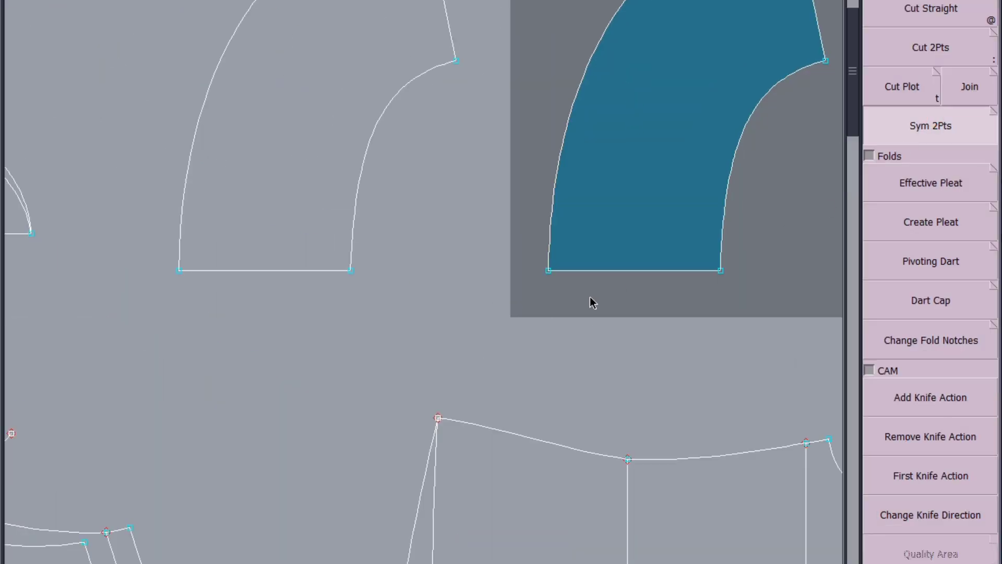
{"action": "left_click", "coordinate": [546, 271]}
{"action": "left_click", "coordinate": [721, 272]}
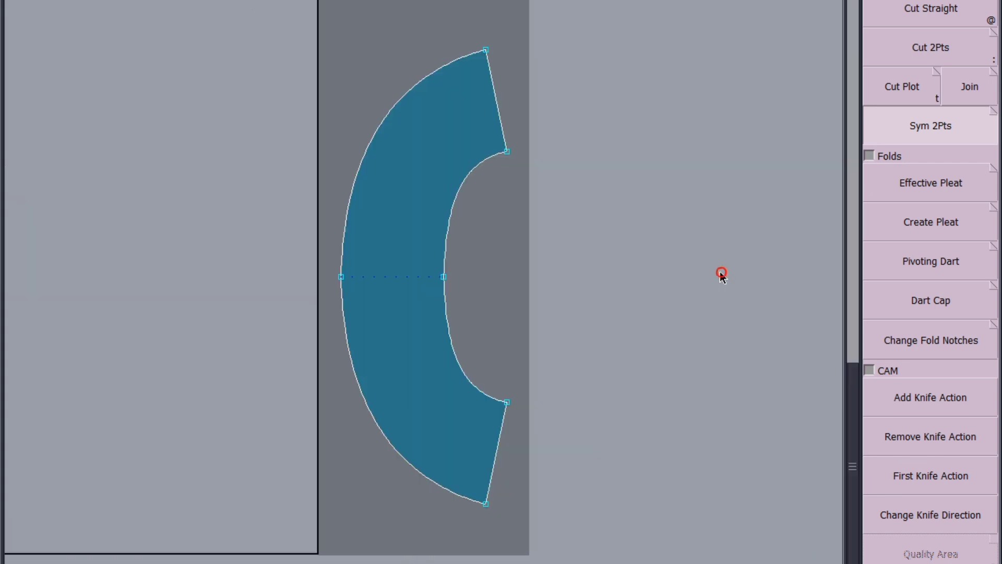
{"action": "key", "text": "j"}
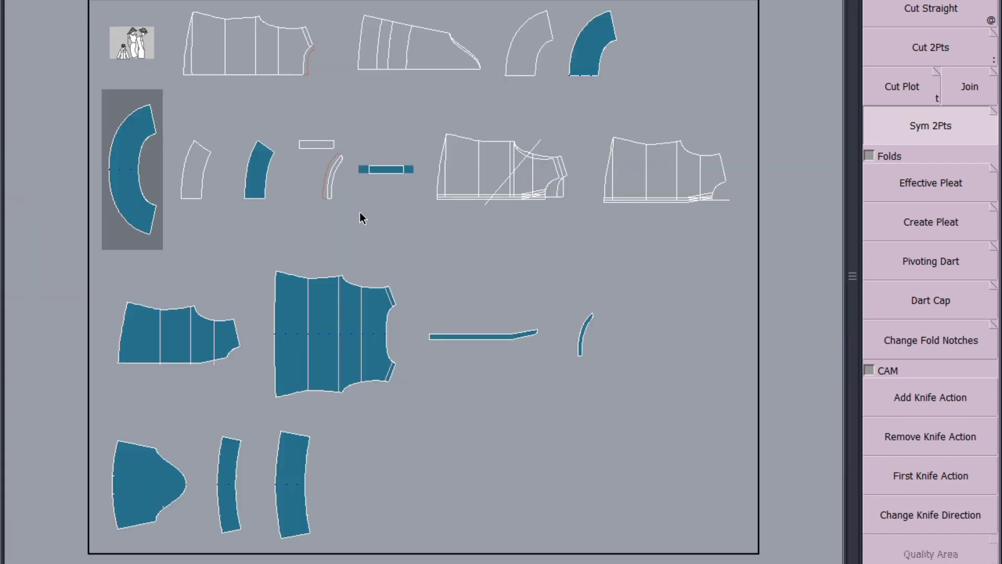
Step: Mirror the smaller filled curved piece about its bottom edge and rearrange the sheet
{"action": "scroll", "coordinate": [204, 162], "scroll_direction": "up", "scroll_amount": 3}
{"action": "left_click", "coordinate": [331, 271]}
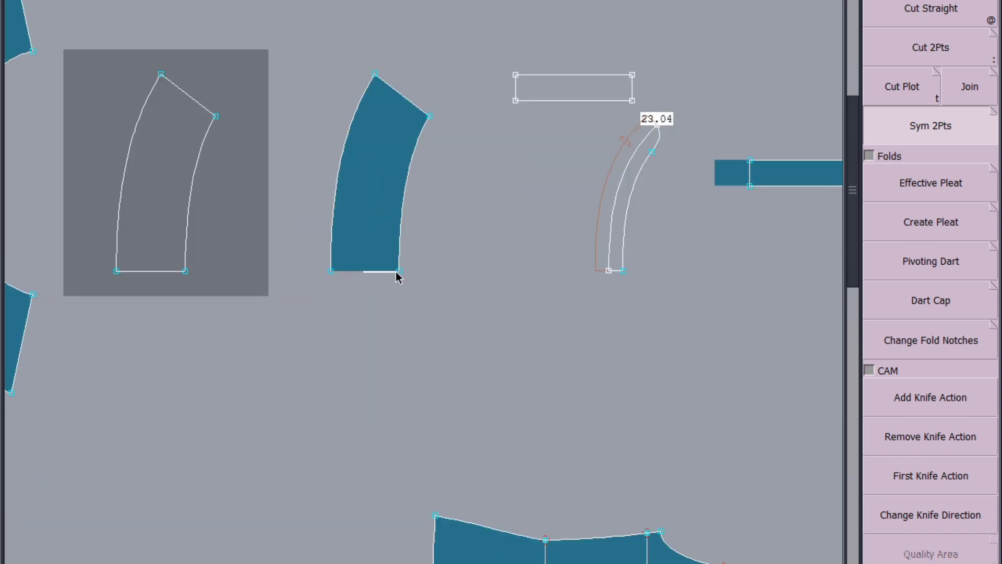
{"action": "left_click", "coordinate": [398, 272]}
{"action": "key", "text": "j"}
{"action": "left_click", "coordinate": [560, 141]}
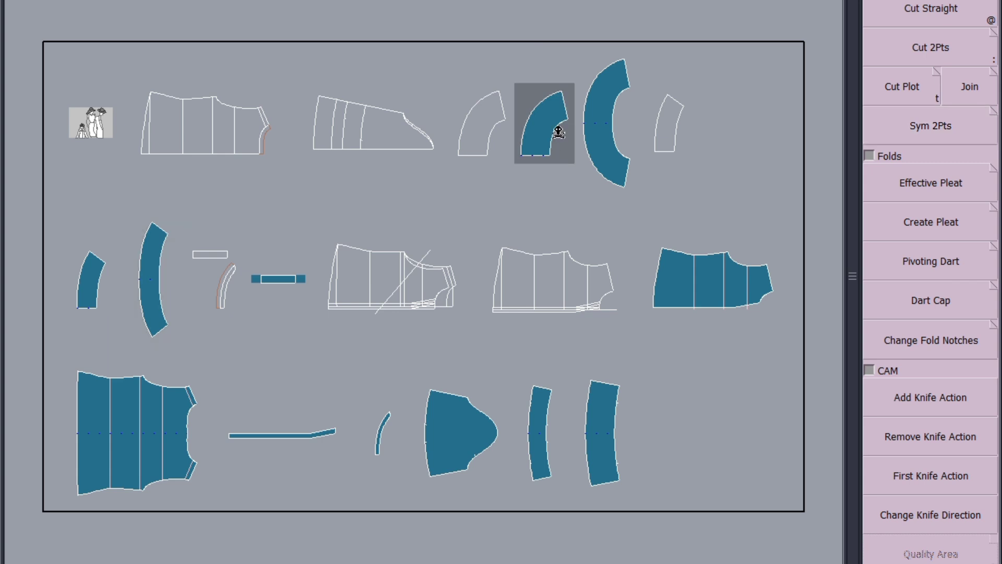
Step: Remove the two small filled curved half pieces from the sheet and rearrange the pieces
{"action": "left_click", "coordinate": [559, 137]}
{"action": "left_click", "coordinate": [99, 283]}
{"action": "key", "text": "s"}
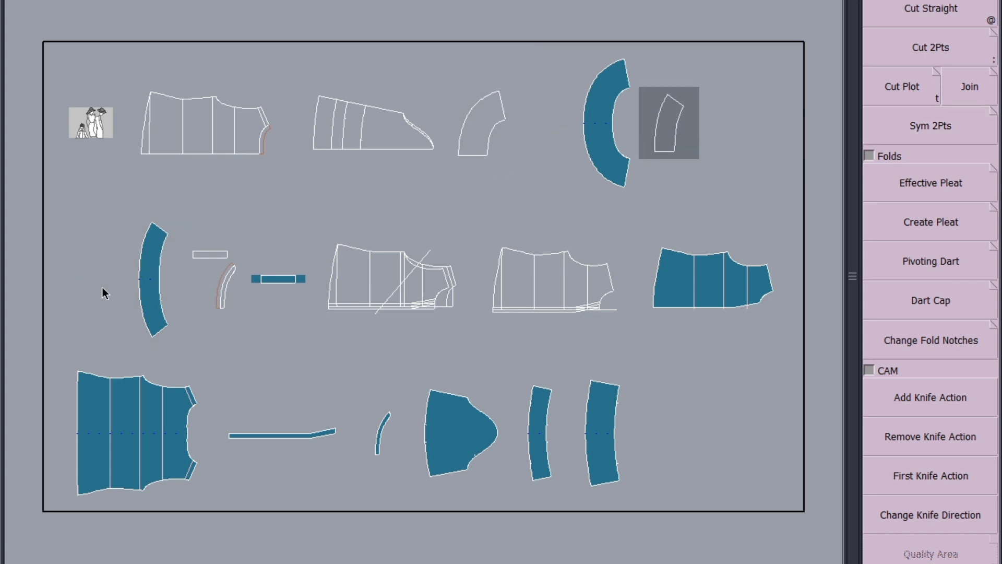
{"action": "key", "text": "8"}
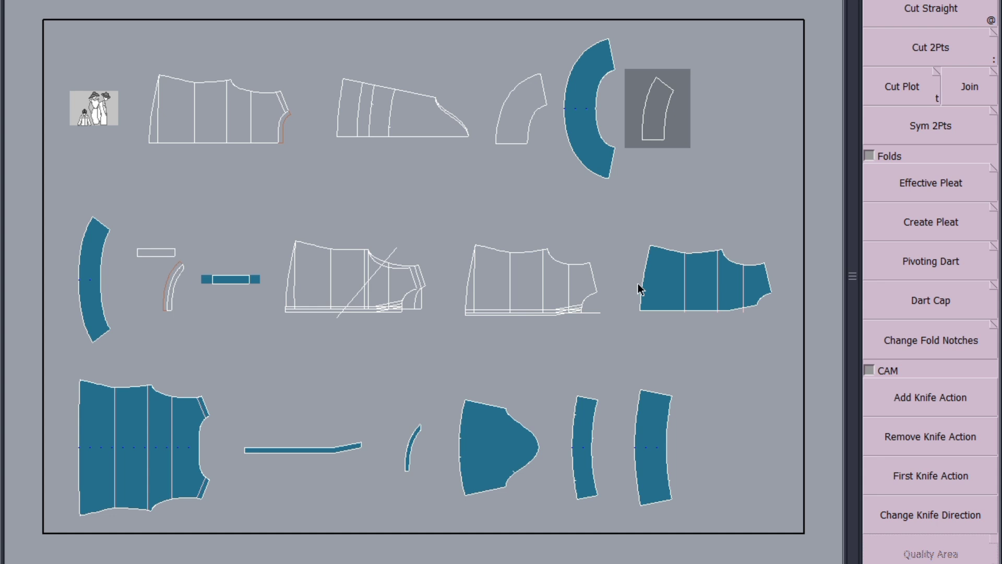
Step: Mirror the thin filled curved strip about its bottom edge with Sym 2Pts and rearrange the sheet
{"action": "scroll", "coordinate": [422, 465], "scroll_direction": "up", "scroll_amount": 5}
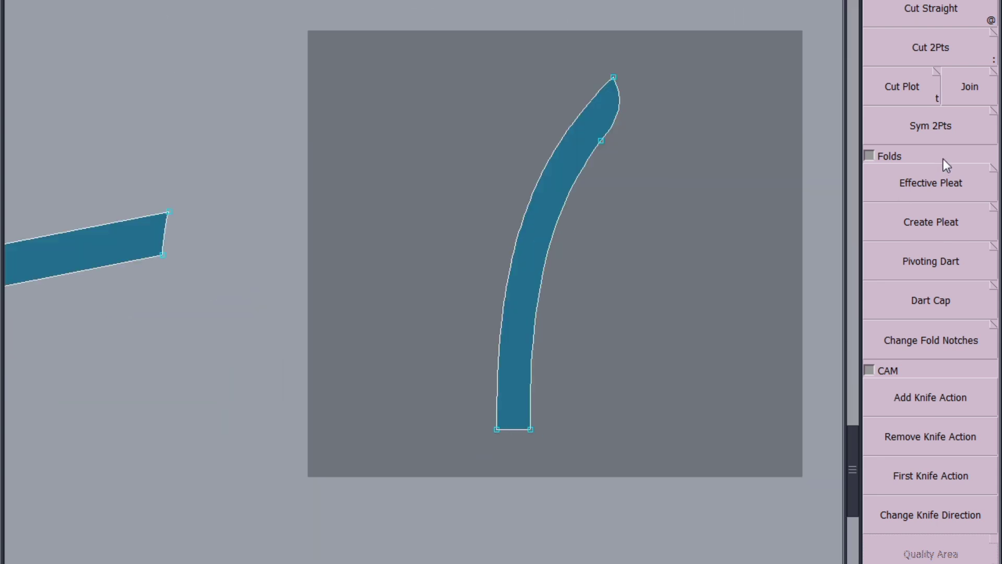
{"action": "left_click", "coordinate": [947, 128]}
{"action": "left_click", "coordinate": [497, 429]}
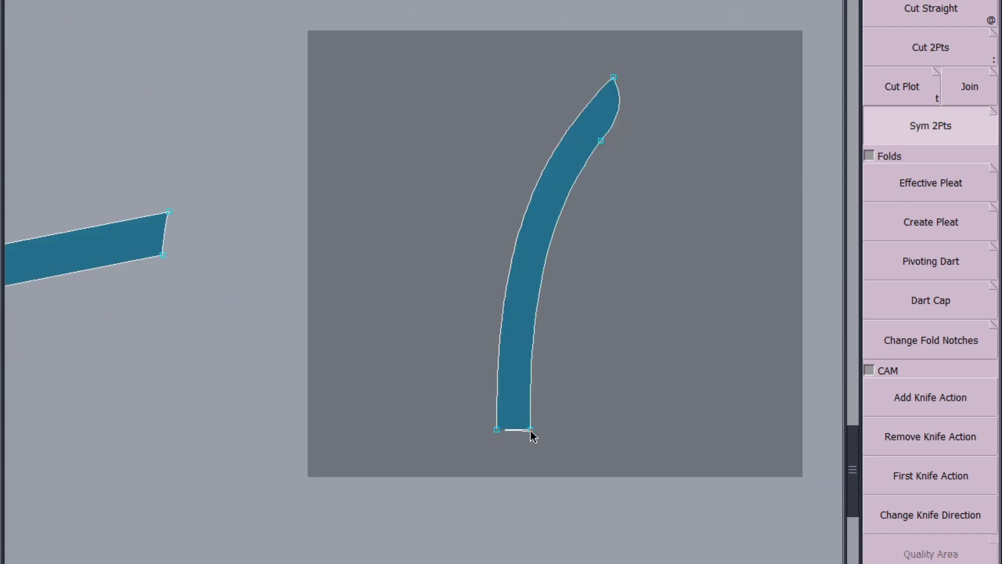
{"action": "left_click", "coordinate": [530, 429]}
{"action": "key", "text": "8"}
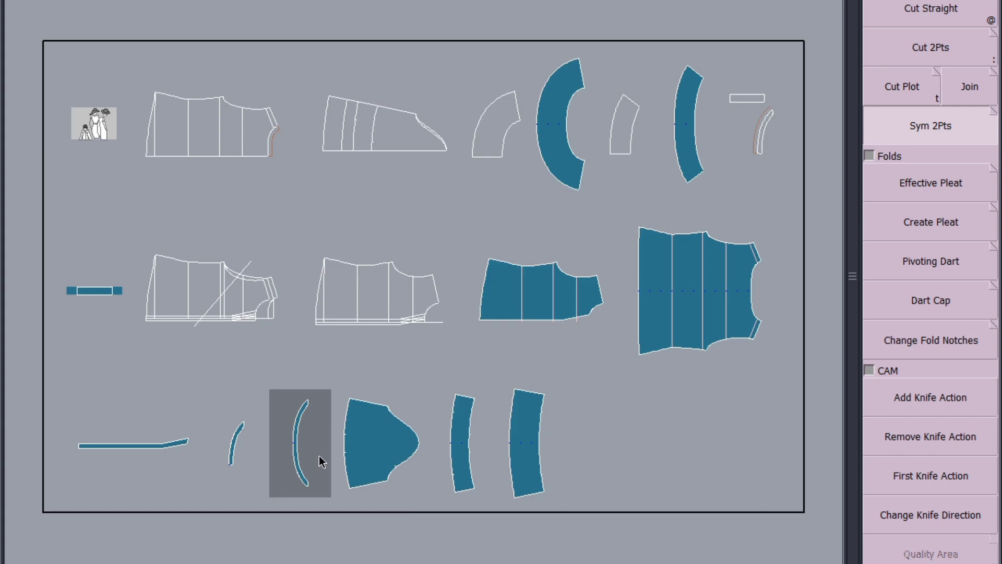
Step: Delete the small unmirrored curved strip half piece and rearrange the sheet
{"action": "key", "text": "Delete"}
{"action": "left_click", "coordinate": [232, 454]}
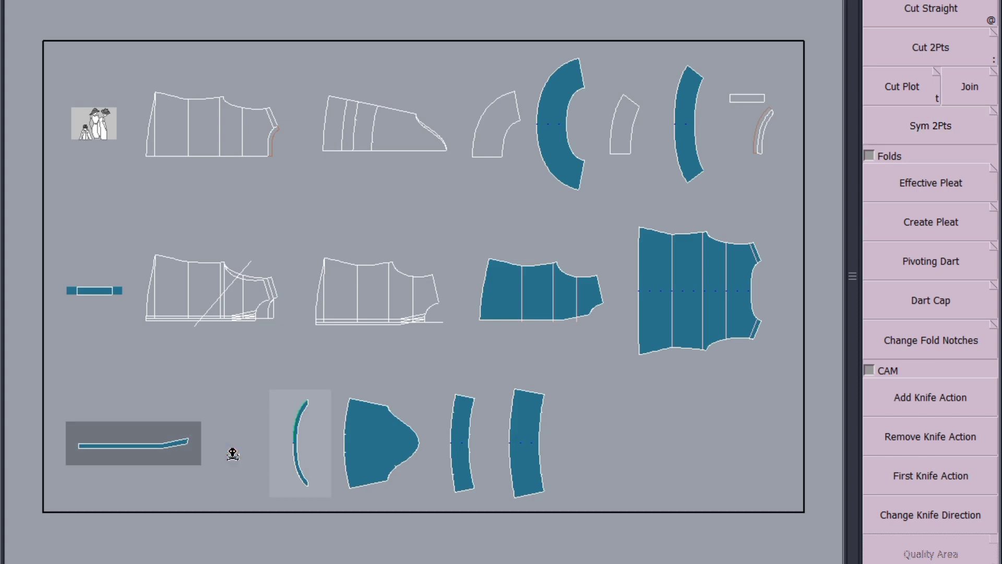
{"action": "key", "text": "8"}
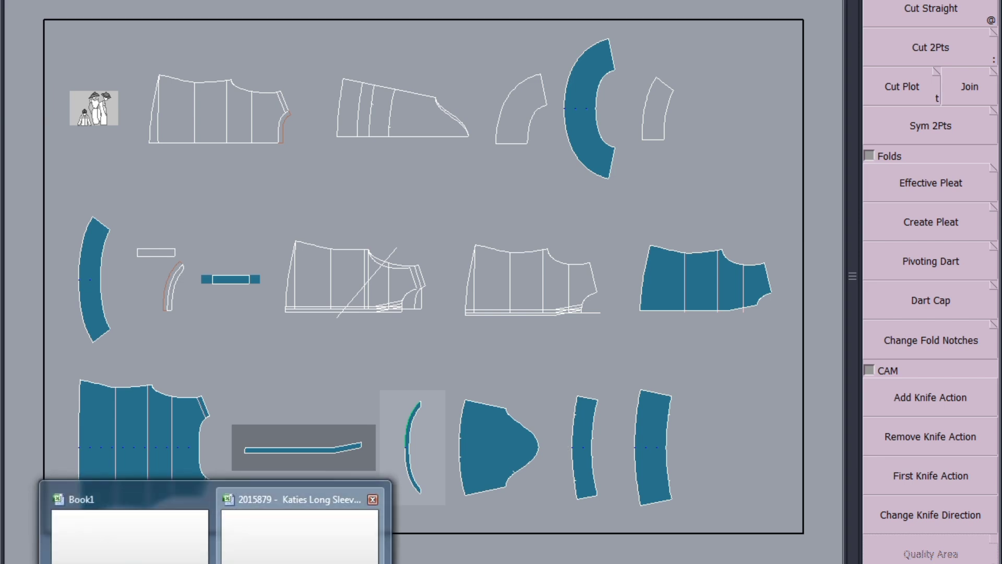
Step: Switch to the spec sheet spreadsheet and check the measurement sheet
{"action": "left_click", "coordinate": [302, 517]}
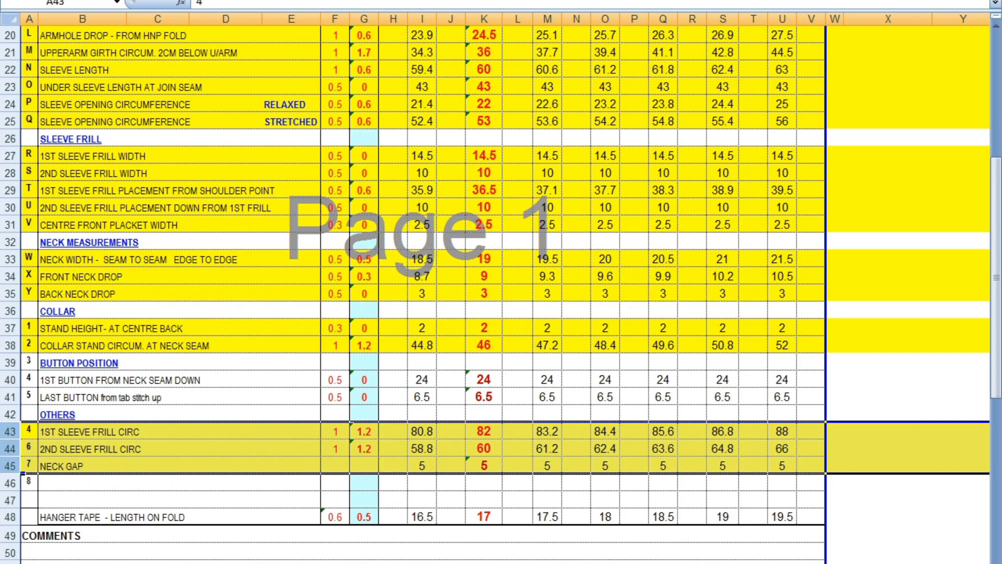
{"action": "key", "text": "ctrl+Page_Down"}
{"action": "key", "text": "ctrl+Page_Down"}
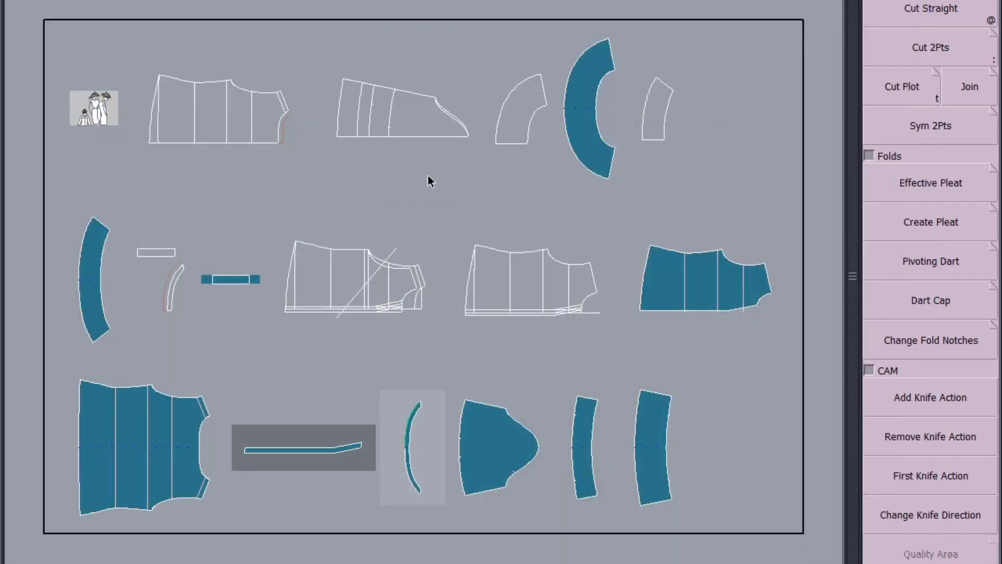
Step: Move the bottom-left corner point of the sleeve draft slightly to the right
{"action": "scroll", "coordinate": [339, 88], "scroll_direction": "up", "scroll_amount": 2}
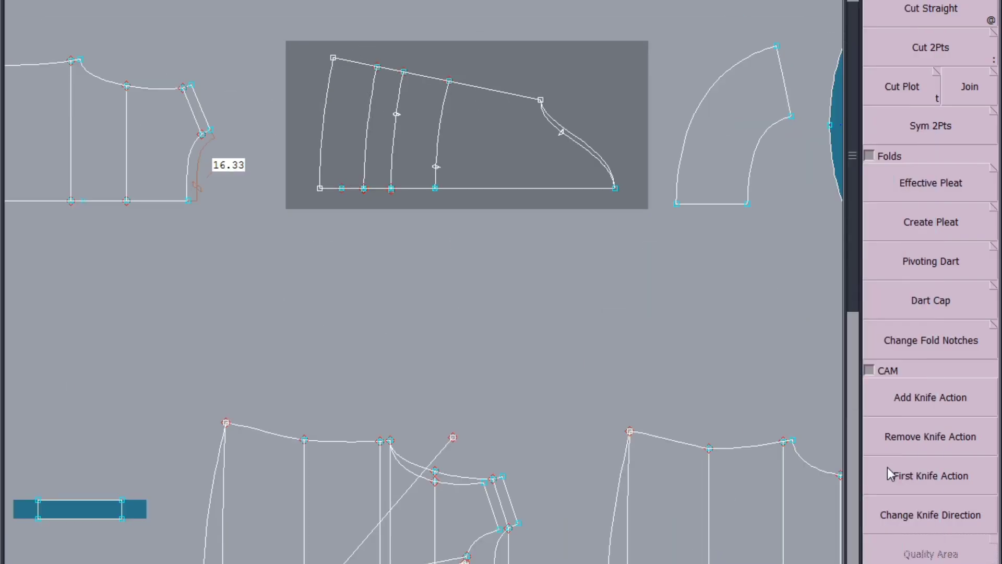
{"action": "key", "text": "F3"}
{"action": "left_click", "coordinate": [935, 510]}
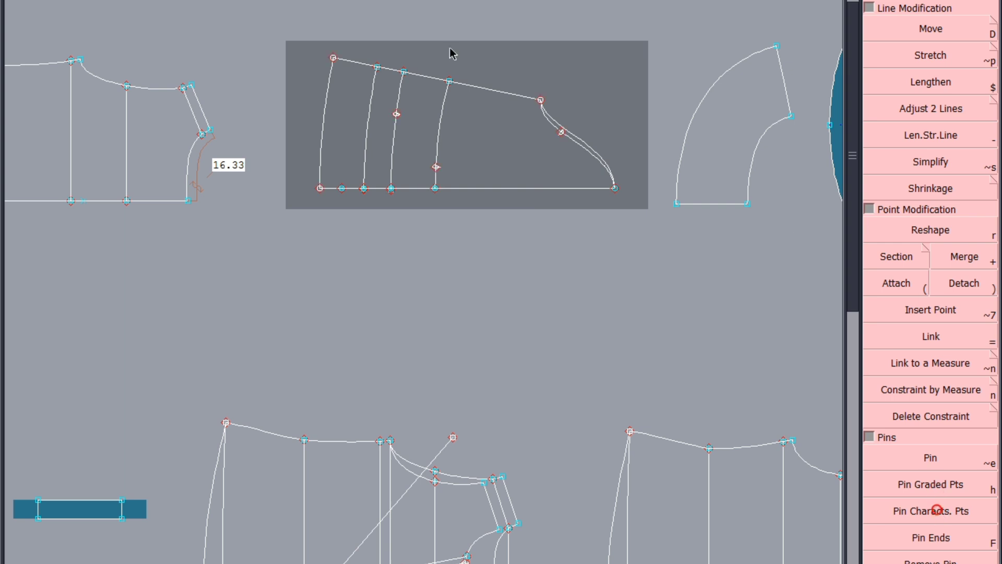
{"action": "left_click_drag", "start_coordinate": [340, 37], "coordinate": [302, 224]}
{"action": "left_click", "coordinate": [968, 30]}
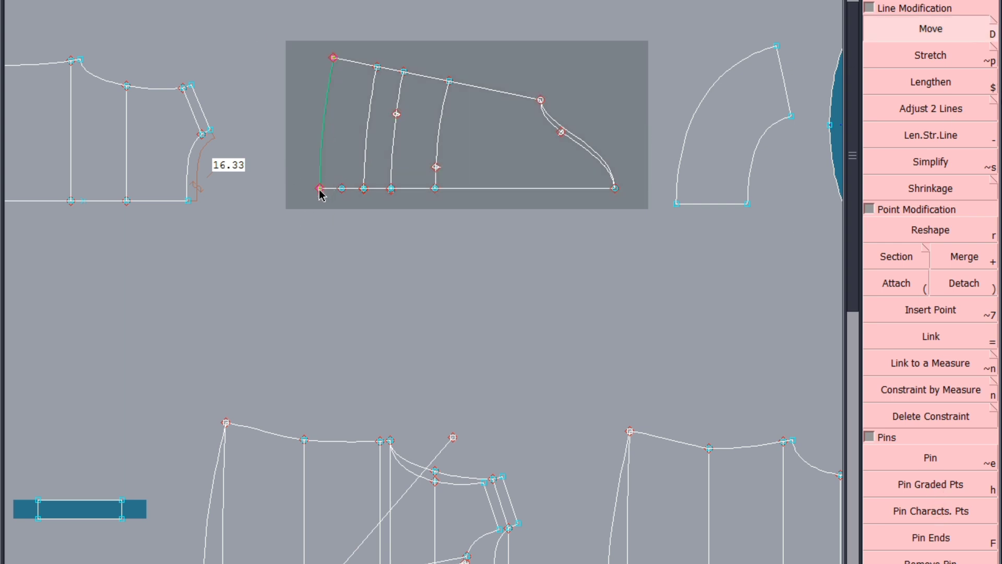
{"action": "left_click", "coordinate": [320, 189]}
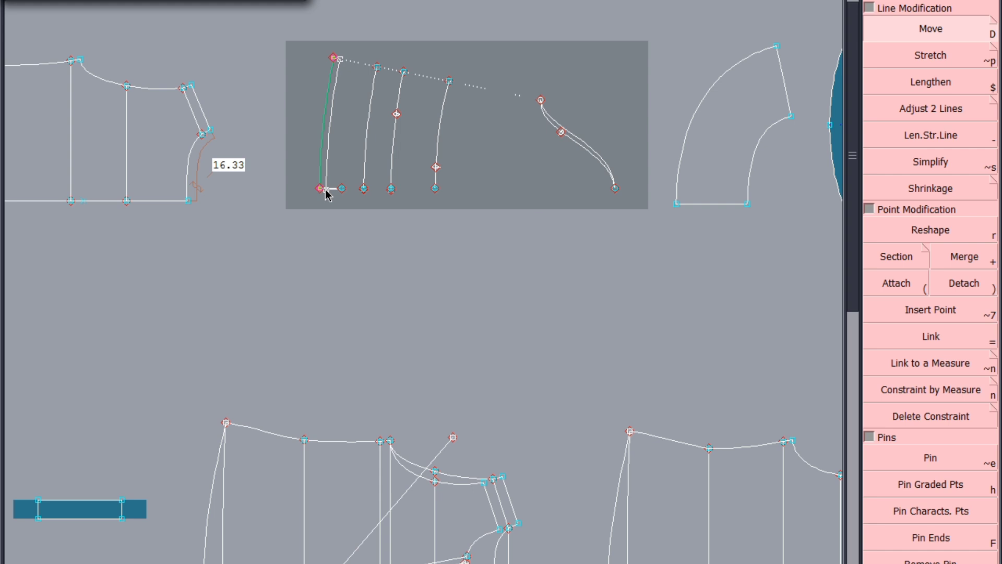
{"action": "left_click", "coordinate": [325, 190]}
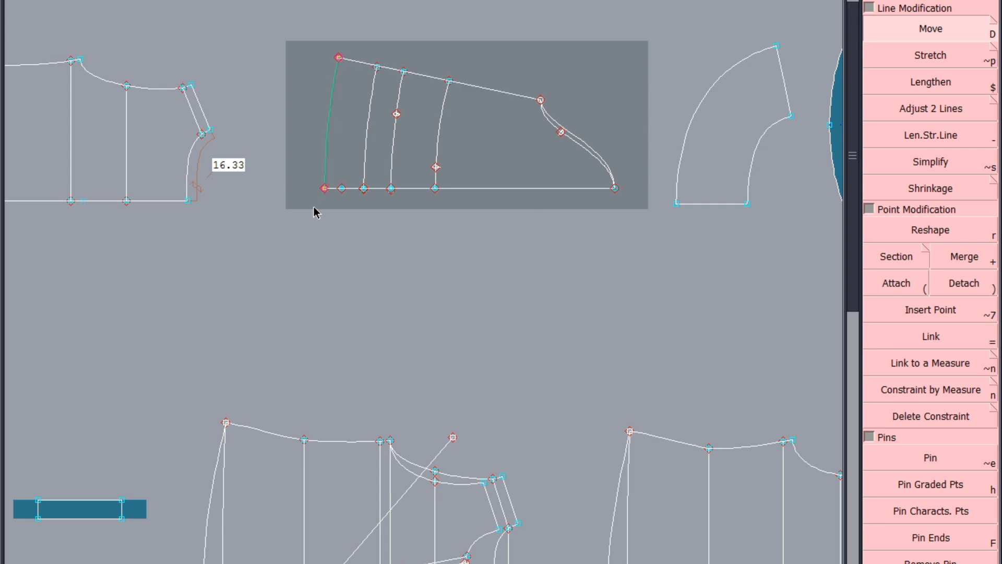
Step: Move the left mid-point of the narrow filled cuff piece to smooth its edge, continuing past the anomalies dialog
{"action": "scroll", "coordinate": [314, 211], "scroll_direction": "down", "scroll_amount": 1}
{"action": "scroll", "coordinate": [337, 185], "scroll_direction": "down", "scroll_amount": 1}
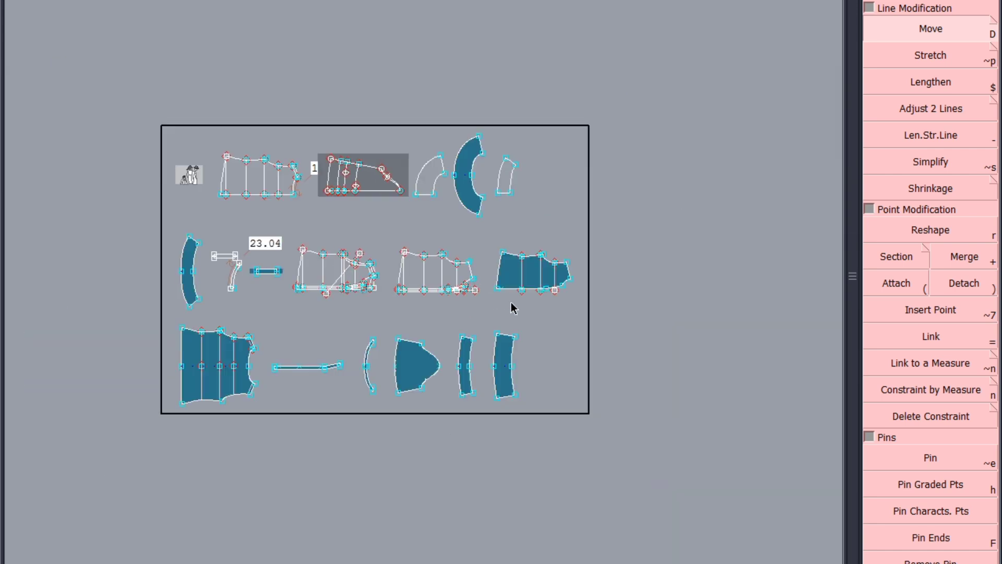
{"action": "scroll", "coordinate": [470, 385], "scroll_direction": "up", "scroll_amount": 2}
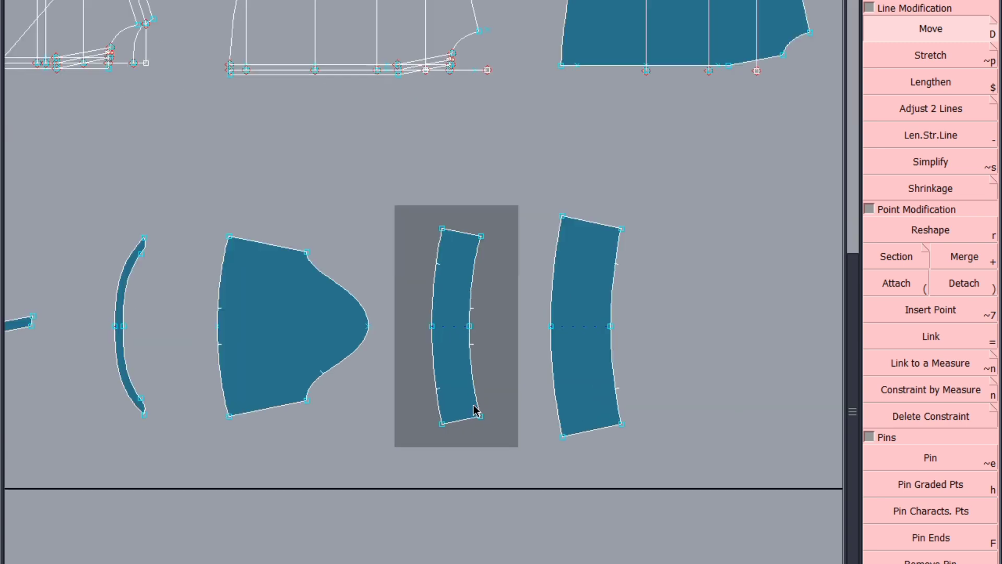
{"action": "scroll", "coordinate": [474, 410], "scroll_direction": "down", "scroll_amount": 2}
{"action": "scroll", "coordinate": [454, 391], "scroll_direction": "up", "scroll_amount": 2}
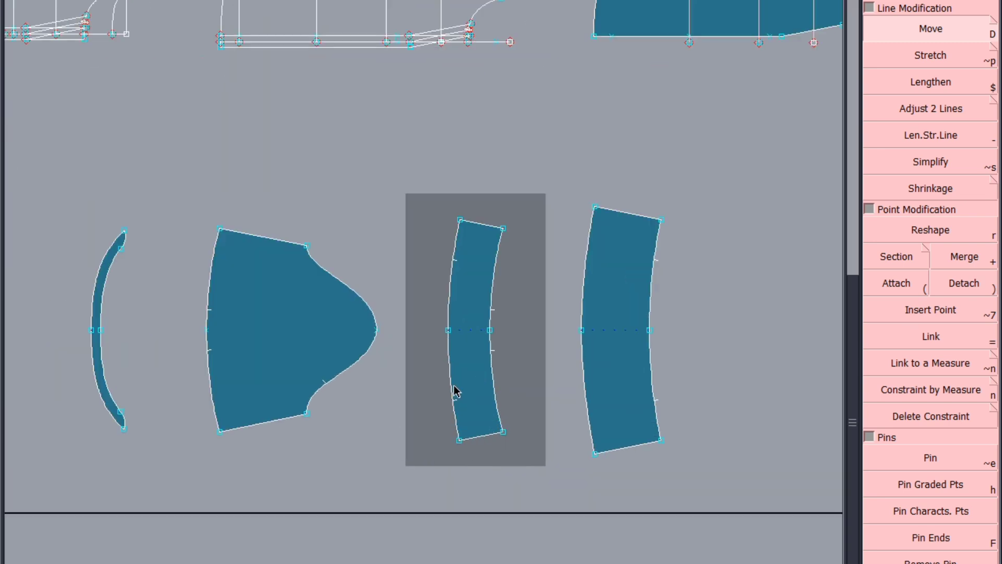
{"action": "left_click", "coordinate": [922, 486]}
{"action": "scroll", "coordinate": [616, 342], "scroll_direction": "down", "scroll_amount": 4}
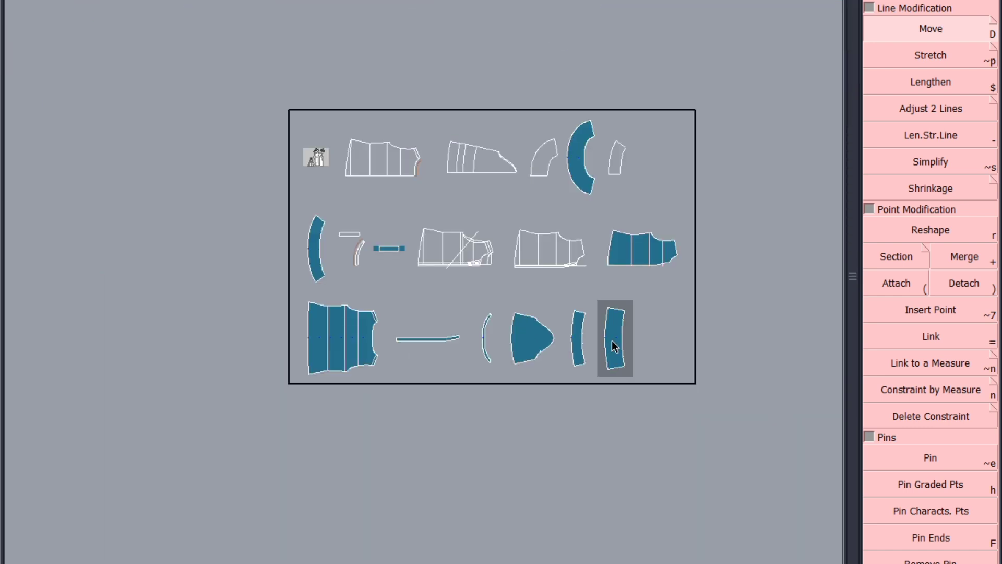
{"action": "scroll", "coordinate": [627, 367], "scroll_direction": "up", "scroll_amount": 4}
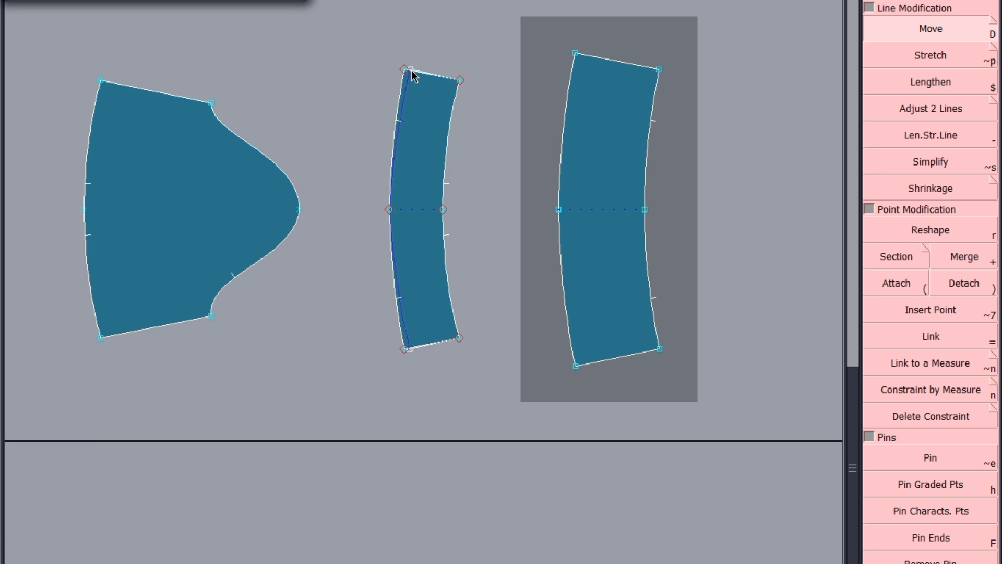
{"action": "key", "text": "Return"}
{"action": "left_click", "coordinate": [400, 152]}
{"action": "left_click", "coordinate": [391, 210]}
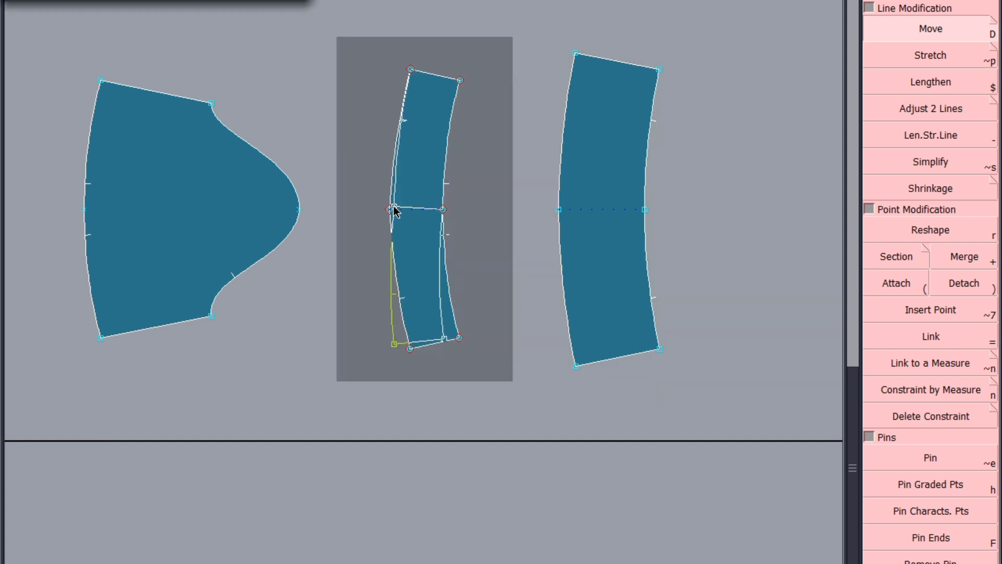
{"action": "left_click", "coordinate": [395, 211]}
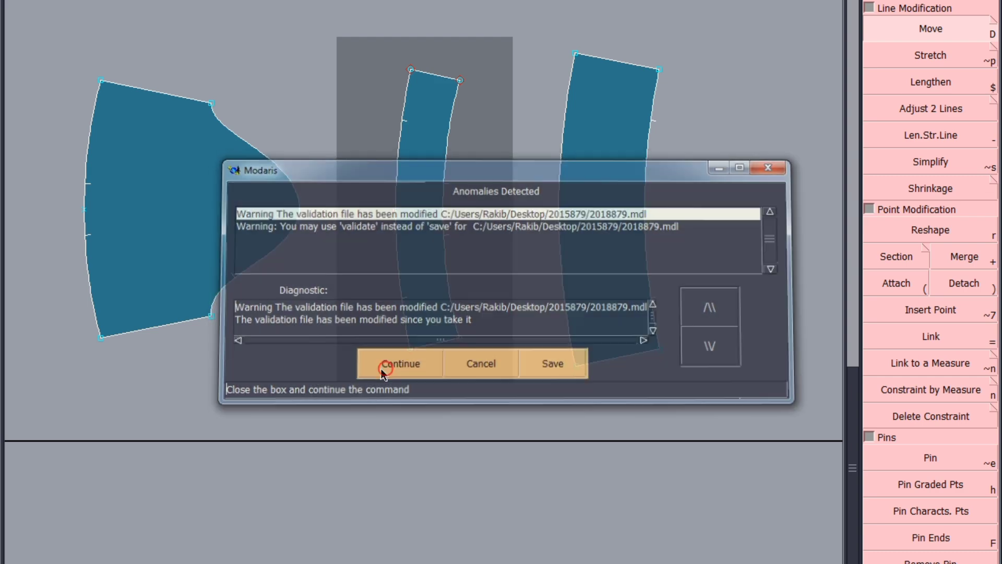
{"action": "left_click", "coordinate": [384, 365]}
Step: Review the garment sketch, construction details and size measurements in the spec spreadsheet, then return to the pattern sheet
{"action": "mouse_move", "coordinate": [215, 561]}
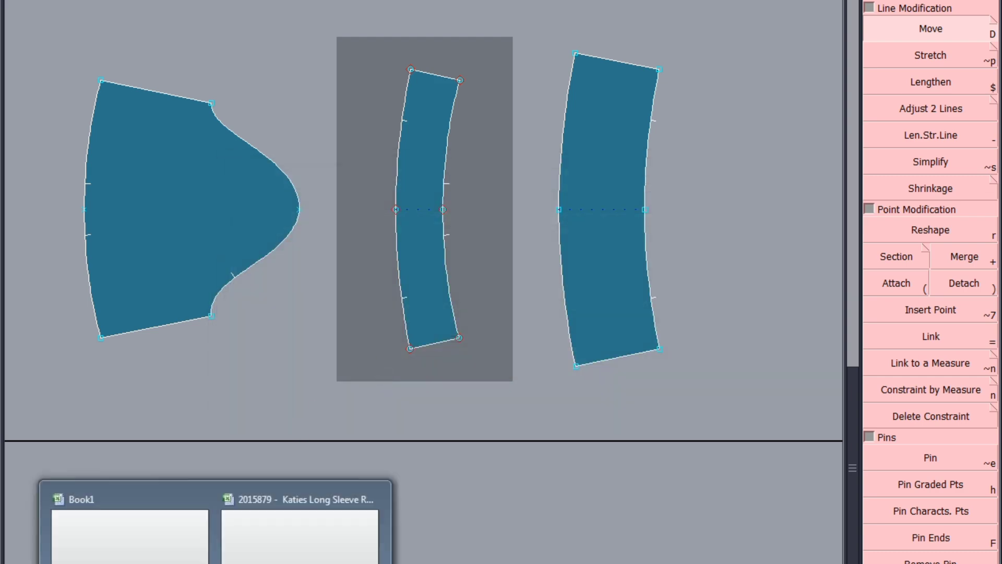
{"action": "left_click", "coordinate": [337, 545]}
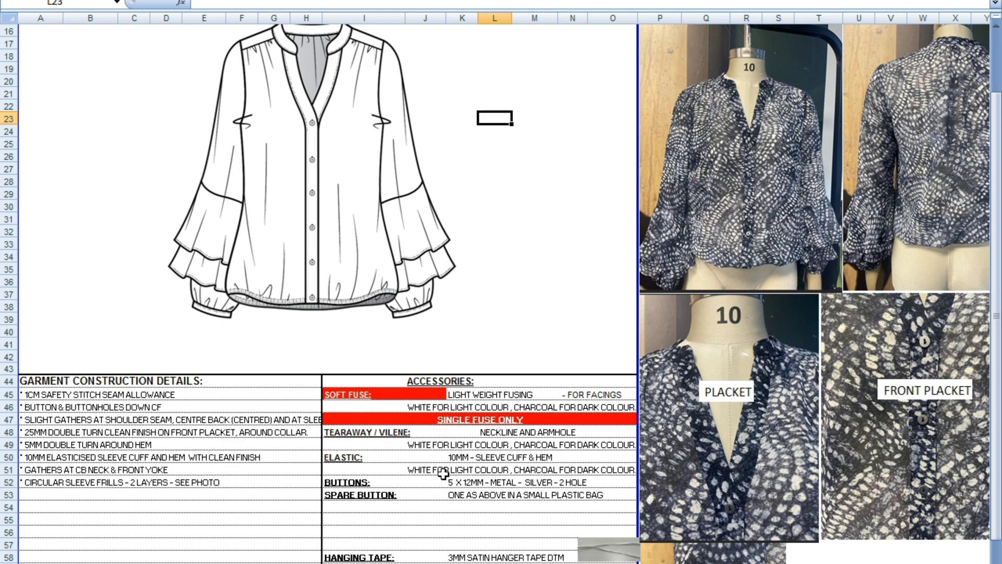
{"action": "scroll", "coordinate": [458, 456], "scroll_direction": "down", "scroll_amount": 8}
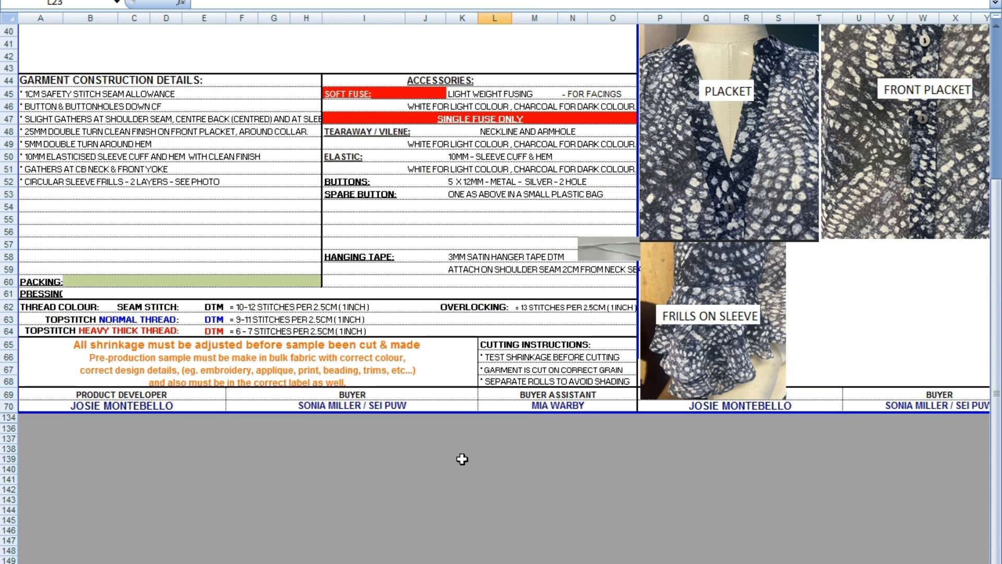
{"action": "scroll", "coordinate": [462, 459], "scroll_direction": "up", "scroll_amount": 8}
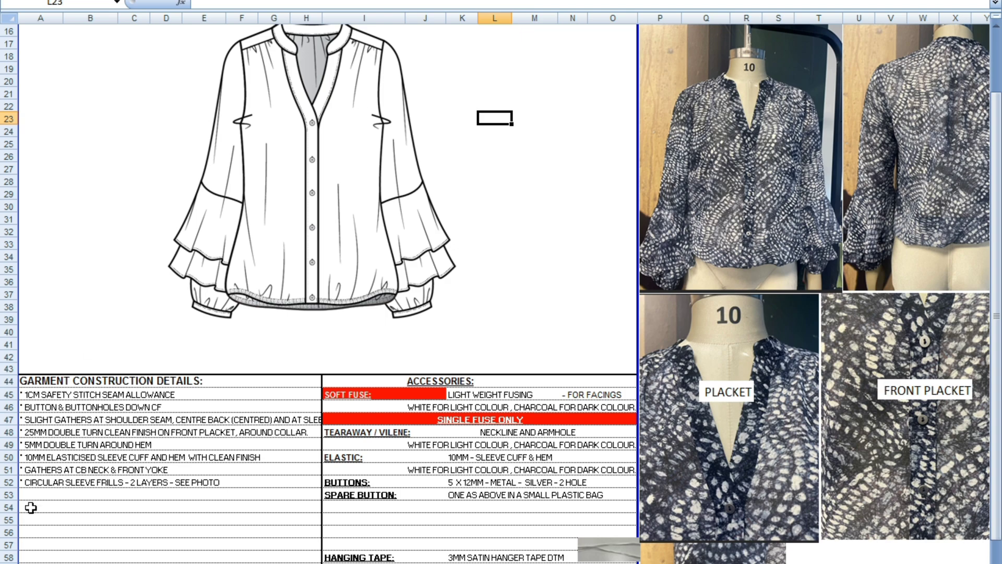
{"action": "key", "text": "ctrl+Page_Down"}
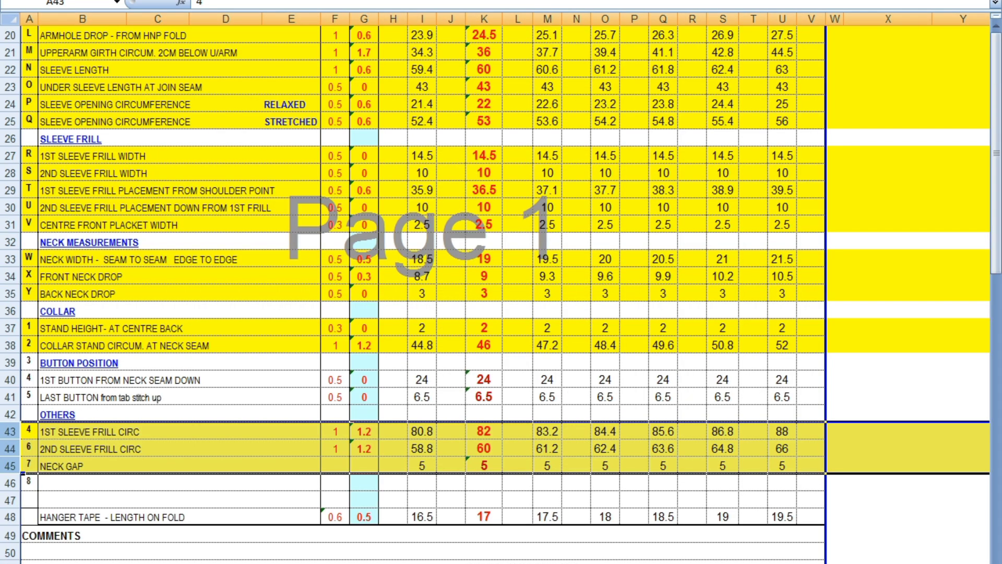
{"action": "scroll", "coordinate": [490, 250], "scroll_direction": "up", "scroll_amount": 2}
{"action": "scroll", "coordinate": [489, 250], "scroll_direction": "up", "scroll_amount": 4}
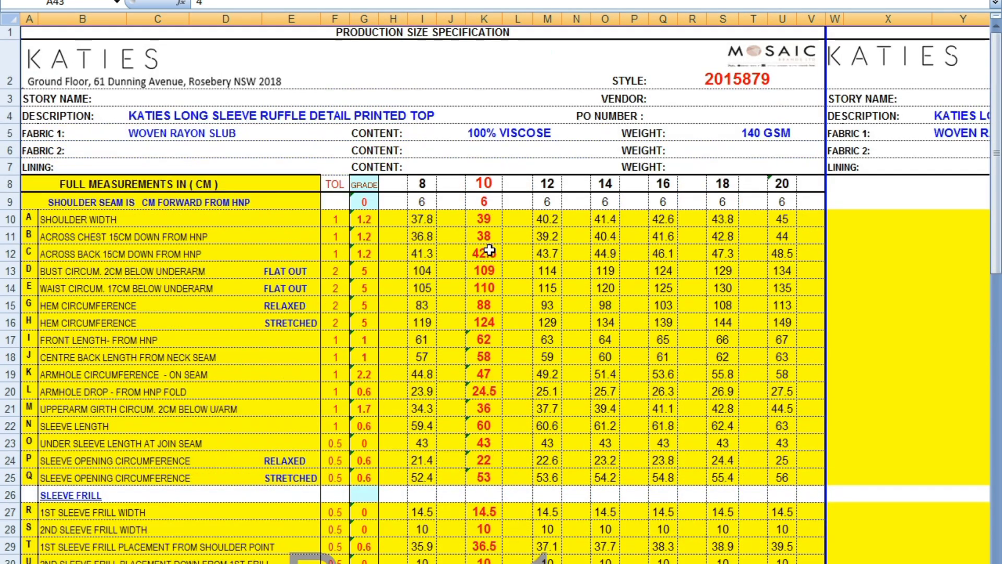
{"action": "mouse_move", "coordinate": [538, 559]}
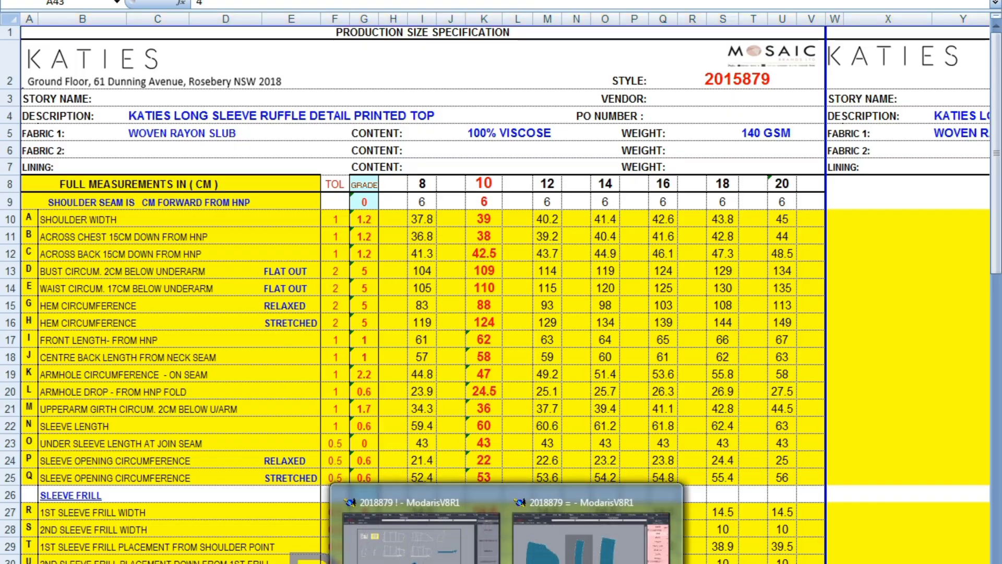
{"action": "left_click", "coordinate": [580, 537]}
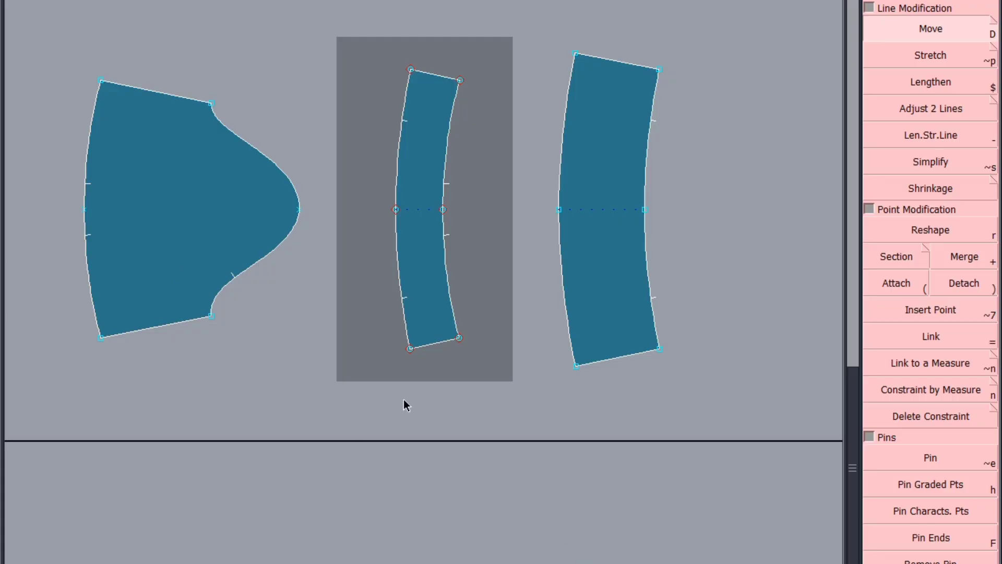
Step: Stack the sleeve draft and the white curved outline onto the body draft at the sheet's upper left
{"action": "key", "text": "j"}
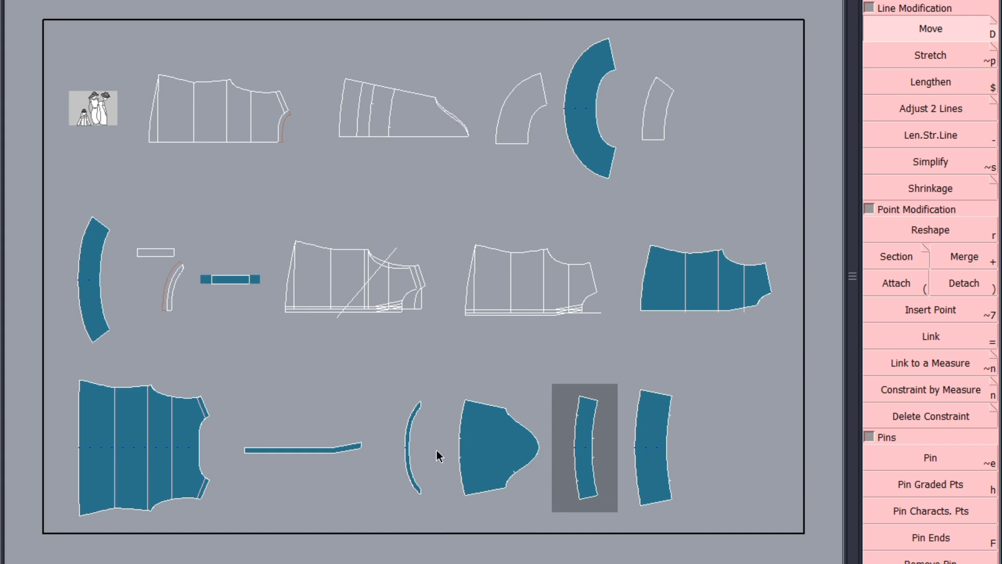
{"action": "left_click", "coordinate": [124, 207]}
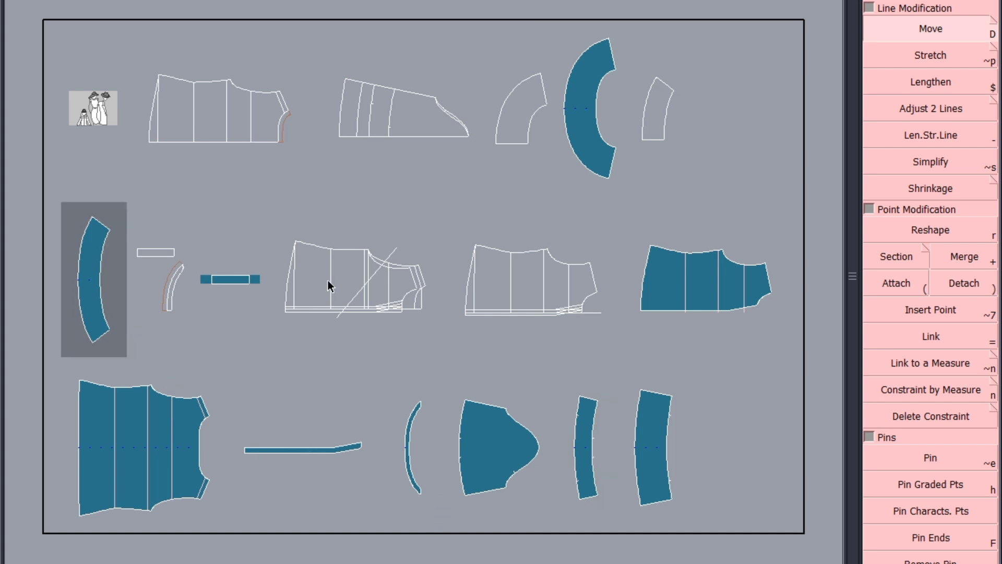
{"action": "left_click_drag", "start_coordinate": [328, 280], "coordinate": [194, 114]}
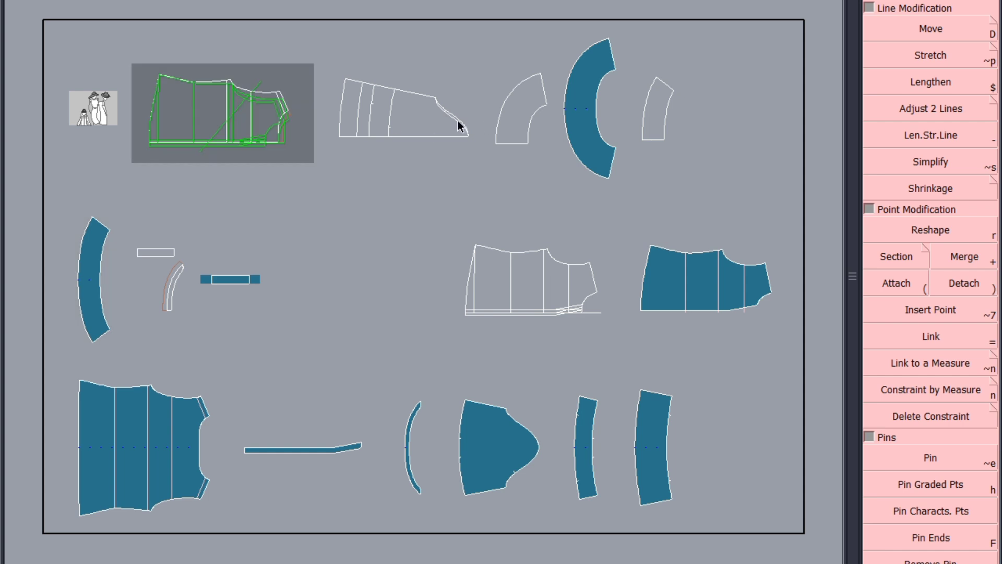
{"action": "left_click", "coordinate": [220, 144]}
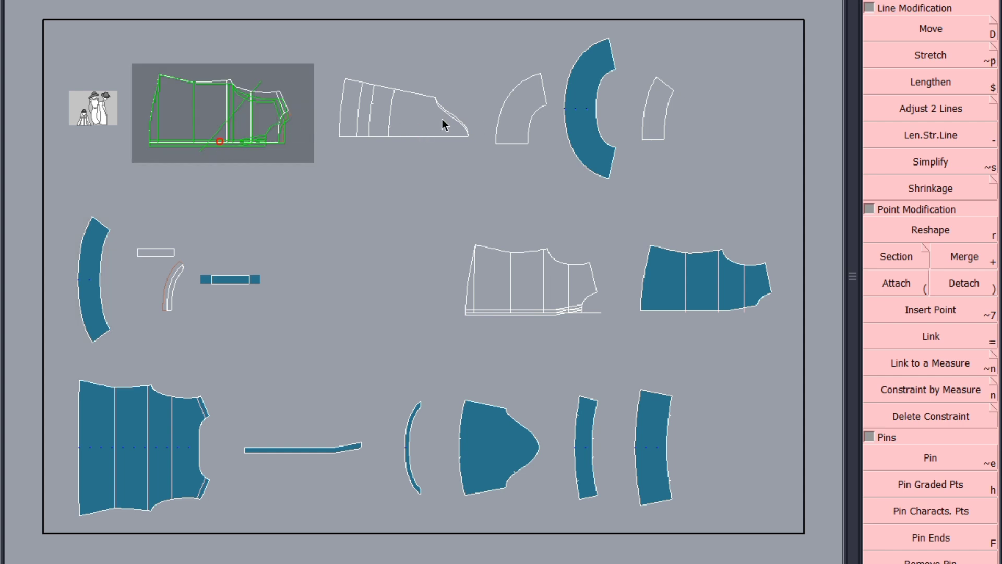
{"action": "left_click", "coordinate": [506, 121]}
{"action": "left_click", "coordinate": [272, 134]}
Step: Stack the remaining white outline pieces onto the body draft at the sheet's upper left
{"action": "left_click", "coordinate": [653, 122]}
{"action": "left_click", "coordinate": [224, 133]}
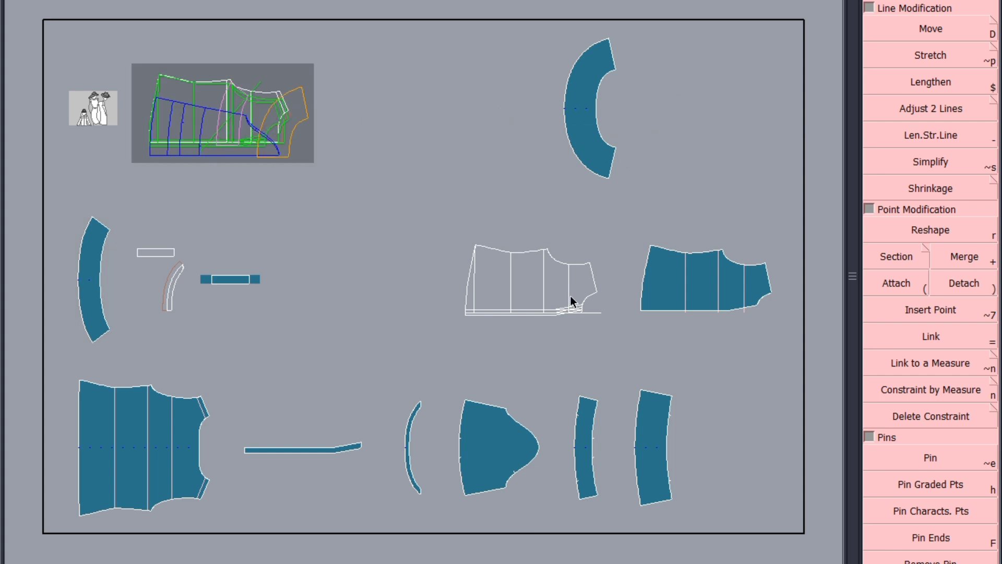
{"action": "left_click", "coordinate": [555, 289]}
{"action": "left_click", "coordinate": [228, 139]}
{"action": "left_click", "coordinate": [176, 273]}
{"action": "left_click", "coordinate": [206, 139]}
{"action": "left_click", "coordinate": [150, 253]}
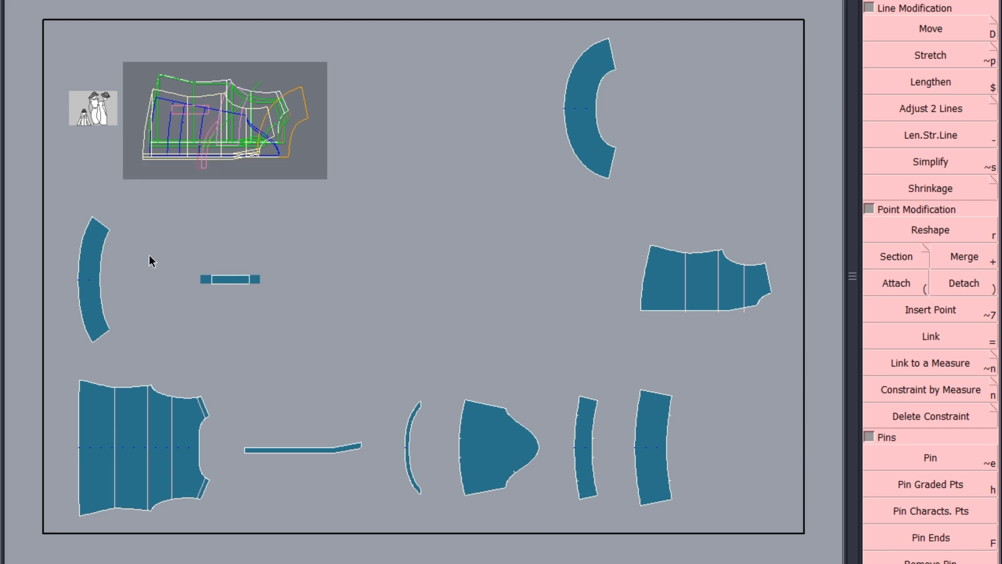
Step: Rearrange the pieces compactly on the sheet and save the model, continuing past the anomalies dialog
{"action": "key", "text": "j"}
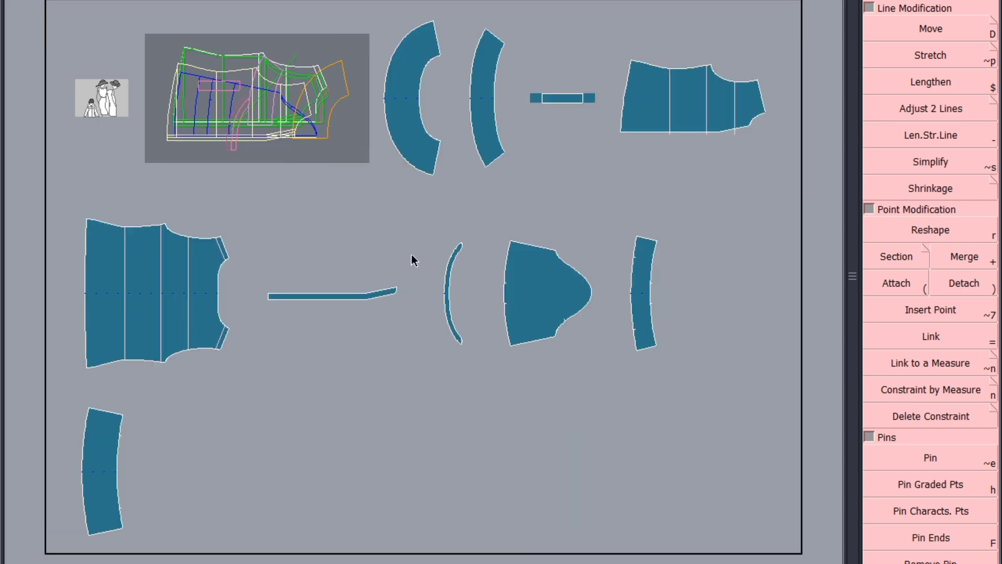
{"action": "key", "text": "ctrl+s"}
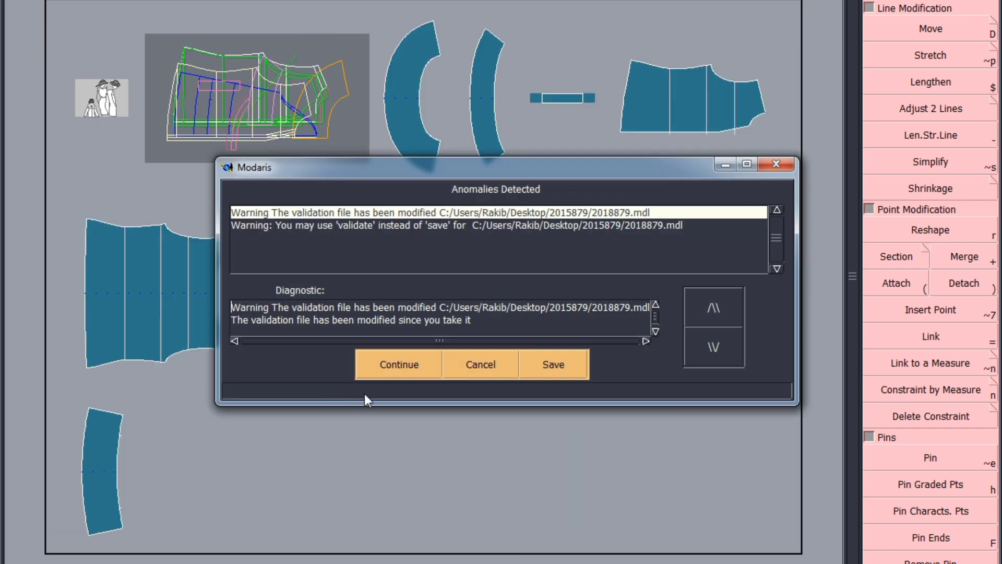
{"action": "left_click", "coordinate": [394, 361]}
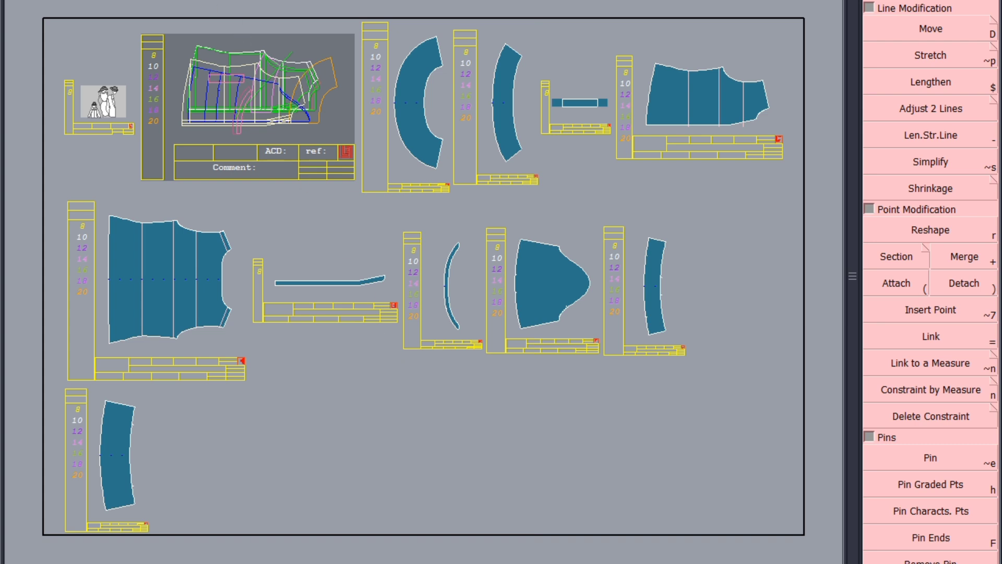
Step: Label the large curved frill piece with the comment SLV 1ST FRILL 1X2
{"action": "left_click", "coordinate": [113, 0]}
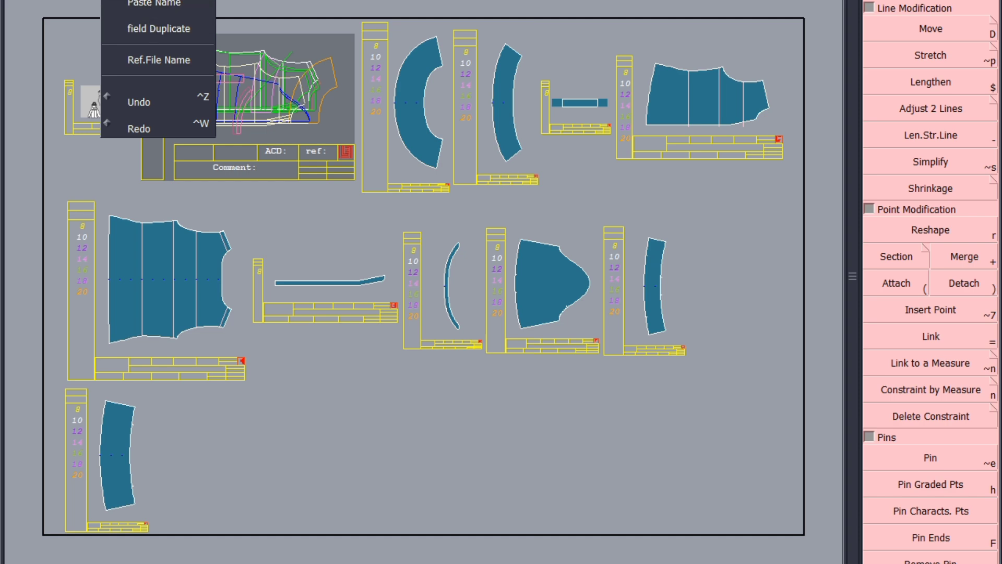
{"action": "left_click", "coordinate": [113, 1]}
{"action": "scroll", "coordinate": [429, 107], "scroll_direction": "up", "scroll_amount": 3}
{"action": "scroll", "coordinate": [423, 363], "scroll_direction": "down", "scroll_amount": 1}
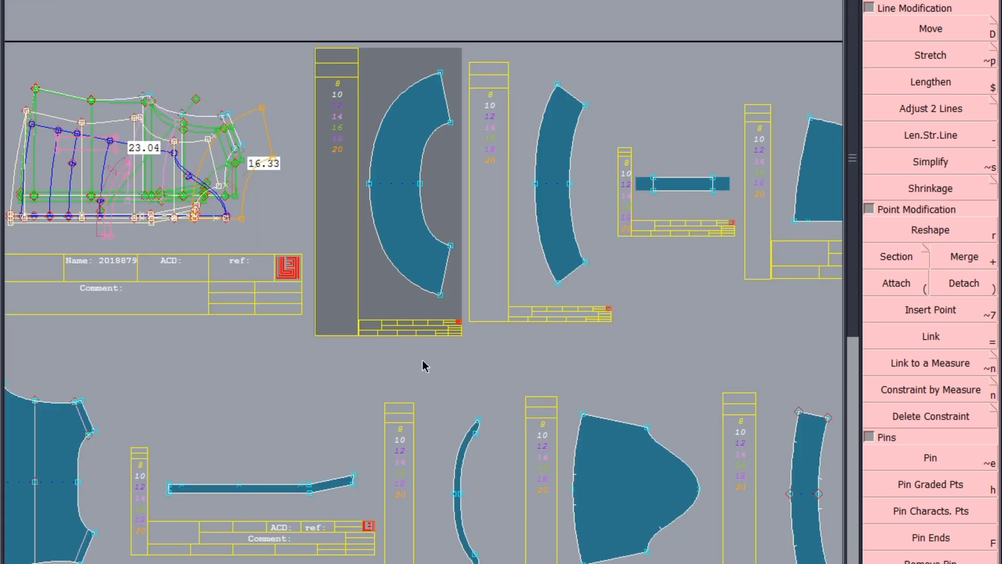
{"action": "scroll", "coordinate": [425, 266], "scroll_direction": "up", "scroll_amount": 2}
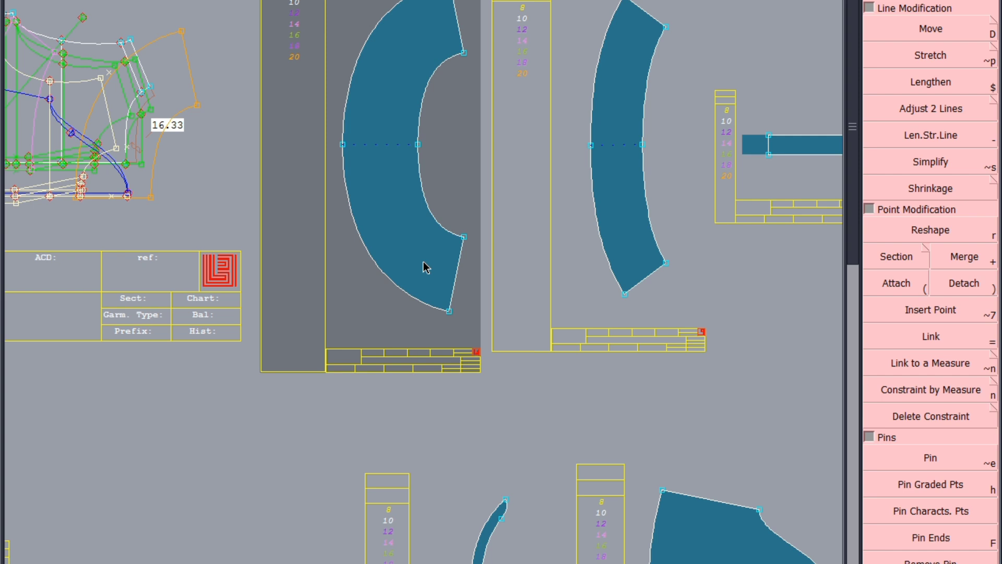
{"action": "scroll", "coordinate": [431, 325], "scroll_direction": "up", "scroll_amount": 2}
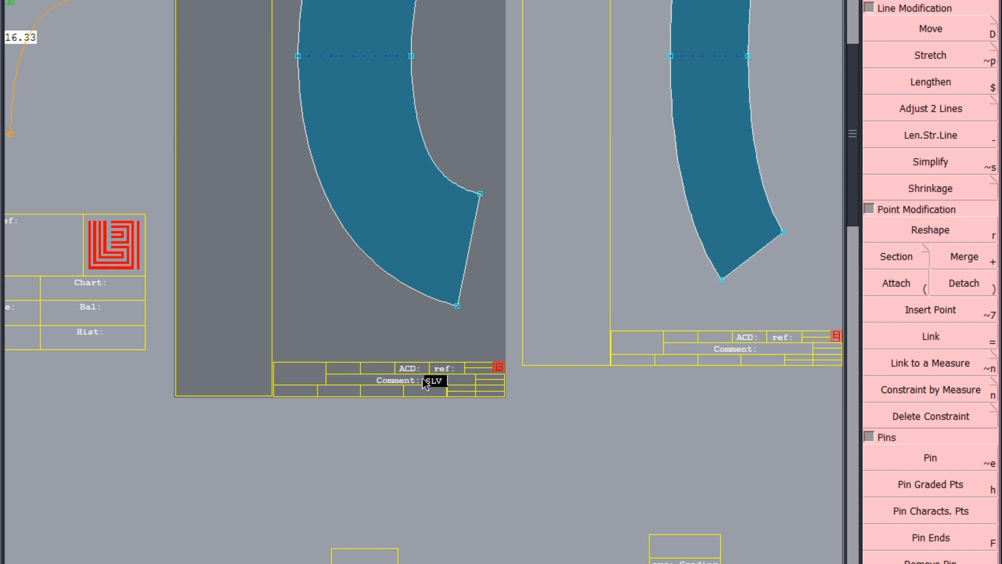
{"action": "type", "text": "FRILL"}
{"action": "type", "text": " 1"}
{"action": "type", "text": "-"}
{"action": "key", "text": "BackSpace"}
{"action": "key", "text": "BackSpace"}
{"action": "key", "text": "Left"}
{"action": "key", "text": "Left"}
{"action": "key", "text": "Left"}
{"action": "key", "text": "Left"}
{"action": "key", "text": "Left"}
{"action": "key", "text": "Left"}
{"action": "type", "text": "1"}
{"action": "key", "text": "BackSpace"}
{"action": "type", "text": "ST"}
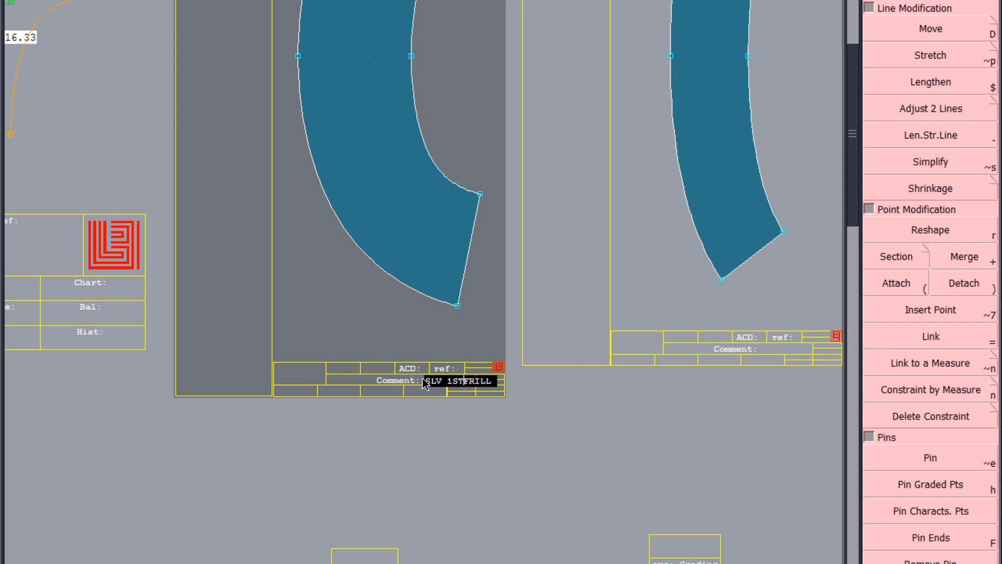
{"action": "key", "text": "Right"}
{"action": "key", "text": "Right"}
{"action": "key", "text": "Right"}
{"action": "key", "text": "Right"}
{"action": "key", "text": "Right"}
{"action": "type", "text": "1X2"}
{"action": "key", "text": "Return"}
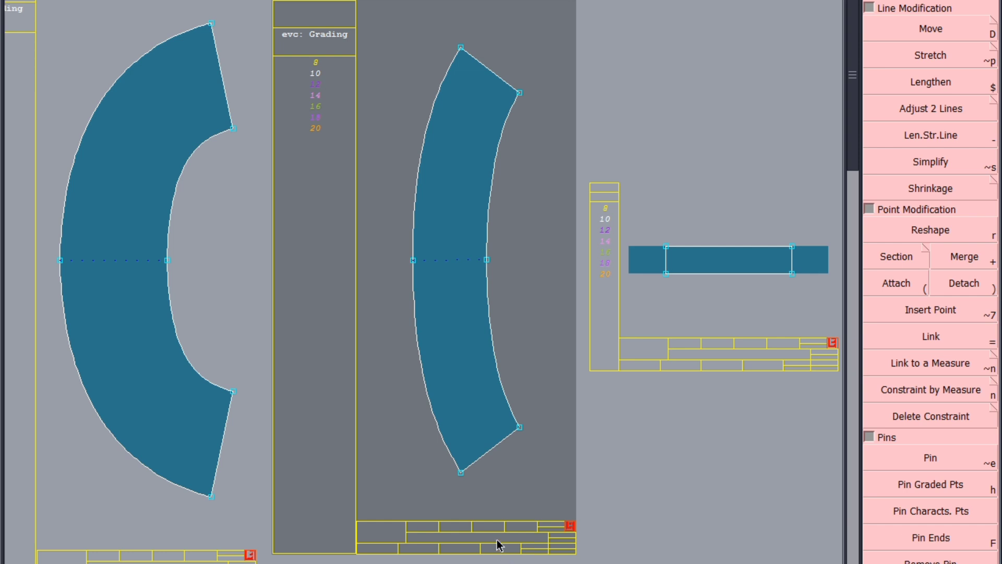
Step: Label the second, narrower curved frill piece with the comment SLV 2ND FRILL 1X
{"action": "scroll", "coordinate": [497, 544], "scroll_direction": "up", "scroll_amount": 2}
{"action": "left_click", "coordinate": [501, 534]}
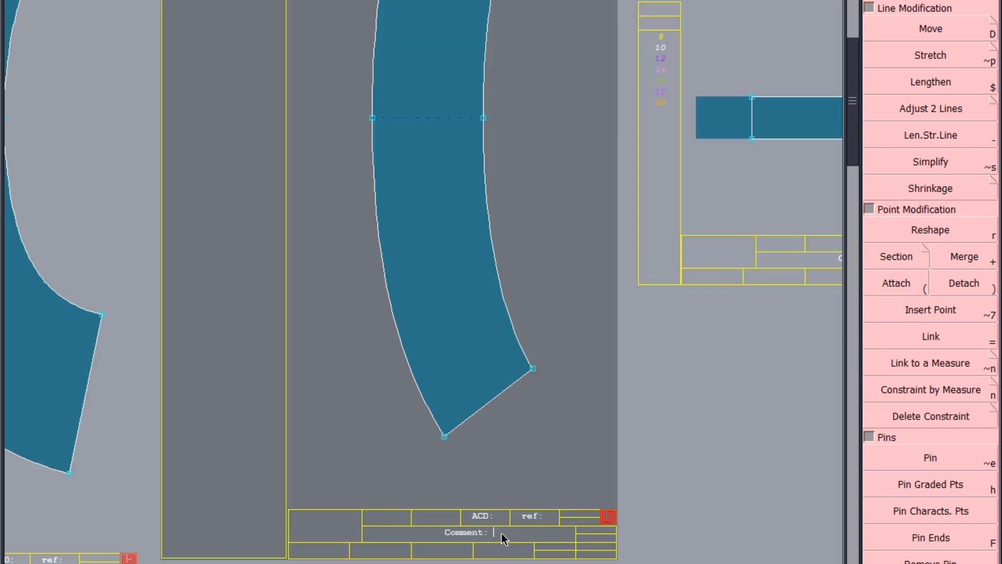
{"action": "type", "text": "SLV 2ND "}
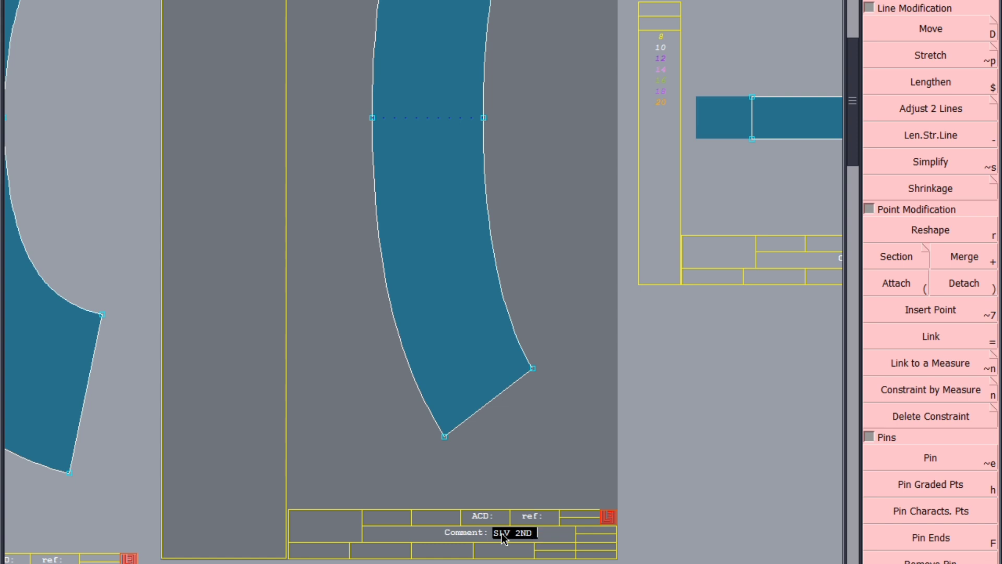
{"action": "type", "text": "FRILL 1X2"}
{"action": "key", "text": "Return"}
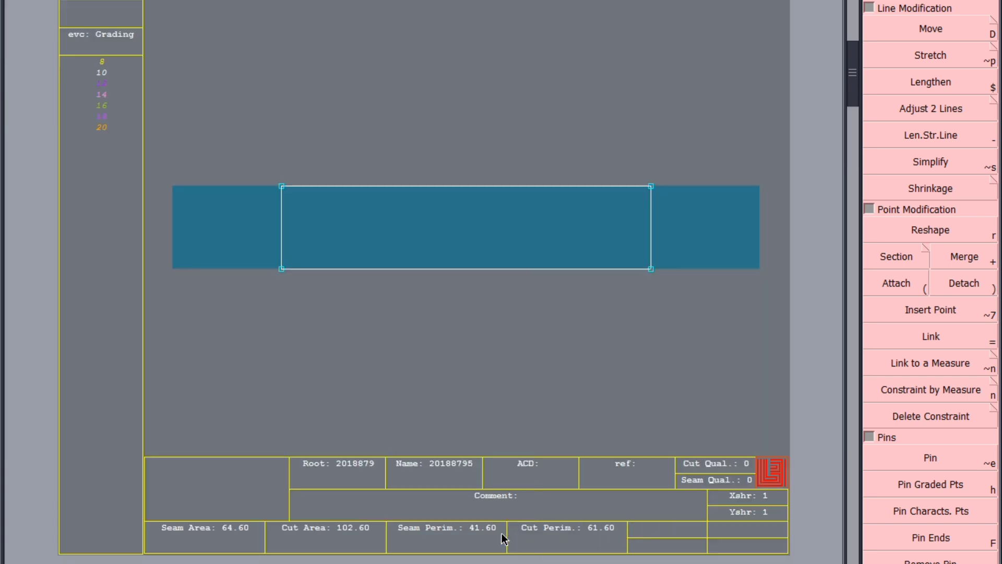
Step: Label the small rectangular piece with the comment H/LOOP 1X1
{"action": "left_click", "coordinate": [524, 497]}
{"action": "type", "text": "H/LOOP 1X1"}
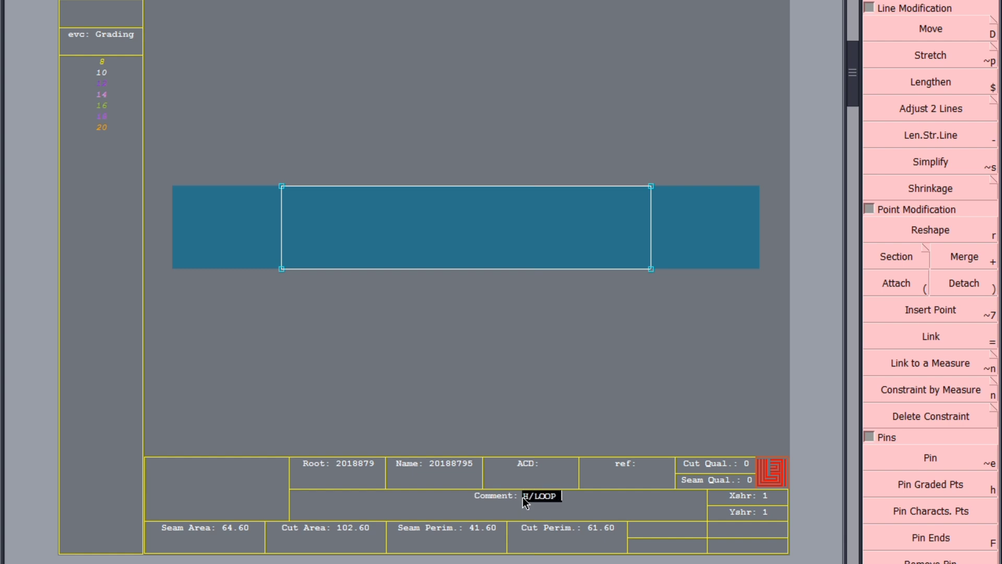
{"action": "key", "text": "Return"}
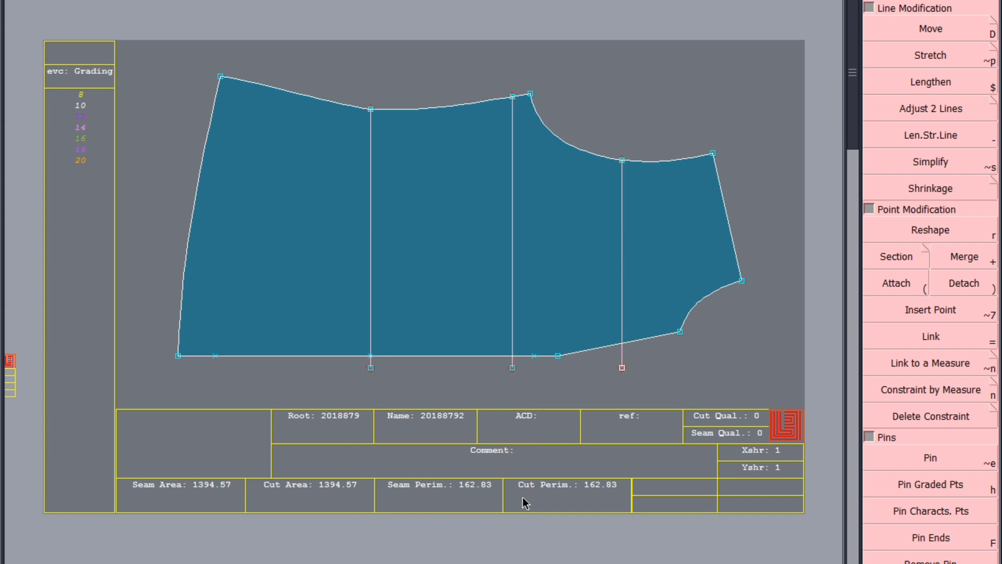
Step: Label the front body piece with the comment FRONT 1X2
{"action": "left_click", "coordinate": [519, 452]}
{"action": "type", "text": "FRONT 1X2"}
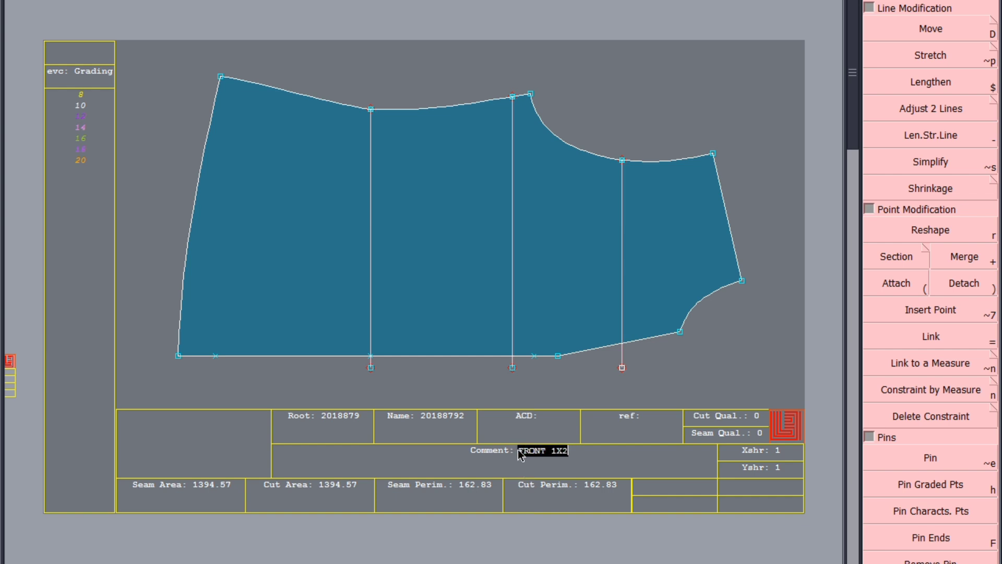
{"action": "key", "text": "Return"}
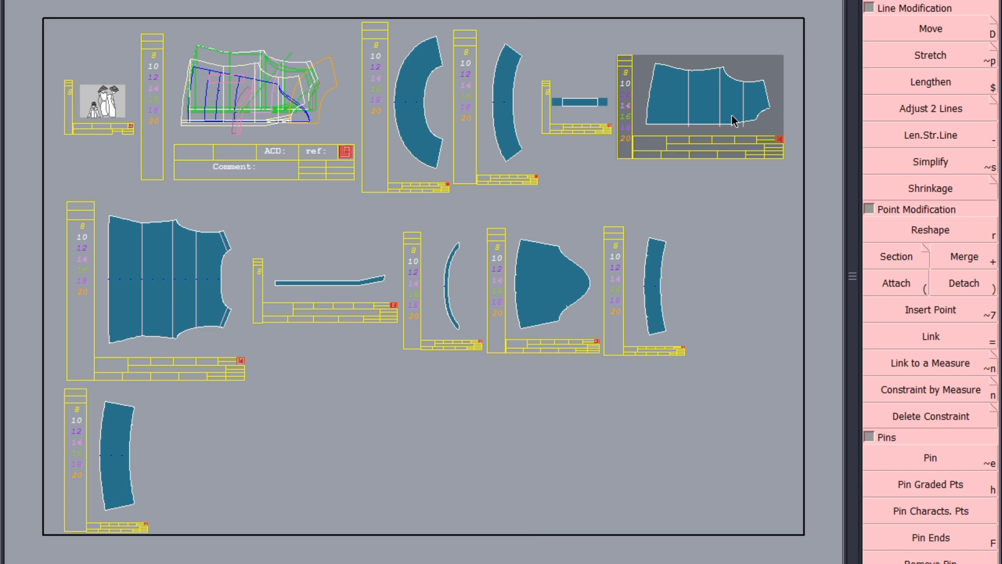
Step: Label the back body piece with the comment BACK 1X1
{"action": "scroll", "coordinate": [733, 120], "scroll_direction": "up", "scroll_amount": 4}
{"action": "scroll", "coordinate": [731, 107], "scroll_direction": "down", "scroll_amount": 3}
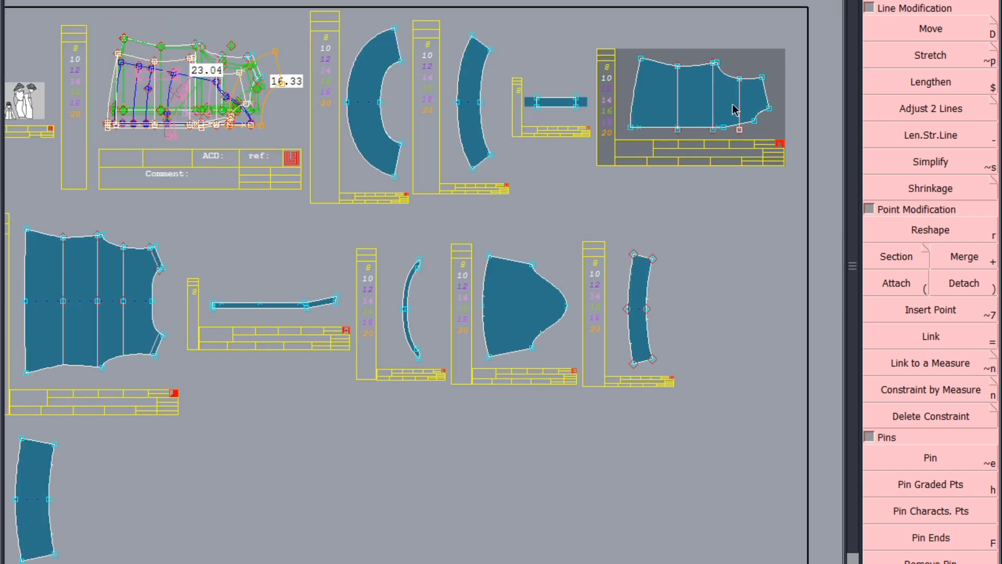
{"action": "left_click", "coordinate": [92, 386]}
{"action": "type", "text": "B"}
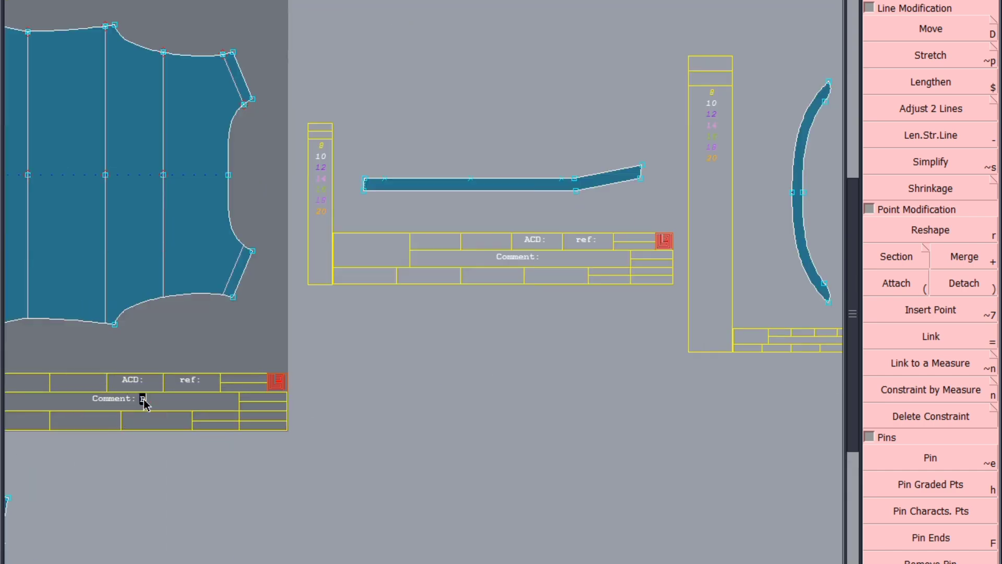
{"action": "type", "text": "ACK 1X1"}
{"action": "key", "text": "Return"}
Step: Label the long narrow placket piece with the comment CF PLACKET 1X4
{"action": "key", "text": "Page_Down"}
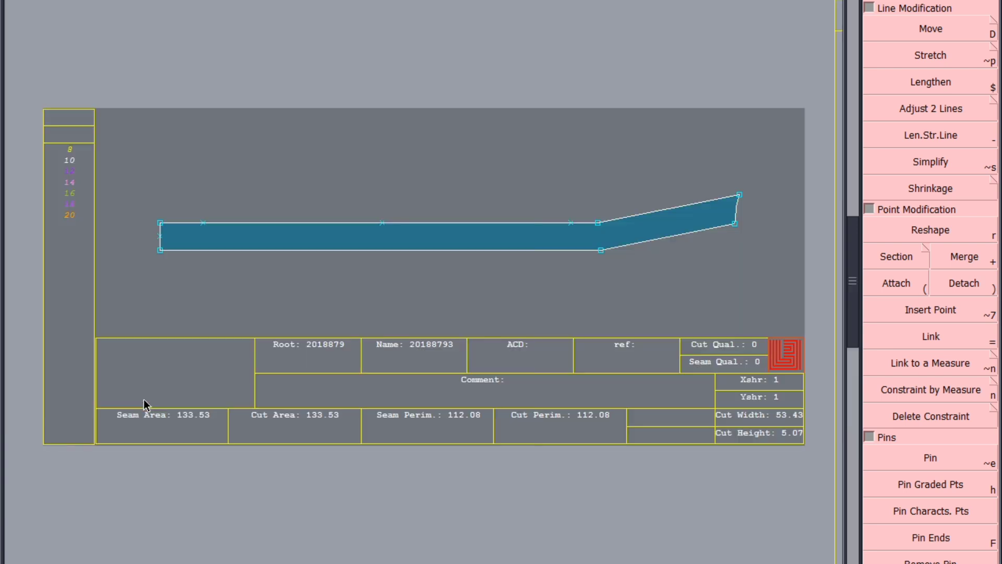
{"action": "left_click", "coordinate": [505, 385]}
{"action": "type", "text": "CF PLACKET 1X4"}
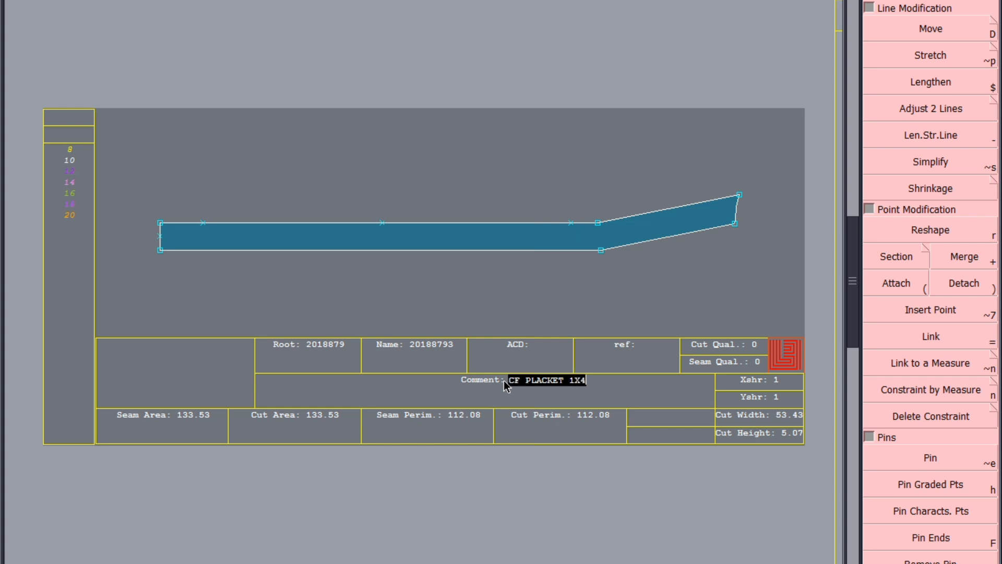
{"action": "key", "text": "Return"}
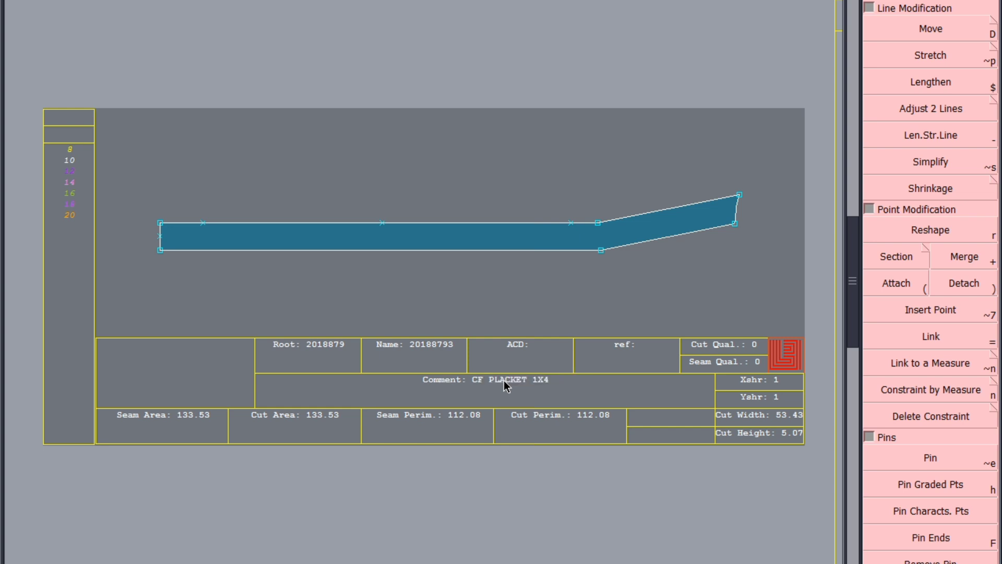
Step: Label the thin curved band piece with the comment BAND 1X2
{"action": "key", "text": "Page_Down"}
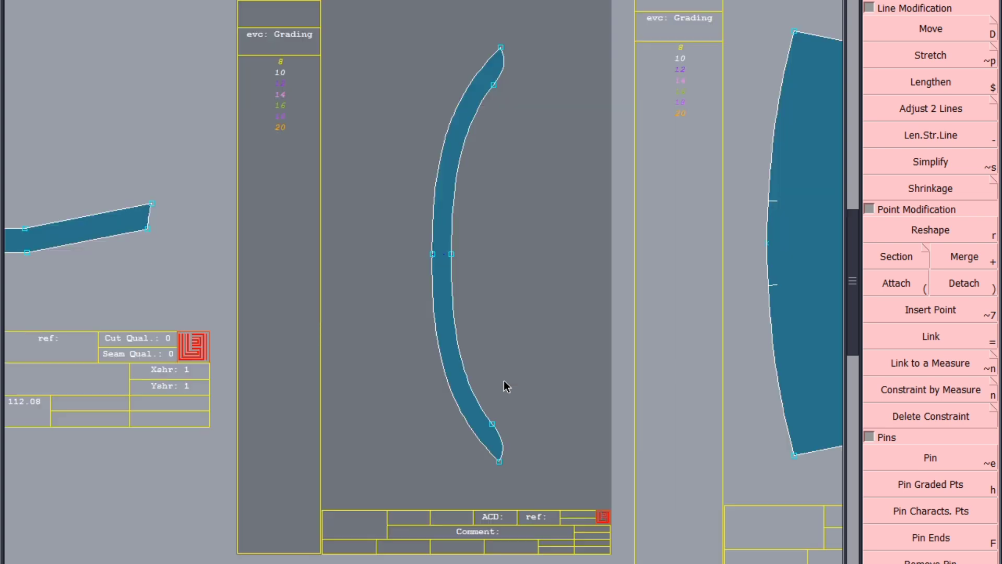
{"action": "left_click", "coordinate": [505, 534]}
{"action": "type", "text": "BAND 1X2"}
{"action": "key", "text": "Return"}
Step: Label the sleeve piece with the comment SLEEVE 1X2
{"action": "key", "text": "Page_Down"}
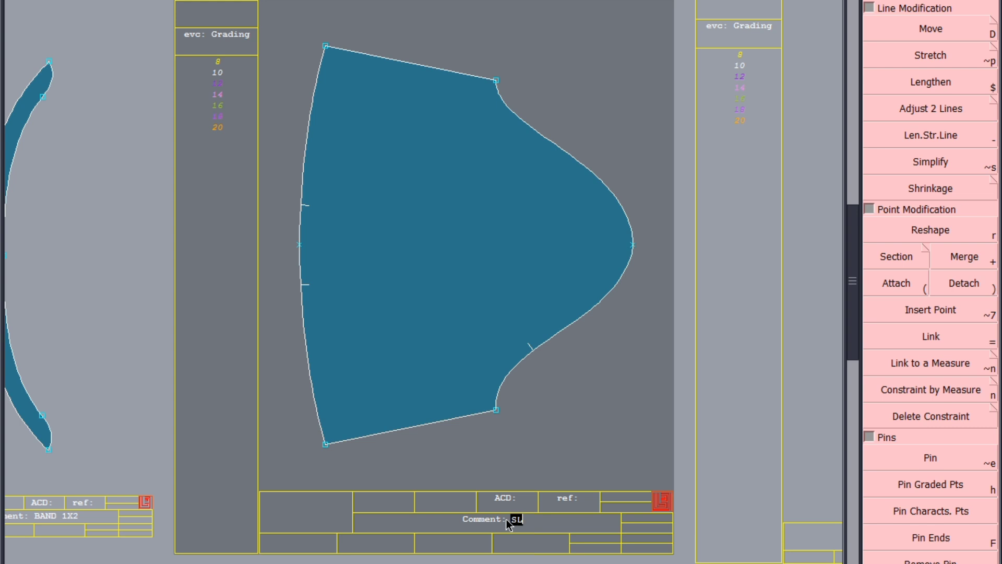
{"action": "left_click", "coordinate": [507, 519]}
{"action": "type", "text": "SLEEVE 1X2"}
{"action": "key", "text": "Return"}
Step: Label the narrow curved cuff piece with the comment SLV 1ST CUTT 1X2
{"action": "key", "text": "Page_Down"}
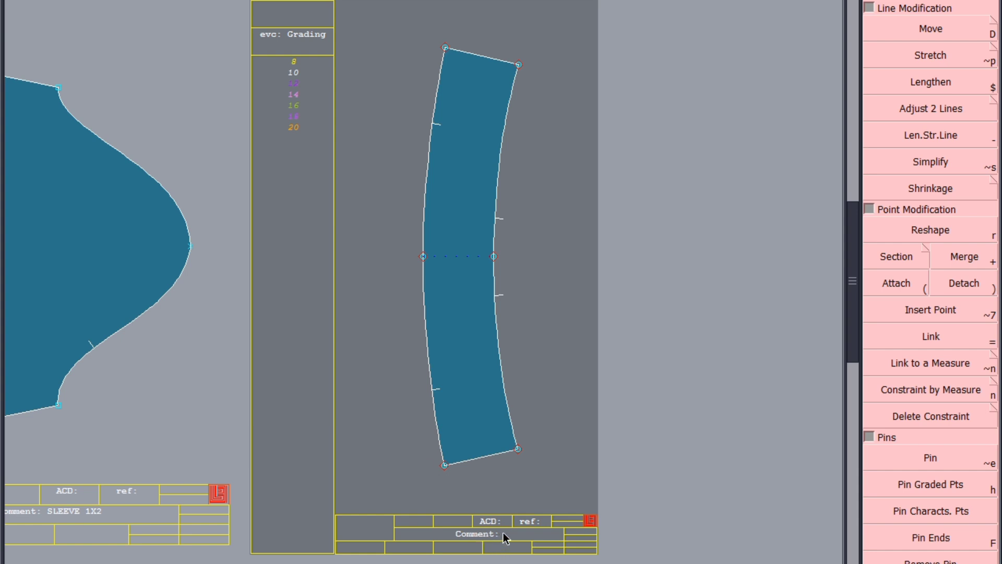
{"action": "scroll", "coordinate": [504, 538], "scroll_direction": "down", "scroll_amount": 5}
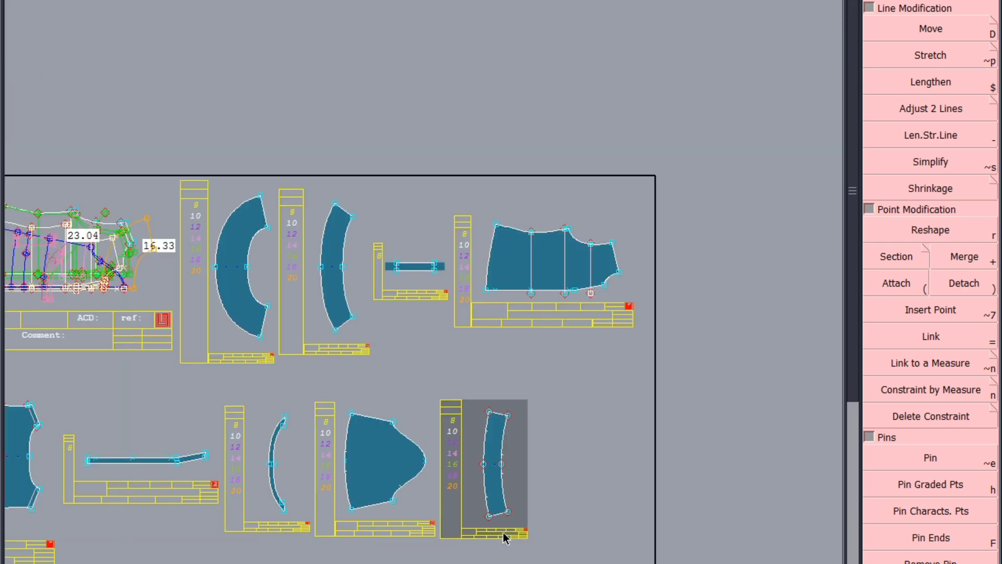
{"action": "scroll", "coordinate": [515, 467], "scroll_direction": "down", "scroll_amount": 2}
{"action": "scroll", "coordinate": [515, 464], "scroll_direction": "down", "scroll_amount": 1}
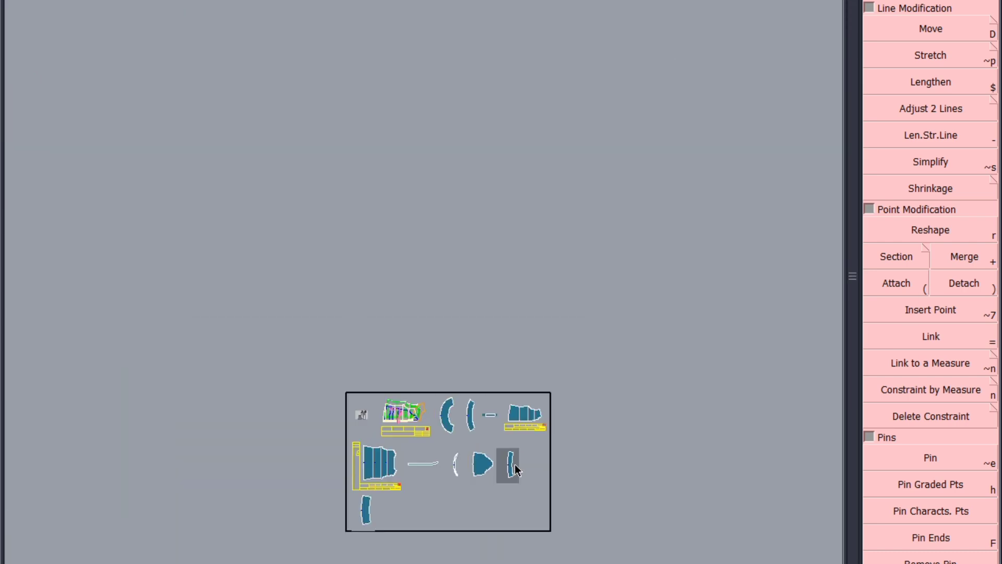
{"action": "scroll", "coordinate": [493, 522], "scroll_direction": "up", "scroll_amount": 5}
{"action": "scroll", "coordinate": [601, 342], "scroll_direction": "down", "scroll_amount": 3}
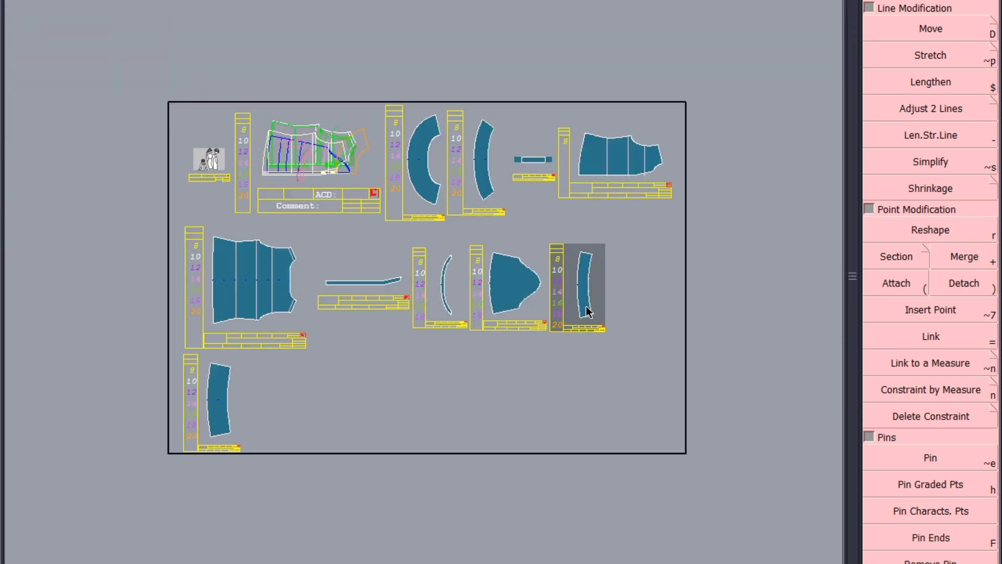
{"action": "scroll", "coordinate": [600, 342], "scroll_direction": "up", "scroll_amount": 4}
{"action": "scroll", "coordinate": [590, 282], "scroll_direction": "down", "scroll_amount": 4}
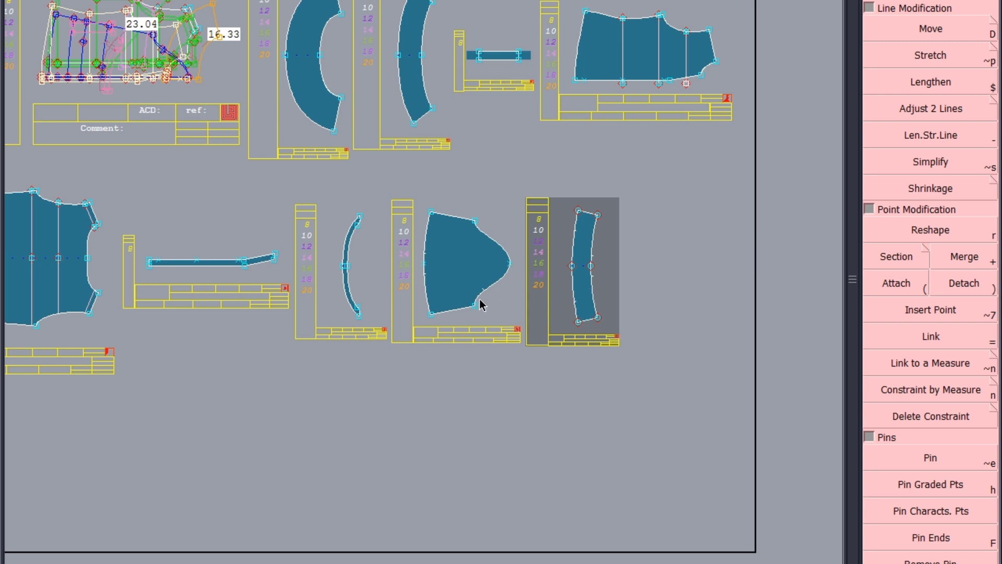
{"action": "scroll", "coordinate": [589, 301], "scroll_direction": "up", "scroll_amount": 6}
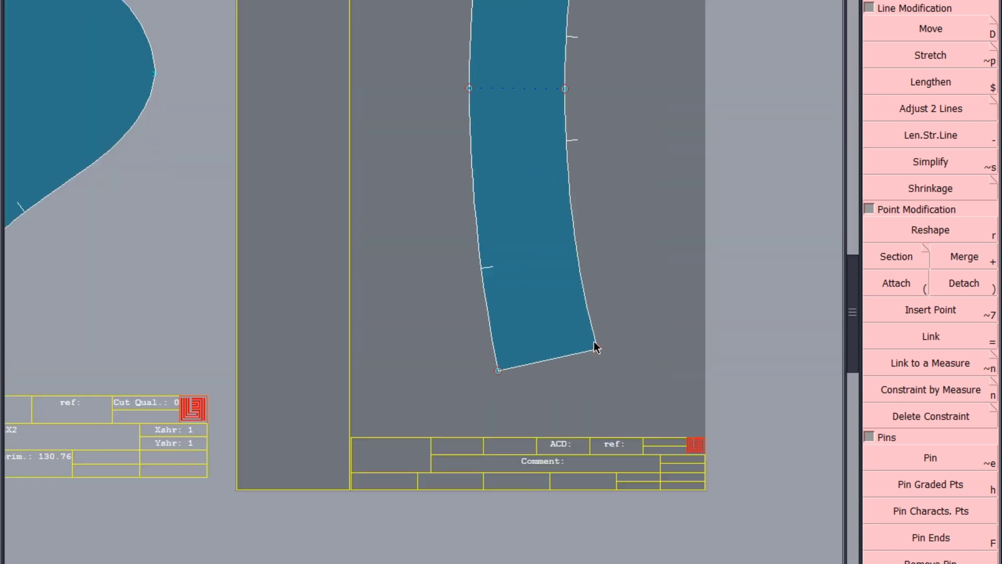
{"action": "left_click", "coordinate": [577, 469]}
{"action": "type", "text": "SLV 1ST CU"}
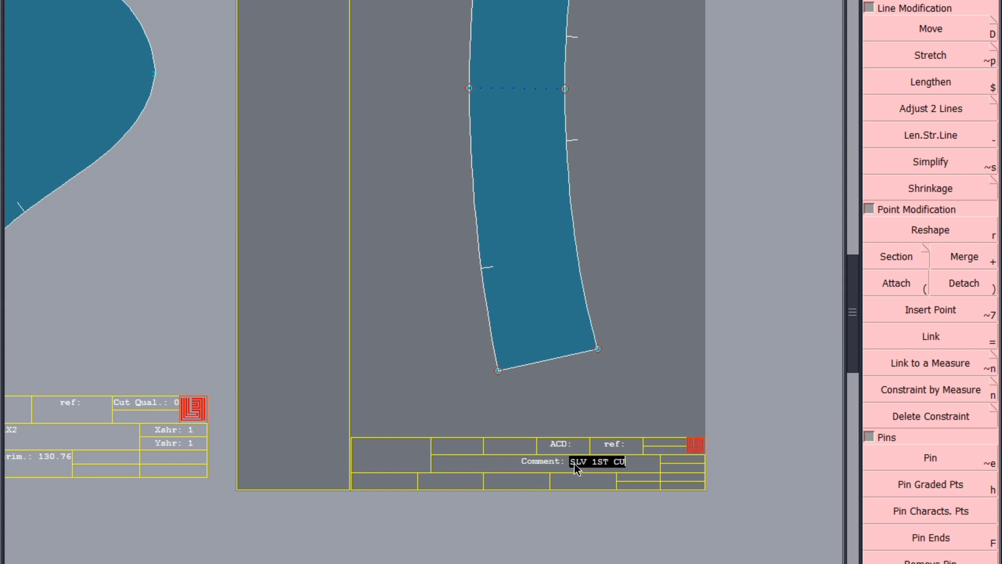
{"action": "type", "text": "TT 1X2"}
{"action": "key", "text": "Return"}
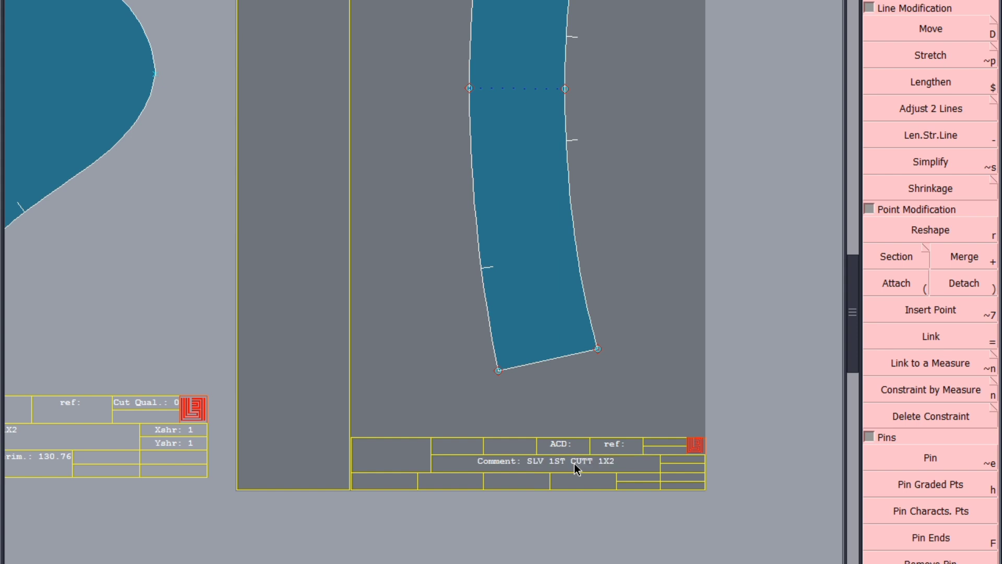
Step: Label the wider curved cuff piece with the comment SLV 2ND CUUTT 1X
{"action": "key", "text": "Page_Down"}
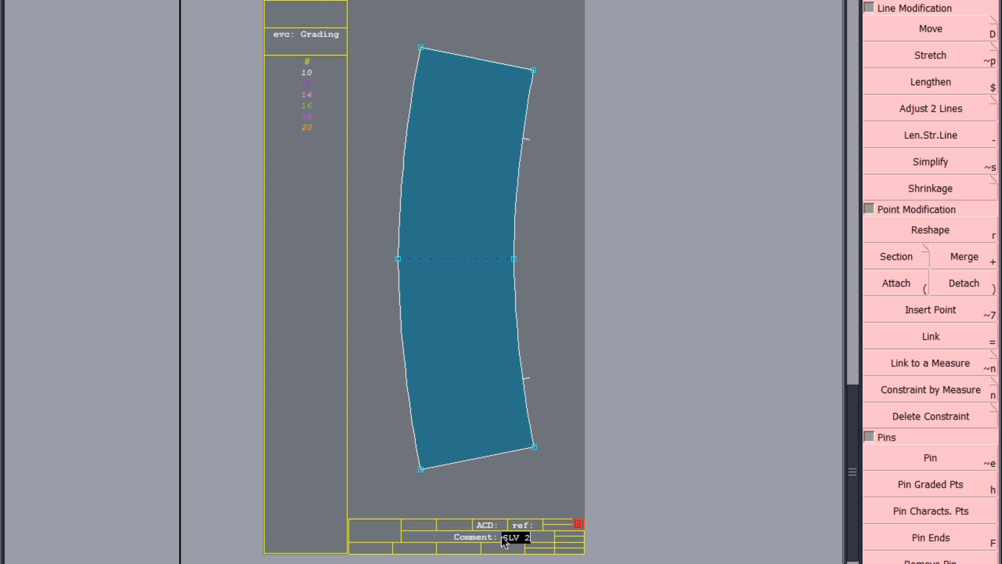
{"action": "left_click", "coordinate": [504, 538]}
{"action": "type", "text": "SLV 2ND CUUTT"}
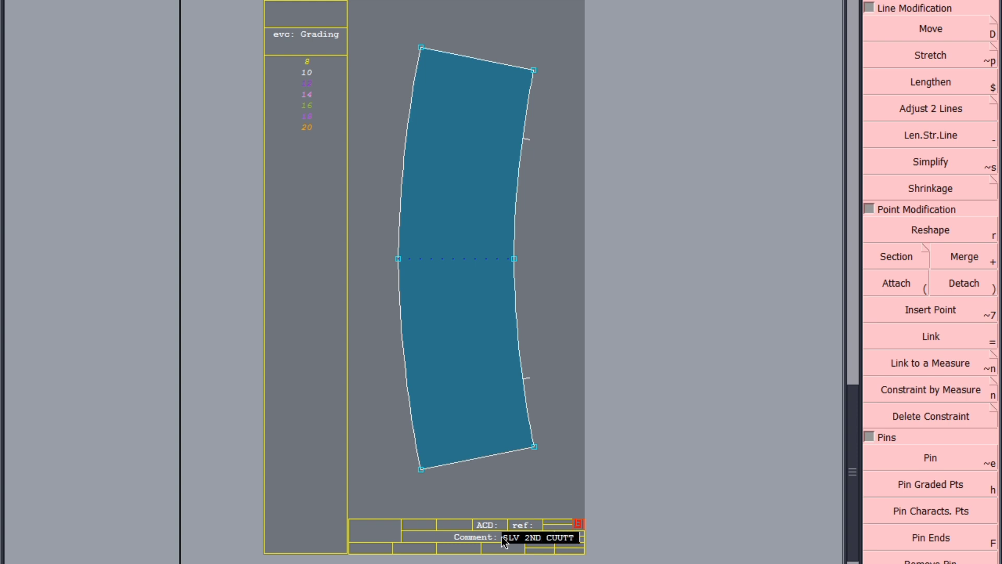
{"action": "type", "text": " 1X"}
{"action": "key", "text": "Return"}
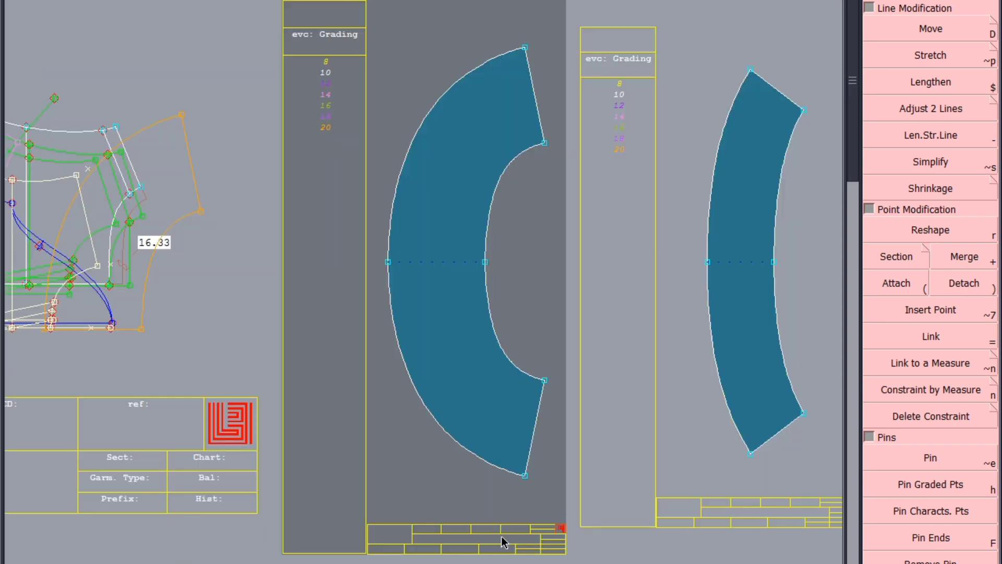
Step: Save the model, continuing past the anomalies dialog
{"action": "key", "text": "ctrl+s"}
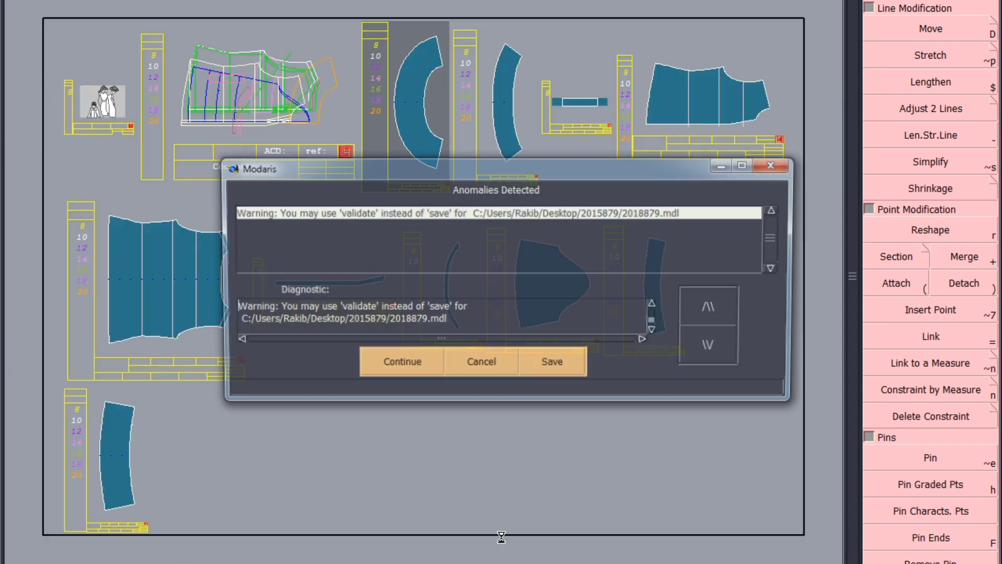
{"action": "left_click", "coordinate": [398, 364]}
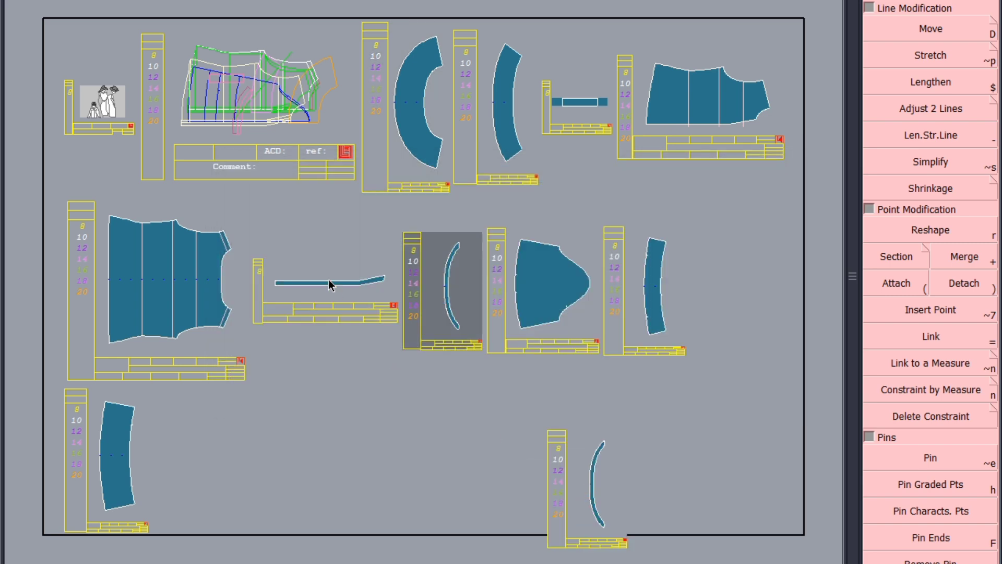
Step: Duplicate the CF placket piece and change the copy's comment to CF PLACKET FINISH
{"action": "left_click_drag", "start_coordinate": [328, 280], "coordinate": [403, 472]}
{"action": "scroll", "coordinate": [508, 295], "scroll_direction": "down", "scroll_amount": 2}
{"action": "scroll", "coordinate": [501, 440], "scroll_direction": "up", "scroll_amount": 4}
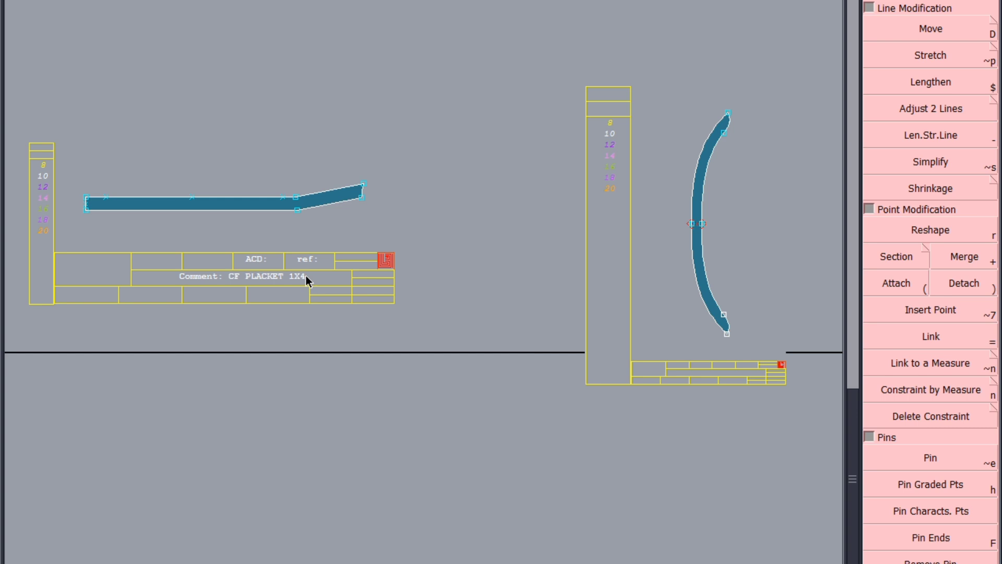
{"action": "key", "text": "ctrl+u"}
{"action": "left_click", "coordinate": [306, 276]}
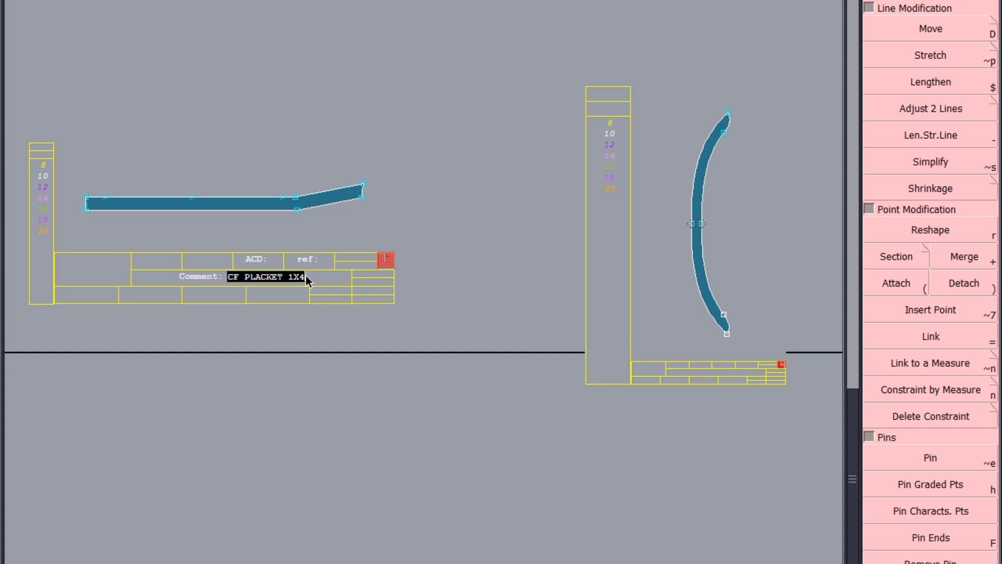
{"action": "key", "text": "BackSpace"}
{"action": "key", "text": "BackSpace"}
{"action": "key", "text": "BackSpace"}
{"action": "key", "text": "BackSpace"}
{"action": "type", "text": "FIN"}
{"action": "type", "text": "SH"}
{"action": "key", "text": "Return"}
Step: Edit the copied thin band piece's comment, replacing the trailing 2 with FINIS
{"action": "scroll", "coordinate": [306, 275], "scroll_direction": "up", "scroll_amount": 2}
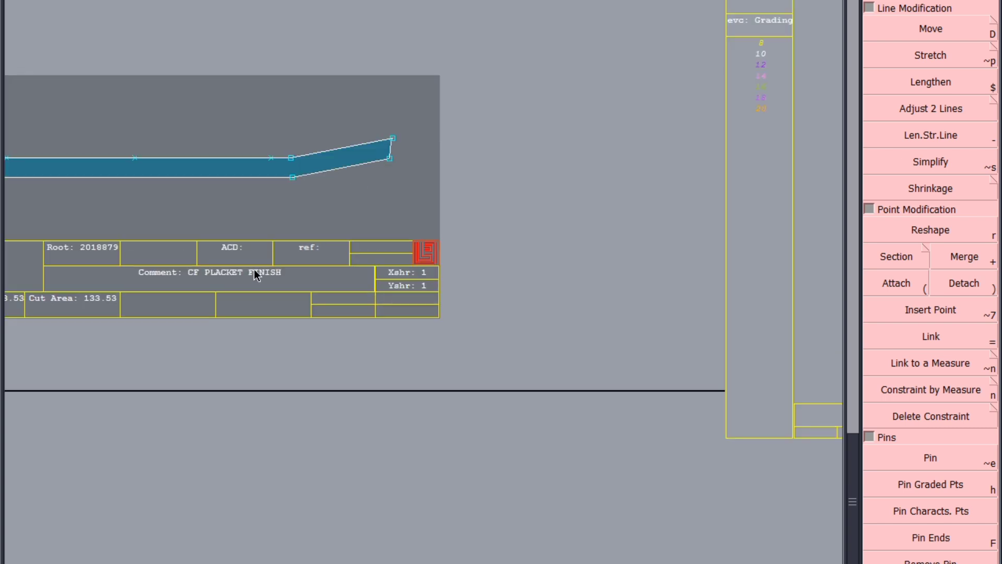
{"action": "scroll", "coordinate": [252, 271], "scroll_direction": "down", "scroll_amount": 3}
{"action": "scroll", "coordinate": [600, 365], "scroll_direction": "up", "scroll_amount": 5}
{"action": "left_click", "coordinate": [535, 338]}
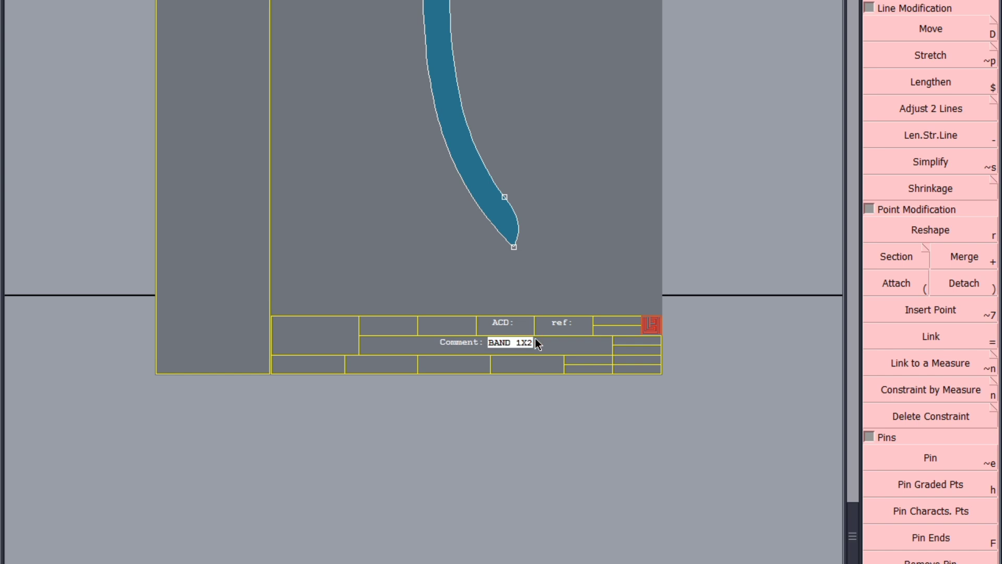
{"action": "key", "text": "Right"}
{"action": "key", "text": "BackSpace"}
{"action": "type", "text": "FINIS"}
{"action": "key", "text": "Return"}
{"action": "key", "text": "8"}
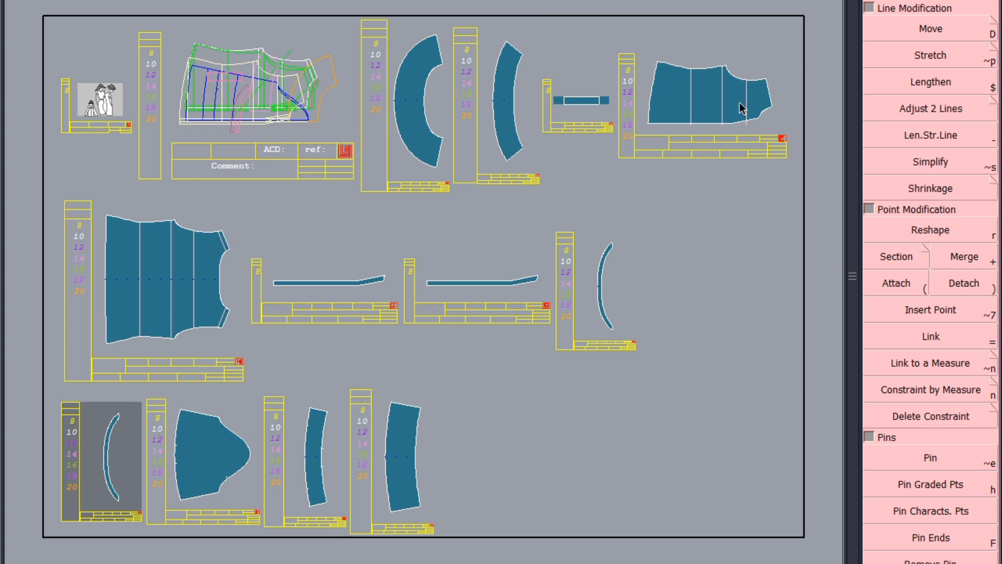
Step: Apply a piece seam allowance to the wide curved band and the yoke piece
{"action": "left_click", "coordinate": [387, 177]}
{"action": "key", "text": "F4"}
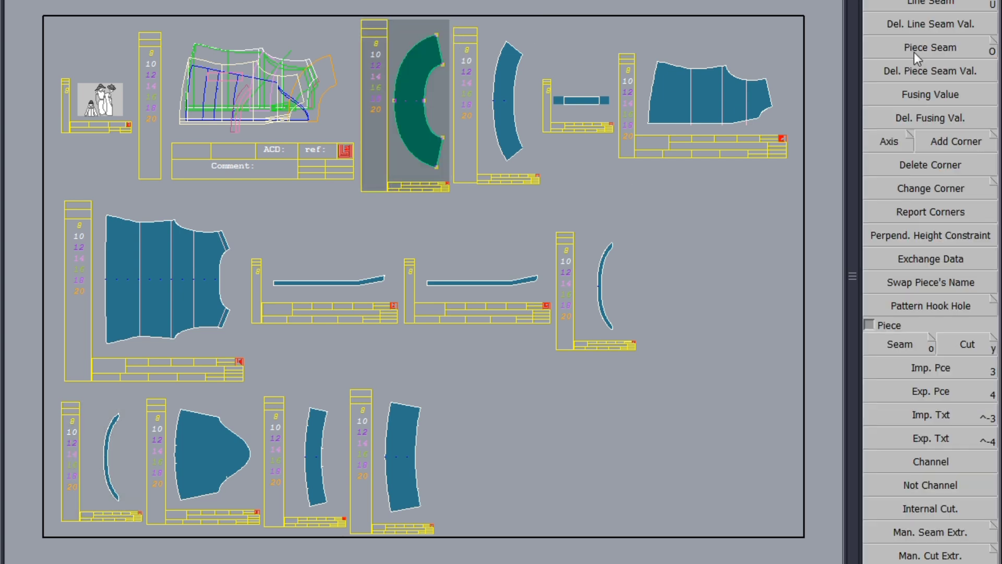
{"action": "left_click", "coordinate": [920, 6]}
{"action": "left_click", "coordinate": [413, 40]}
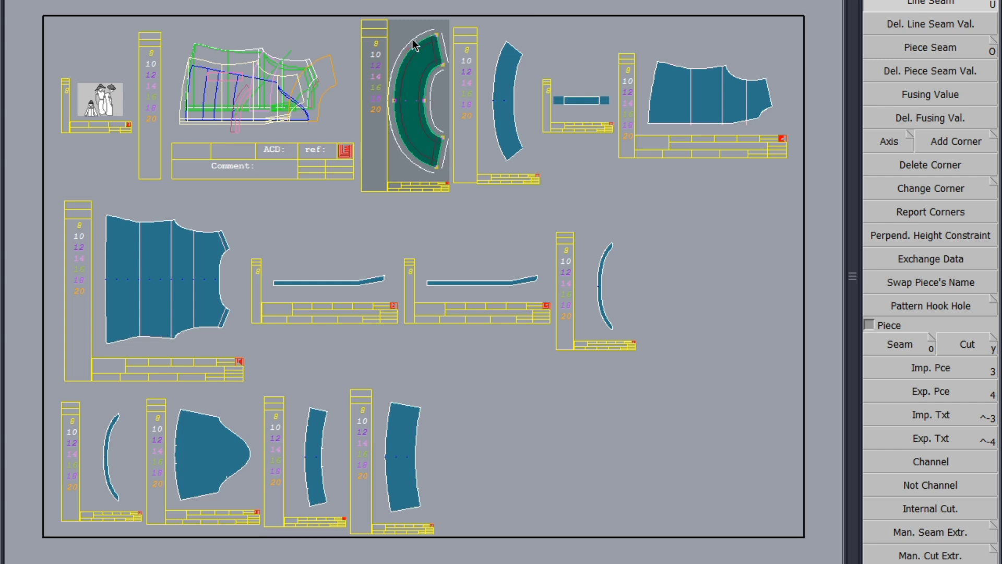
{"action": "left_click", "coordinate": [413, 39]}
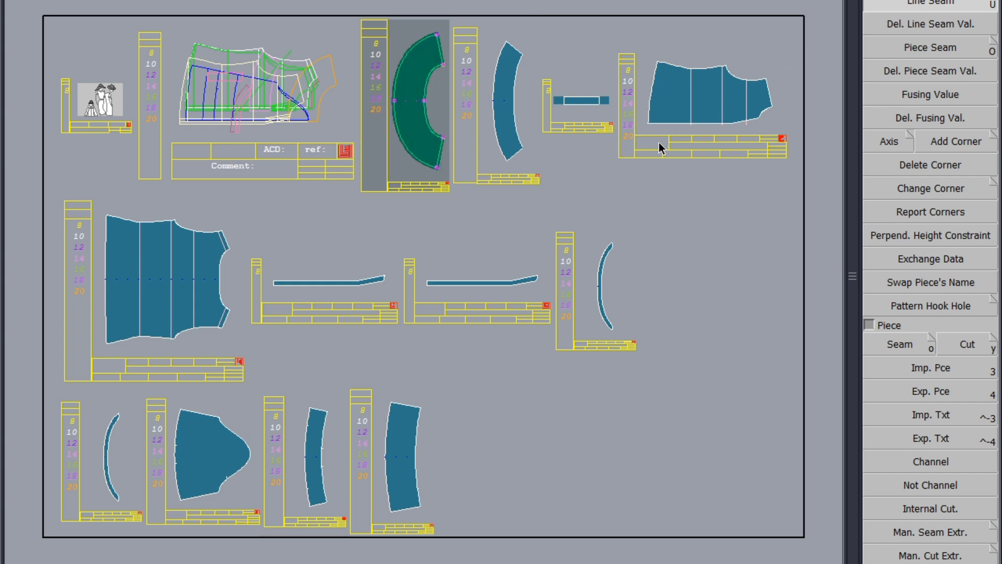
{"action": "left_click", "coordinate": [654, 100]}
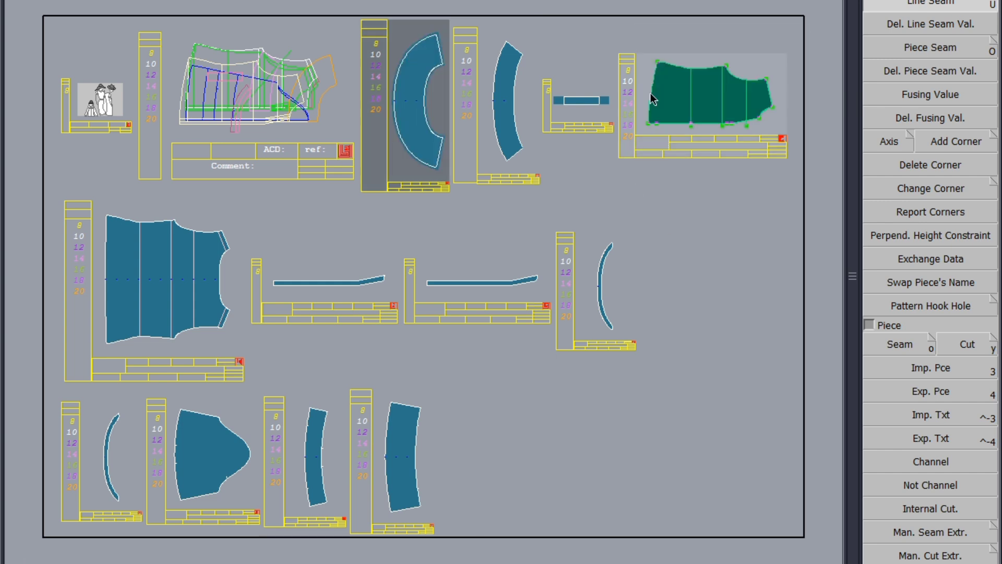
{"action": "left_click", "coordinate": [658, 62]}
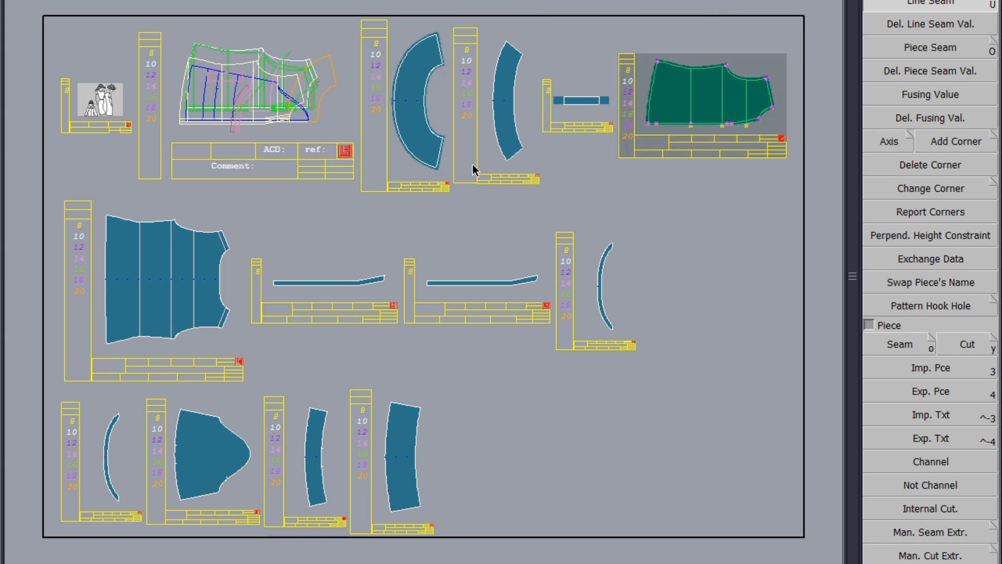
Step: Apply the piece seam allowance to the narrow curved band, back, both cuff pieces and the sleeve
{"action": "left_click", "coordinate": [494, 97]}
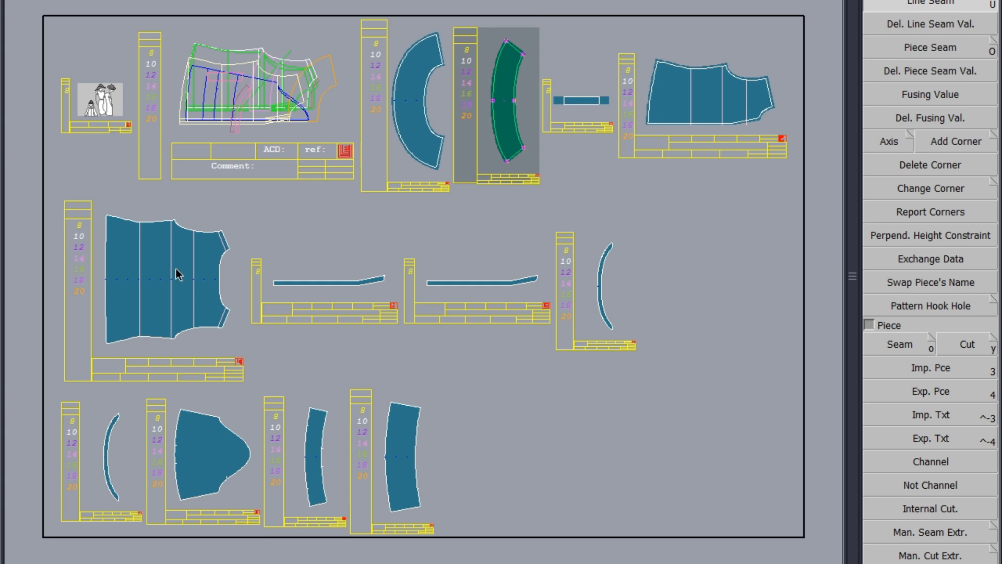
{"action": "left_click", "coordinate": [114, 282]}
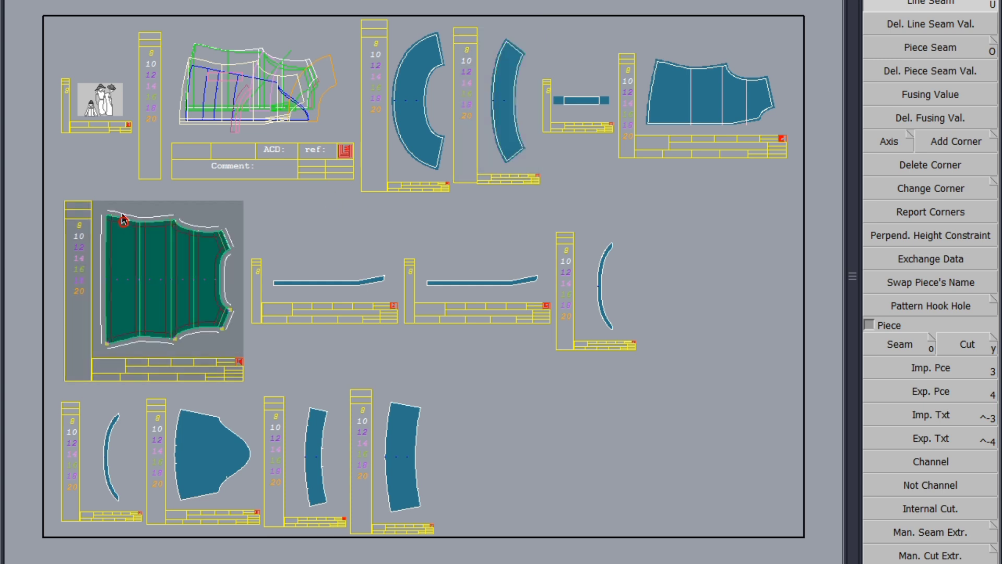
{"action": "key", "text": "Return"}
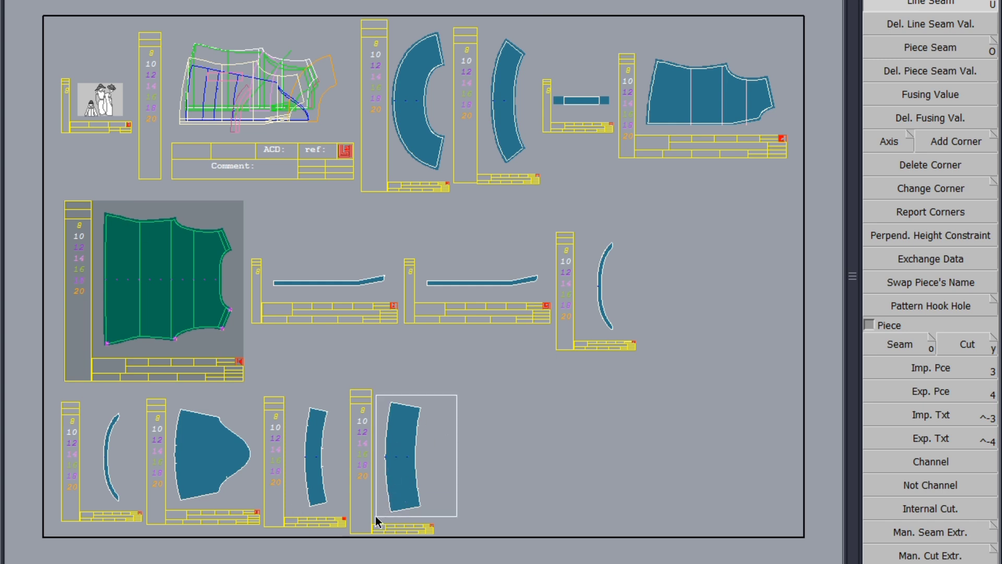
{"action": "left_click", "coordinate": [394, 404]}
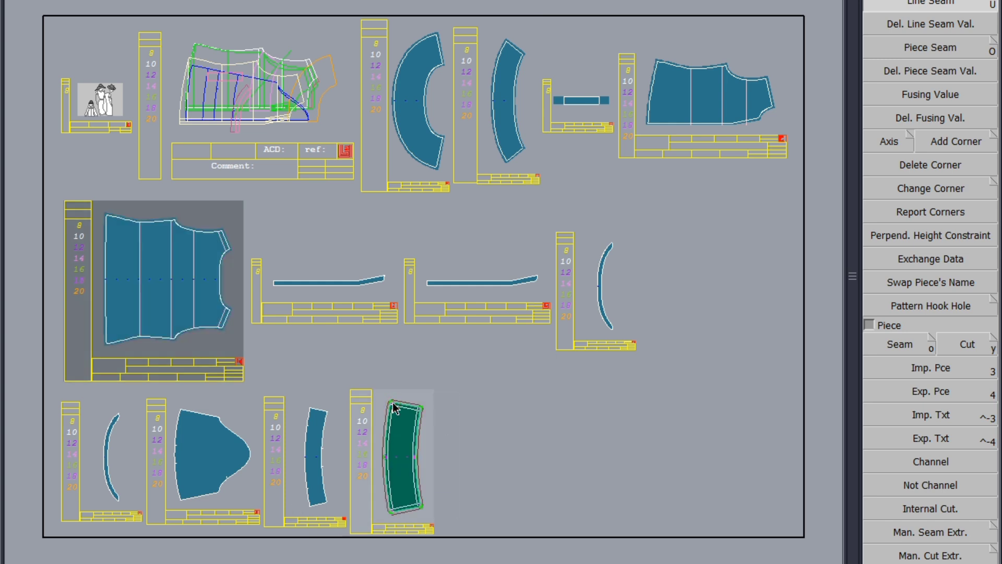
{"action": "left_click", "coordinate": [307, 450]}
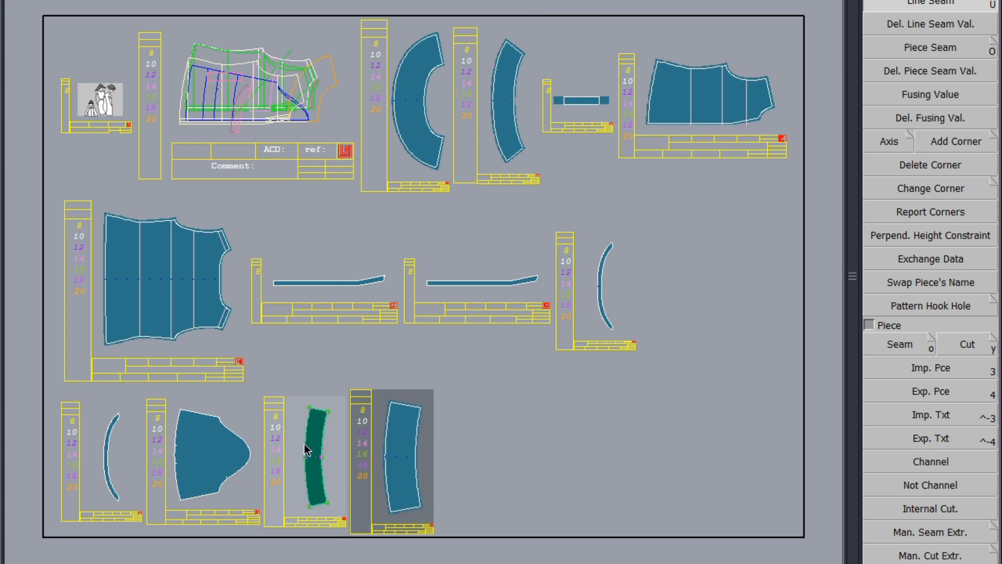
{"action": "left_click", "coordinate": [308, 421]}
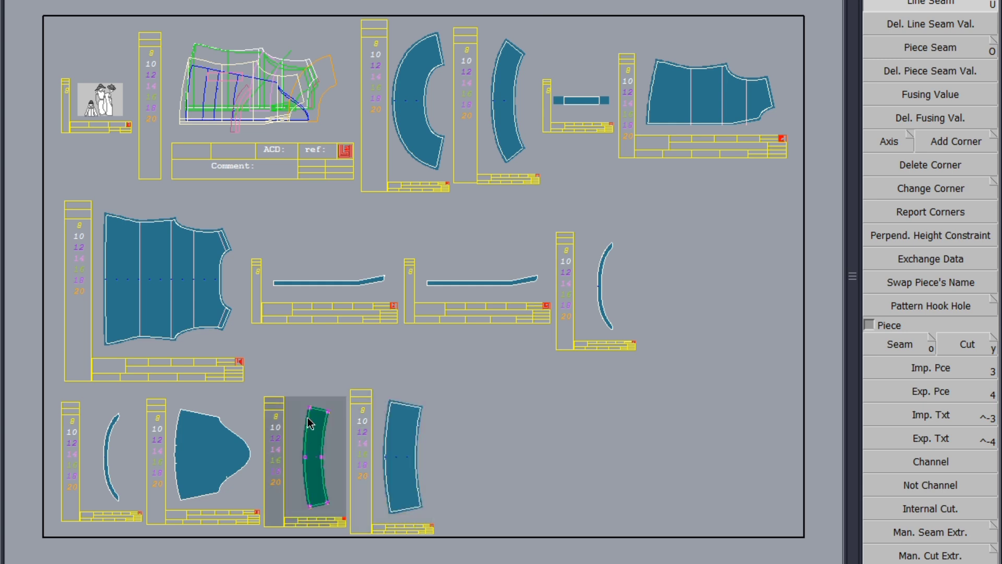
{"action": "left_click", "coordinate": [187, 443]}
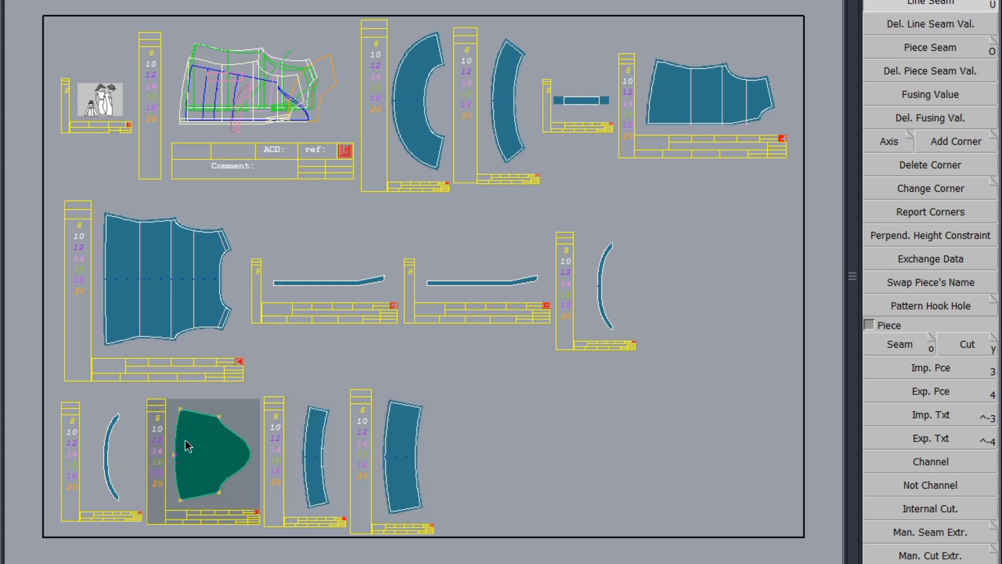
{"action": "left_click", "coordinate": [189, 413]}
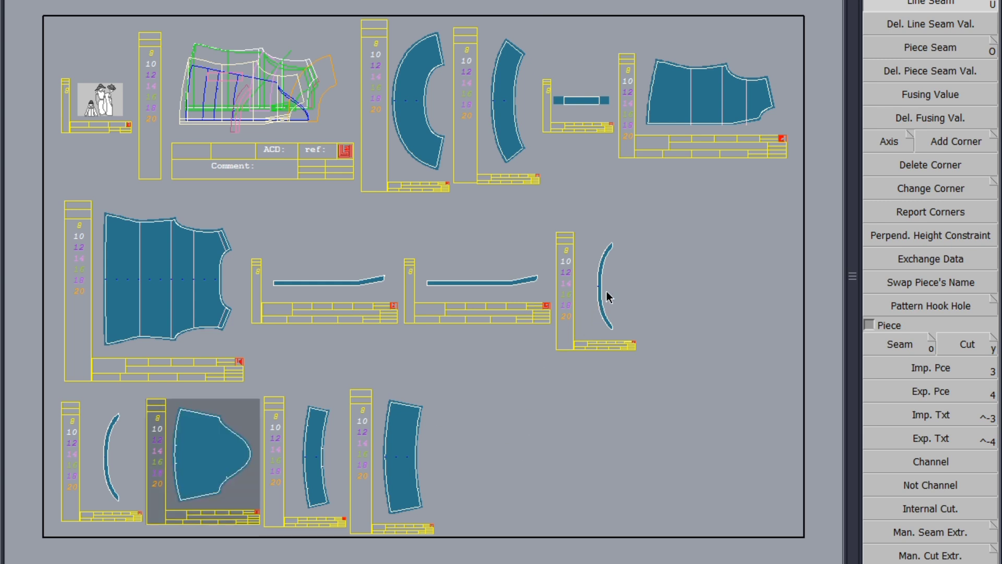
Step: Apply the piece seam allowance to the thin curved band and the CF placket piece
{"action": "left_click_drag", "start_coordinate": [629, 224], "coordinate": [588, 331]}
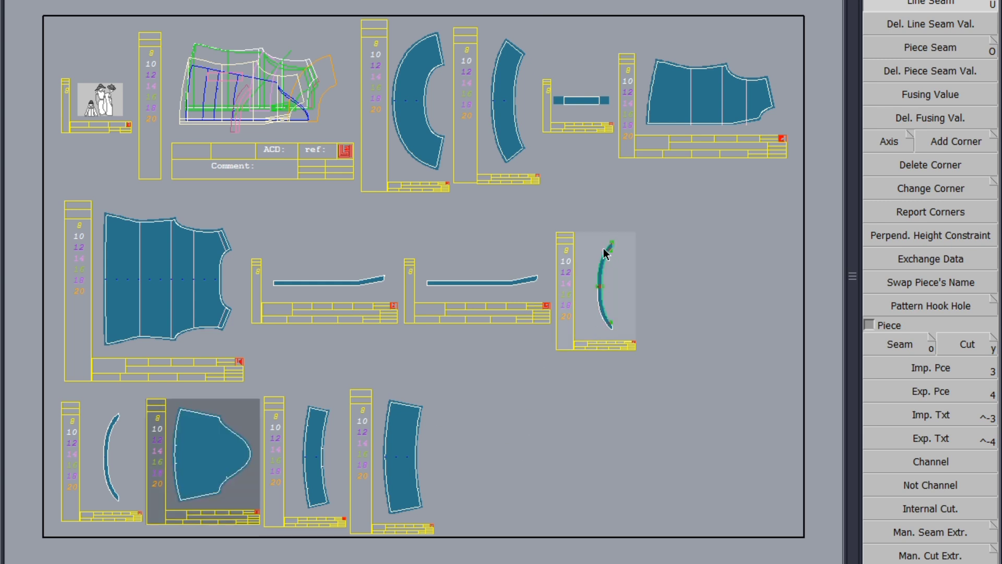
{"action": "left_click_drag", "start_coordinate": [629, 218], "coordinate": [591, 339]}
{"action": "left_click", "coordinate": [605, 253]}
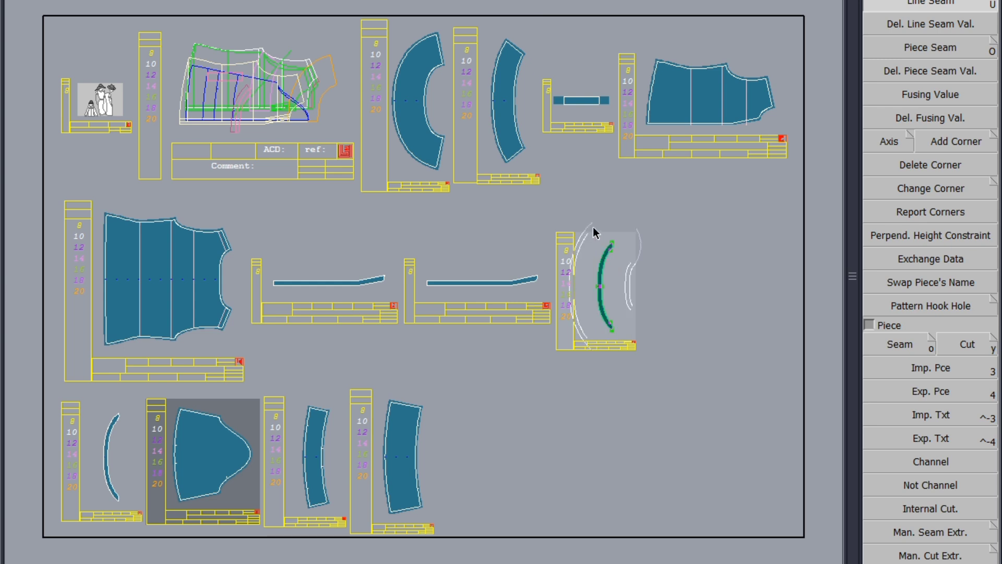
{"action": "left_click", "coordinate": [593, 227]}
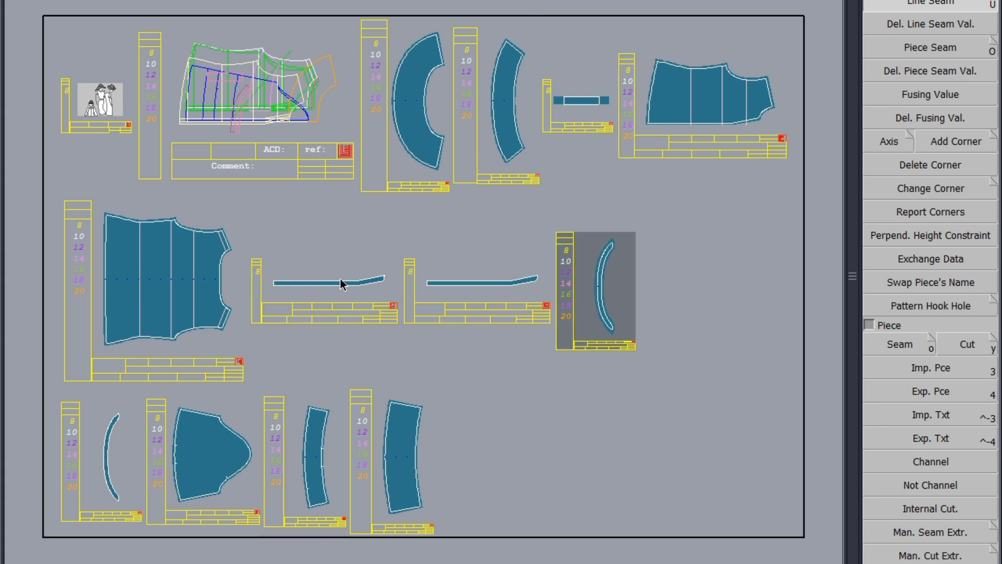
{"action": "left_click_drag", "start_coordinate": [396, 254], "coordinate": [265, 298]}
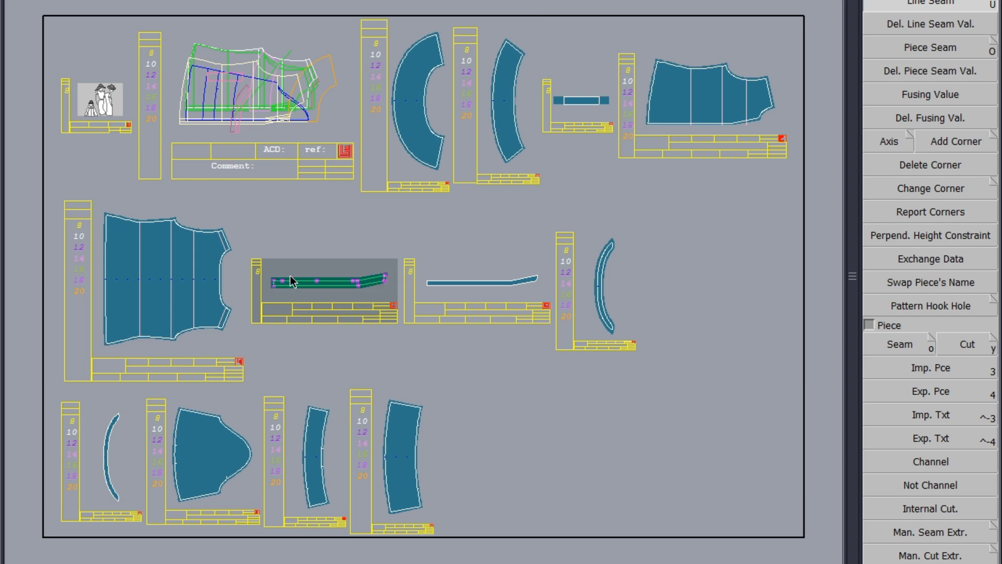
Step: Save the model again, continuing past the anomalies dialog
{"action": "key", "text": "ctrl+s"}
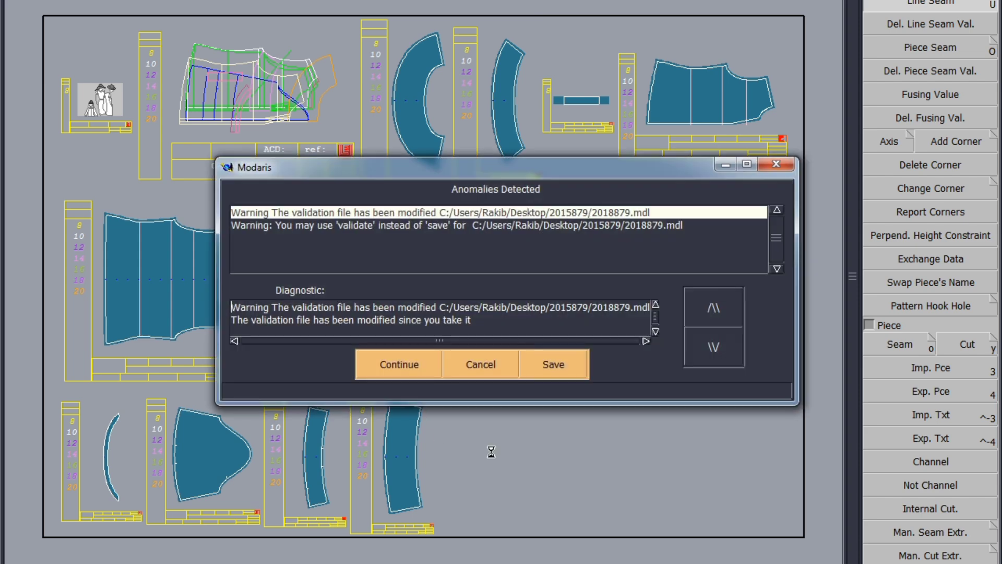
{"action": "left_click", "coordinate": [405, 365]}
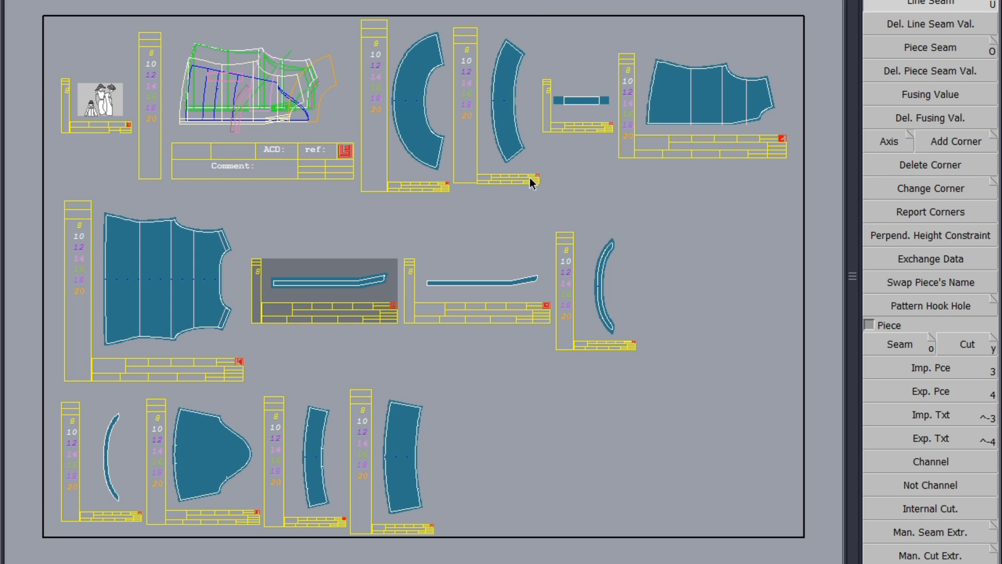
Step: Zoom around the layout to inspect the seam allowances on the band and cuff pieces
{"action": "scroll", "coordinate": [408, 47], "scroll_direction": "up", "scroll_amount": 1}
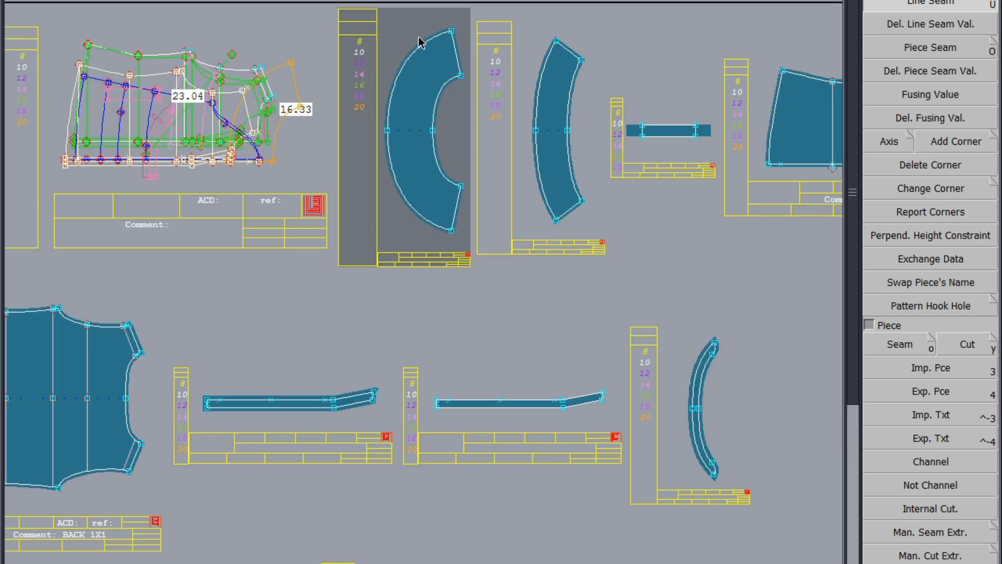
{"action": "scroll", "coordinate": [413, 52], "scroll_direction": "up", "scroll_amount": 1}
{"action": "left_click", "coordinate": [417, 49]}
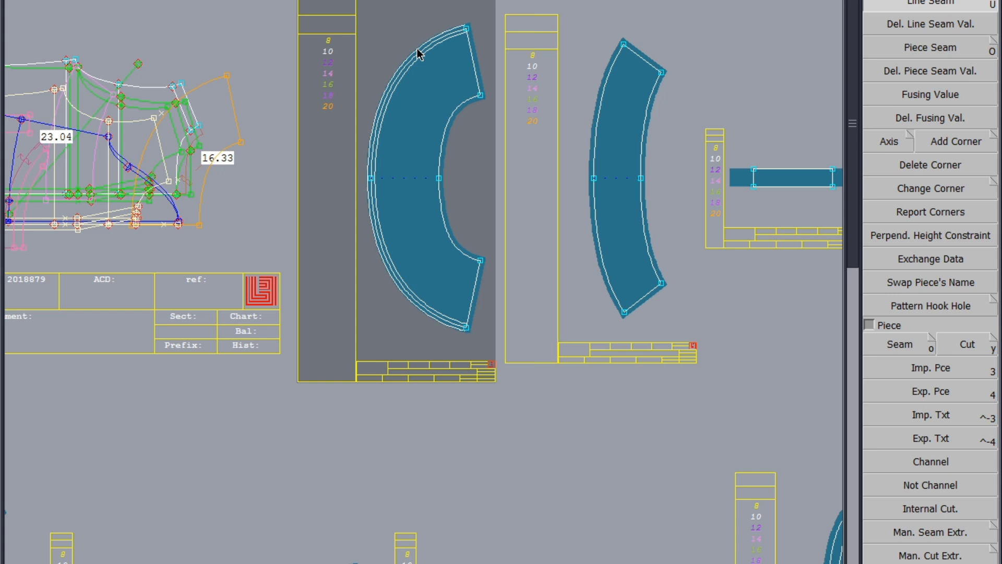
{"action": "left_click", "coordinate": [417, 52]}
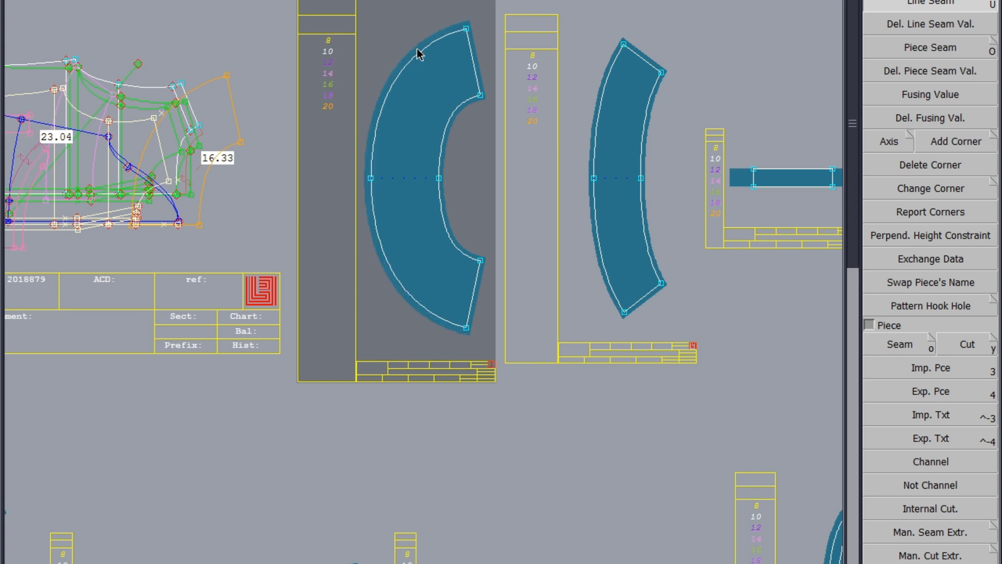
{"action": "left_click", "coordinate": [591, 149]}
{"action": "left_click", "coordinate": [591, 150]}
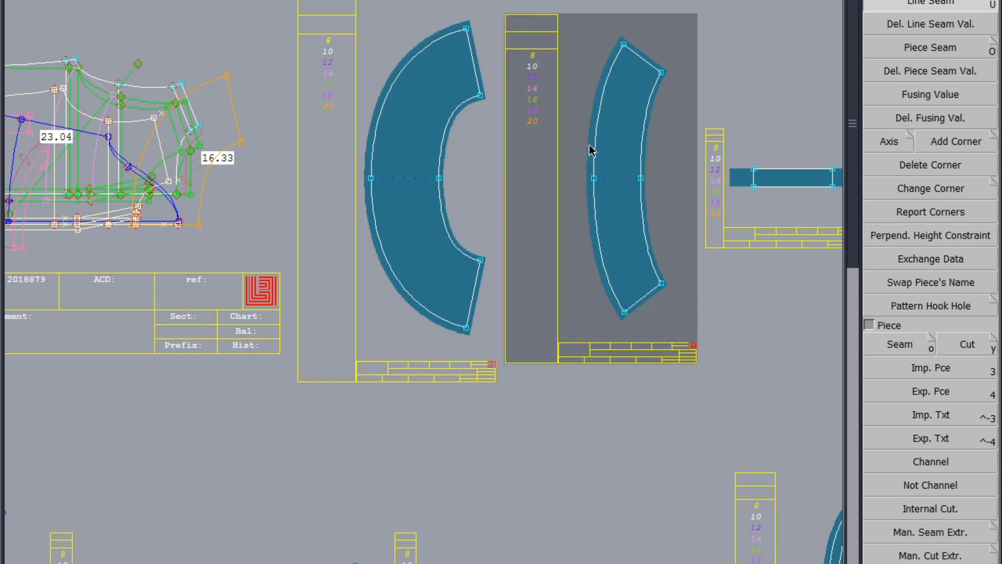
{"action": "scroll", "coordinate": [591, 150], "scroll_direction": "down", "scroll_amount": 2}
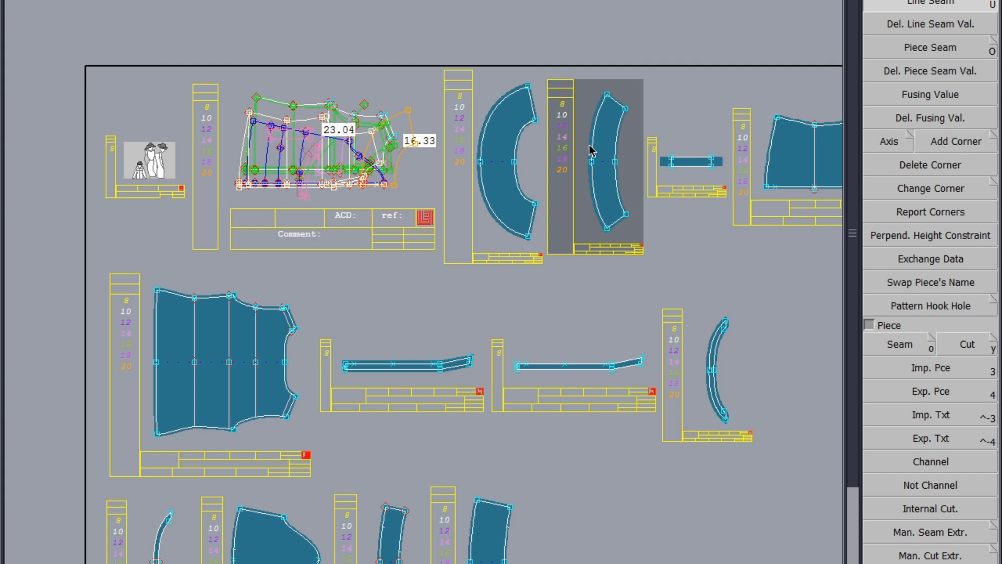
{"action": "scroll", "coordinate": [439, 93], "scroll_direction": "down", "scroll_amount": 2}
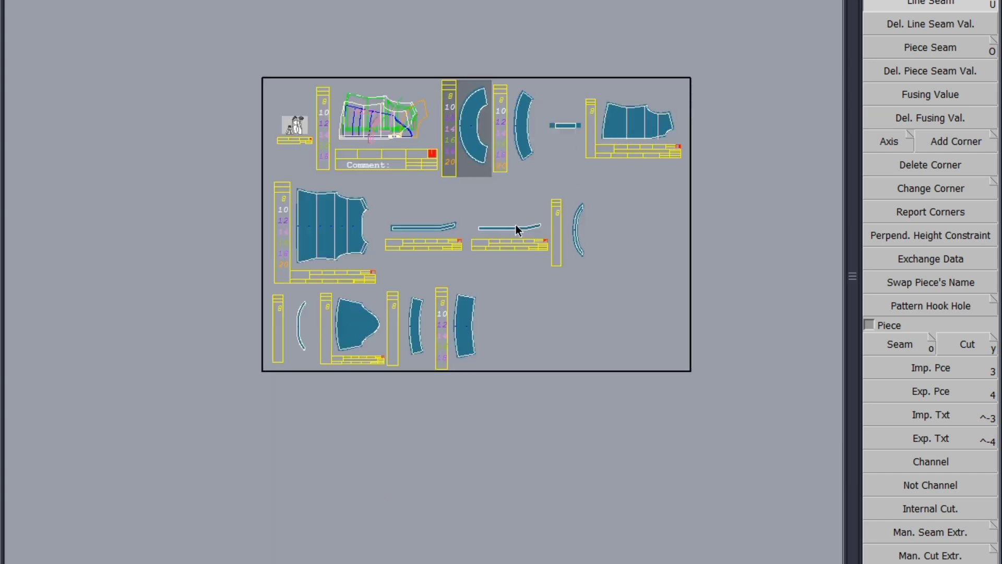
{"action": "scroll", "coordinate": [449, 352], "scroll_direction": "up", "scroll_amount": 2}
{"action": "scroll", "coordinate": [405, 340], "scroll_direction": "up", "scroll_amount": 2}
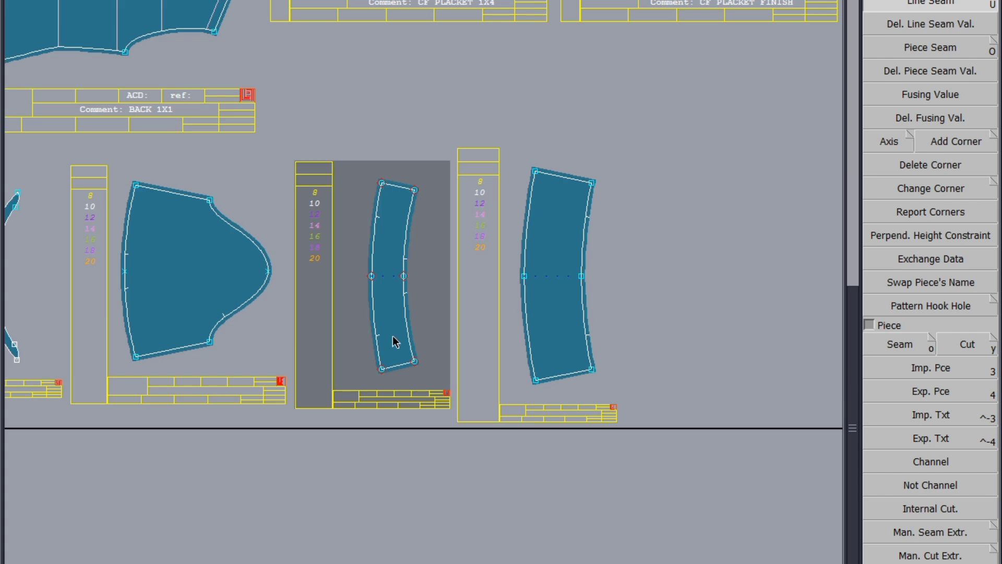
{"action": "scroll", "coordinate": [497, 329], "scroll_direction": "down", "scroll_amount": 2}
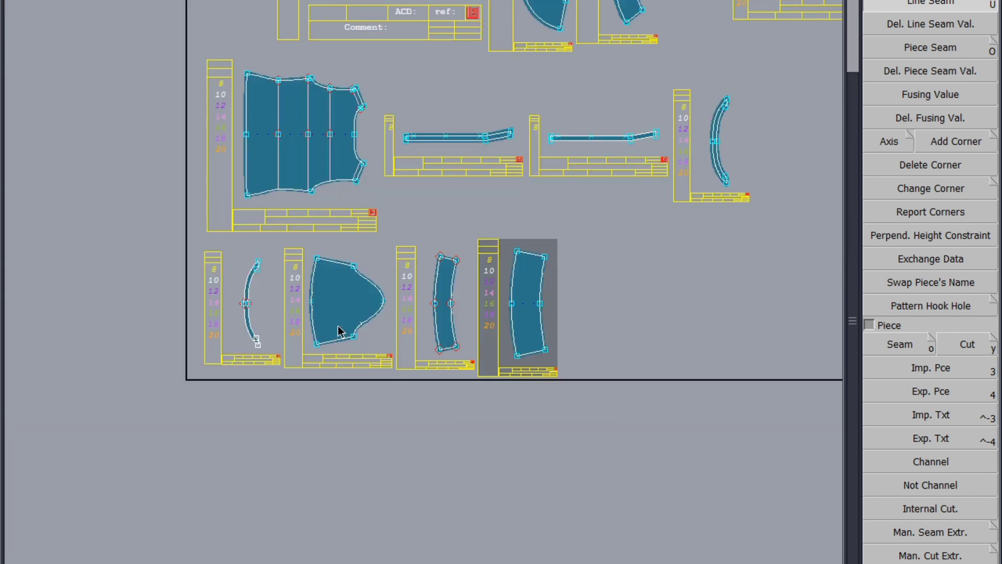
{"action": "scroll", "coordinate": [453, 337], "scroll_direction": "up", "scroll_amount": 2}
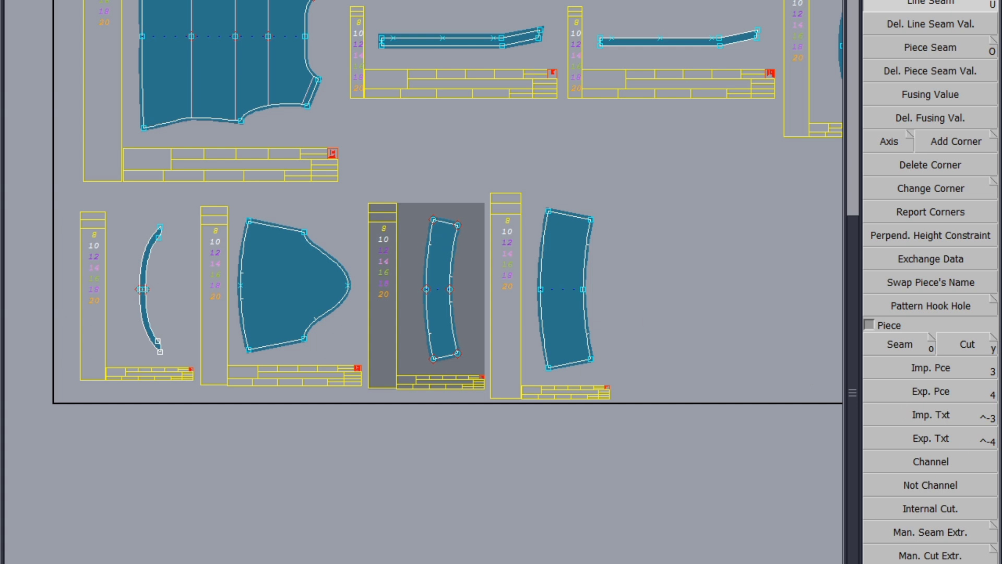
Step: Move the left edge of the curved cuff piece, then save the model, continuing past the anomalies dialog
{"action": "key", "text": "F3"}
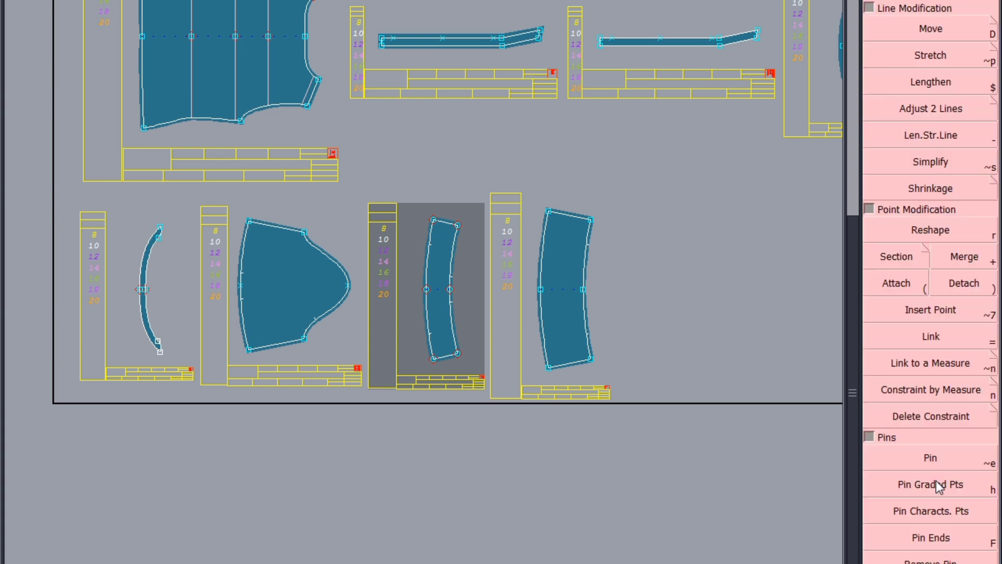
{"action": "left_click", "coordinate": [932, 22]}
{"action": "left_click", "coordinate": [435, 219]}
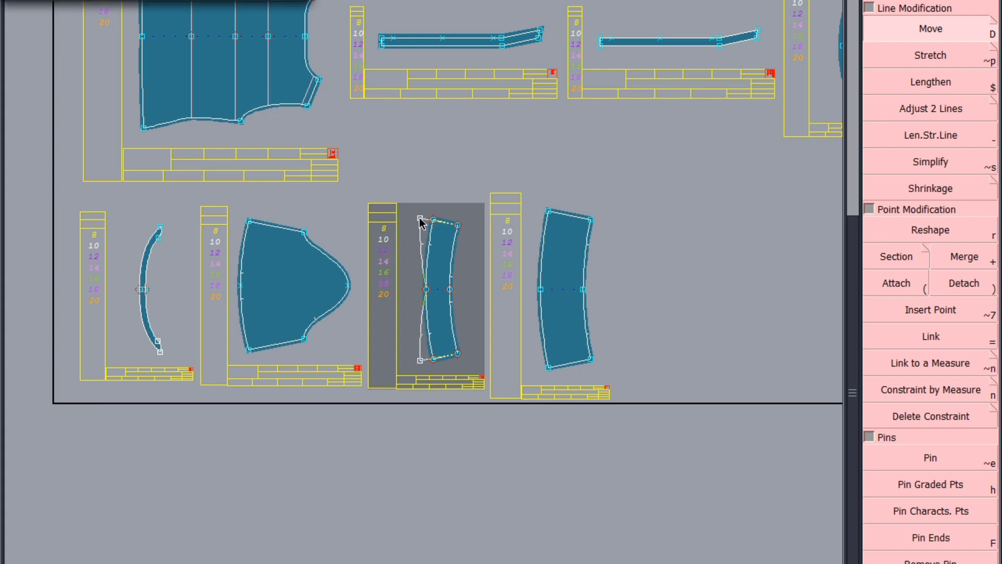
{"action": "key", "text": "Tab"}
{"action": "key", "text": "Return"}
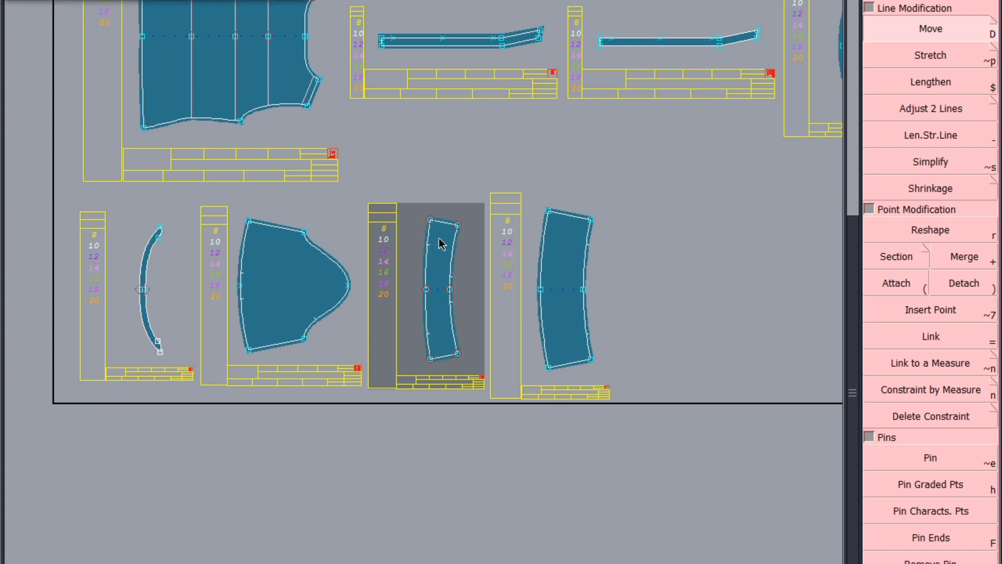
{"action": "left_click", "coordinate": [426, 290]}
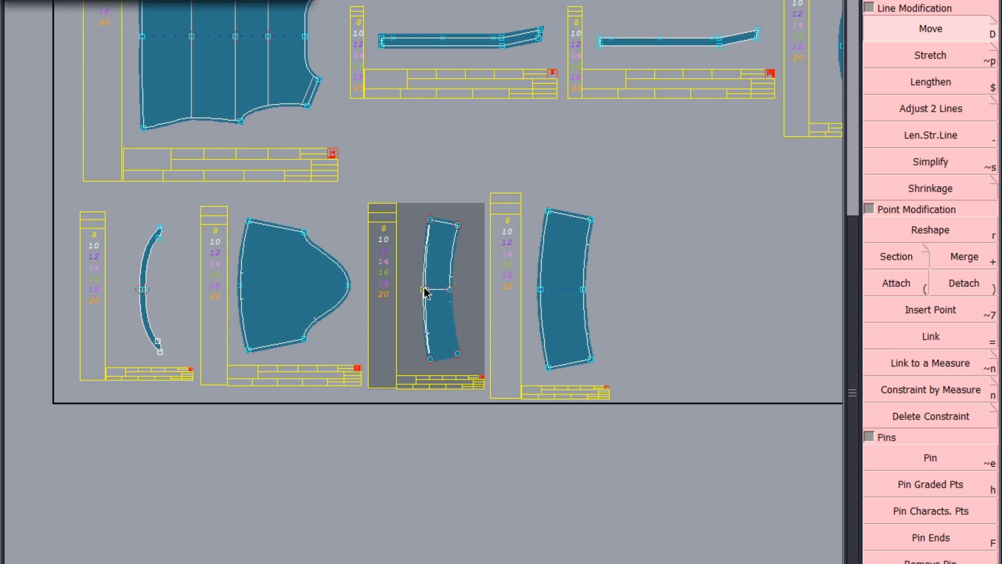
{"action": "key", "text": "Escape"}
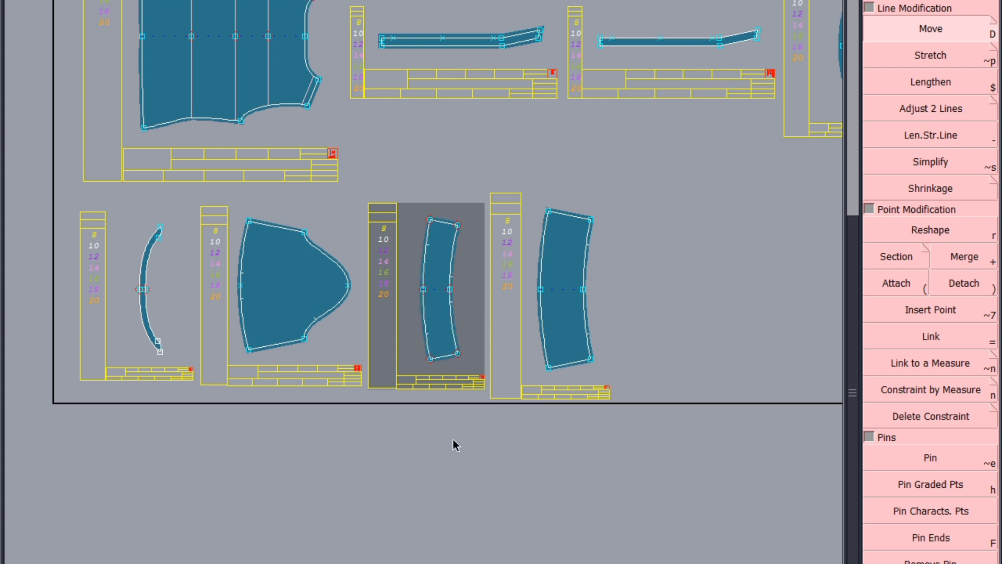
{"action": "key", "text": "ctrl+s"}
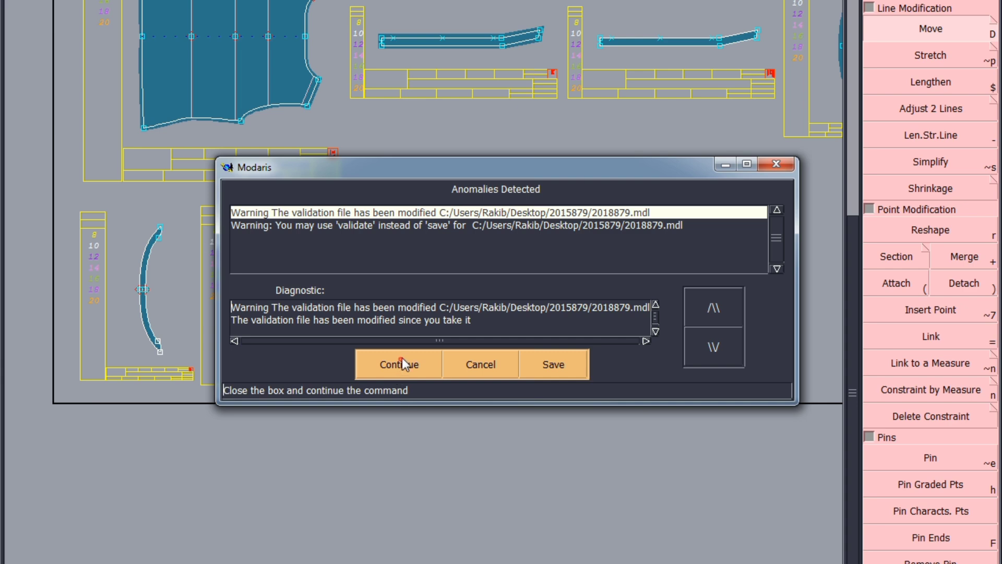
{"action": "left_click", "coordinate": [402, 360]}
Step: Apply the line seam to the left edges of the two curved cuff pieces
{"action": "key", "text": "F4"}
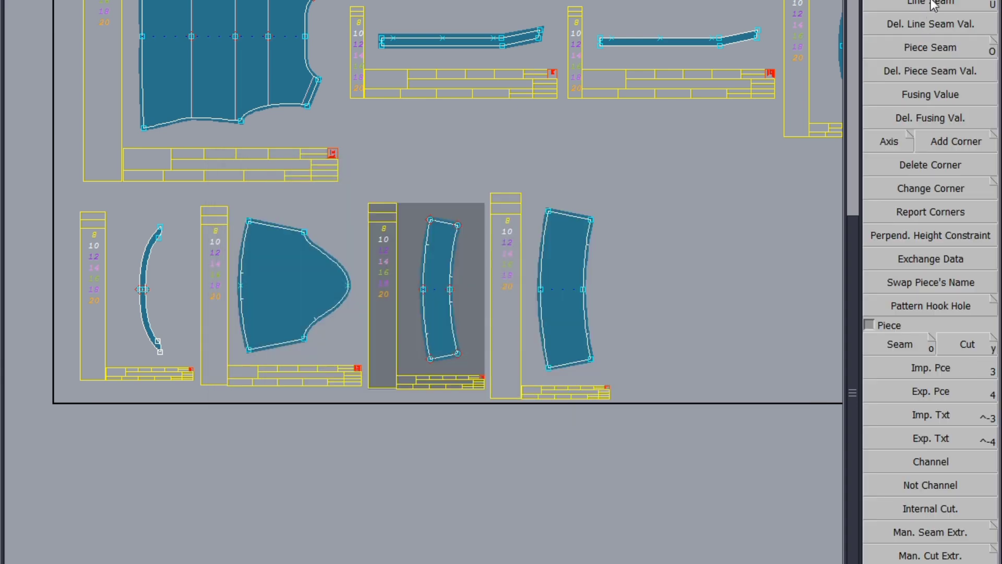
{"action": "scroll", "coordinate": [425, 277], "scroll_direction": "up", "scroll_amount": 2}
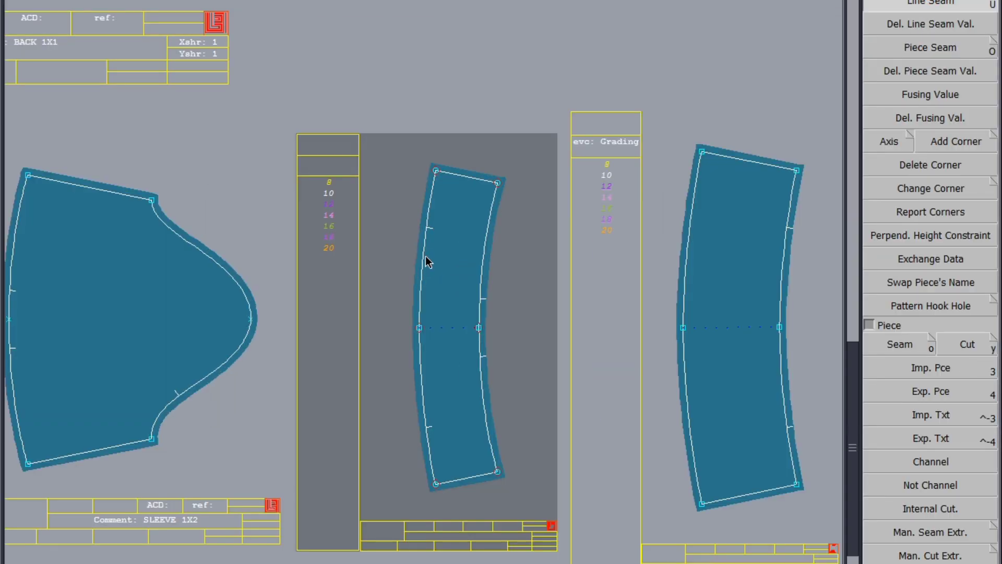
{"action": "left_click", "coordinate": [424, 257]}
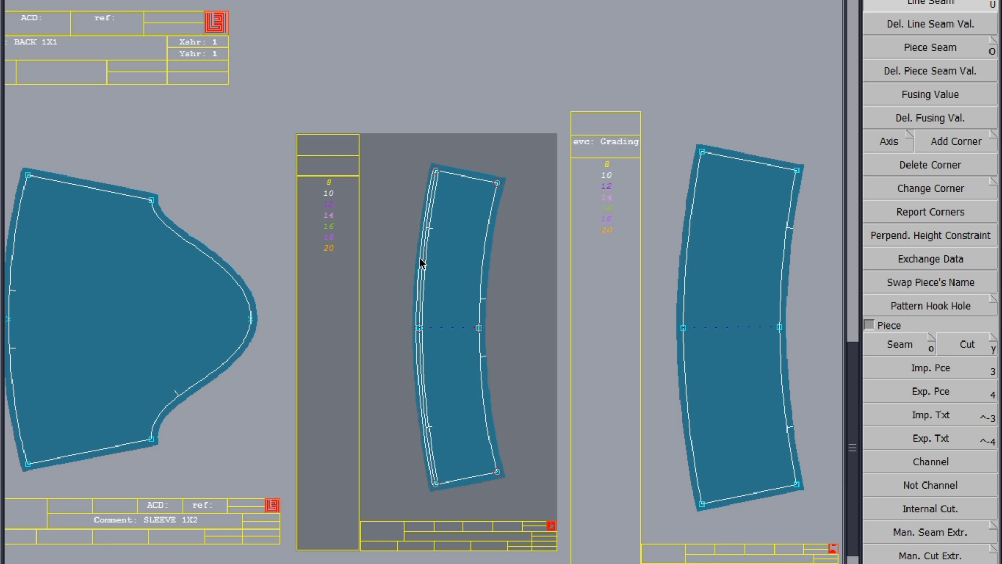
{"action": "key", "text": "Return"}
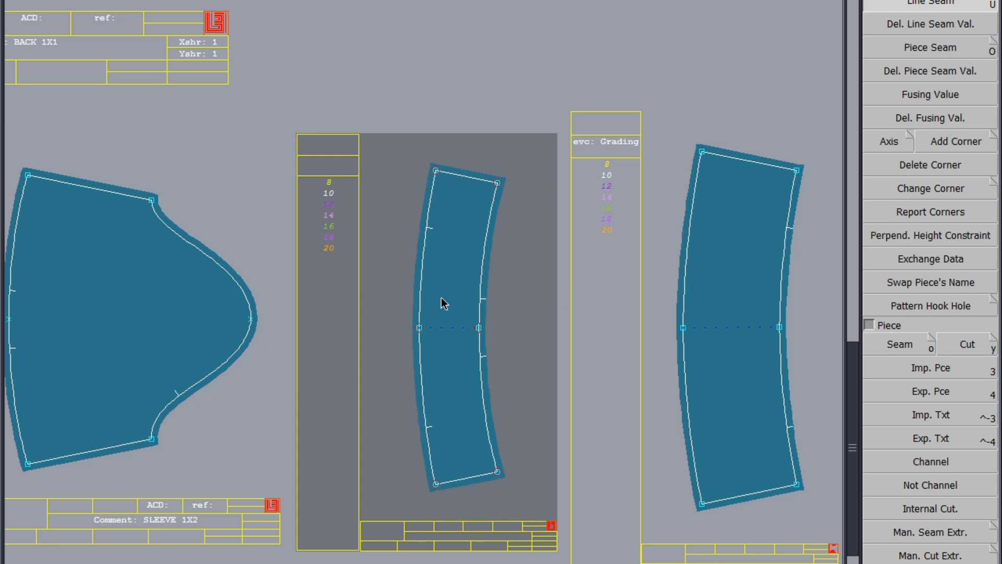
{"action": "left_click", "coordinate": [690, 244]}
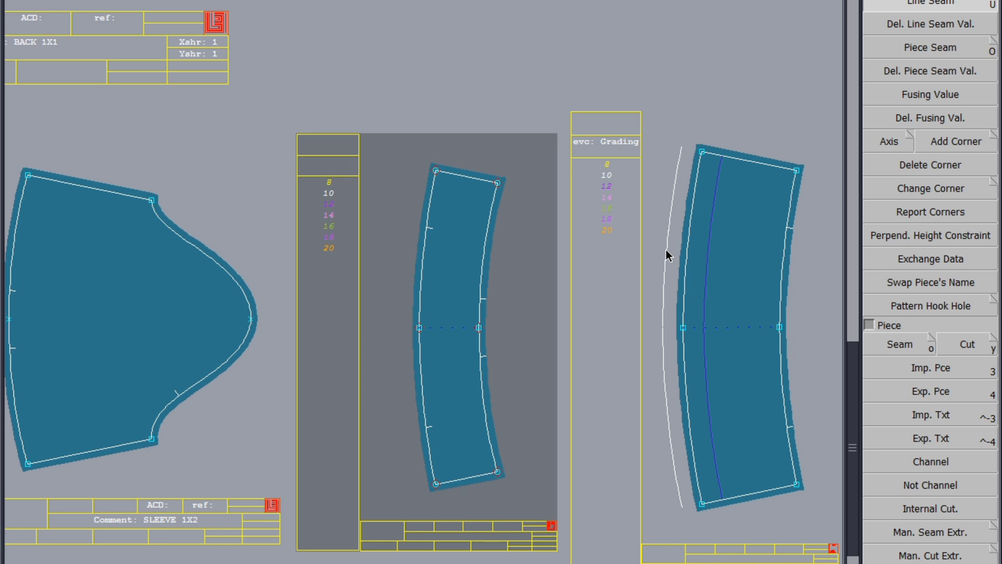
{"action": "left_click", "coordinate": [666, 250]}
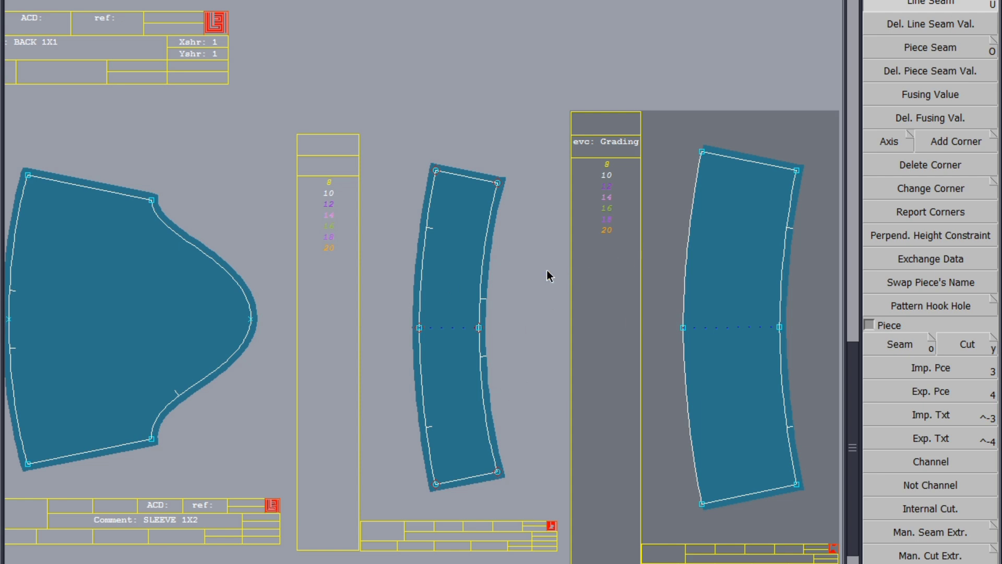
{"action": "left_click", "coordinate": [487, 278]}
Step: Apply the line seam to the straight side edge of the front piece
{"action": "scroll", "coordinate": [487, 278], "scroll_direction": "down", "scroll_amount": 3}
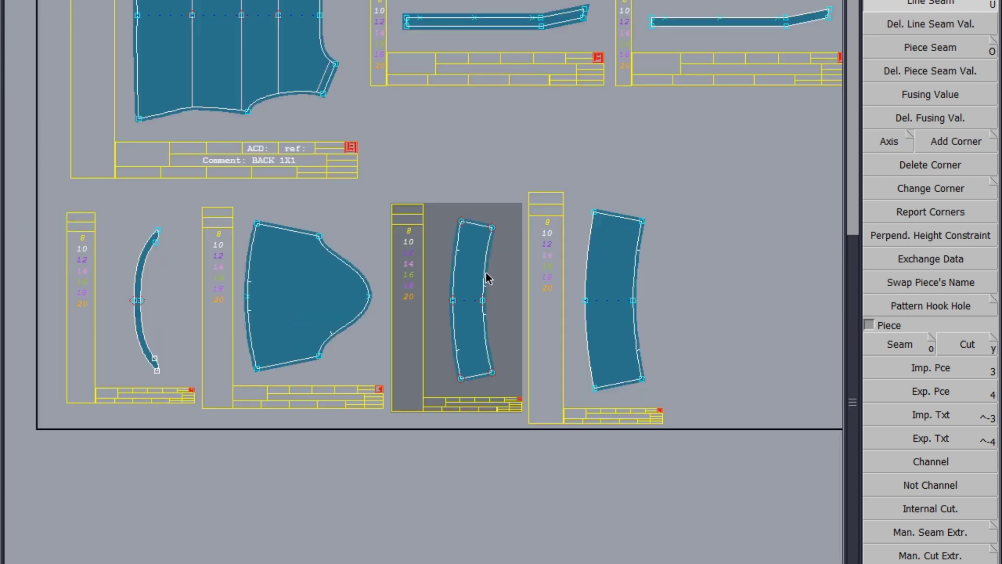
{"action": "left_click", "coordinate": [606, 313]}
{"action": "scroll", "coordinate": [607, 314], "scroll_direction": "down", "scroll_amount": 3}
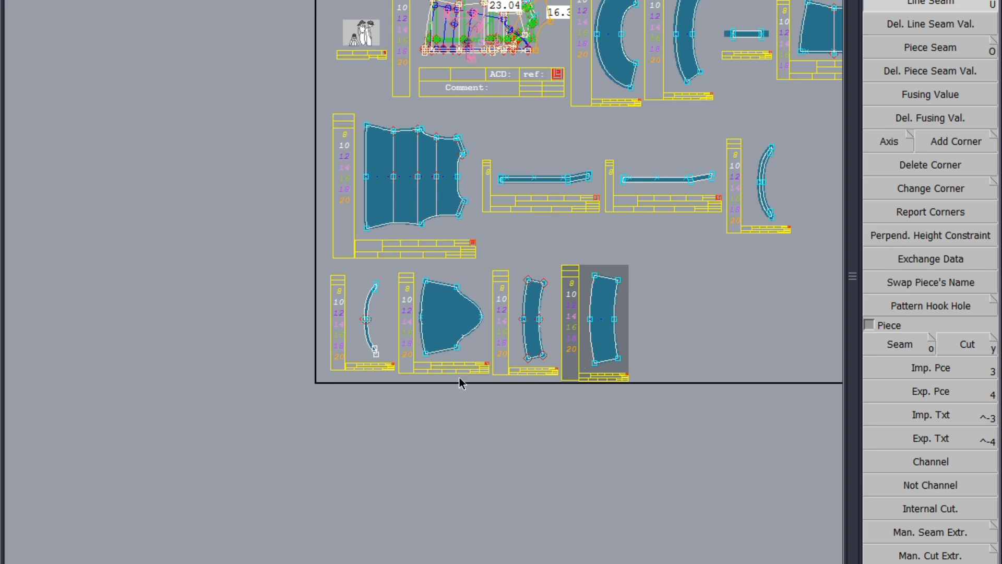
{"action": "scroll", "coordinate": [459, 377], "scroll_direction": "down", "scroll_amount": 3}
{"action": "scroll", "coordinate": [576, 217], "scroll_direction": "up", "scroll_amount": 7}
{"action": "scroll", "coordinate": [425, 188], "scroll_direction": "down", "scroll_amount": 6}
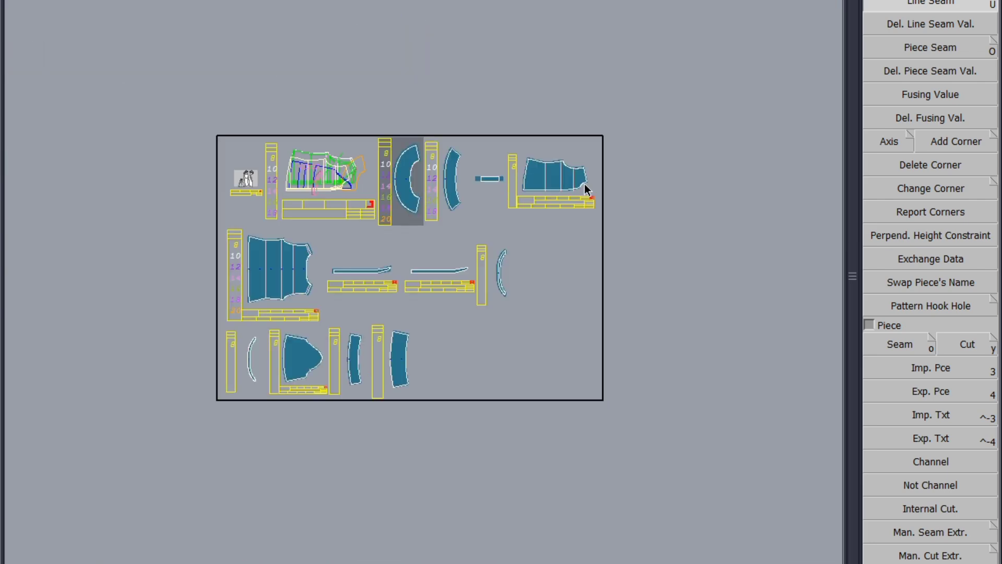
{"action": "left_click", "coordinate": [585, 187]}
{"action": "scroll", "coordinate": [532, 172], "scroll_direction": "up", "scroll_amount": 10}
{"action": "left_click", "coordinate": [454, 209]}
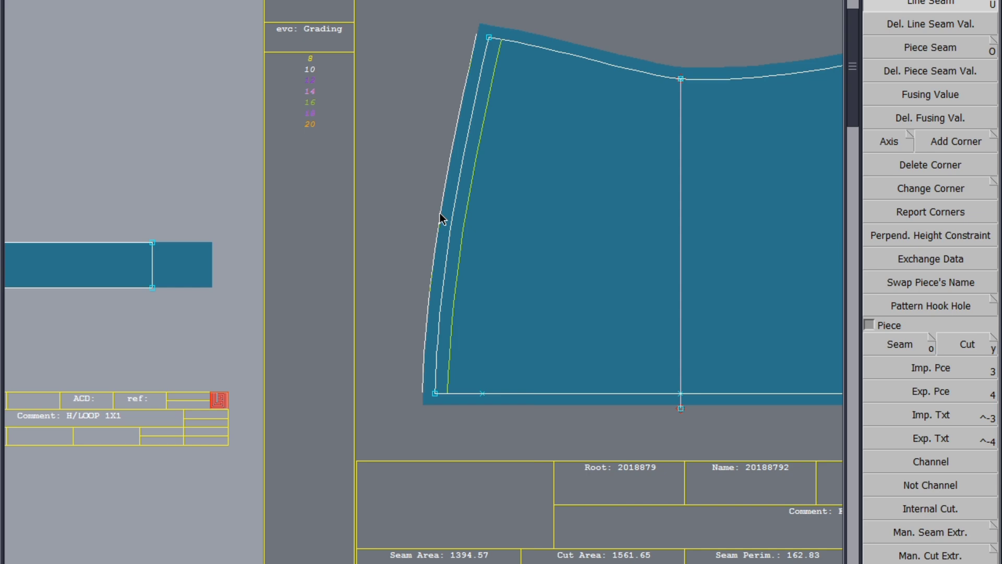
{"action": "key", "text": "Return"}
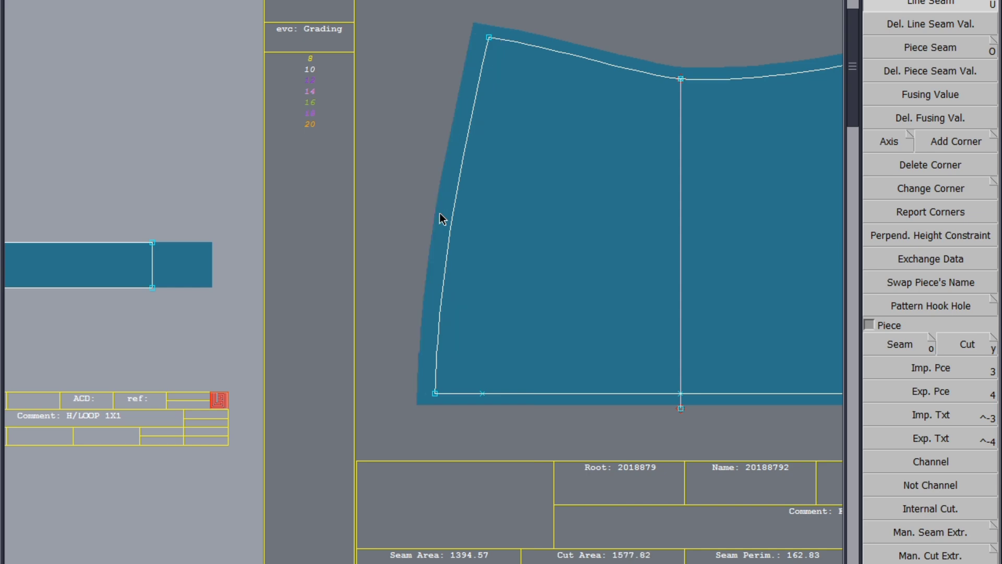
Step: Apply the line seam to the back piece's centre back edge
{"action": "scroll", "coordinate": [545, 210], "scroll_direction": "down", "scroll_amount": 6}
{"action": "scroll", "coordinate": [536, 189], "scroll_direction": "down", "scroll_amount": 3}
{"action": "scroll", "coordinate": [139, 344], "scroll_direction": "up", "scroll_amount": 7}
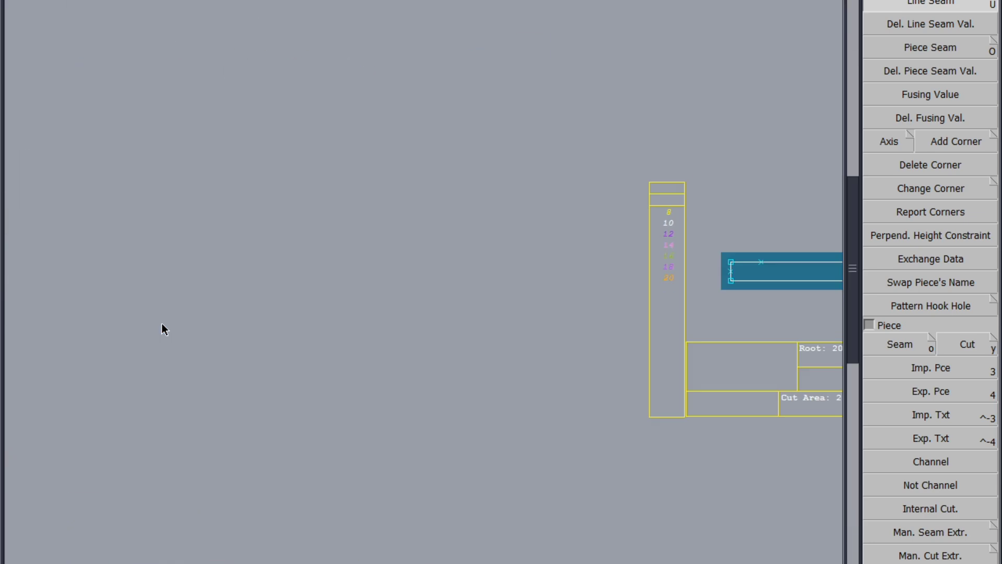
{"action": "left_click", "coordinate": [162, 324]}
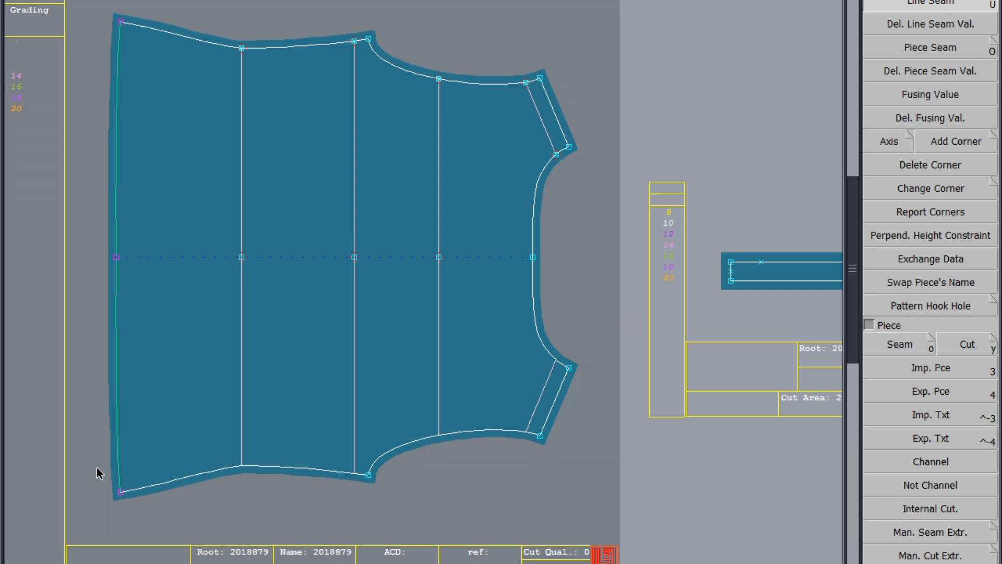
{"action": "left_click", "coordinate": [119, 225]}
{"action": "left_click", "coordinate": [118, 224]}
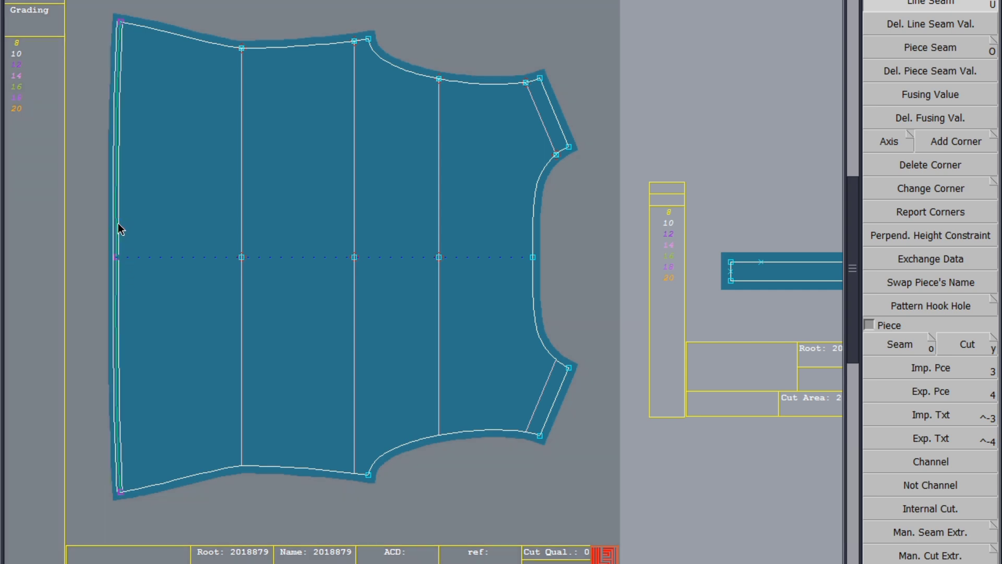
{"action": "left_click", "coordinate": [119, 226]}
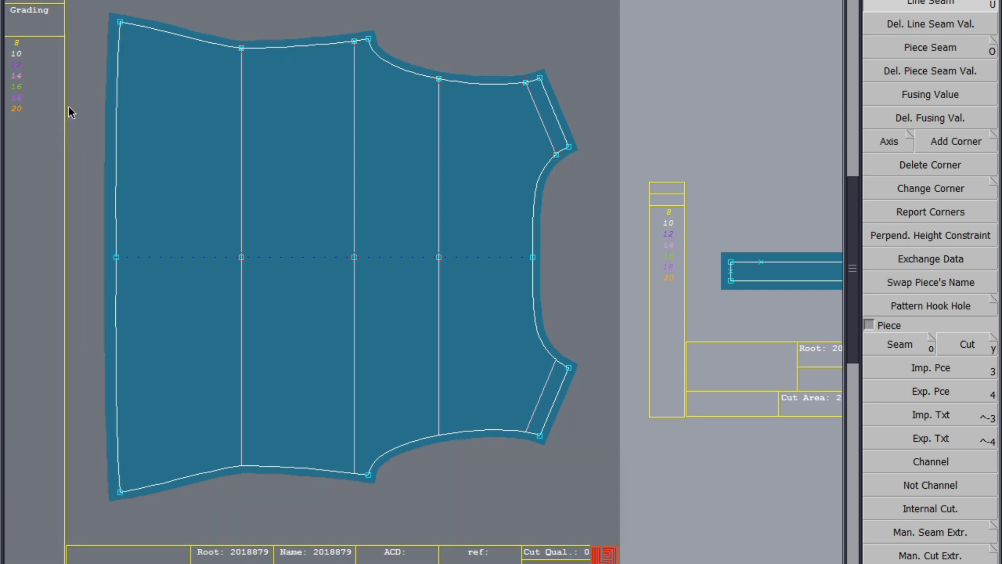
Step: Reshape the points along the back piece's centre back edge with the Reshape tool
{"action": "scroll", "coordinate": [84, 96], "scroll_direction": "up", "scroll_amount": 1}
{"action": "scroll", "coordinate": [143, 351], "scroll_direction": "down", "scroll_amount": 1}
{"action": "scroll", "coordinate": [98, 166], "scroll_direction": "up", "scroll_amount": 1}
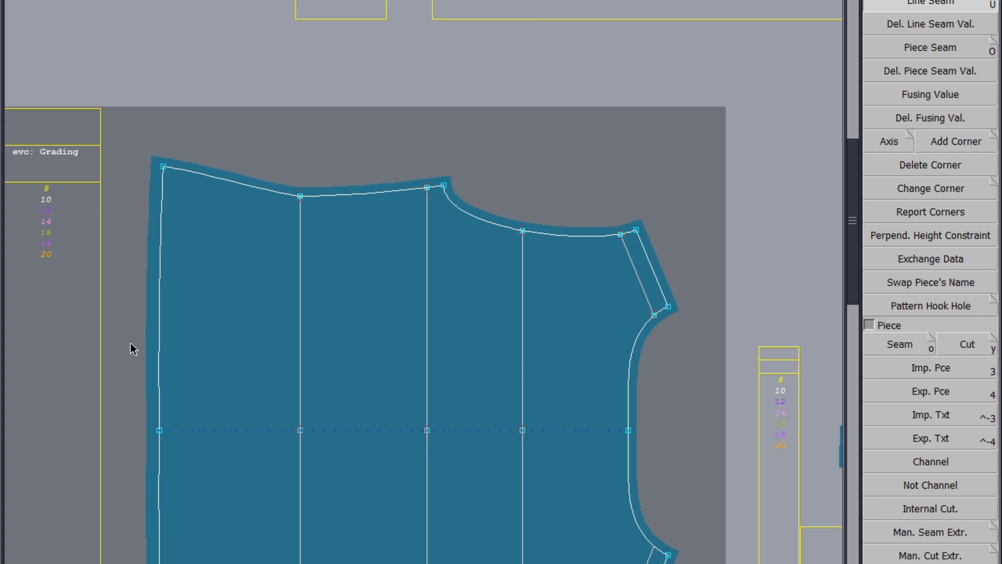
{"action": "scroll", "coordinate": [132, 349], "scroll_direction": "up", "scroll_amount": 1}
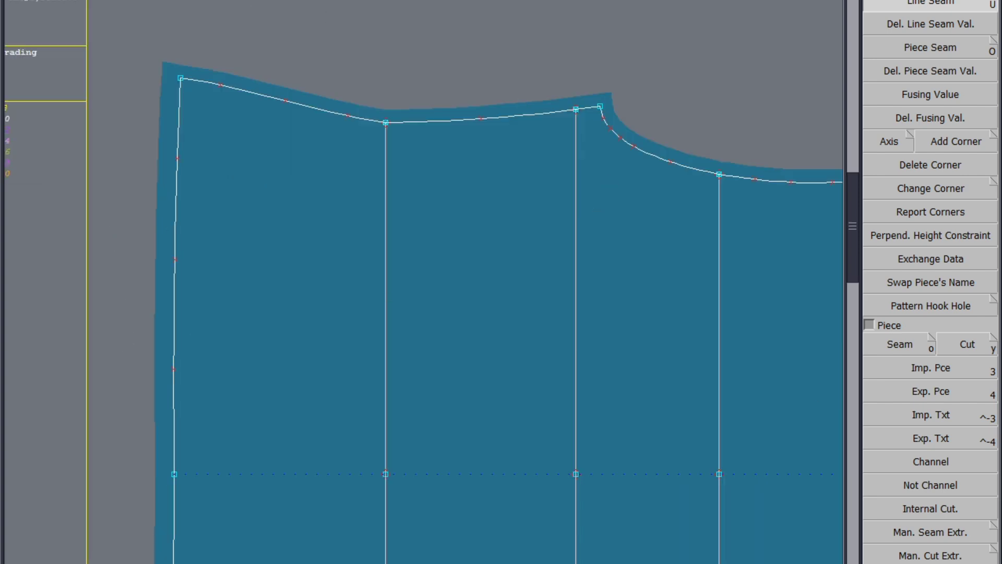
{"action": "key", "text": "F3"}
{"action": "left_click", "coordinate": [929, 233]}
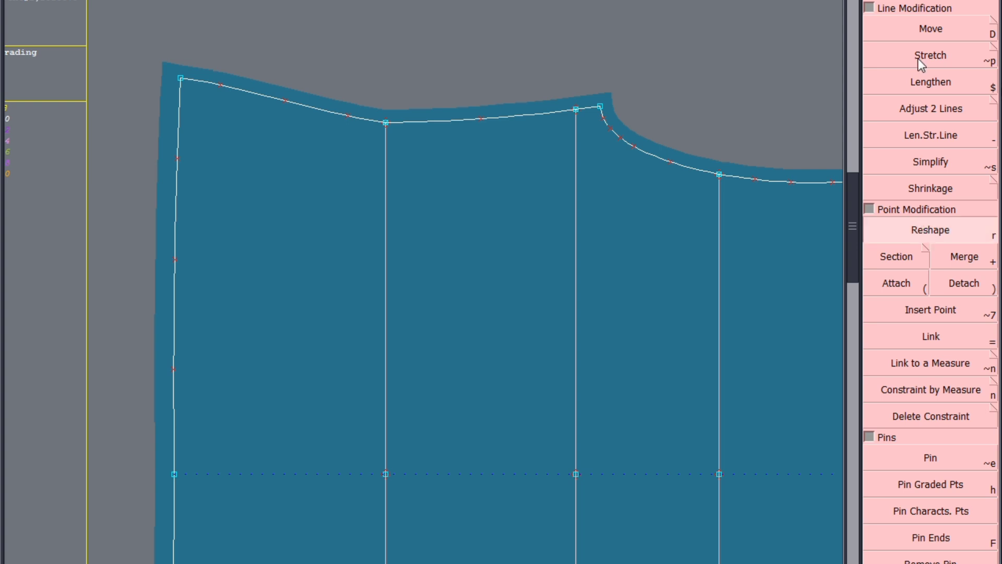
{"action": "left_click", "coordinate": [175, 259]}
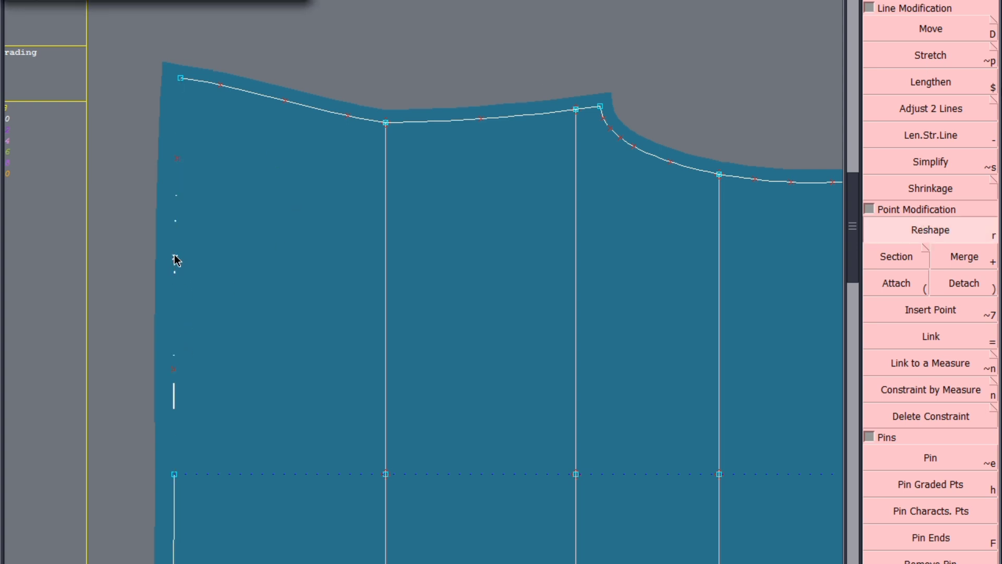
{"action": "left_click", "coordinate": [176, 256]}
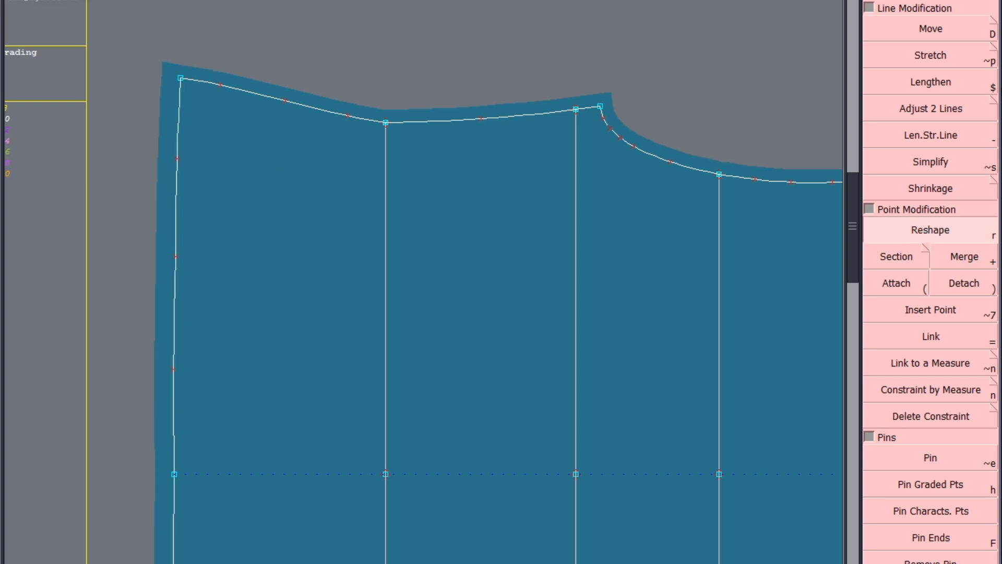
{"action": "left_click", "coordinate": [176, 368]}
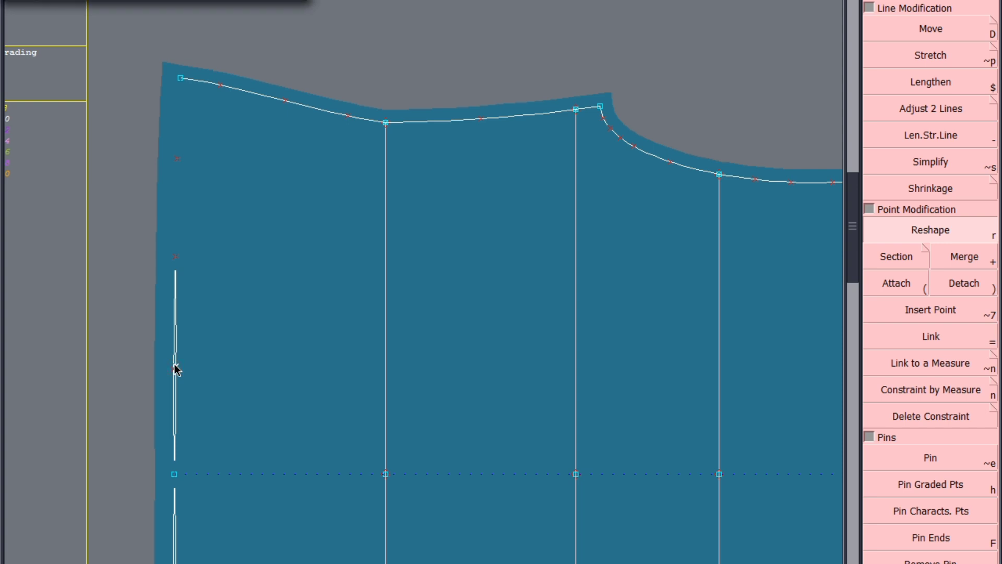
{"action": "left_click", "coordinate": [173, 368]}
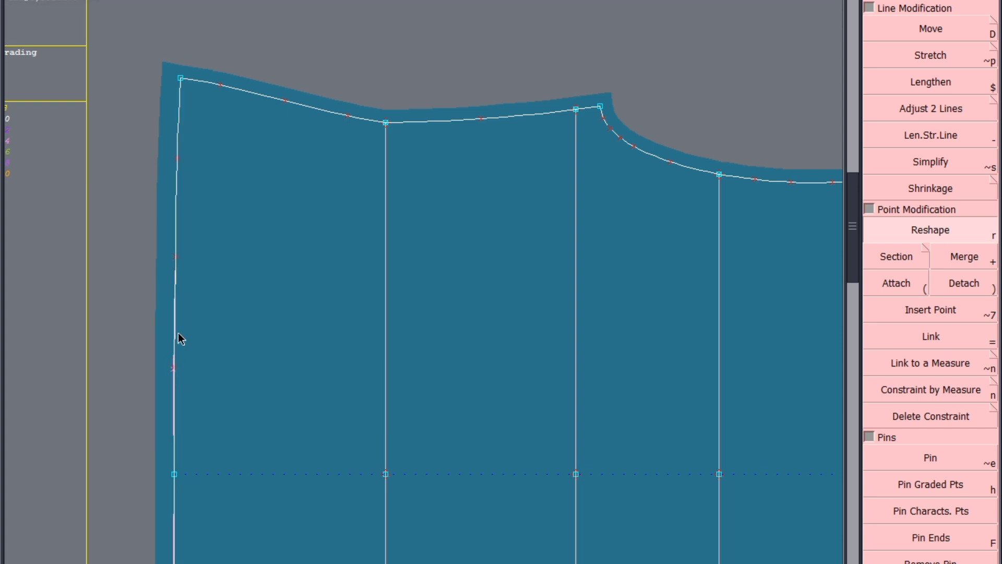
{"action": "left_click", "coordinate": [178, 161]}
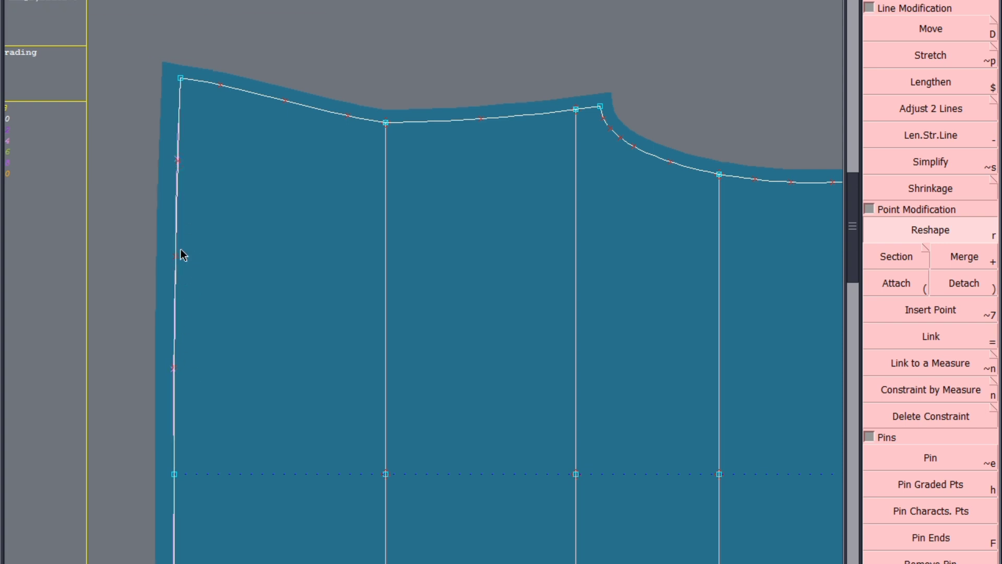
Step: Save the model again, continuing past the anomalies dialog
{"action": "scroll", "coordinate": [216, 125], "scroll_direction": "down", "scroll_amount": 2}
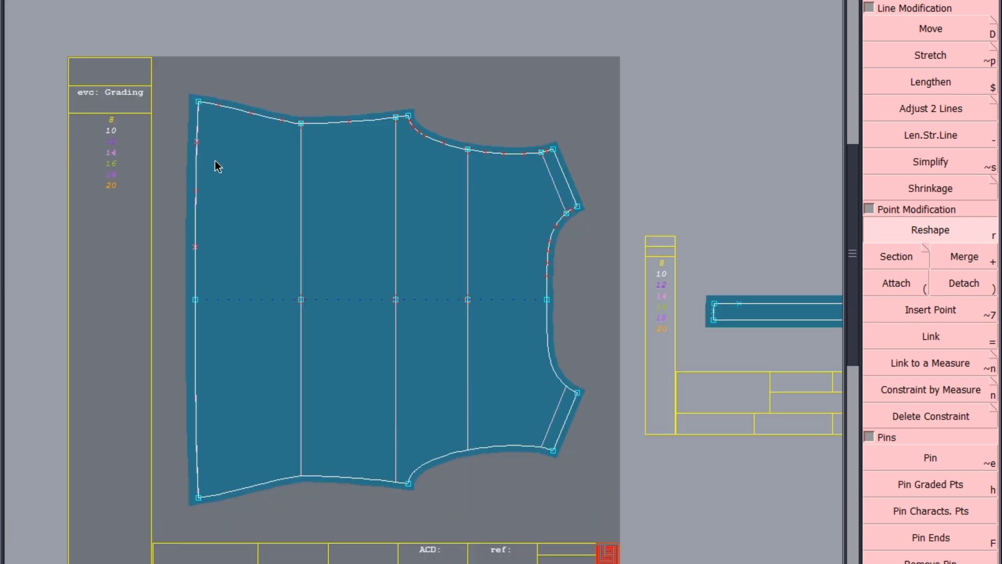
{"action": "scroll", "coordinate": [223, 499], "scroll_direction": "up", "scroll_amount": 3}
{"action": "scroll", "coordinate": [101, 352], "scroll_direction": "up", "scroll_amount": 1}
{"action": "scroll", "coordinate": [257, 424], "scroll_direction": "down", "scroll_amount": 2}
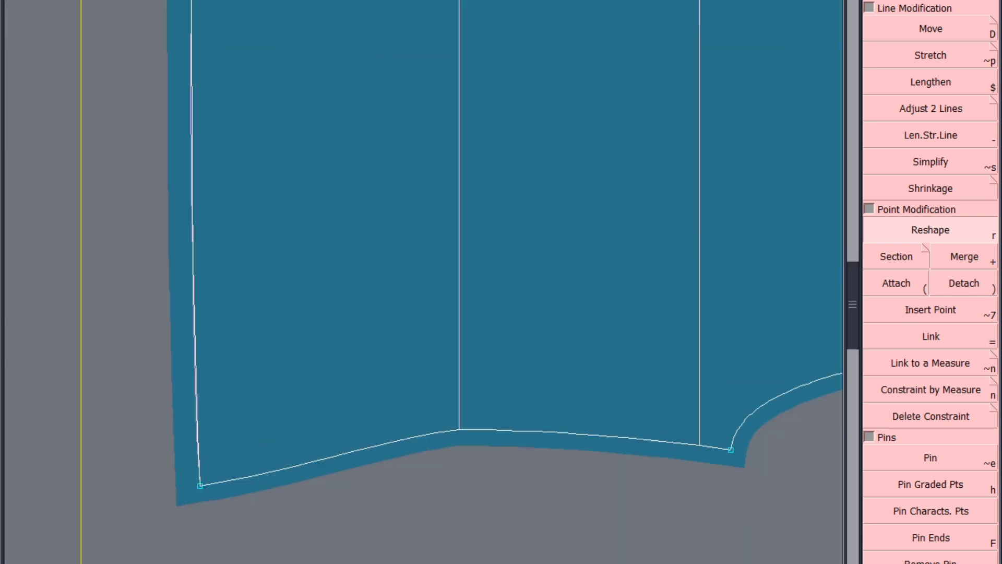
{"action": "scroll", "coordinate": [300, 504], "scroll_direction": "down", "scroll_amount": 2}
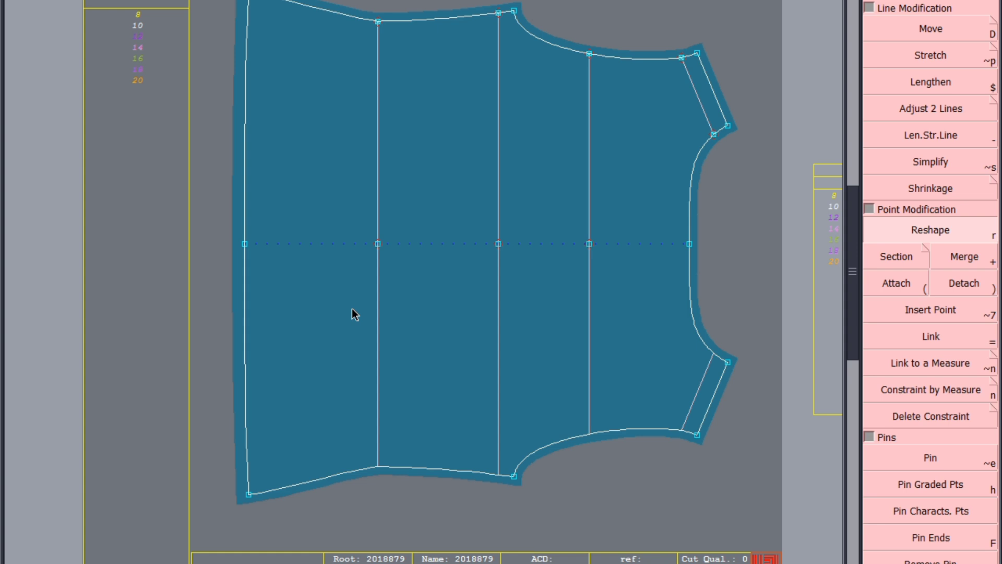
{"action": "key", "text": "ctrl+s"}
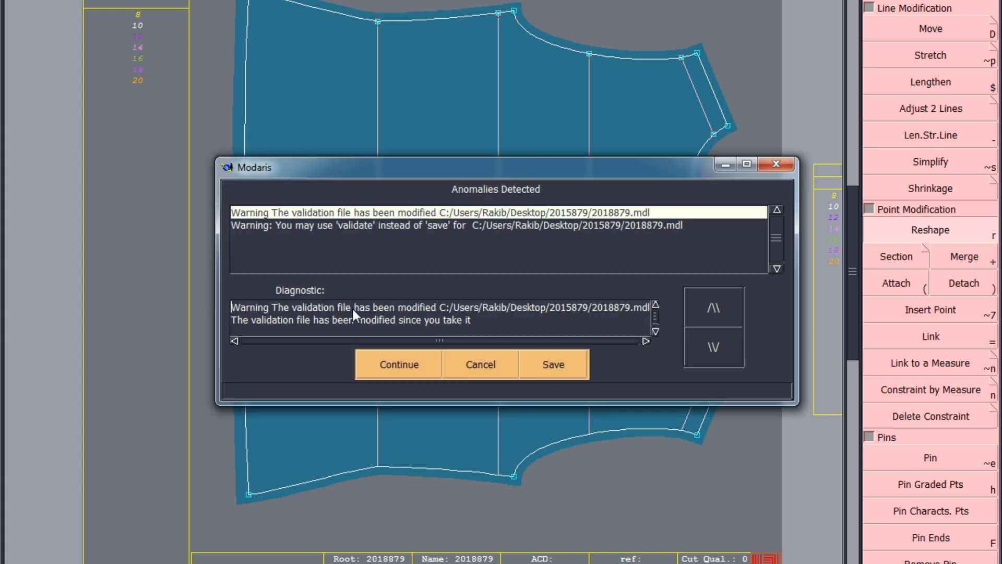
{"action": "left_click", "coordinate": [389, 356]}
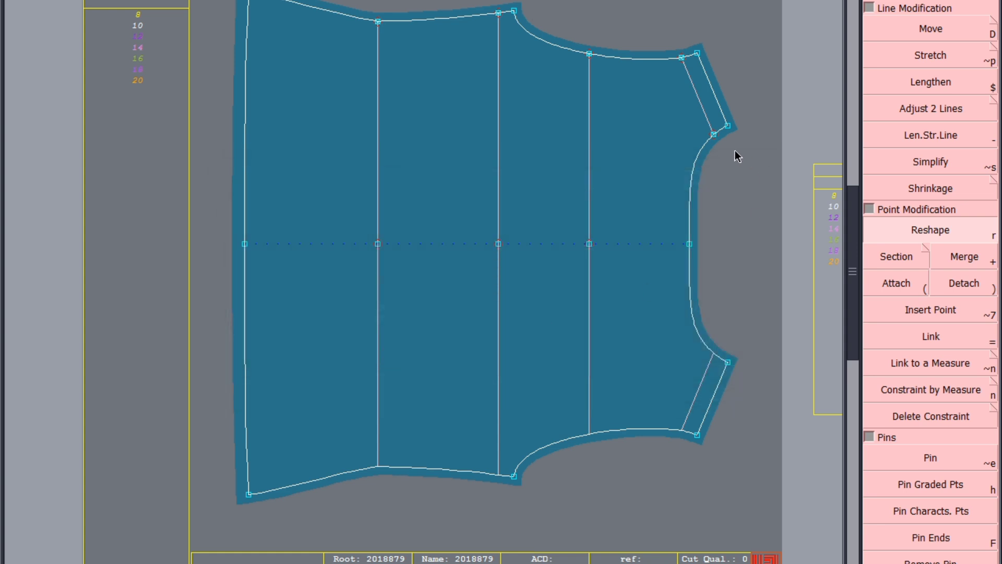
{"action": "scroll", "coordinate": [585, 369], "scroll_direction": "down", "scroll_amount": 2}
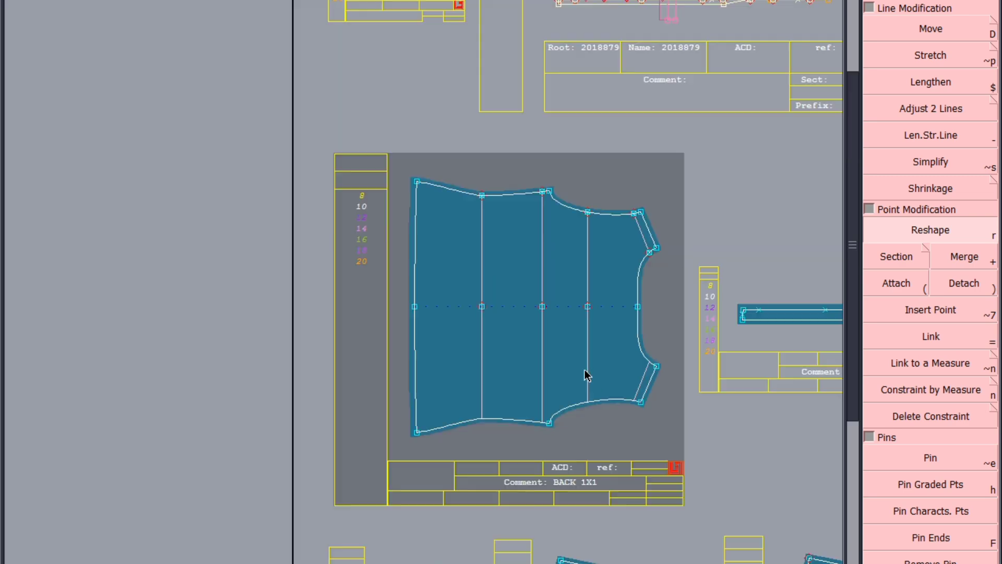
Step: Copy the curved band piece and the CF PLACKET 1X4 piece, placing each duplicate beside the originals
{"action": "scroll", "coordinate": [337, 412], "scroll_direction": "down", "scroll_amount": 2}
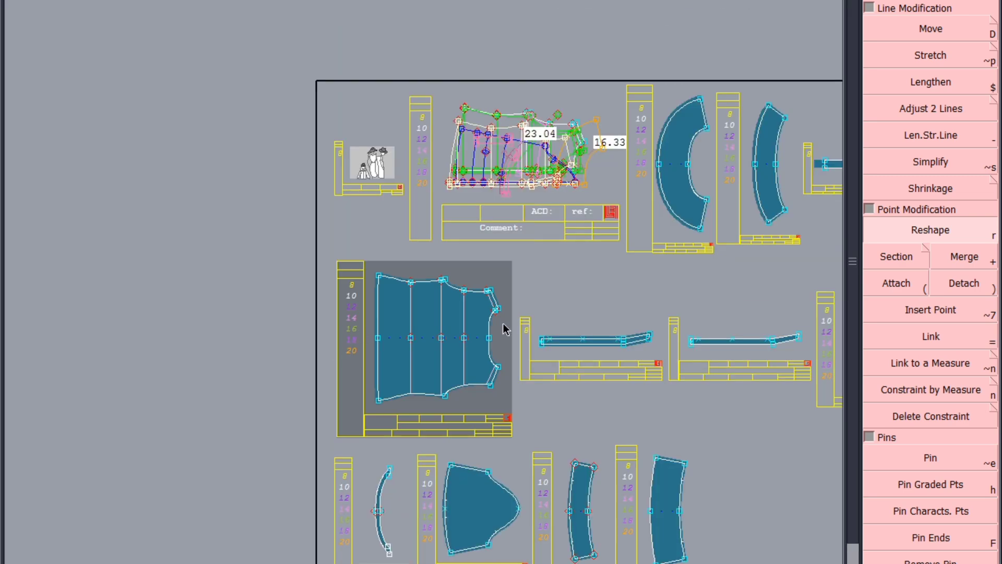
{"action": "scroll", "coordinate": [261, 335], "scroll_direction": "down", "scroll_amount": 1}
{"action": "scroll", "coordinate": [389, 355], "scroll_direction": "up", "scroll_amount": 3}
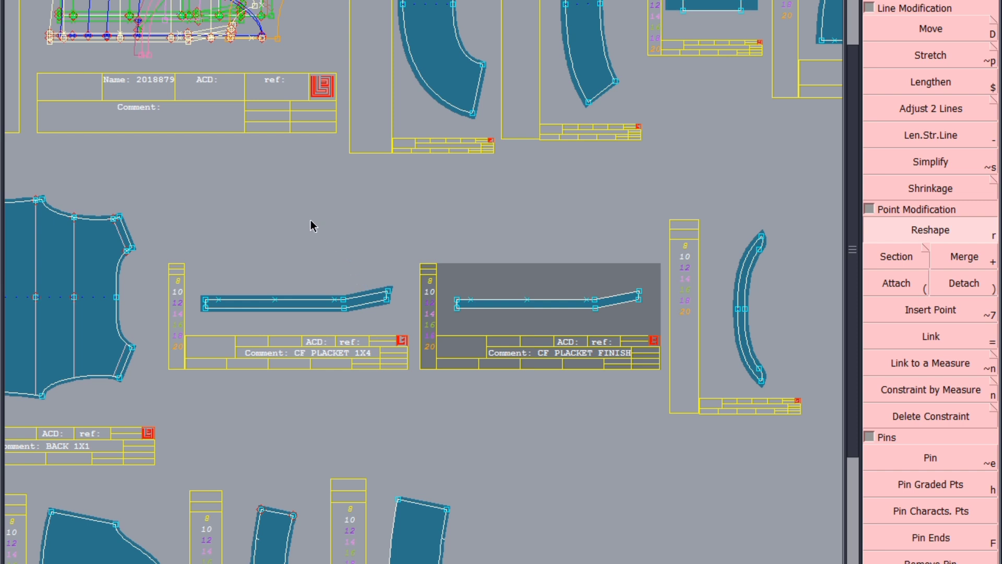
{"action": "scroll", "coordinate": [249, 140], "scroll_direction": "down", "scroll_amount": 2}
{"action": "scroll", "coordinate": [472, 253], "scroll_direction": "up", "scroll_amount": 2}
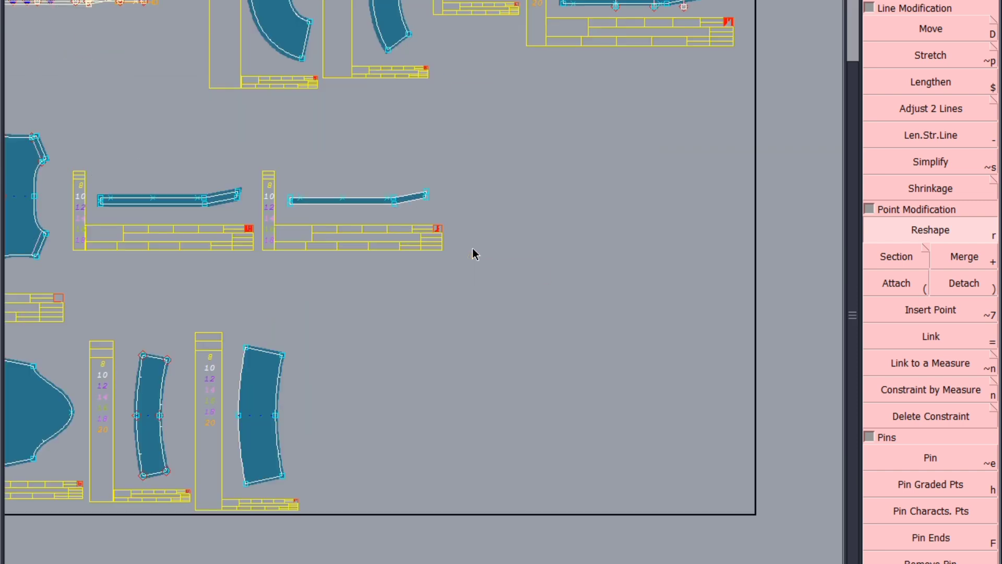
{"action": "key", "text": "ctrl+c"}
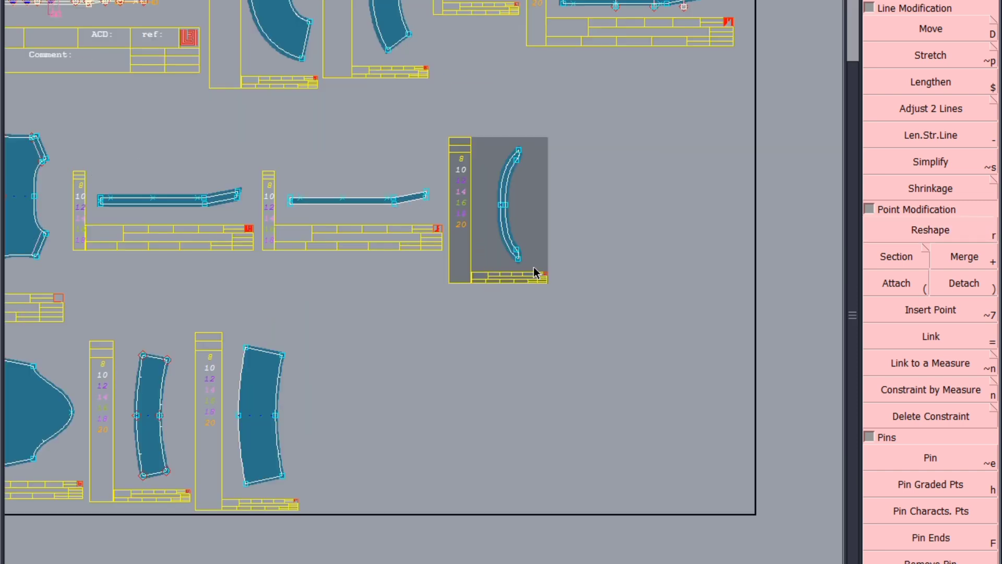
{"action": "left_click", "coordinate": [502, 207]}
{"action": "left_click", "coordinate": [702, 364]}
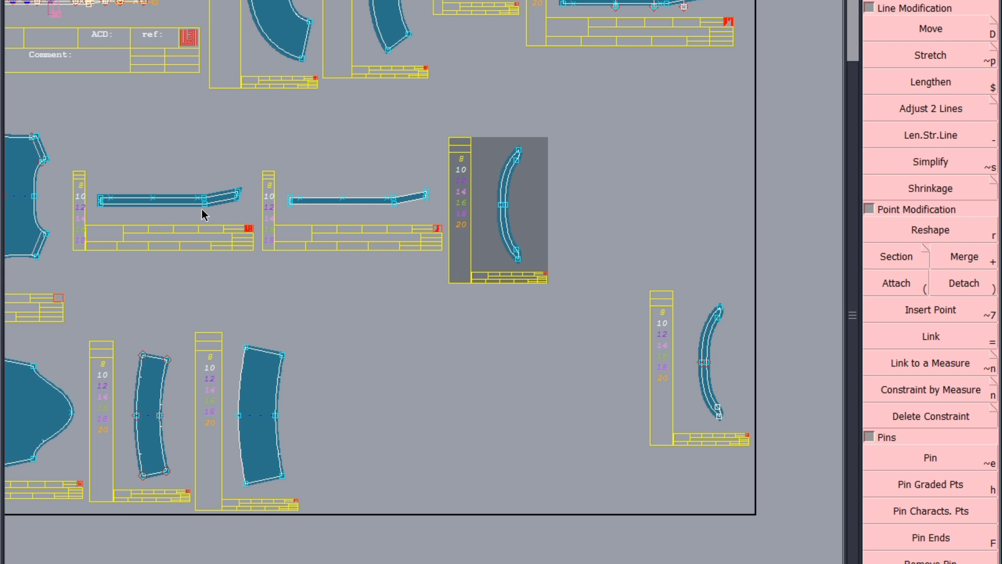
{"action": "left_click", "coordinate": [203, 208]}
{"action": "left_click", "coordinate": [590, 440]}
{"action": "scroll", "coordinate": [741, 448], "scroll_direction": "up", "scroll_amount": 3}
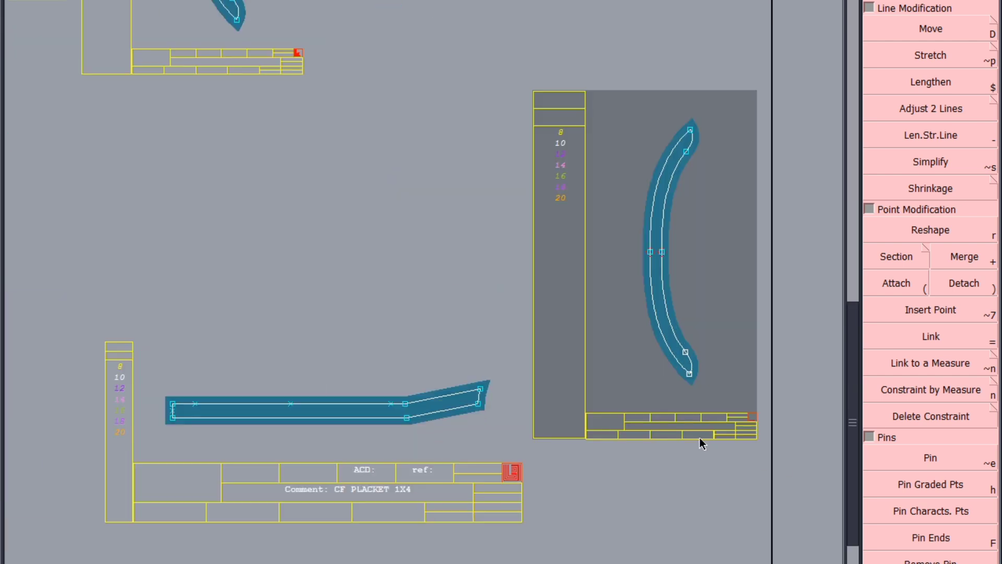
Step: Apply the seam operation to the copied curved band piece and the copied placket piece
{"action": "left_click", "coordinate": [660, 175]}
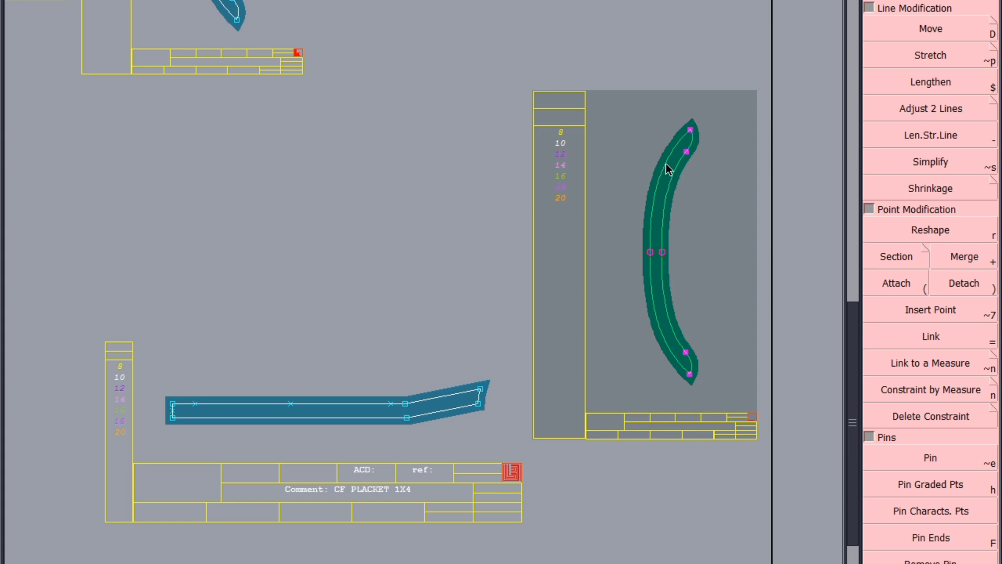
{"action": "left_click", "coordinate": [667, 164]}
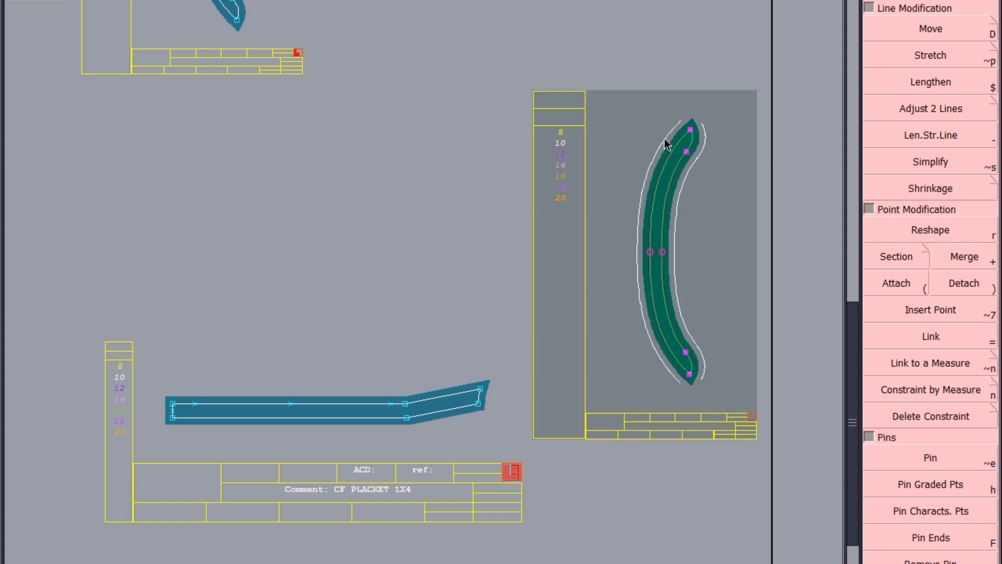
{"action": "key", "text": "Return"}
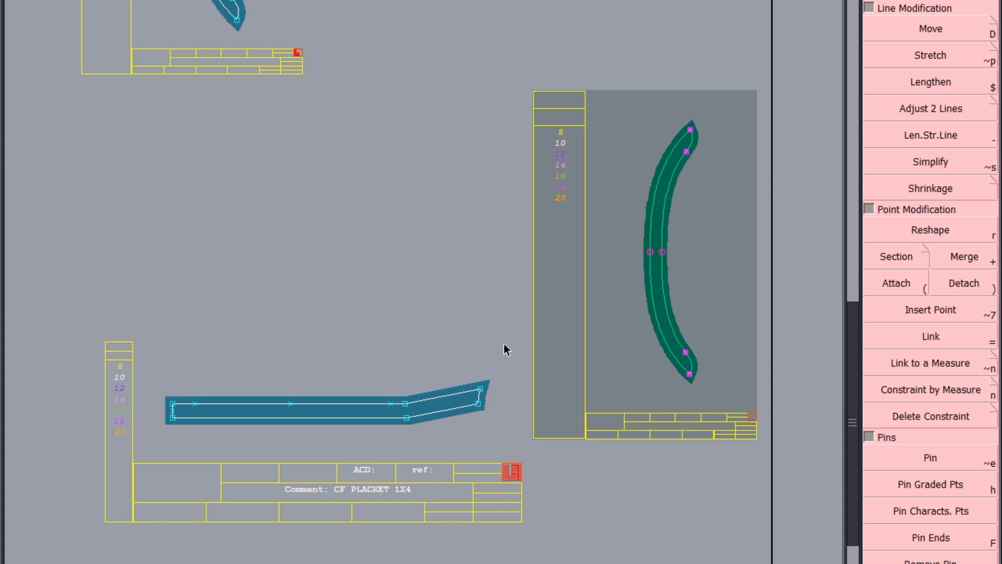
{"action": "left_click", "coordinate": [155, 454]}
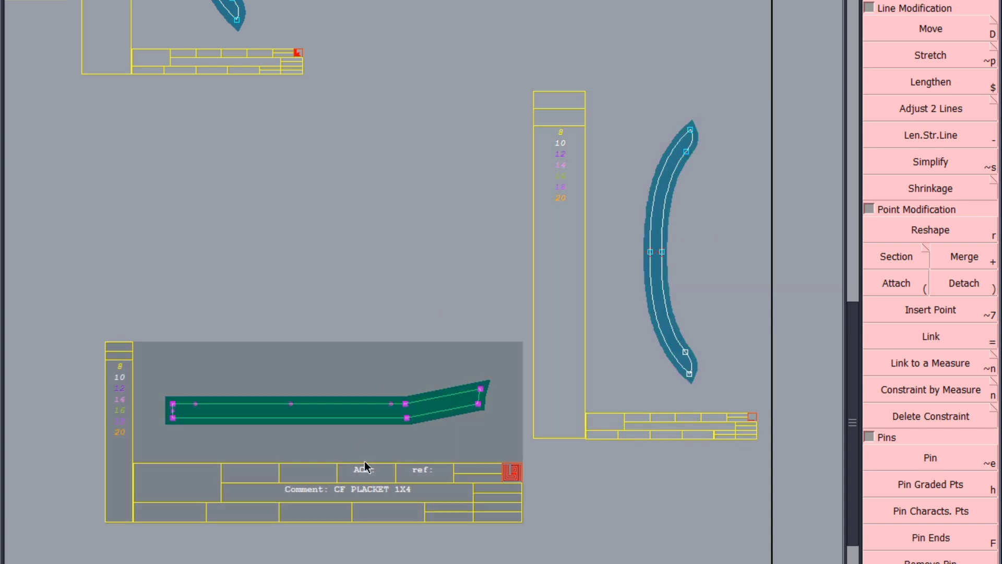
{"action": "left_click", "coordinate": [366, 409]}
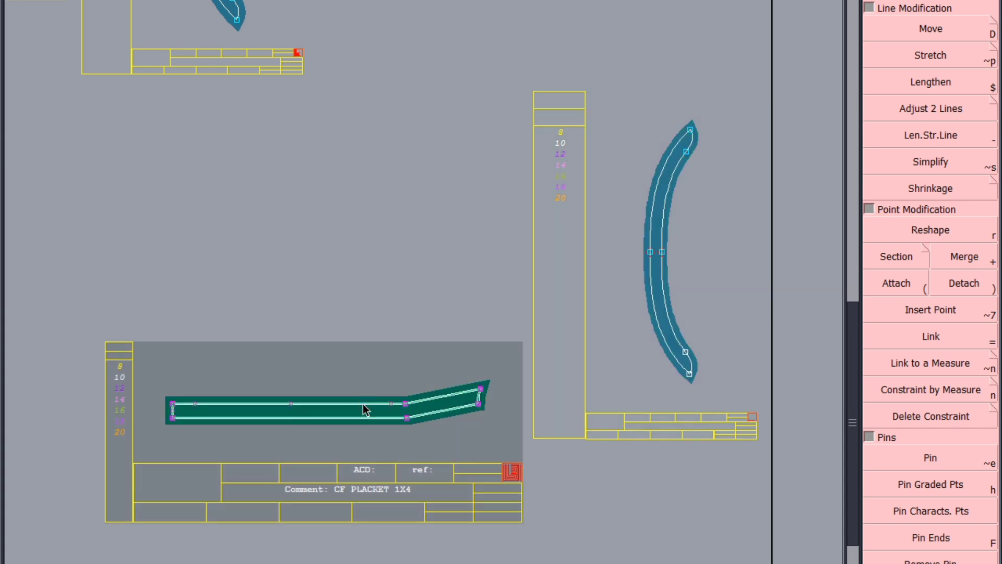
{"action": "key", "text": "Return"}
Step: Save the model, continuing past the anomalies dialog
{"action": "left_click", "coordinate": [343, 464]}
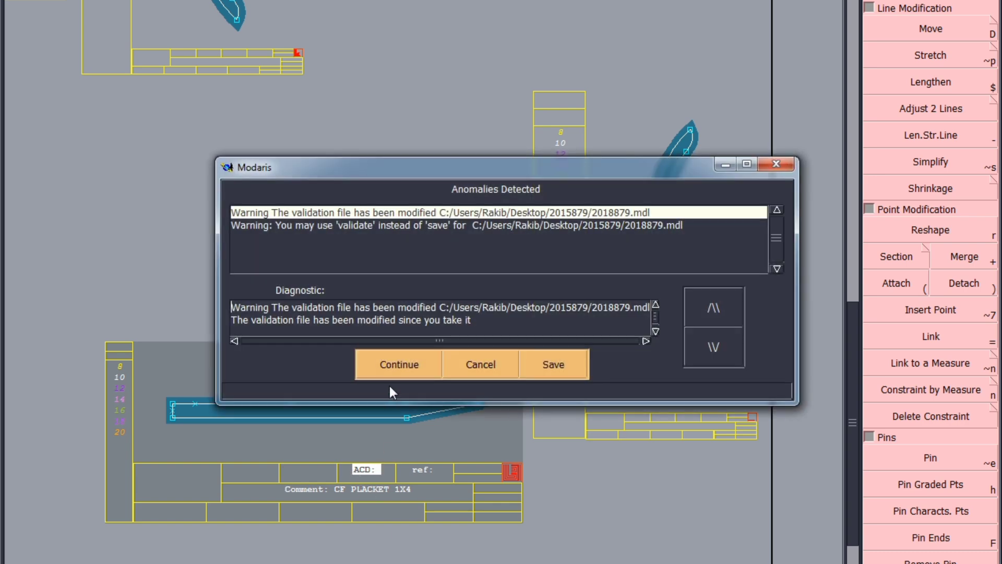
{"action": "left_click", "coordinate": [399, 360]}
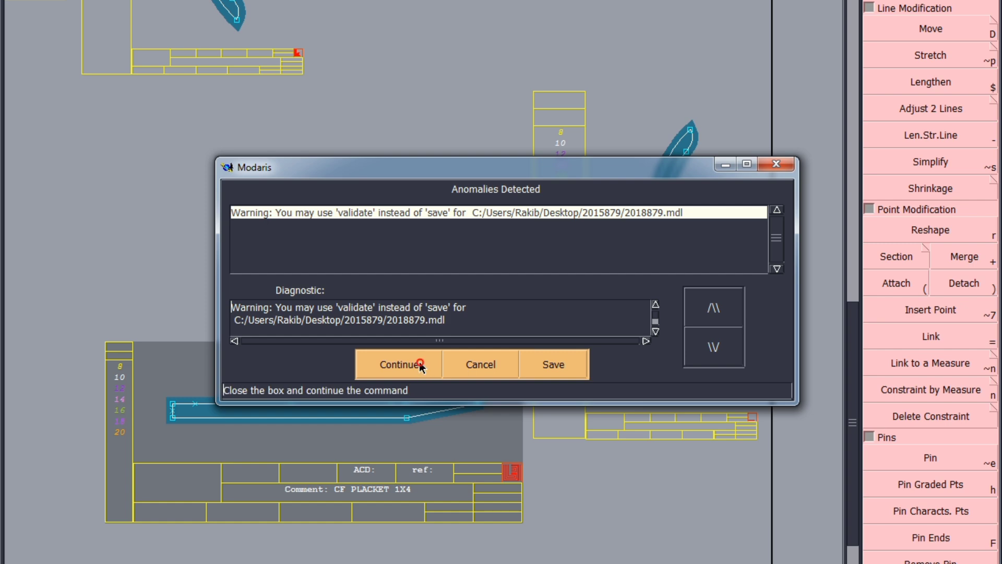
{"action": "left_click", "coordinate": [403, 362]}
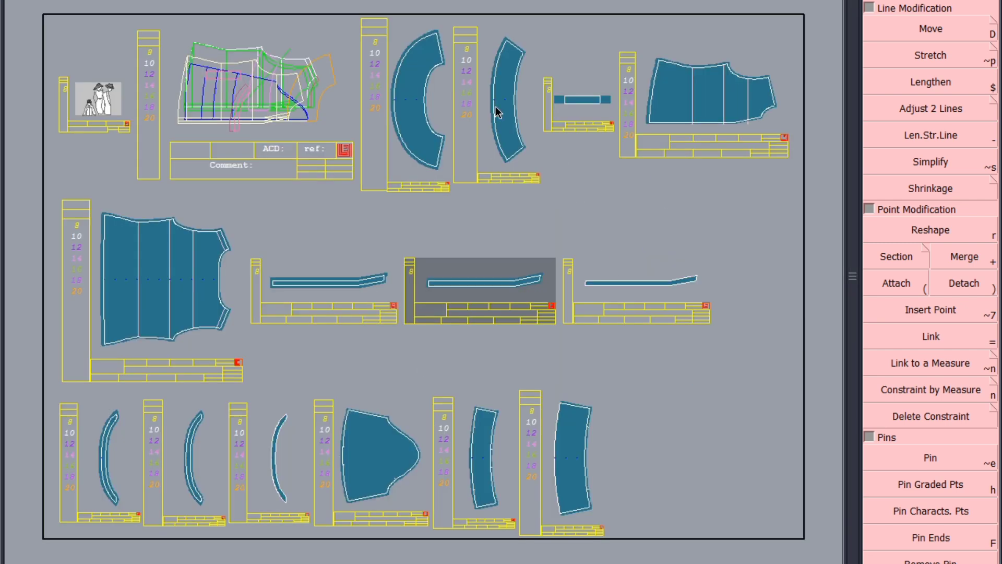
Step: Draw a horizontal grain axis across the SLV 1ST FRILL piece using the Axis tool with Maximum Constraint
{"action": "scroll", "coordinate": [409, 65], "scroll_direction": "up", "scroll_amount": 5}
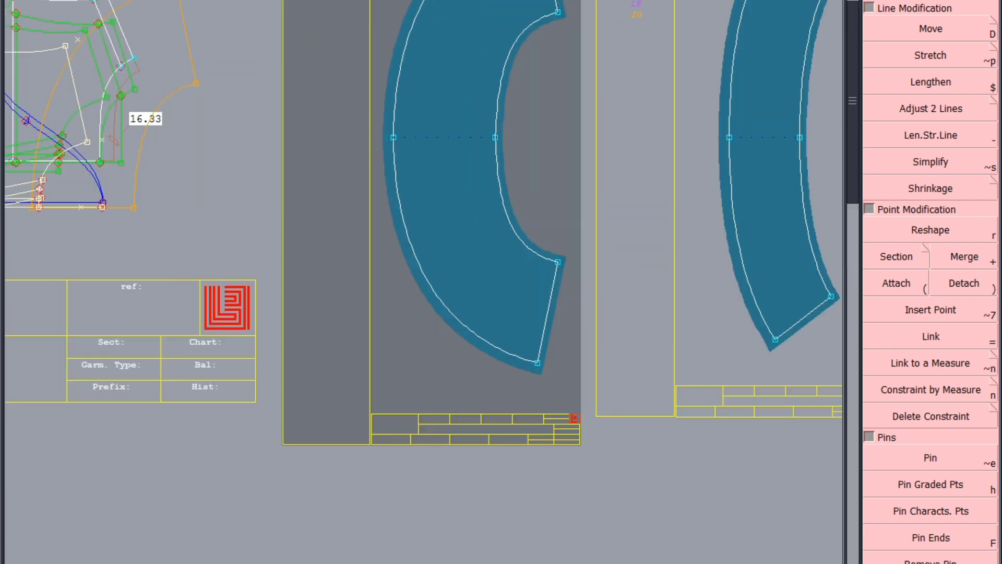
{"action": "key", "text": "F4"}
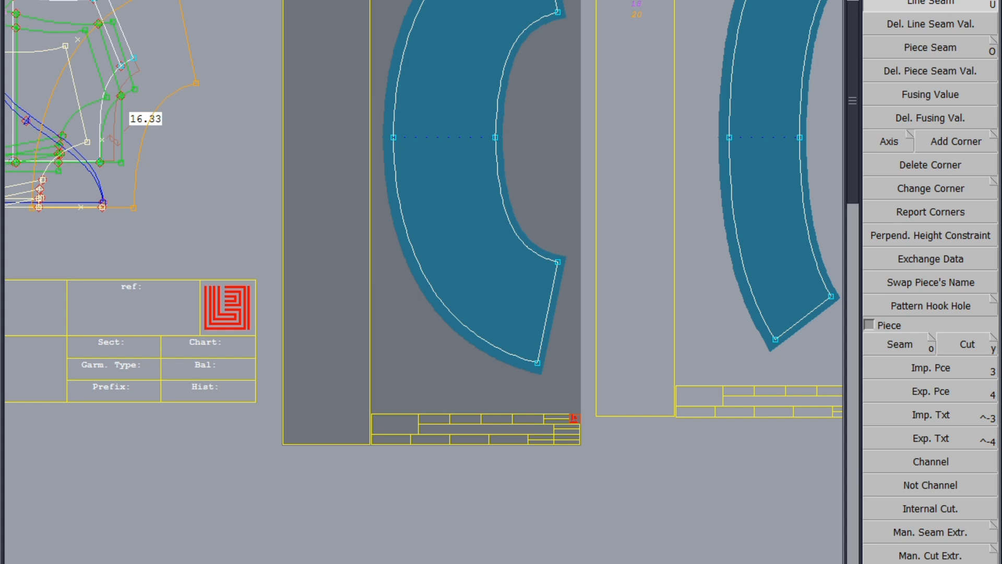
{"action": "left_click", "coordinate": [893, 147]}
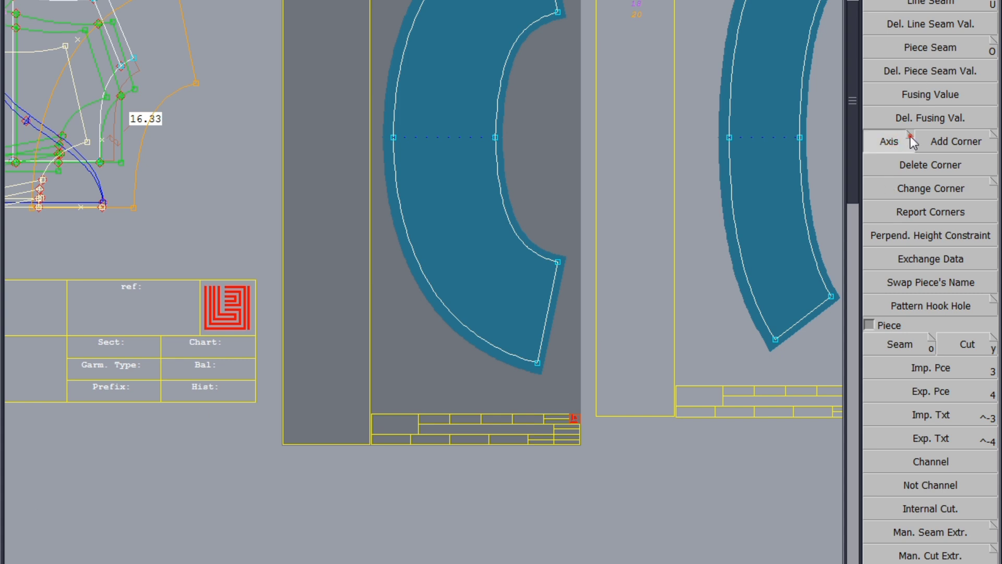
{"action": "left_click", "coordinate": [910, 136]}
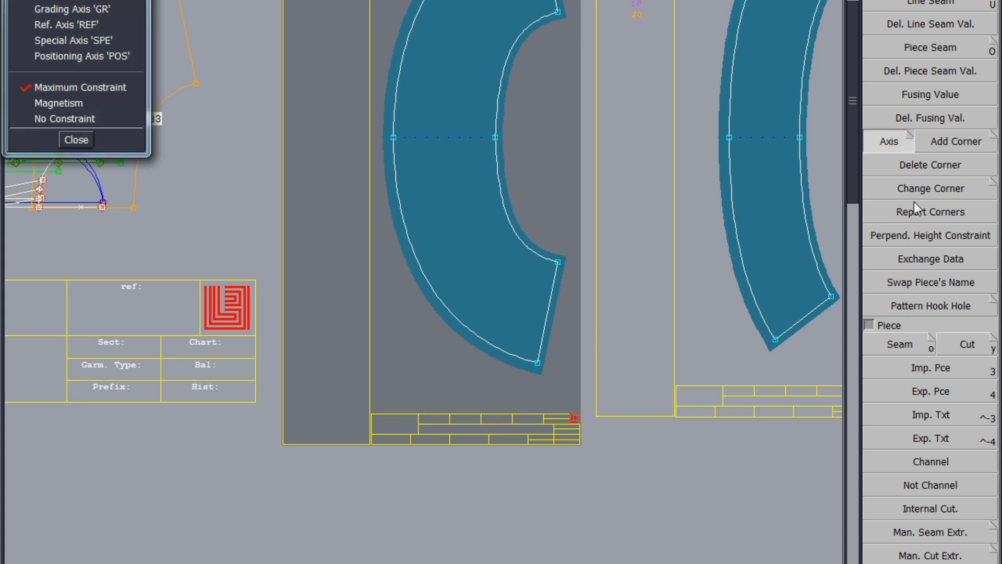
{"action": "left_click", "coordinate": [76, 140]}
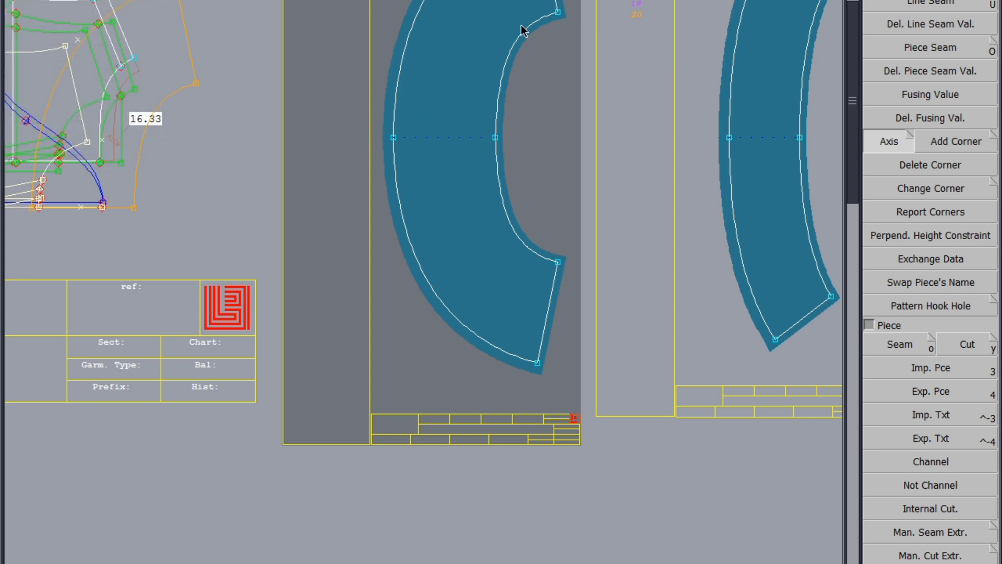
{"action": "scroll", "coordinate": [454, 68], "scroll_direction": "up", "scroll_amount": 3}
{"action": "left_click", "coordinate": [381, 126]}
{"action": "left_click", "coordinate": [505, 108]}
Step: Draw a horizontal grain axis on the SLV 2ND FRILL piece
{"action": "scroll", "coordinate": [174, 214], "scroll_direction": "down", "scroll_amount": 5}
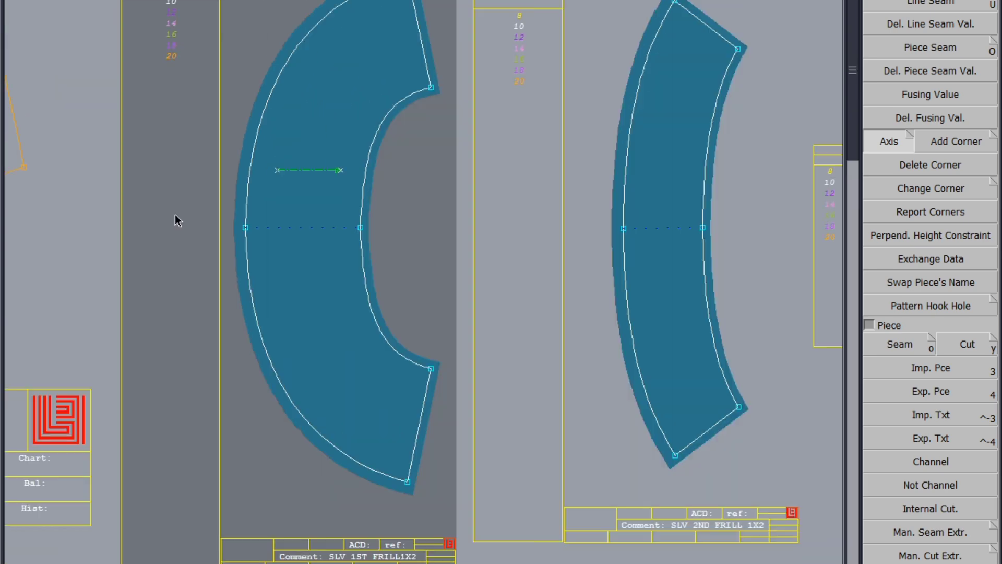
{"action": "scroll", "coordinate": [403, 184], "scroll_direction": "up", "scroll_amount": 4}
{"action": "left_click", "coordinate": [414, 211]}
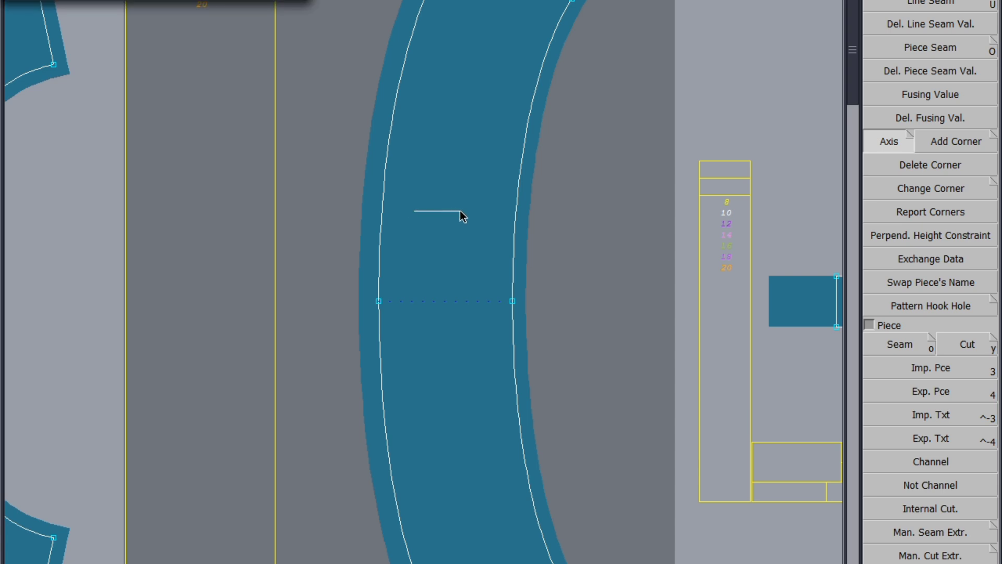
{"action": "left_click", "coordinate": [462, 211]}
Step: Draw a horizontal grain axis on the H/LOOP piece
{"action": "scroll", "coordinate": [195, 191], "scroll_direction": "down", "scroll_amount": 4}
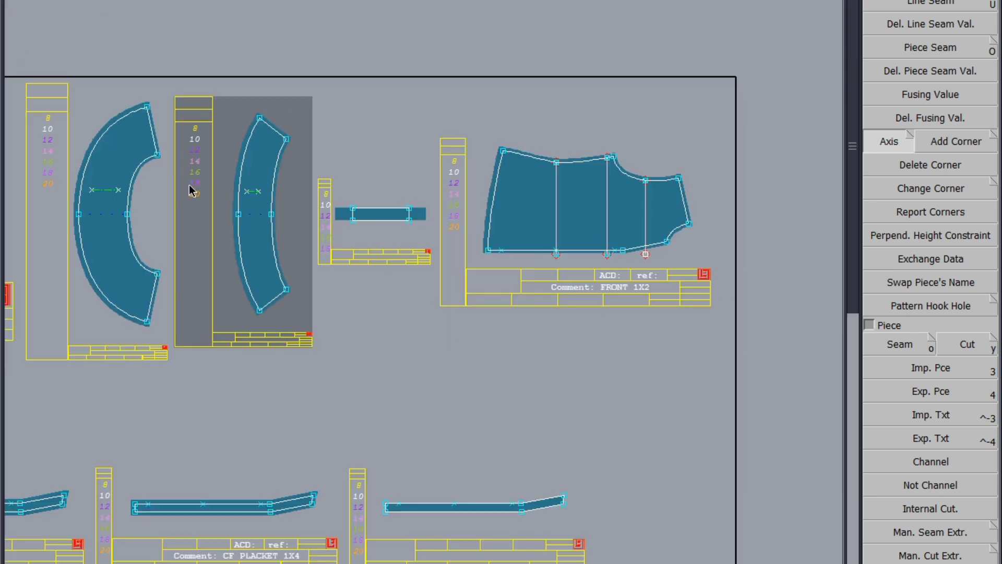
{"action": "scroll", "coordinate": [322, 217], "scroll_direction": "up", "scroll_amount": 6}
{"action": "left_click", "coordinate": [318, 211]}
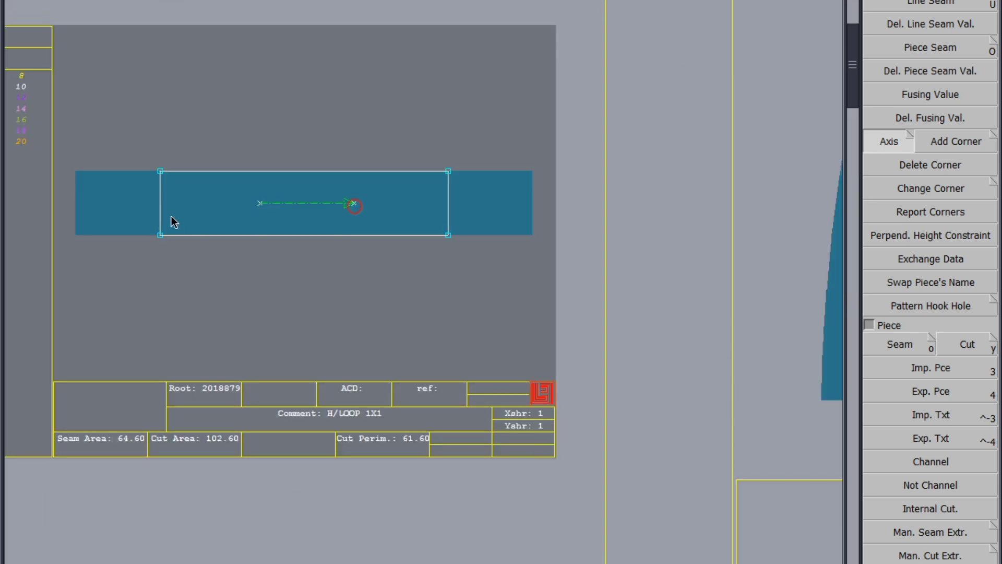
Step: Draw a horizontal grain axis on the FRONT 1X2 piece
{"action": "scroll", "coordinate": [171, 218], "scroll_direction": "down", "scroll_amount": 6}
{"action": "left_click", "coordinate": [394, 210]}
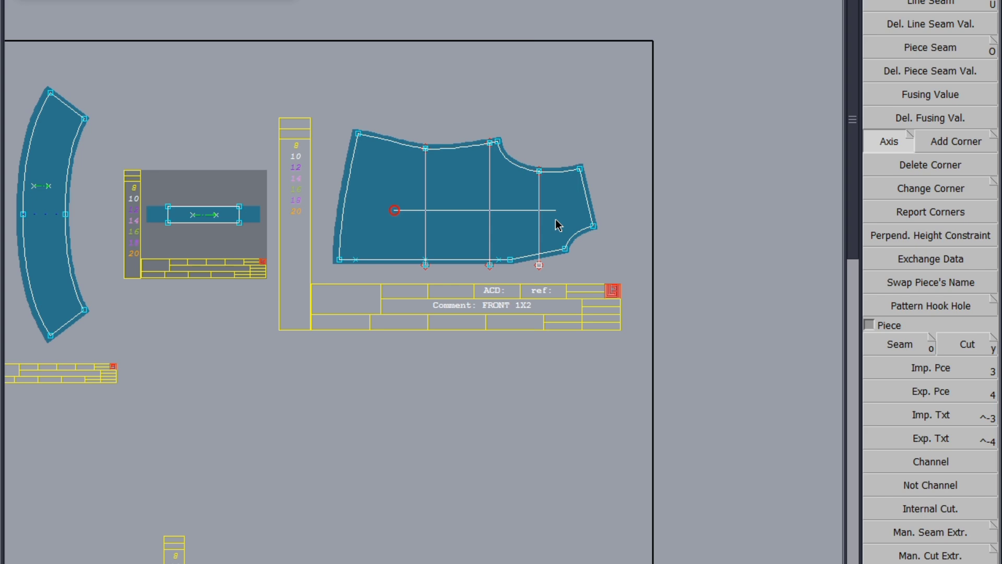
{"action": "left_click", "coordinate": [516, 225]}
Step: Draw a grain axis along the first CF PLACKET 1X4 piece
{"action": "scroll", "coordinate": [615, 157], "scroll_direction": "down", "scroll_amount": 5}
{"action": "scroll", "coordinate": [300, 255], "scroll_direction": "up", "scroll_amount": 2}
{"action": "scroll", "coordinate": [300, 254], "scroll_direction": "up", "scroll_amount": 4}
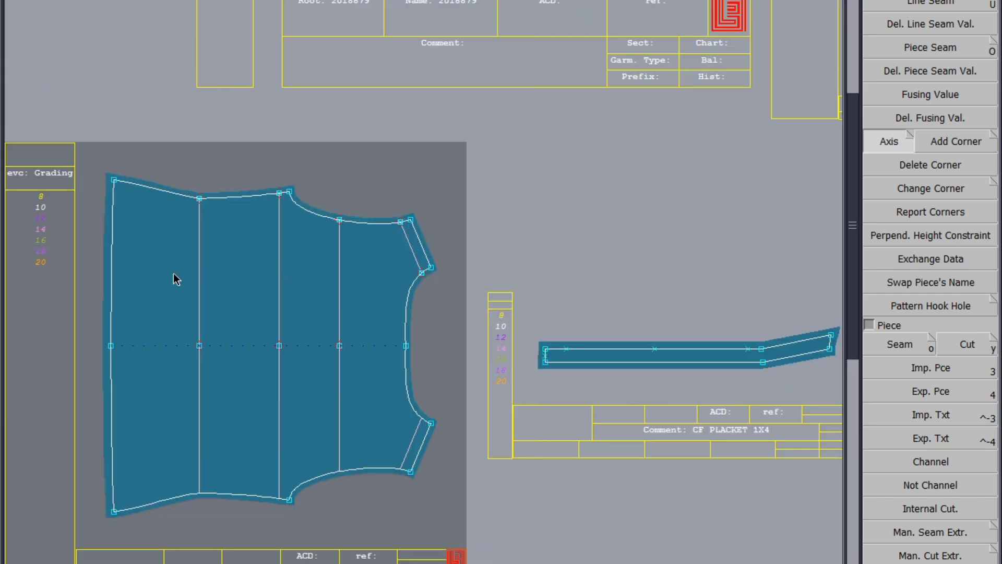
{"action": "scroll", "coordinate": [376, 299], "scroll_direction": "down", "scroll_amount": 3}
{"action": "scroll", "coordinate": [411, 300], "scroll_direction": "up", "scroll_amount": 5}
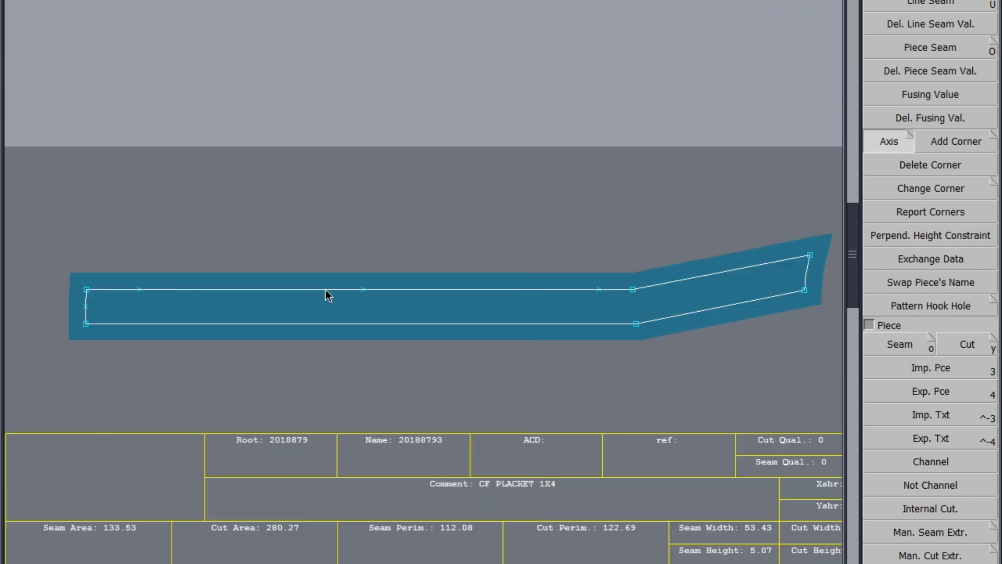
{"action": "scroll", "coordinate": [186, 253], "scroll_direction": "down", "scroll_amount": 4}
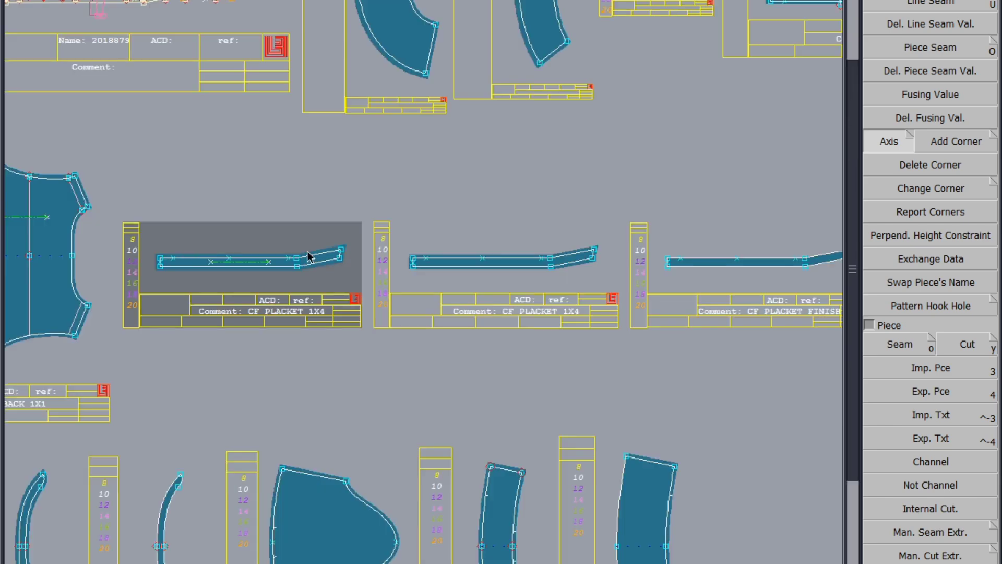
{"action": "scroll", "coordinate": [414, 267], "scroll_direction": "up", "scroll_amount": 6}
{"action": "left_click_drag", "start_coordinate": [387, 257], "coordinate": [651, 252]}
Step: Draw a grain axis along the CF PLACKET FINISH piece
{"action": "scroll", "coordinate": [151, 236], "scroll_direction": "down", "scroll_amount": 5}
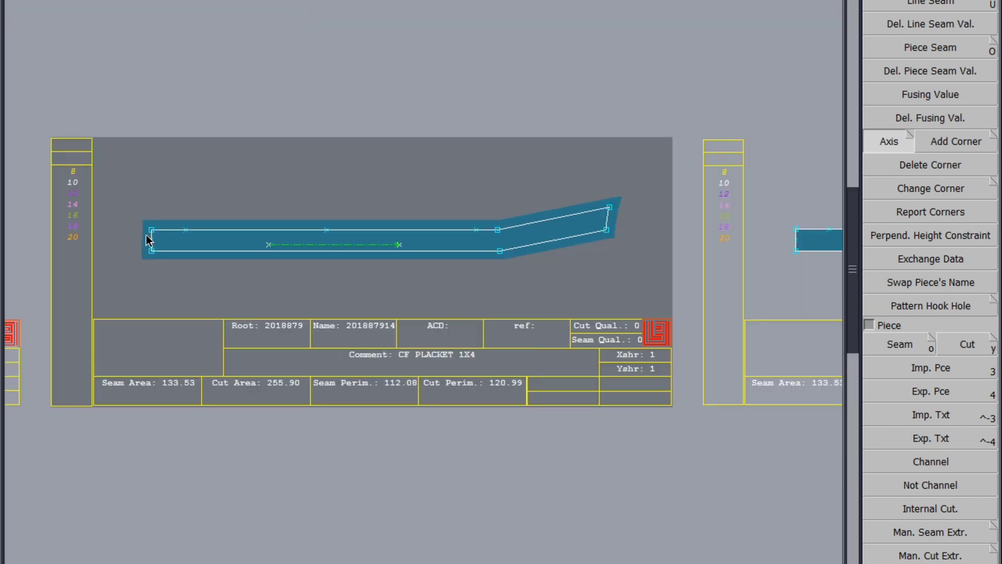
{"action": "scroll", "coordinate": [481, 243], "scroll_direction": "up", "scroll_amount": 2}
{"action": "left_click_drag", "start_coordinate": [586, 241], "coordinate": [773, 241]}
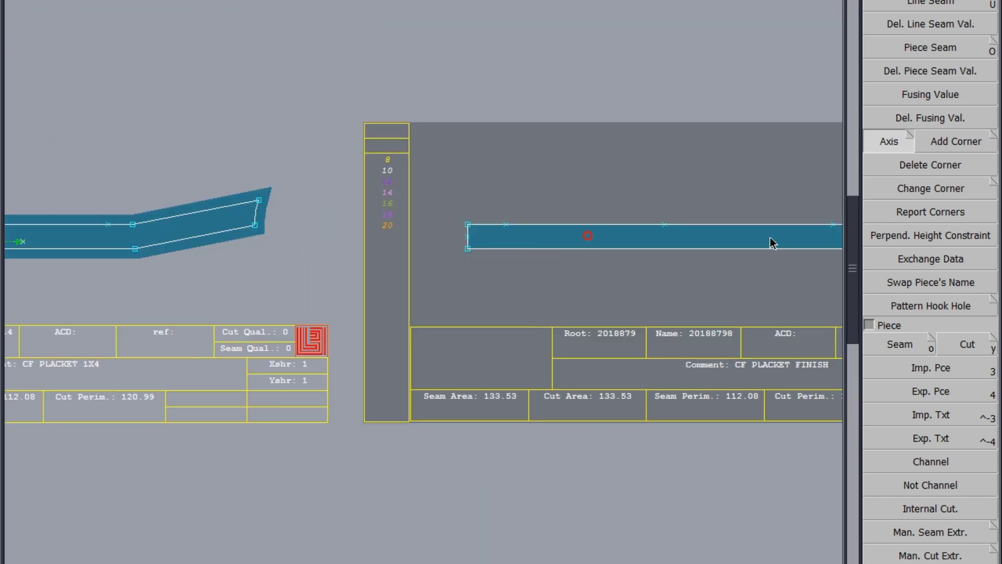
{"action": "scroll", "coordinate": [661, 208], "scroll_direction": "down", "scroll_amount": 5}
{"action": "scroll", "coordinate": [373, 332], "scroll_direction": "up", "scroll_amount": 6}
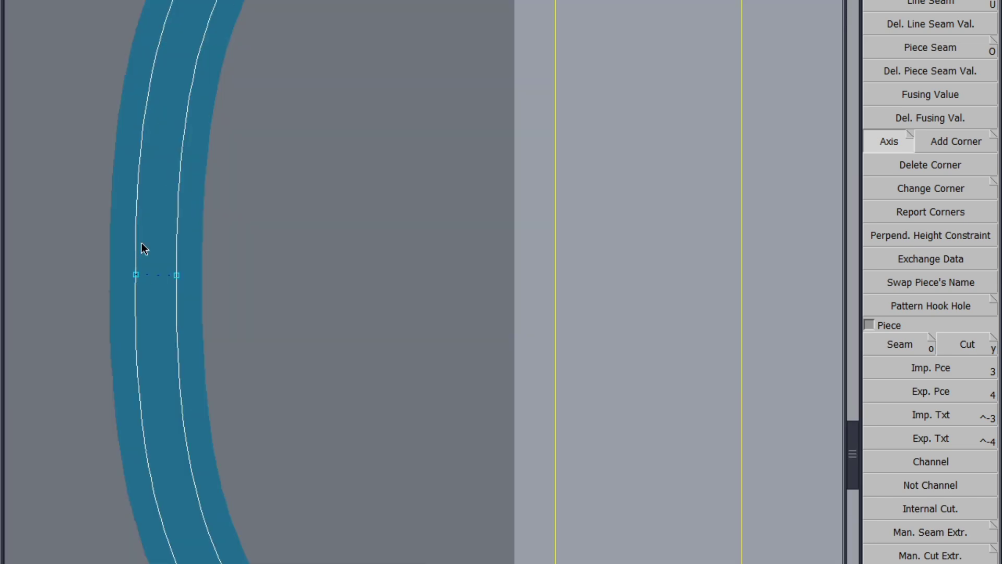
Step: Draw short horizontal grain axes on the copied curved band pieces
{"action": "left_click", "coordinate": [149, 243]}
{"action": "scroll", "coordinate": [94, 257], "scroll_direction": "down", "scroll_amount": 3}
{"action": "scroll", "coordinate": [536, 256], "scroll_direction": "up", "scroll_amount": 3}
{"action": "left_click", "coordinate": [543, 229]}
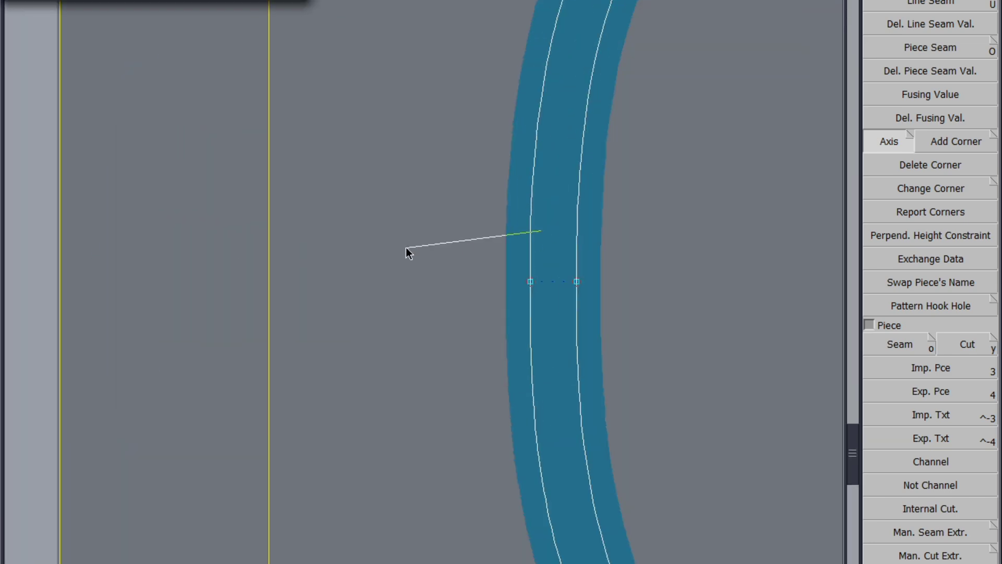
{"action": "scroll", "coordinate": [340, 221], "scroll_direction": "down", "scroll_amount": 6}
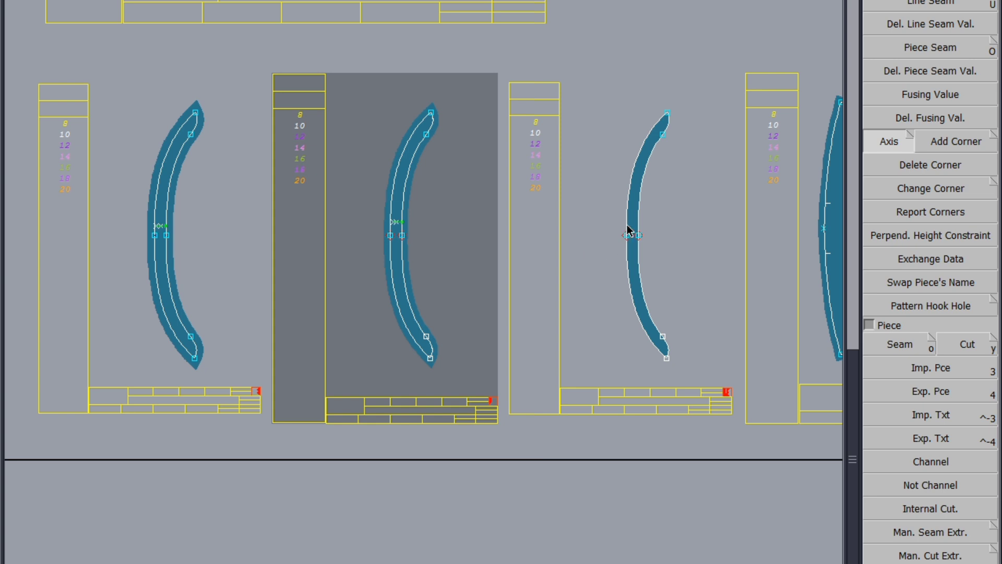
Step: Draw horizontal grain axes on the BAND FINISH and SLEEVE 1X2 pieces
{"action": "scroll", "coordinate": [630, 228], "scroll_direction": "up", "scroll_amount": 3}
{"action": "scroll", "coordinate": [630, 234], "scroll_direction": "up", "scroll_amount": 3}
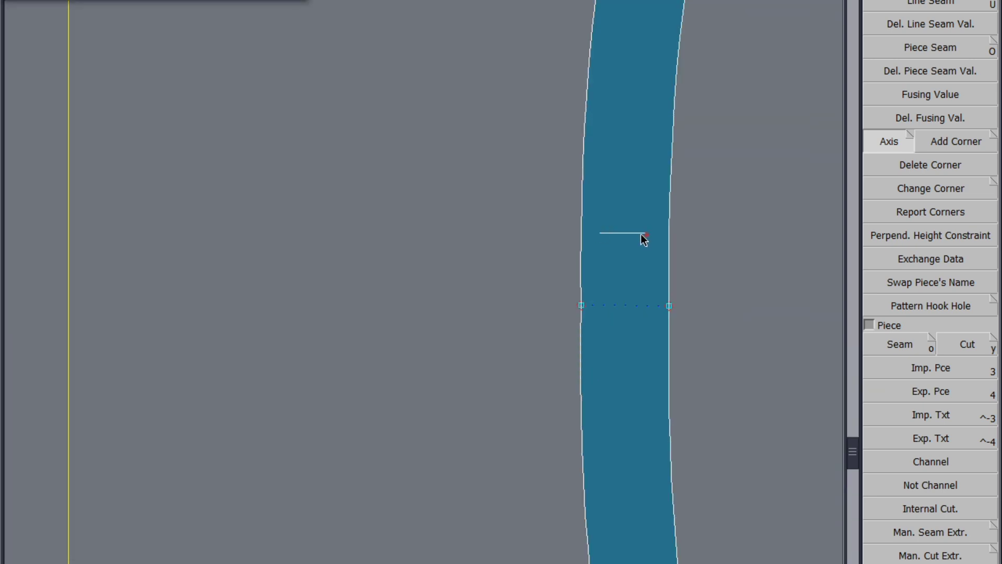
{"action": "scroll", "coordinate": [643, 235], "scroll_direction": "down", "scroll_amount": 5}
{"action": "scroll", "coordinate": [445, 213], "scroll_direction": "up", "scroll_amount": 3}
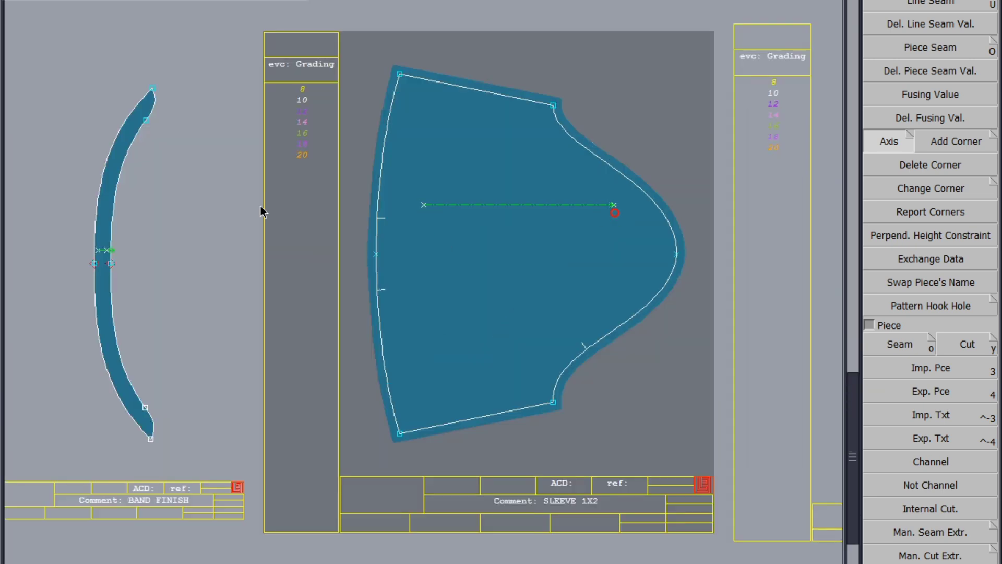
{"action": "scroll", "coordinate": [424, 209], "scroll_direction": "down", "scroll_amount": 5}
{"action": "scroll", "coordinate": [421, 211], "scroll_direction": "up", "scroll_amount": 4}
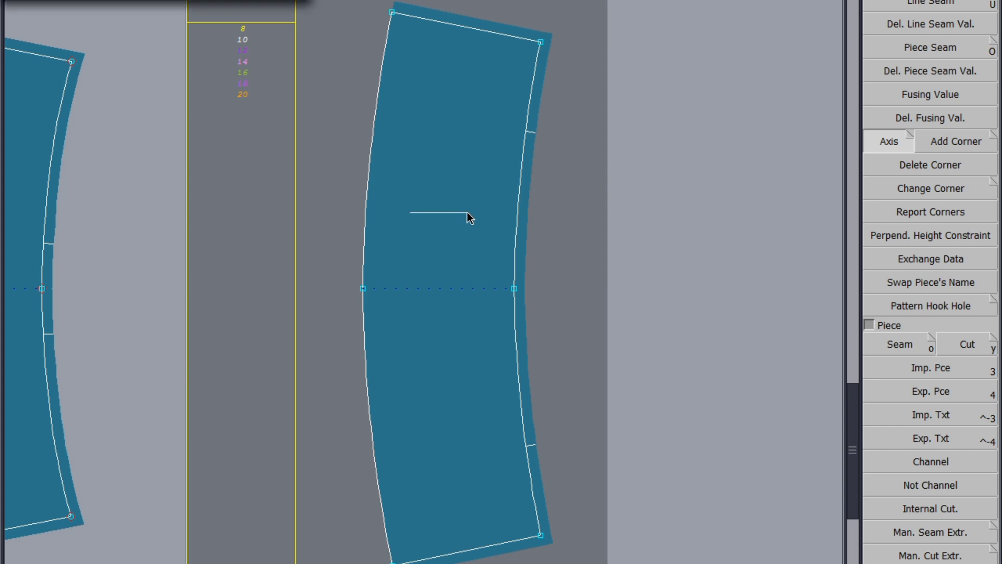
{"action": "scroll", "coordinate": [468, 212], "scroll_direction": "down", "scroll_amount": 5}
{"action": "scroll", "coordinate": [167, 260], "scroll_direction": "up", "scroll_amount": 4}
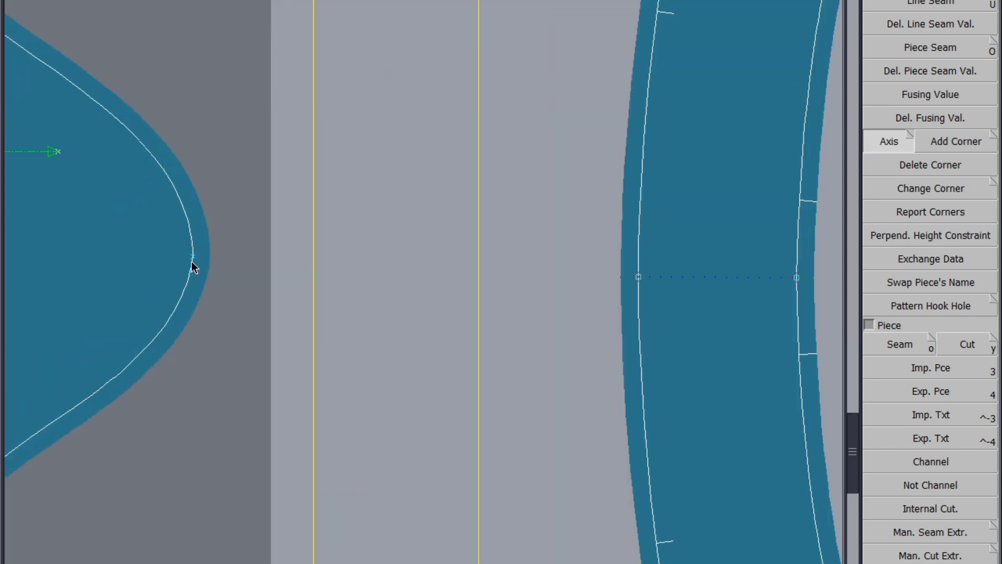
{"action": "key", "text": "F2"}
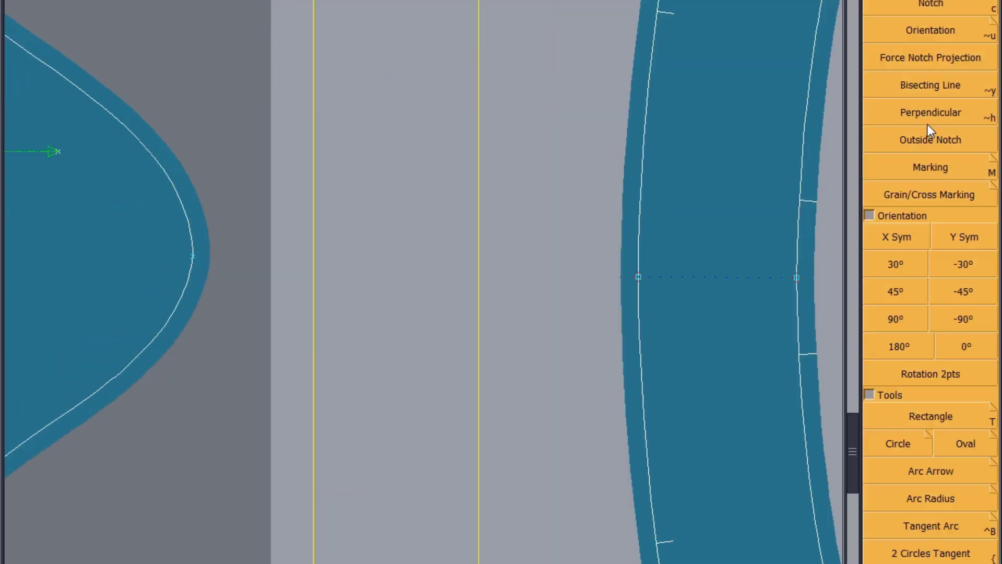
{"action": "left_click", "coordinate": [935, 3]}
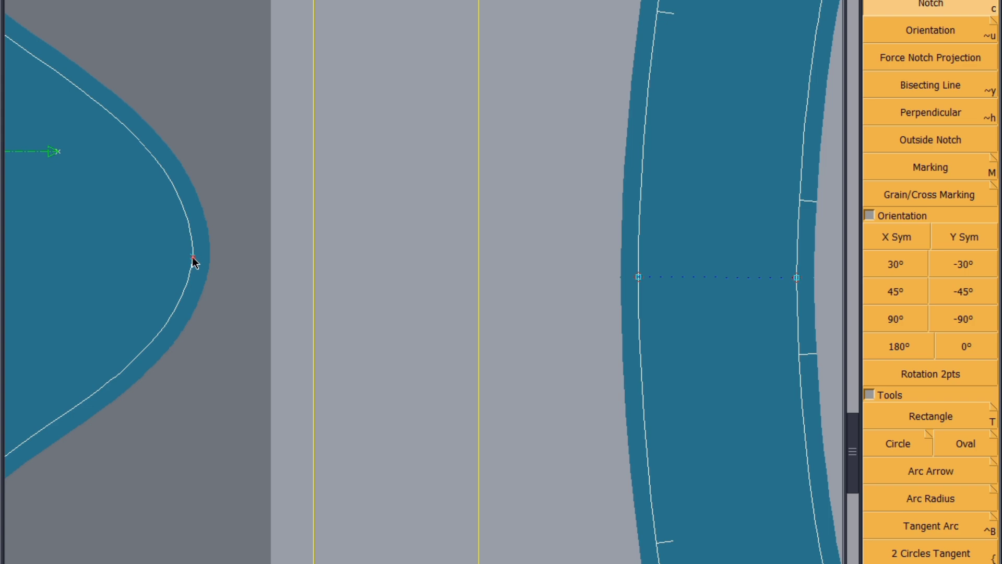
Step: Add a Developed point on the armhole curve of the FRONT 1X2 piece and switch to the Notch tool there
{"action": "scroll", "coordinate": [499, 349], "scroll_direction": "down", "scroll_amount": 2}
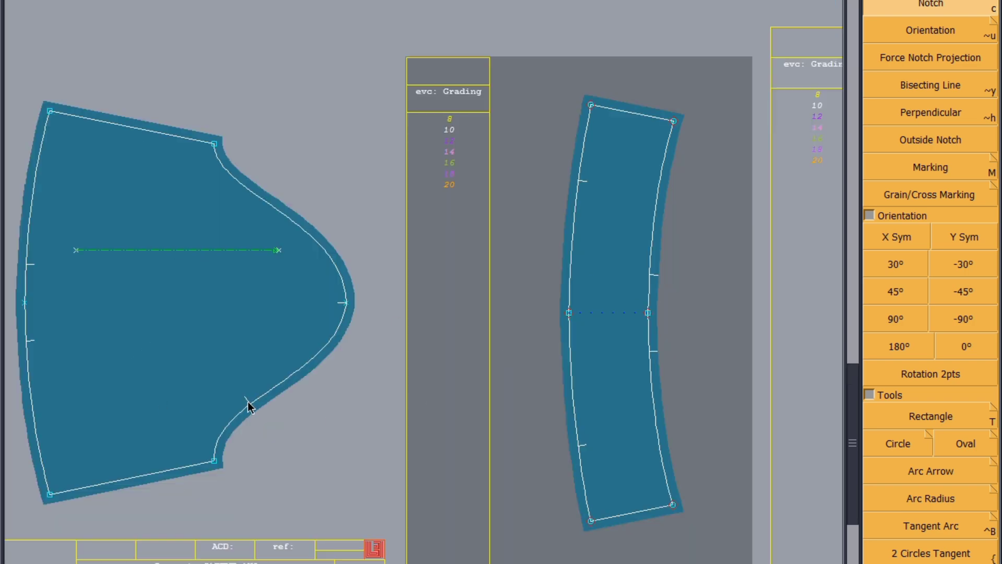
{"action": "scroll", "coordinate": [248, 414], "scroll_direction": "down", "scroll_amount": 5}
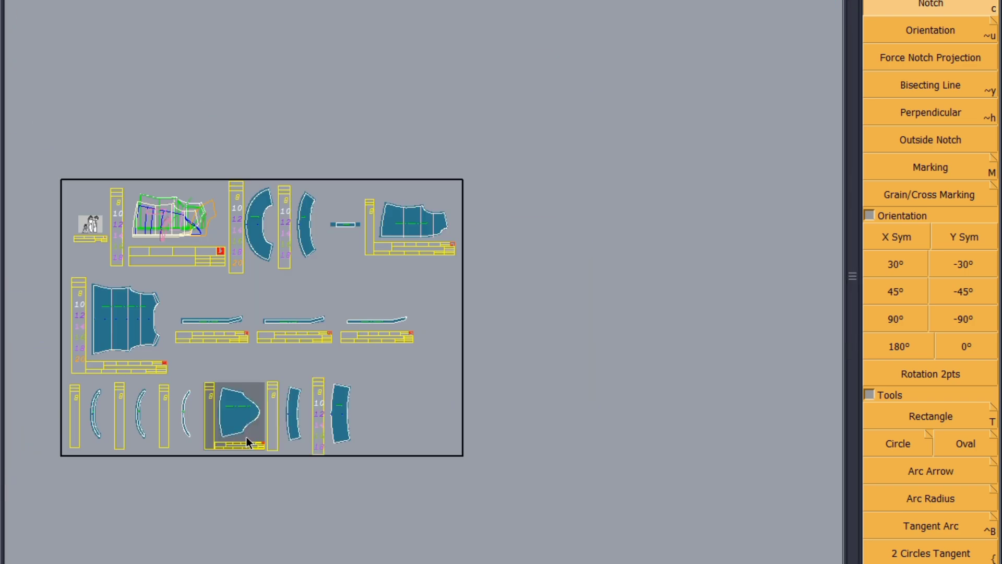
{"action": "scroll", "coordinate": [424, 214], "scroll_direction": "up", "scroll_amount": 5}
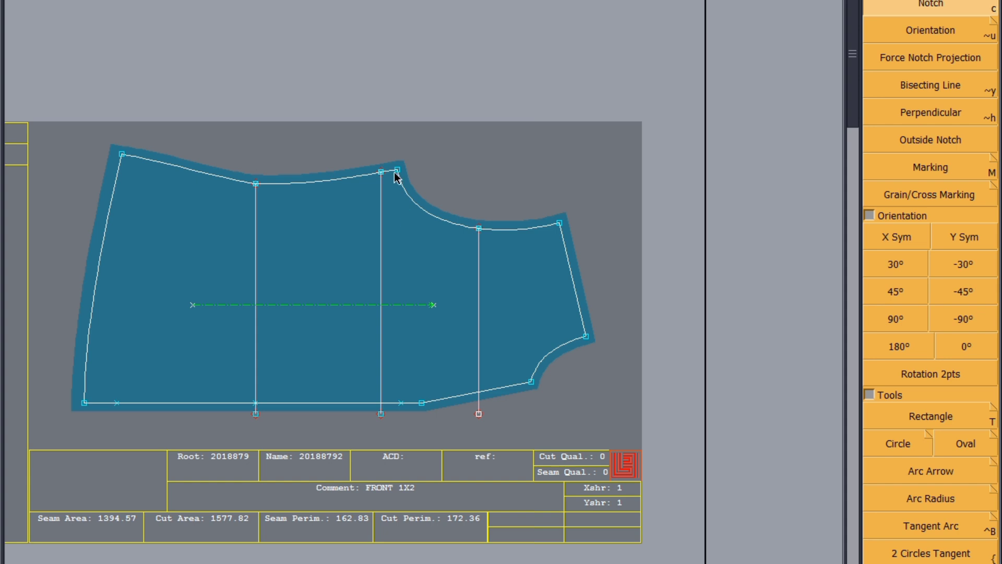
{"action": "scroll", "coordinate": [963, 216], "scroll_direction": "up", "scroll_amount": 10}
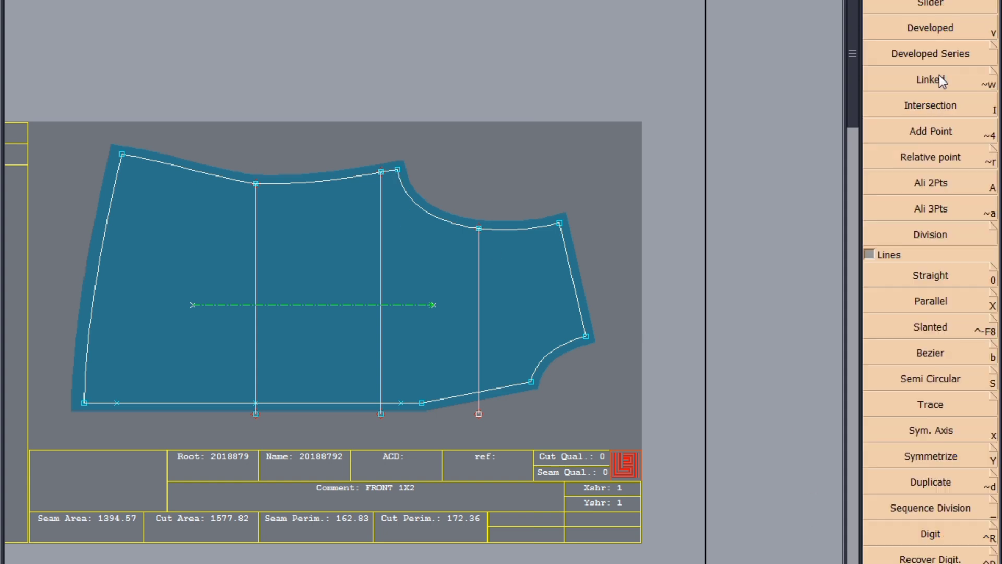
{"action": "left_click", "coordinate": [932, 30]}
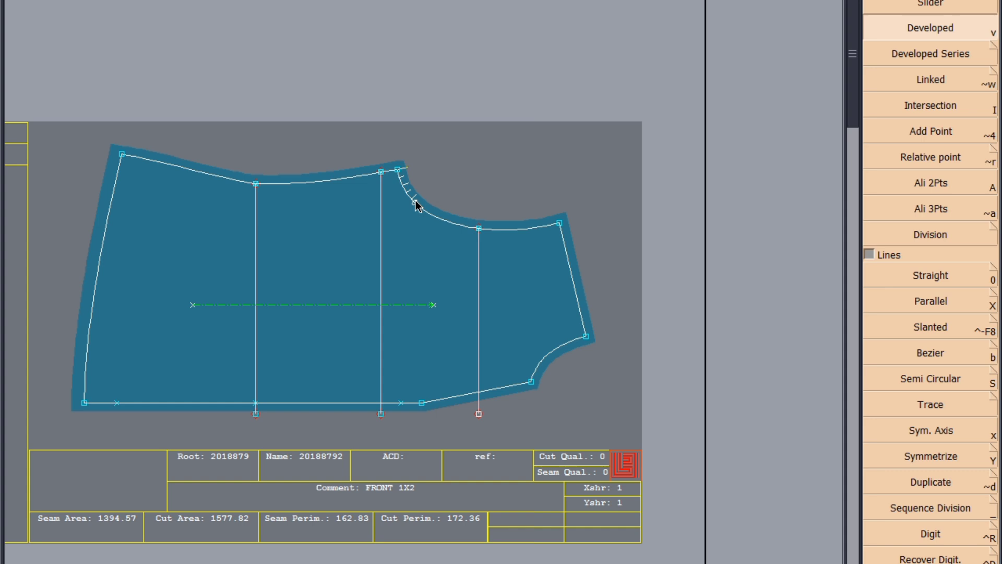
{"action": "left_click", "coordinate": [440, 218]}
{"action": "key", "text": "F2"}
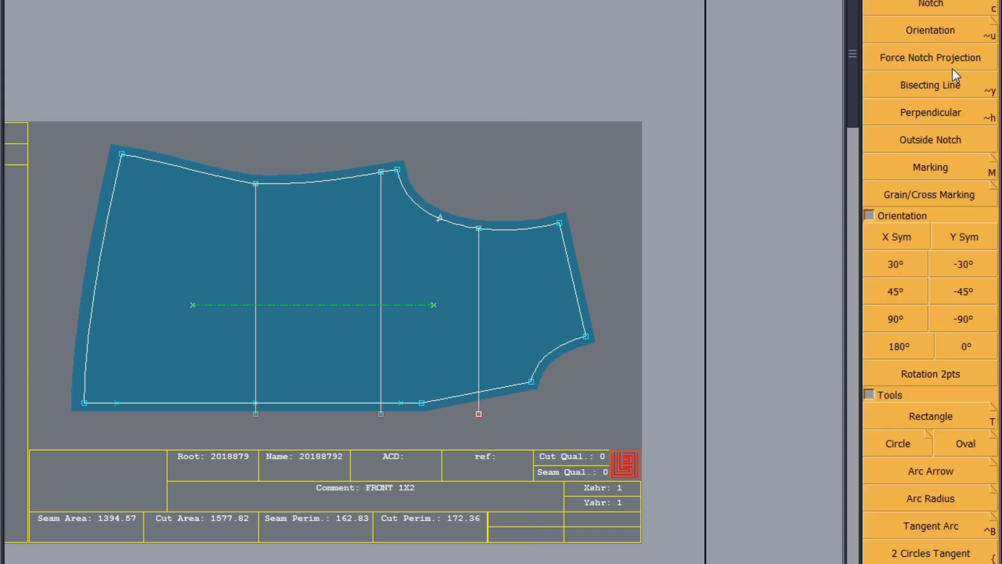
{"action": "left_click", "coordinate": [933, 3]}
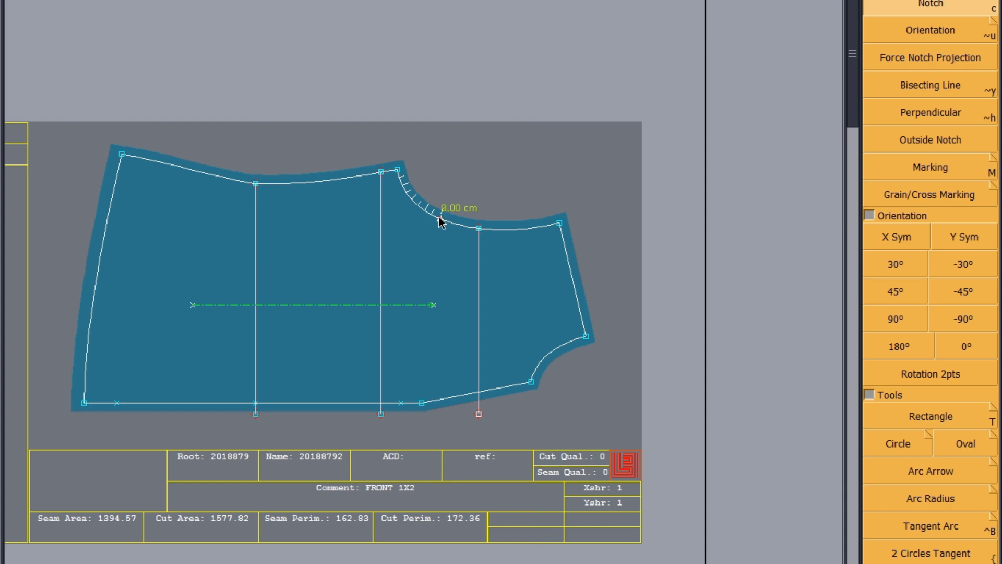
Step: Save the model, continuing past the anomalies dialog, and zoom out to show all pieces
{"action": "key", "text": "ctrl+s"}
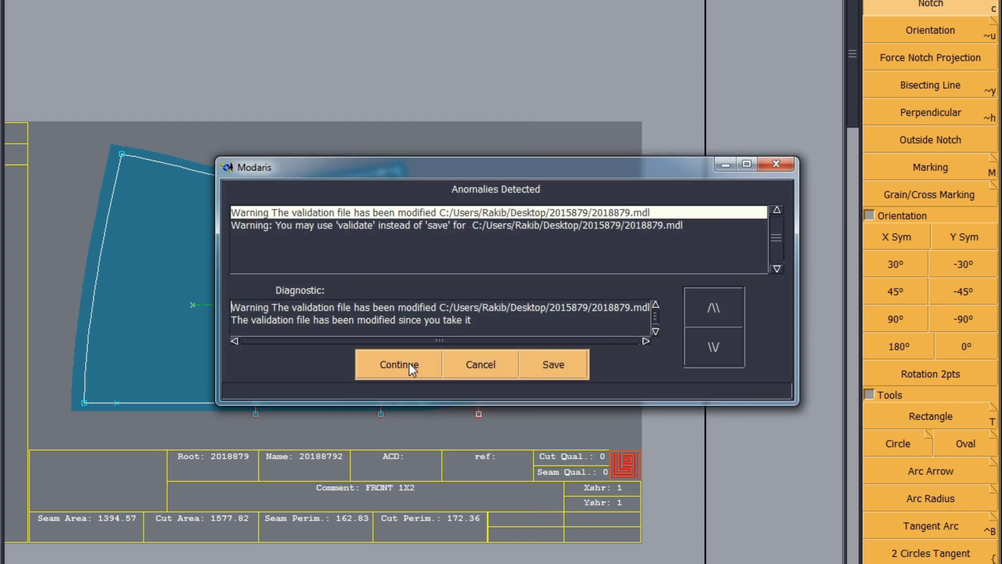
{"action": "left_click", "coordinate": [409, 362]}
{"action": "key", "text": "j"}
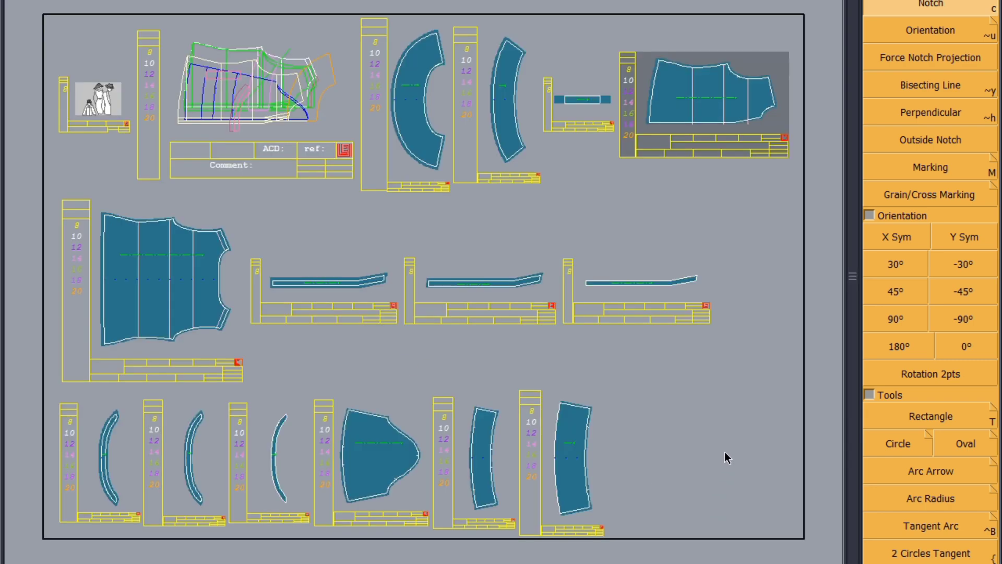
{"action": "key", "text": "F8"}
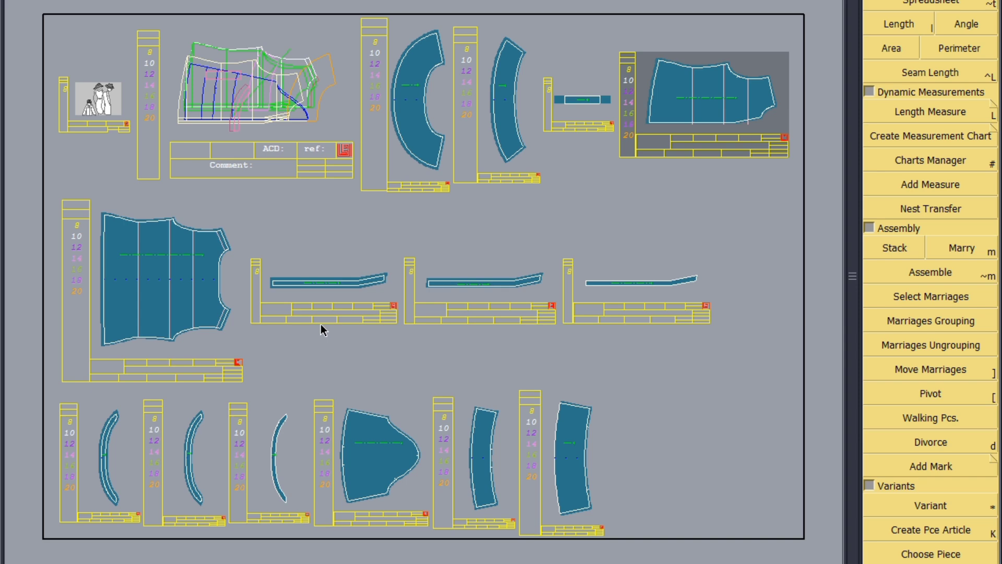
Step: Create a piece article and add the back, front, sleeve, frill, band, placket and cuff pieces to it
{"action": "key", "text": "ctrl+f"}
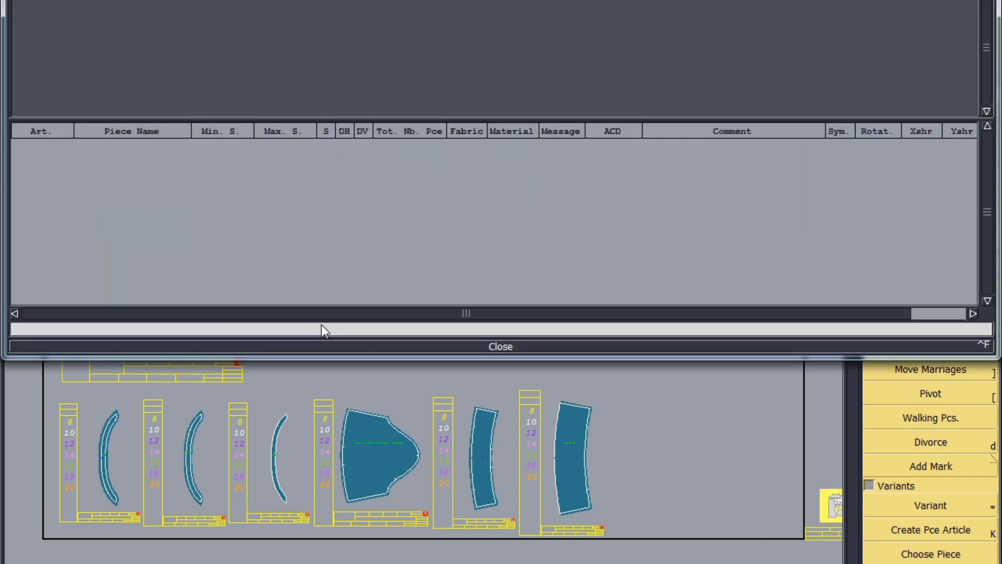
{"action": "left_click", "coordinate": [505, 344]}
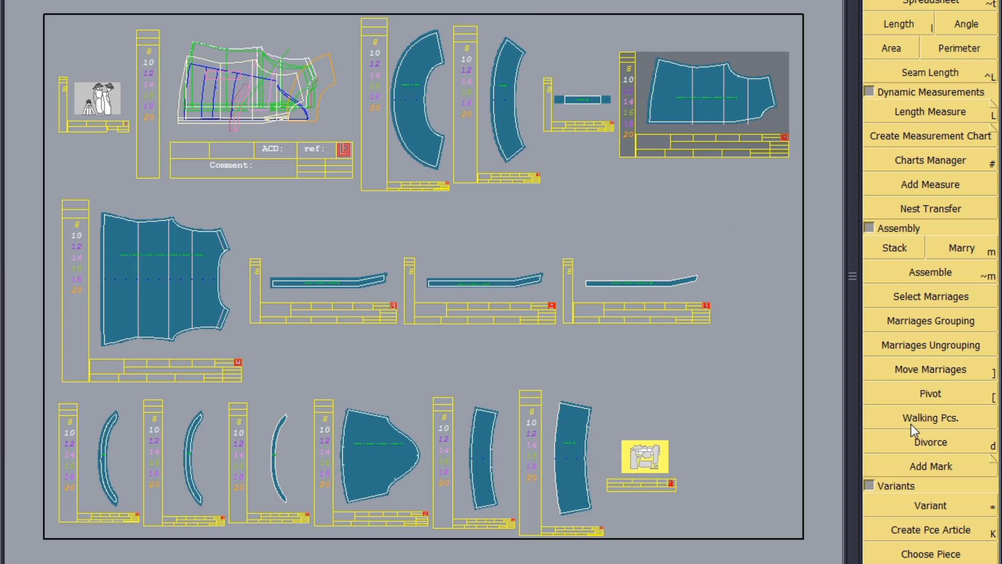
{"action": "left_click", "coordinate": [929, 528]}
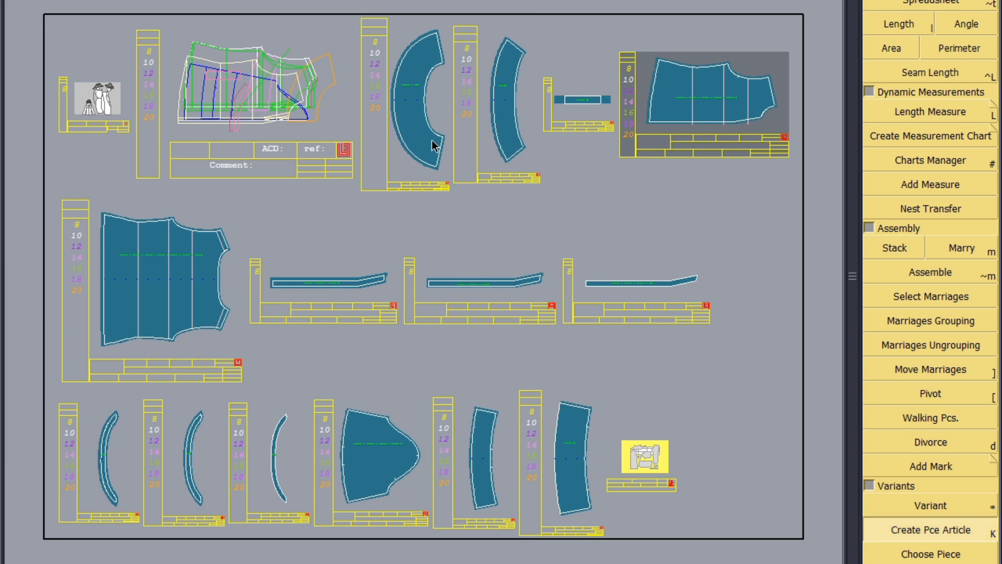
{"action": "left_click", "coordinate": [174, 283]}
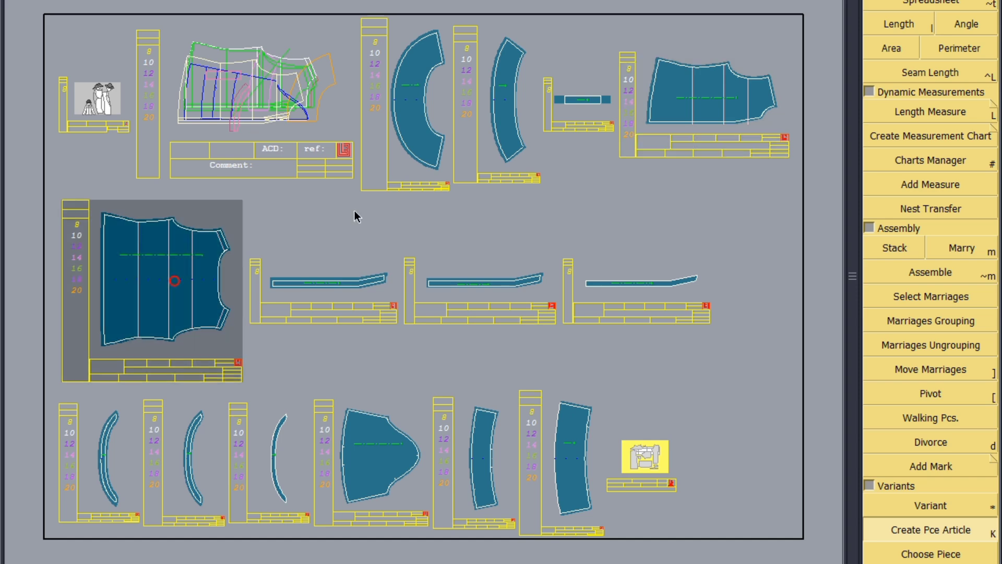
{"action": "left_click", "coordinate": [423, 122]}
{"action": "left_click", "coordinate": [505, 99]}
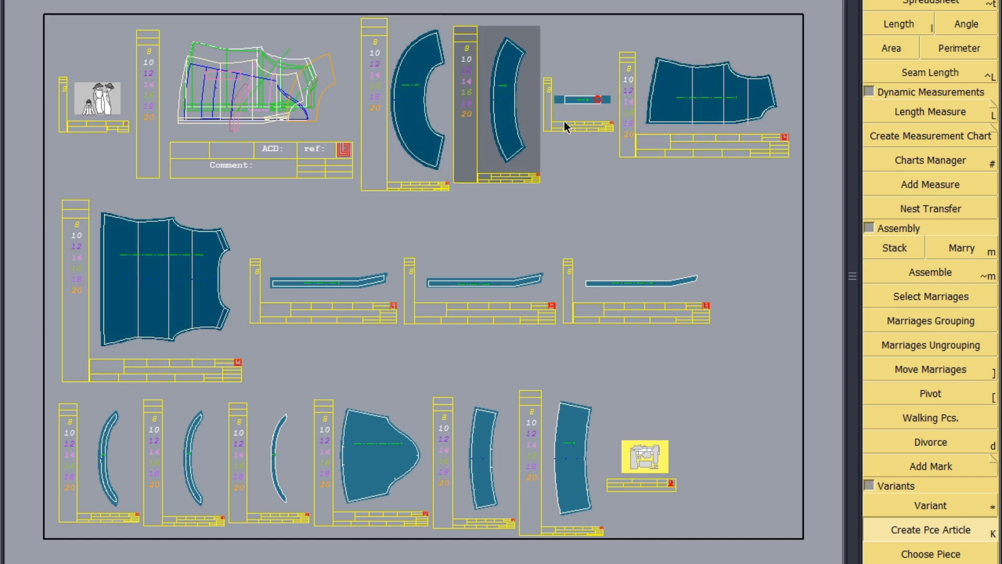
{"action": "left_click", "coordinate": [346, 289]}
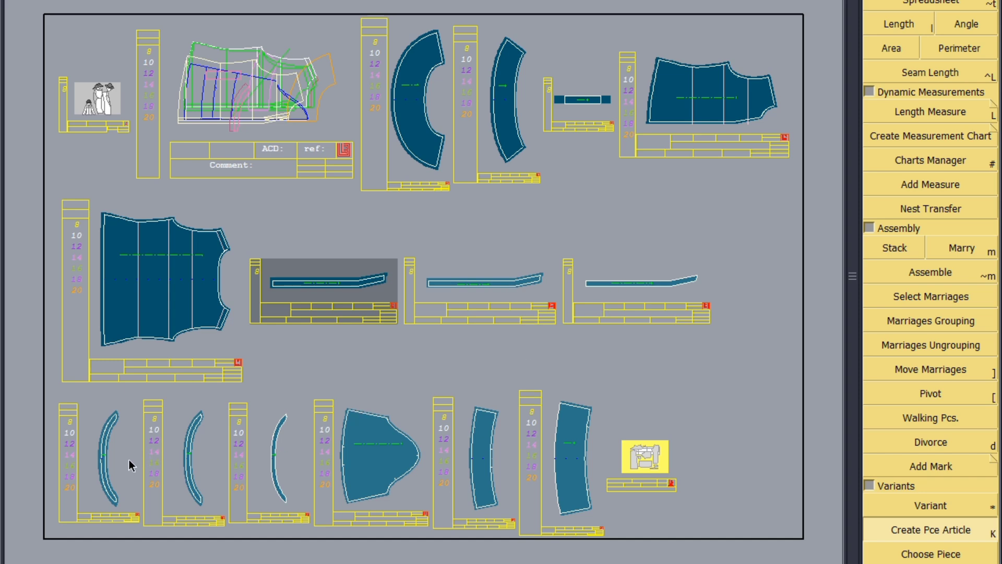
{"action": "left_click", "coordinate": [104, 473]}
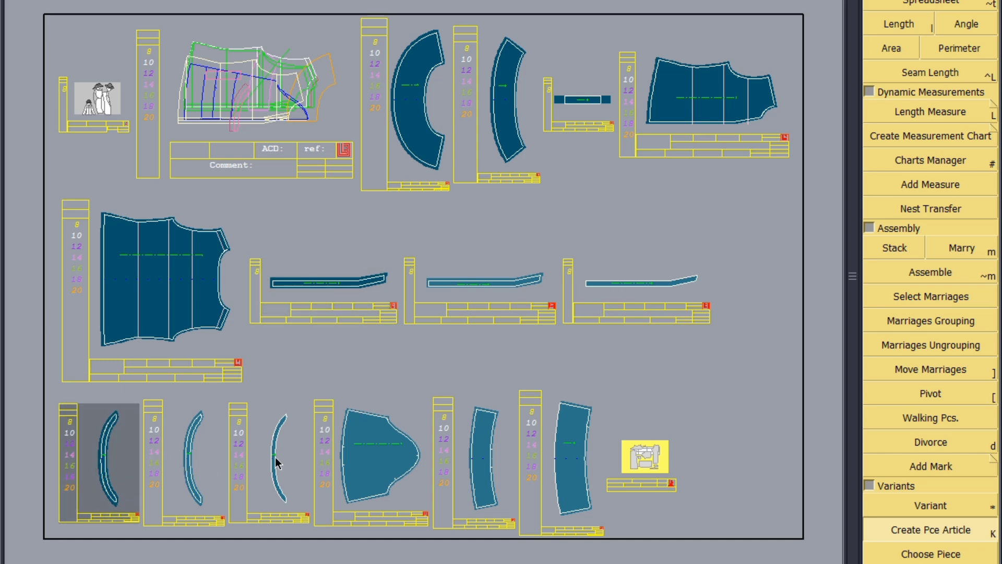
{"action": "left_click", "coordinate": [410, 464]}
{"action": "left_click", "coordinate": [491, 466]}
{"action": "left_click", "coordinate": [577, 465]}
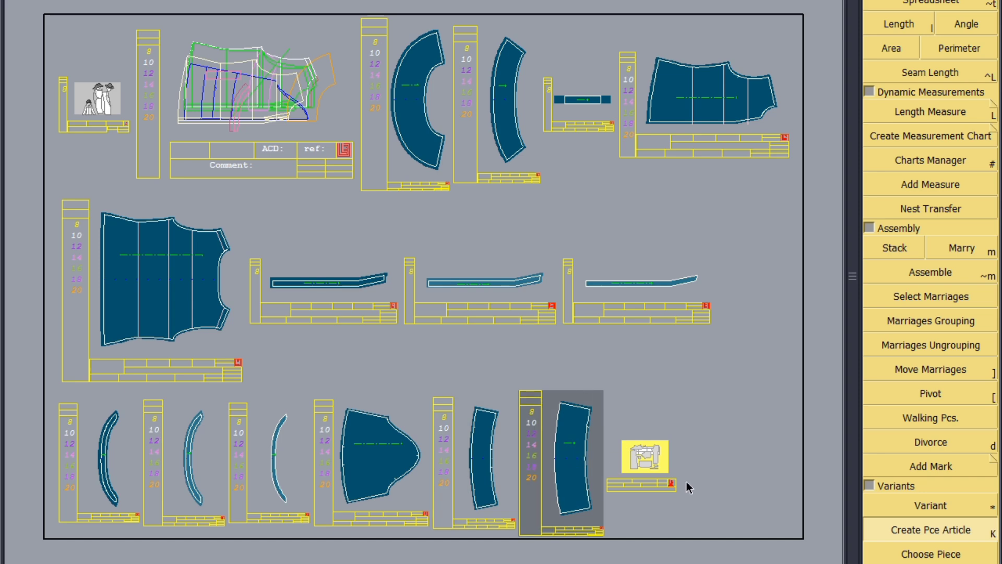
Step: Open the article spreadsheet and set the FRONT 1X2 and SLV 1ST FRILL1X2 rows to S 0 and DH 1
{"action": "double_click", "coordinate": [649, 461]}
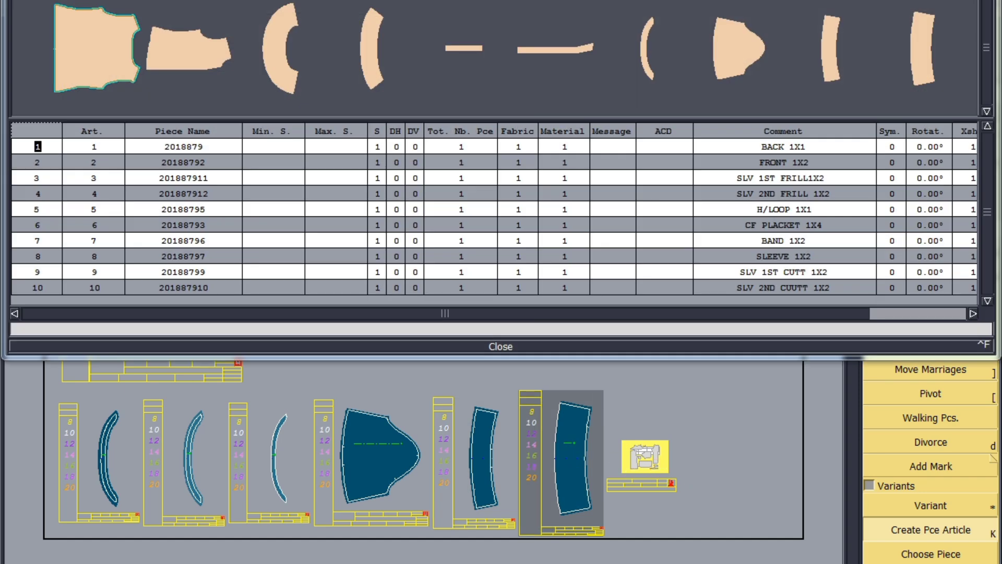
{"action": "double_click", "coordinate": [325, 1]}
{"action": "left_click", "coordinate": [390, 139]}
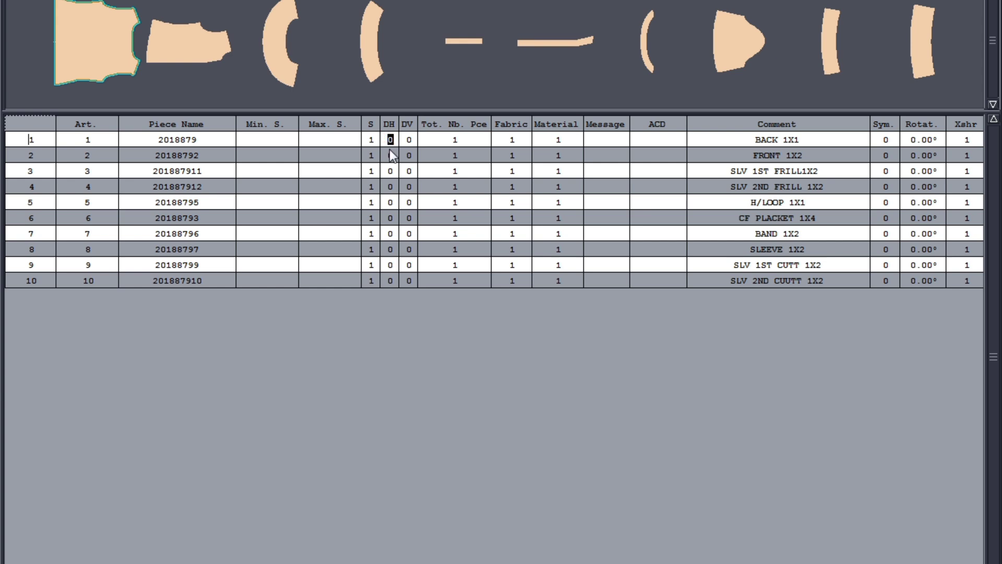
{"action": "left_click", "coordinate": [391, 154]}
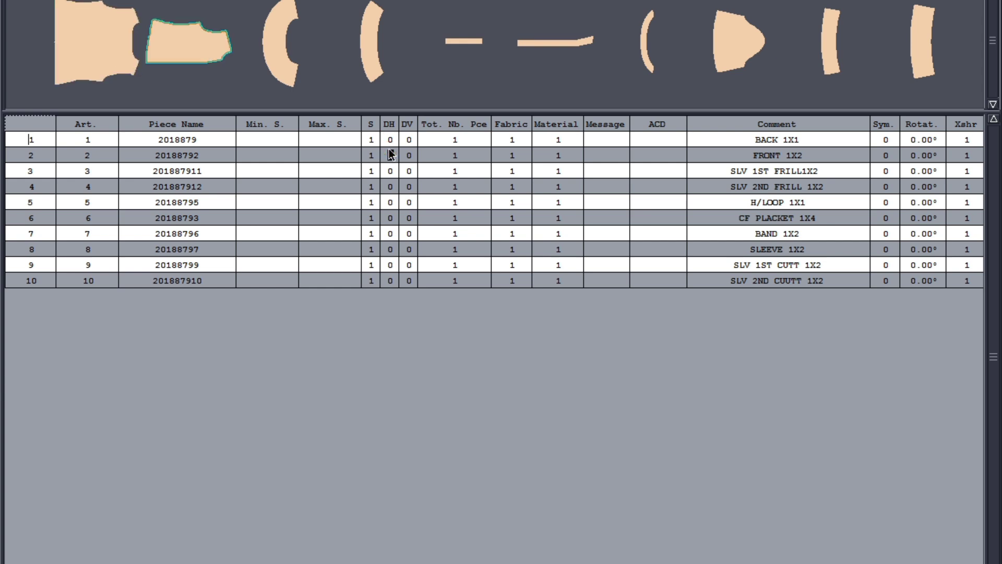
{"action": "type", "text": "1"}
{"action": "key", "text": "Left"}
{"action": "type", "text": "0"}
{"action": "key", "text": "Return"}
{"action": "left_click", "coordinate": [392, 170]}
{"action": "type", "text": "1"}
{"action": "key", "text": "Left"}
{"action": "type", "text": "0"}
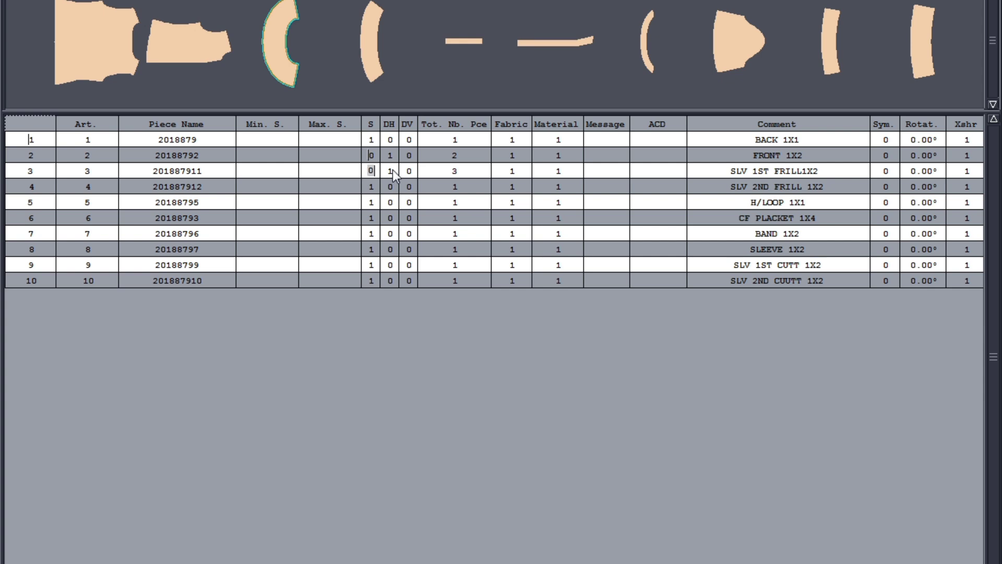
Step: Set DH to 1 for the second frill, band, sleeve and cuff rows, and DH 2 for CF PLACKET 1X4
{"action": "left_click", "coordinate": [395, 188]}
{"action": "type", "text": "0"}
{"action": "left_click", "coordinate": [393, 202]}
{"action": "left_click", "coordinate": [394, 218]}
{"action": "type", "text": "2"}
{"action": "left_click", "coordinate": [393, 233]}
{"action": "type", "text": "1"}
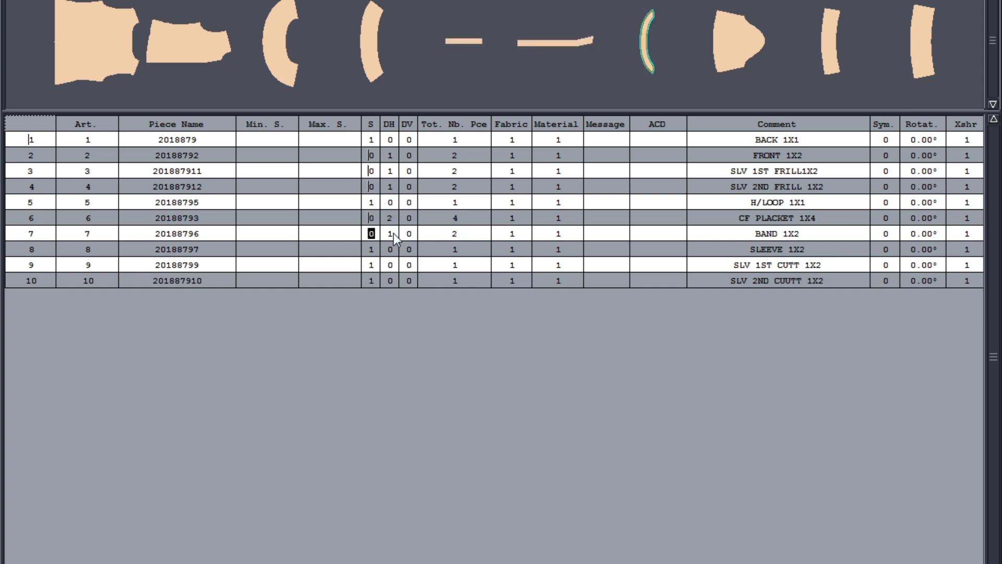
{"action": "left_click", "coordinate": [392, 249]}
{"action": "type", "text": "1"}
{"action": "left_click", "coordinate": [393, 265]}
{"action": "type", "text": "1"}
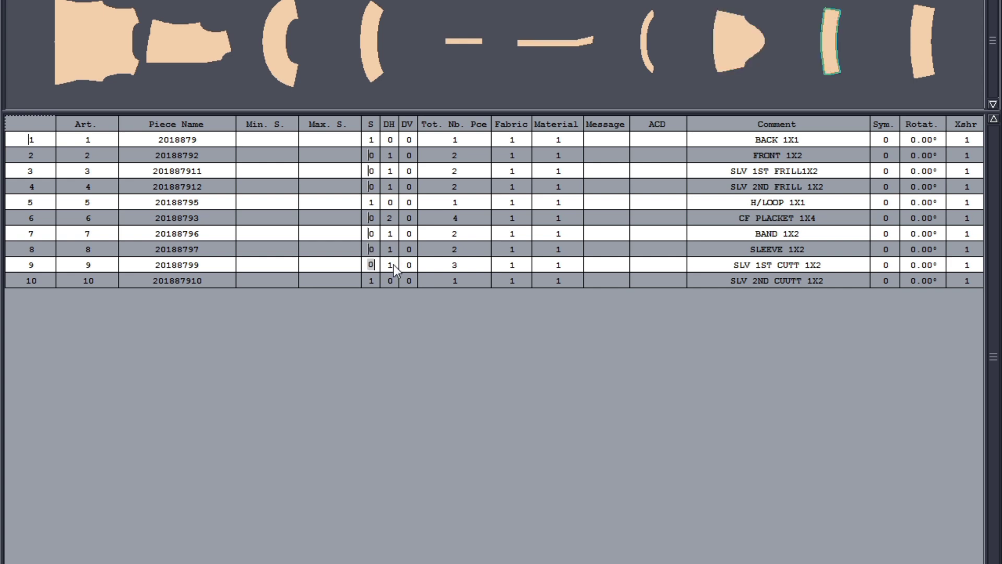
{"action": "left_click", "coordinate": [393, 278]}
{"action": "type", "text": "1"}
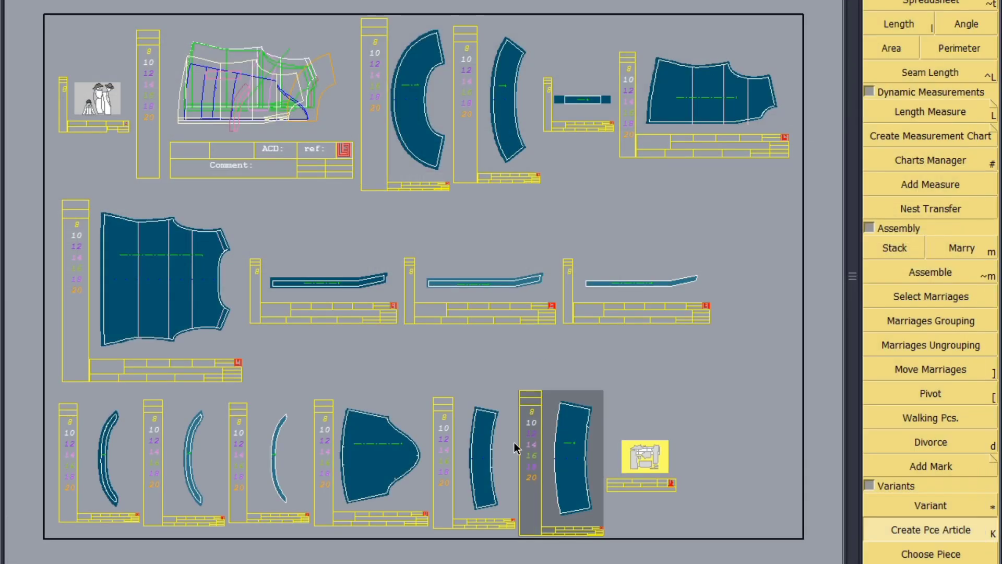
Step: Save the model, continuing past the anomalies dialog
{"action": "key", "text": "ctrl+s"}
{"action": "left_click", "coordinate": [427, 360]}
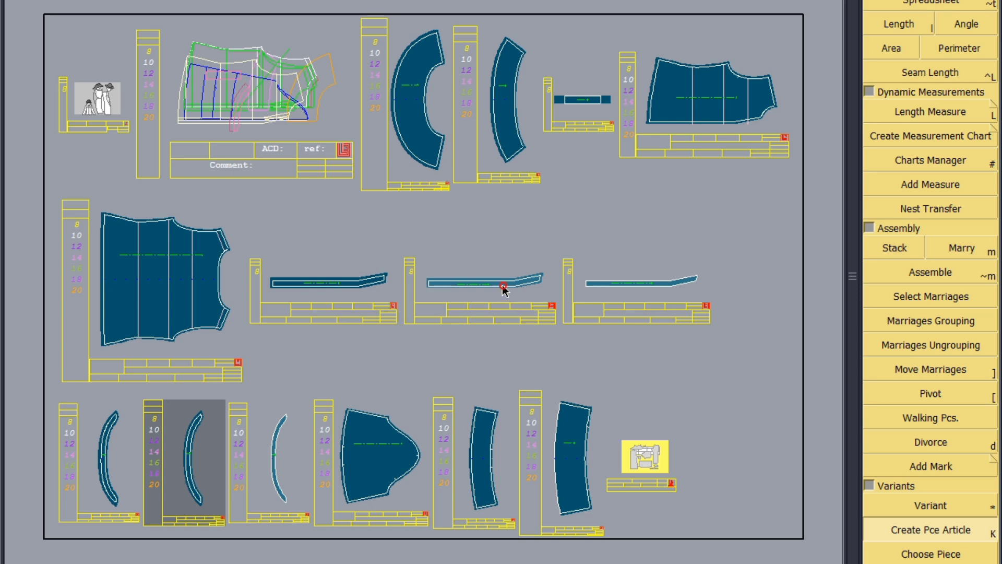
Step: Add the copied band and placket pieces to the article and open its spreadsheet full screen
{"action": "left_click", "coordinate": [949, 506]}
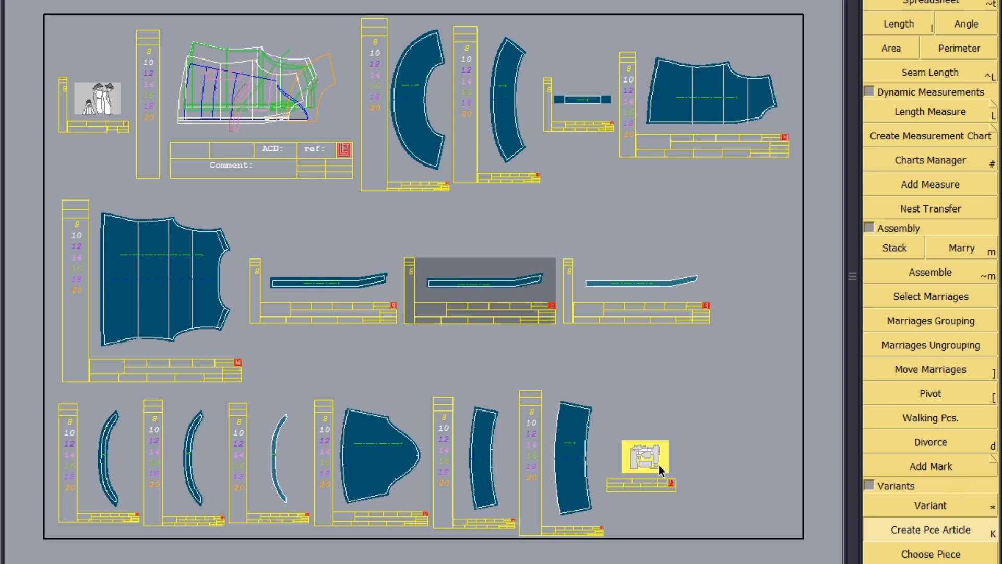
{"action": "left_click", "coordinate": [659, 465]}
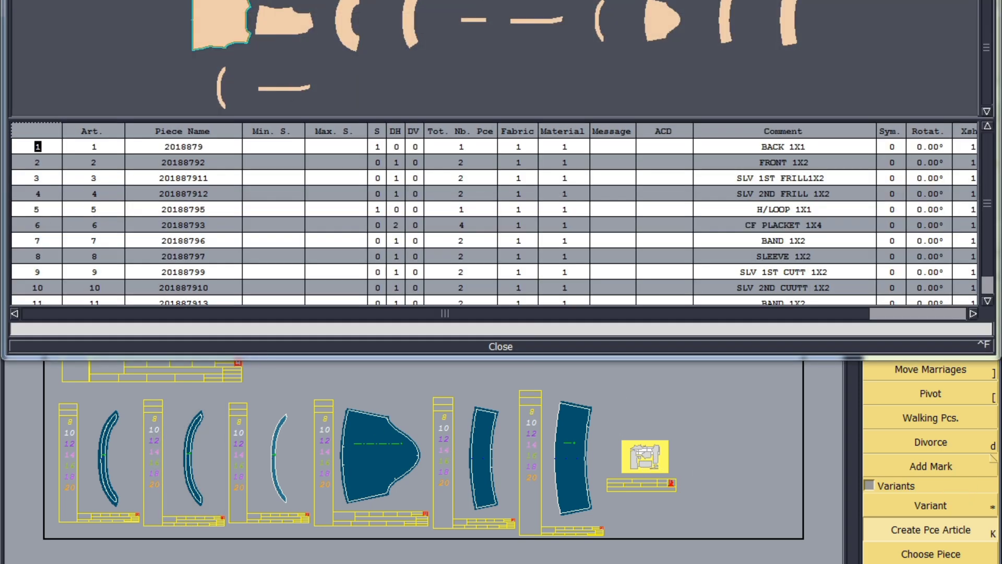
{"action": "key", "text": "super+Up"}
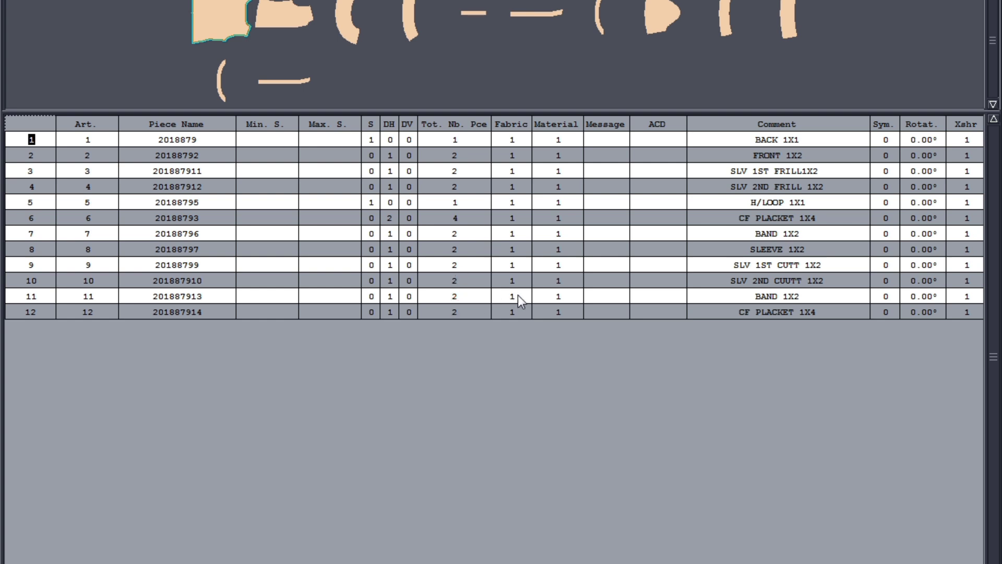
Step: Set the fabric of the copied BAND 1X2 and CF PLACKET 1X4 rows to FU
{"action": "left_click_drag", "start_coordinate": [511, 309], "coordinate": [509, 311]}
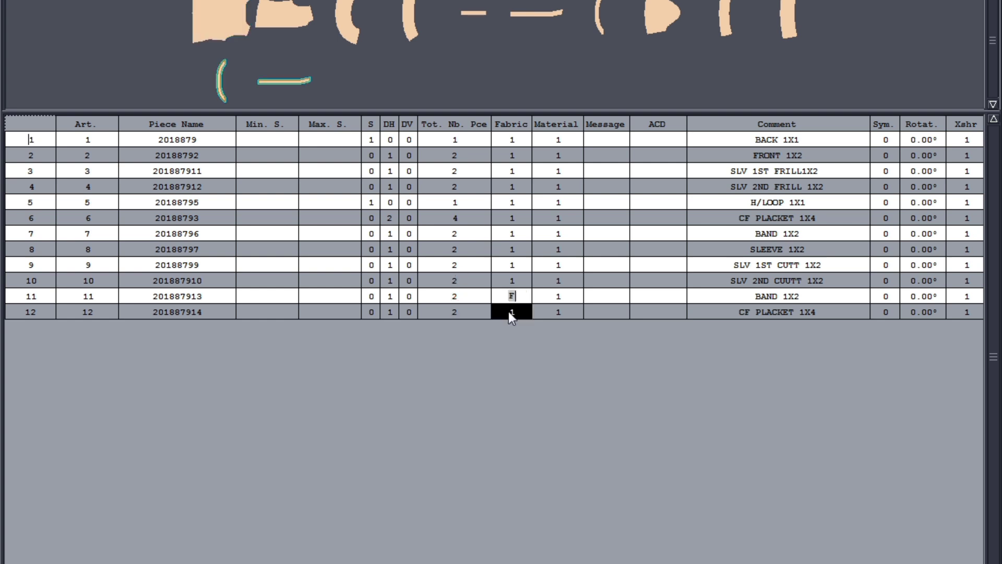
{"action": "key", "text": "Return"}
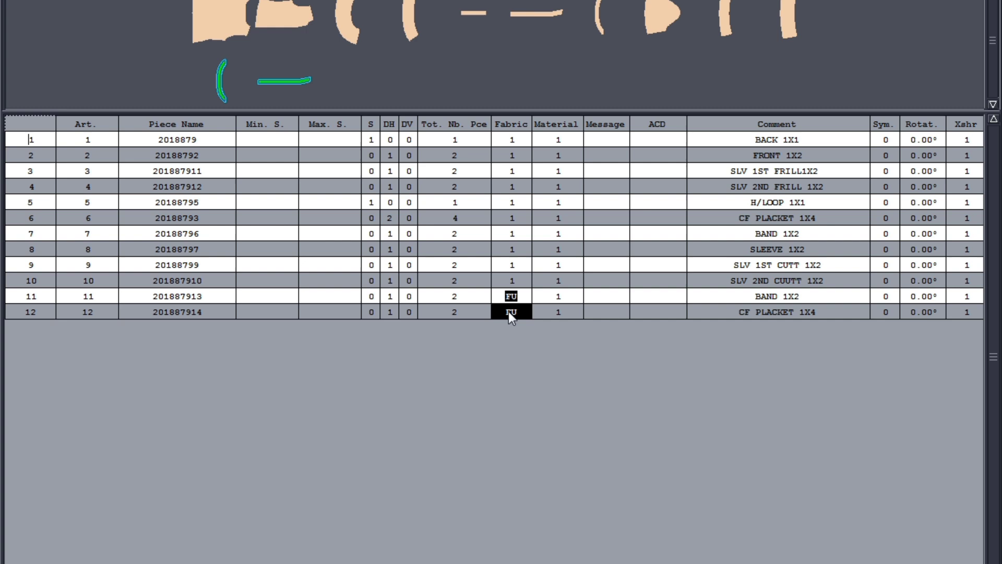
Step: Set the fabric of the first ten shell piece rows to SH
{"action": "left_click", "coordinate": [532, 377]}
{"action": "left_click_drag", "start_coordinate": [519, 139], "coordinate": [506, 278]}
{"action": "type", "text": "SH"}
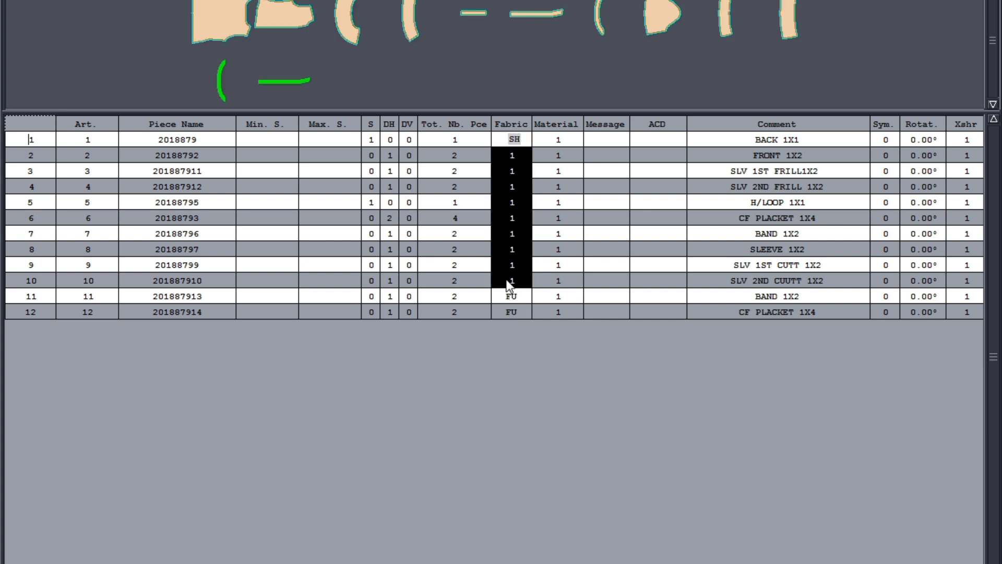
{"action": "key", "text": "Return"}
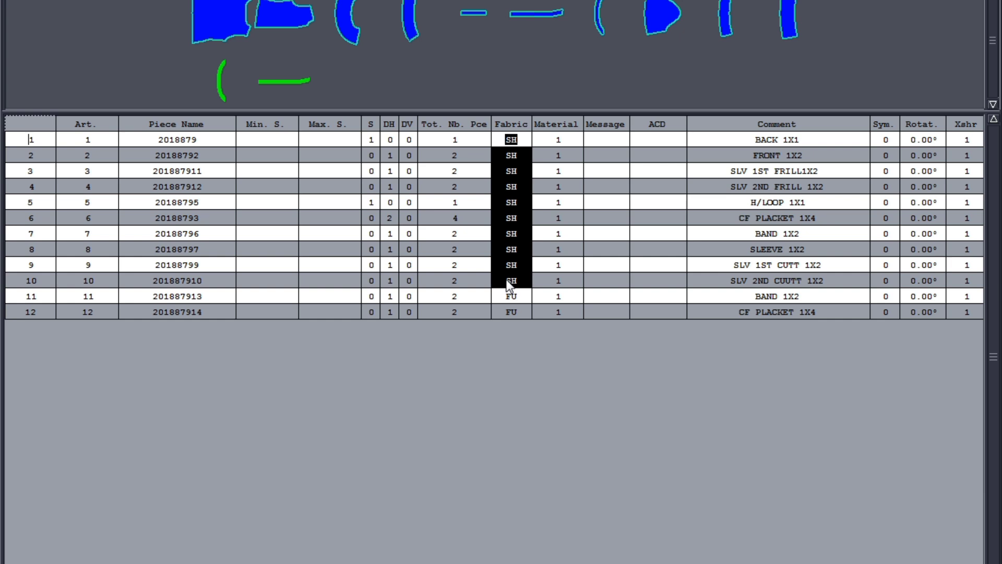
Step: Set the fused BAND 1X2 row to S 1 and DH 0, cutting a single piece
{"action": "left_click", "coordinate": [391, 296]}
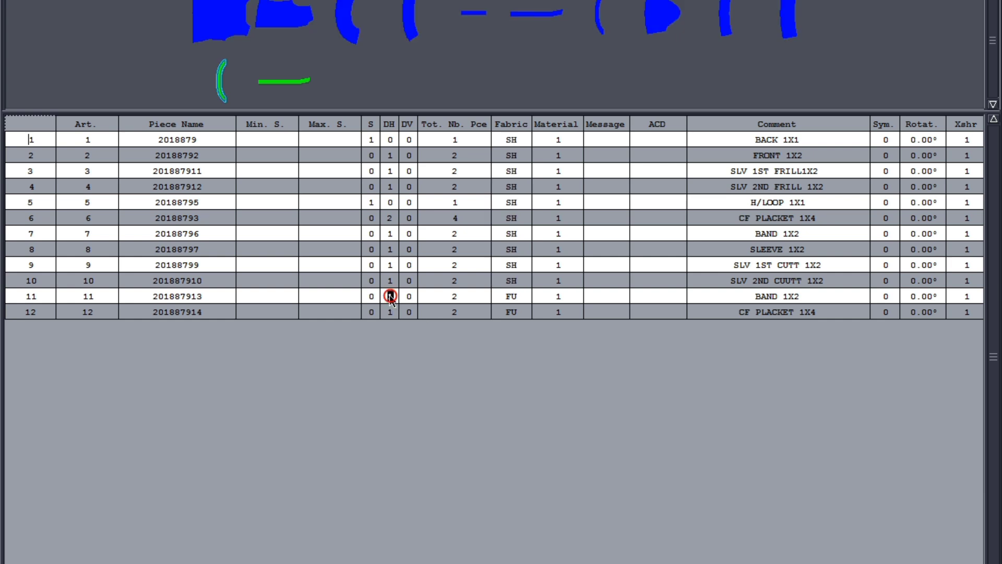
{"action": "key", "text": "Return"}
{"action": "key", "text": "Left"}
{"action": "type", "text": "1"}
{"action": "key", "text": "Return"}
{"action": "left_click", "coordinate": [394, 315]}
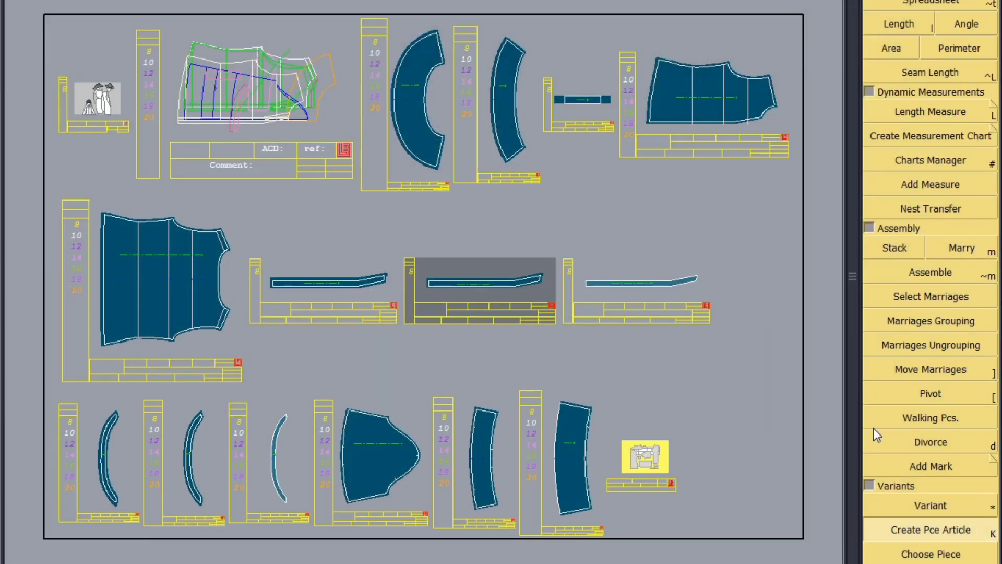
Step: Add the BAND FINISH and CF PLACKET FINISH pieces to the article and reopen its spreadsheet
{"action": "left_click", "coordinate": [273, 468]}
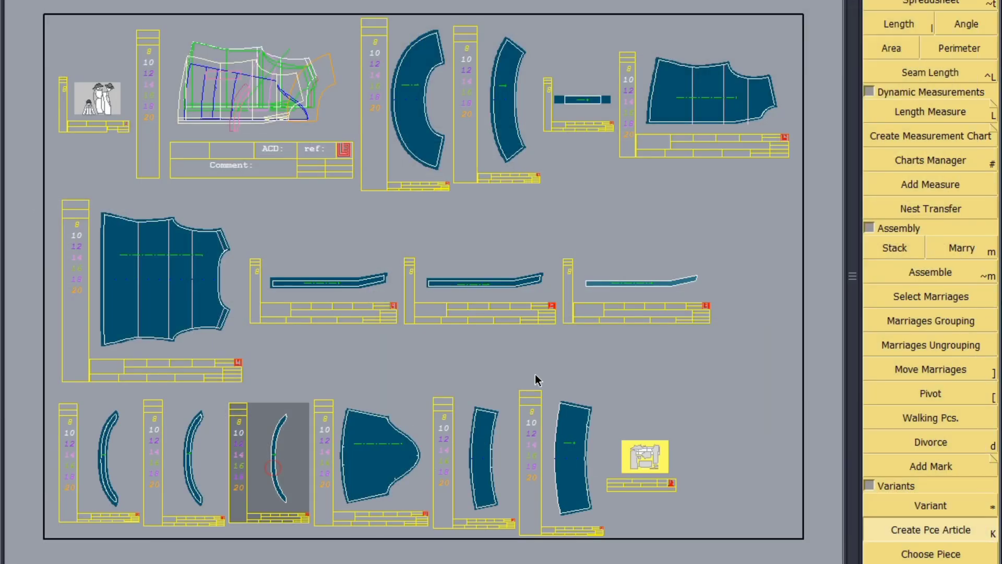
{"action": "left_click", "coordinate": [653, 285]}
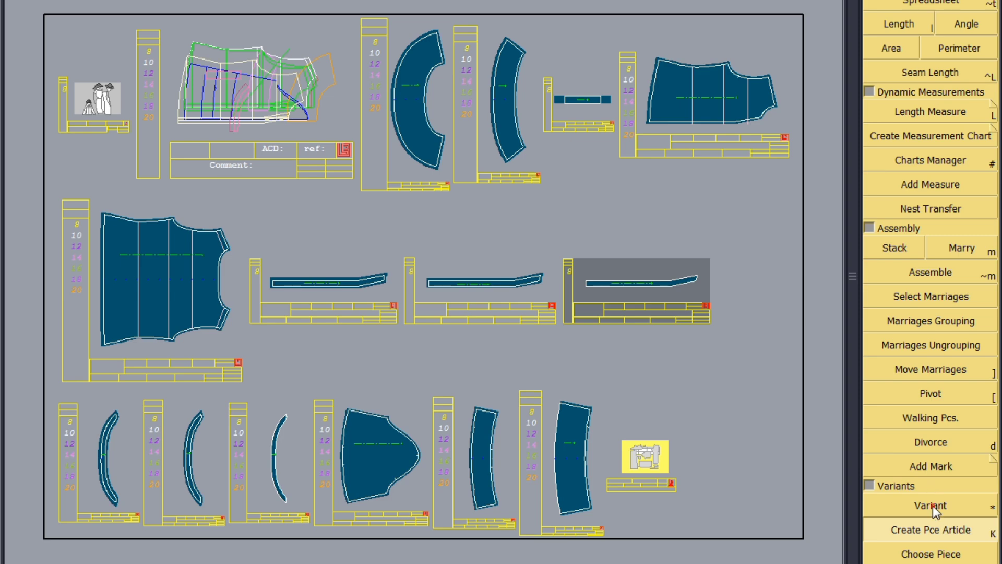
{"action": "left_click", "coordinate": [647, 477]}
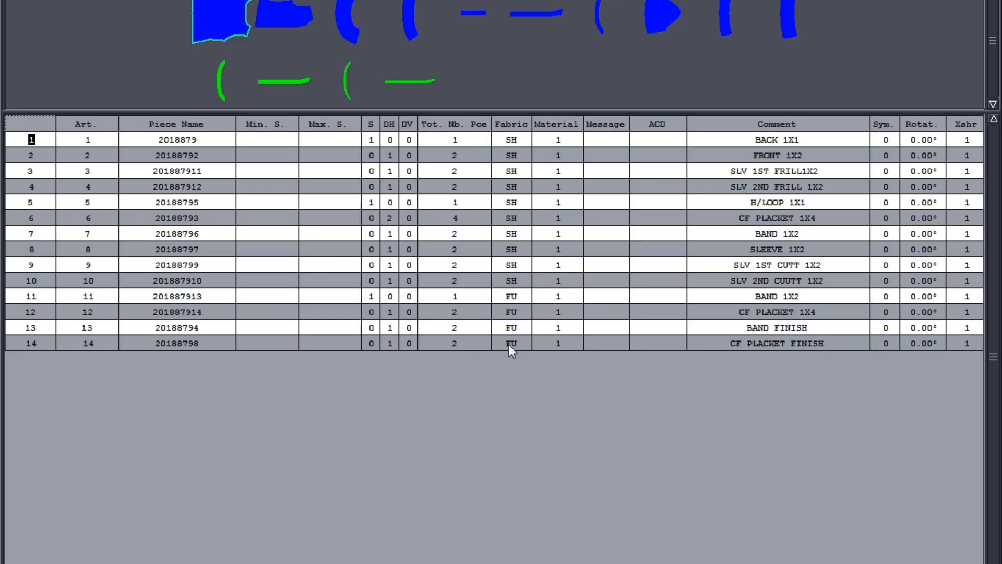
Step: Set the fabric of the BAND FINISH and CF PLACKET FINISH rows to FI
{"action": "left_click", "coordinate": [505, 344], "text": "shift"}
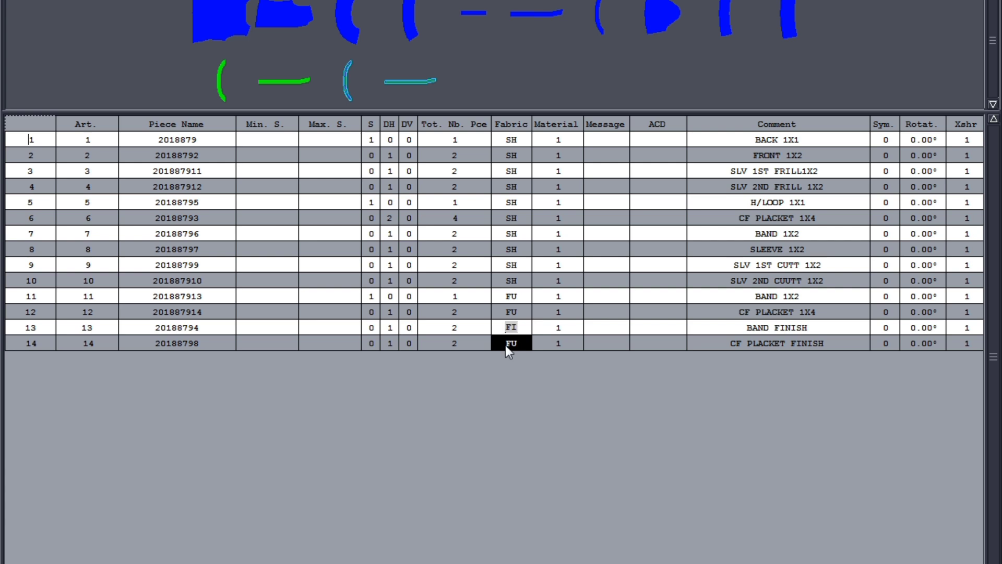
{"action": "key", "text": "Return"}
Step: Set the DH values of the BAND FINISH and CF PLACKET FINISH rows to 1
{"action": "left_click", "coordinate": [394, 328]}
{"action": "left_click", "coordinate": [389, 344], "text": "shift"}
{"action": "type", "text": "0"}
{"action": "key", "text": "Return"}
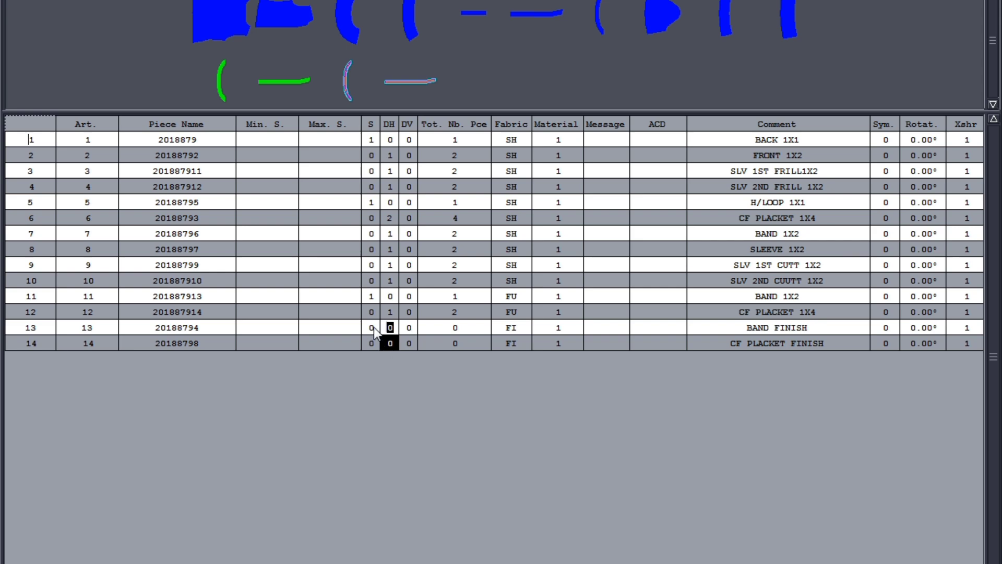
{"action": "type", "text": "1"}
{"action": "key", "text": "Return"}
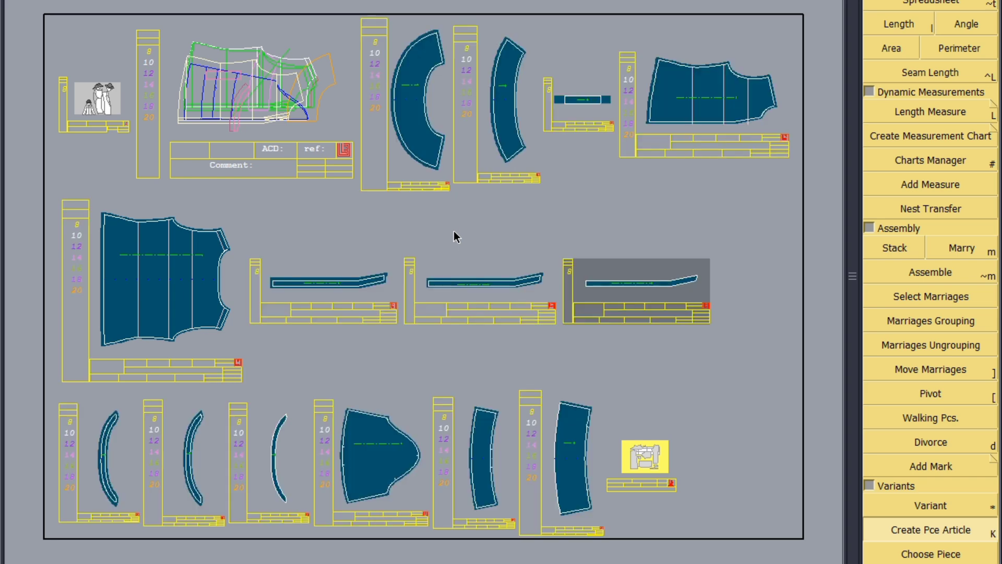
Step: Save the model, continuing past the anomalies dialog, and deselect the pieces
{"action": "key", "text": "ctrl+s"}
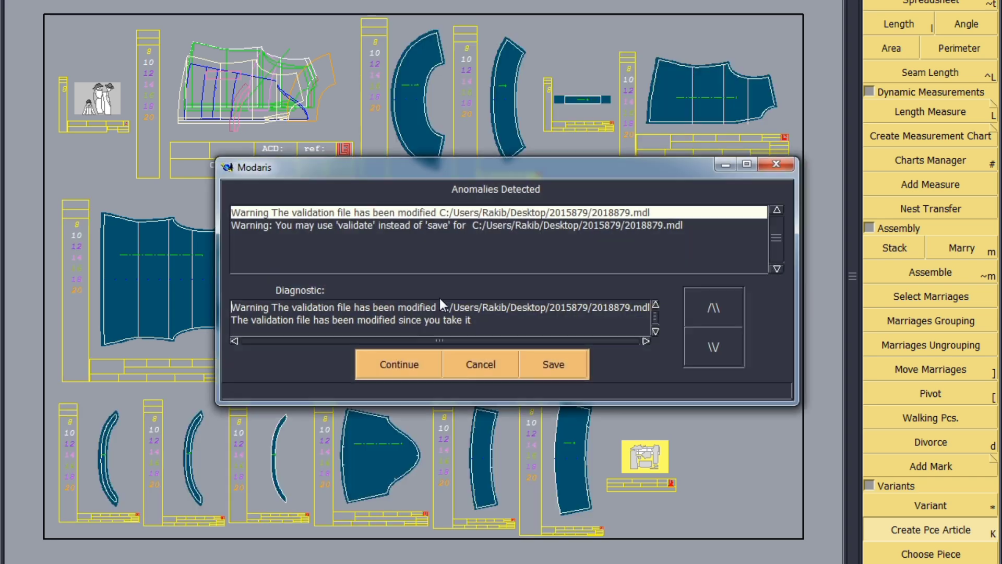
{"action": "left_click", "coordinate": [380, 359]}
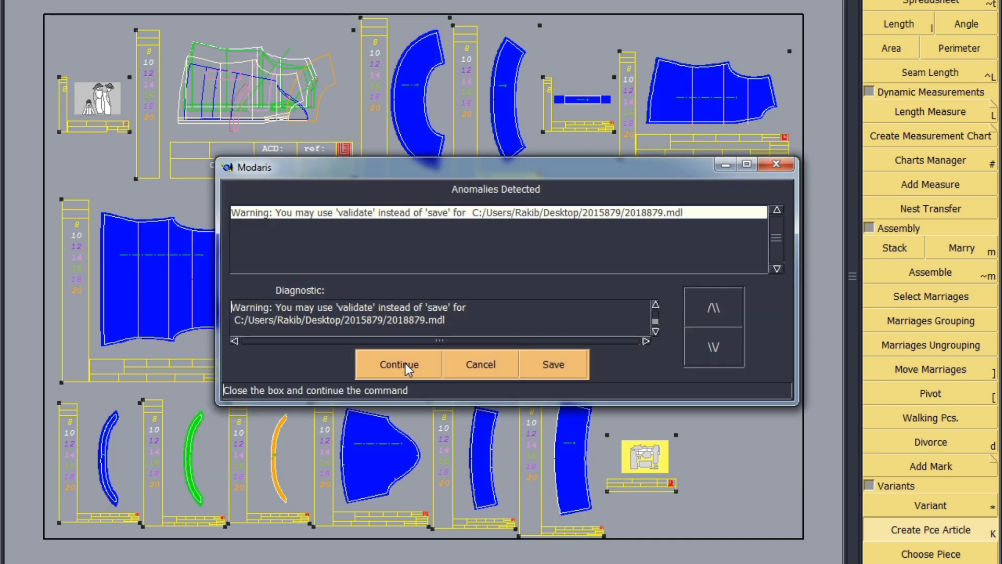
{"action": "left_click", "coordinate": [405, 362]}
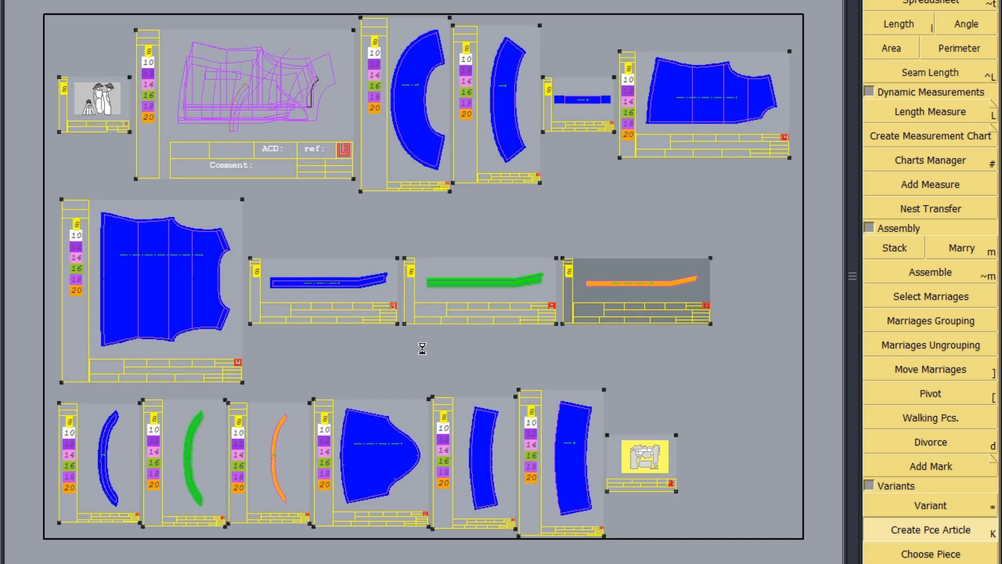
{"action": "left_click", "coordinate": [631, 388]}
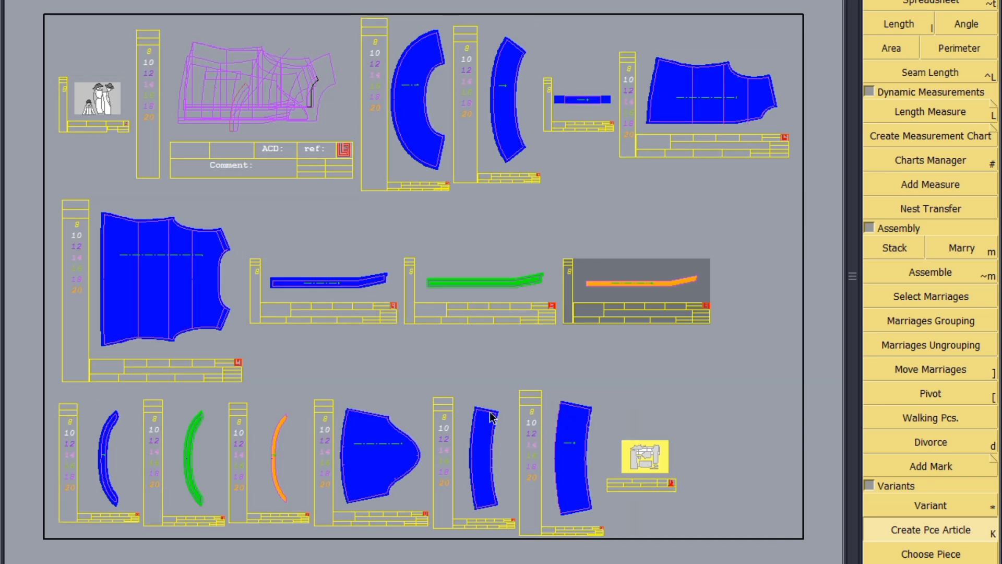
Step: Save the model again, continuing past the anomalies warning
{"action": "key", "text": "ctrl+s"}
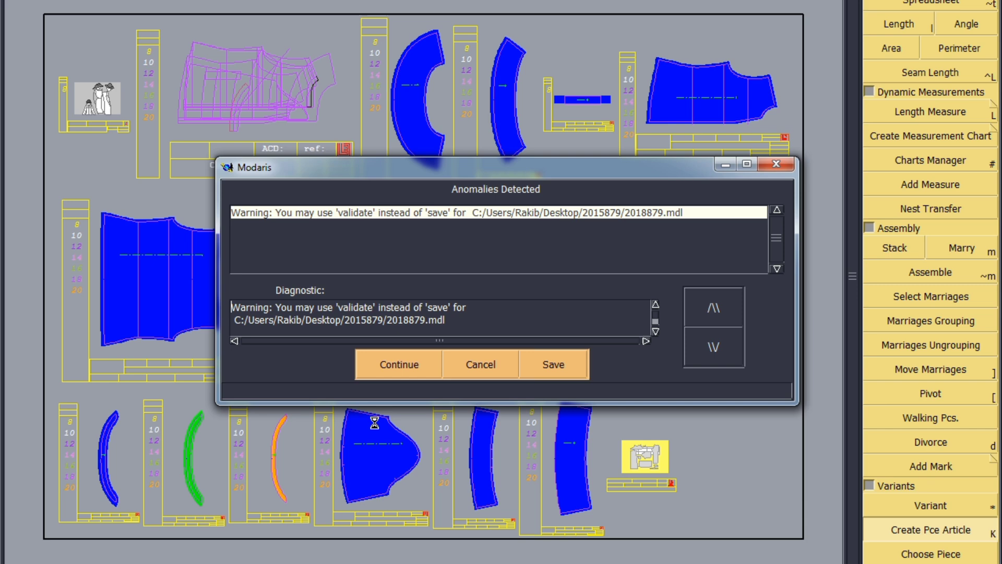
{"action": "left_click", "coordinate": [383, 366]}
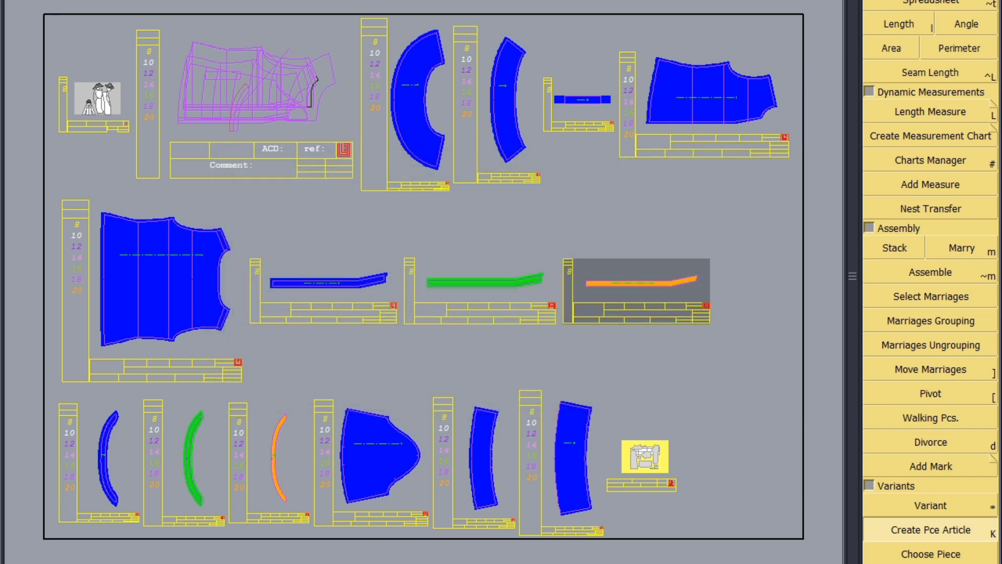
{"action": "left_click", "coordinate": [301, 527]}
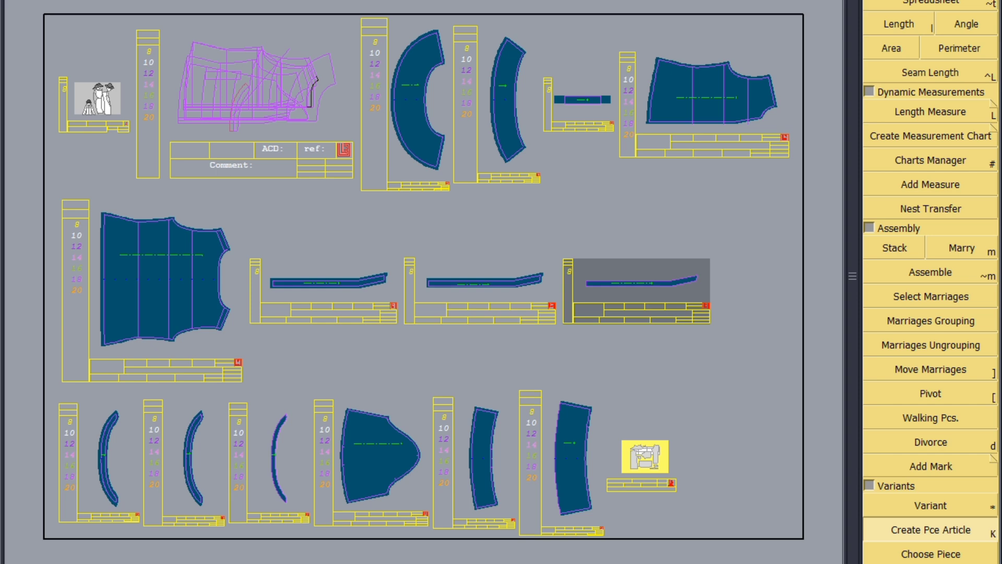
Step: Grade the back piece's shoulder tip point by 0.6 per size and report that Y grading to the next armhole point
{"action": "key", "text": "F6"}
{"action": "left_click", "coordinate": [943, 2]}
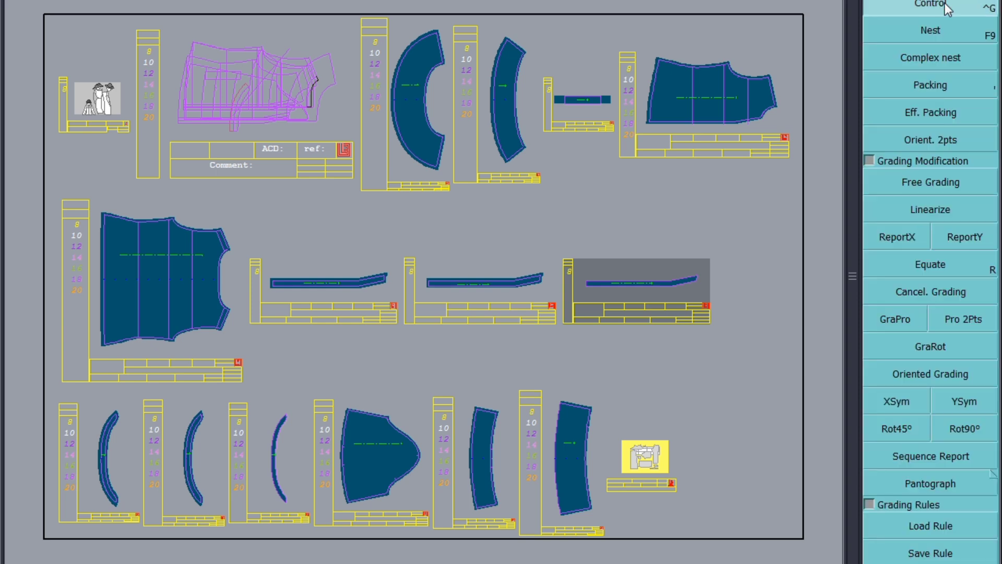
{"action": "left_click", "coordinate": [109, 321]}
{"action": "scroll", "coordinate": [187, 215], "scroll_direction": "up", "scroll_amount": 3}
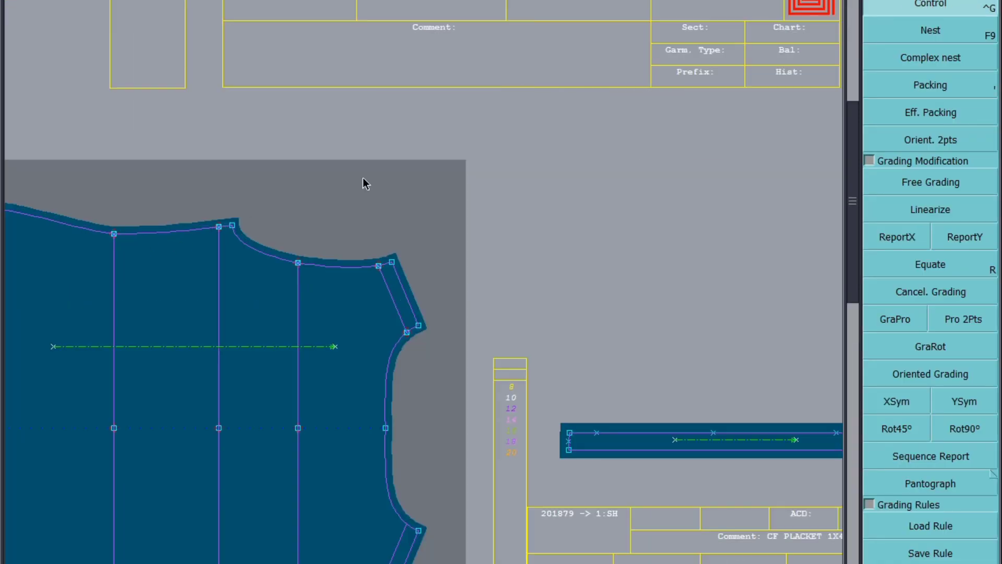
{"action": "scroll", "coordinate": [402, 164], "scroll_direction": "down", "scroll_amount": 2}
{"action": "scroll", "coordinate": [232, 275], "scroll_direction": "up", "scroll_amount": 2}
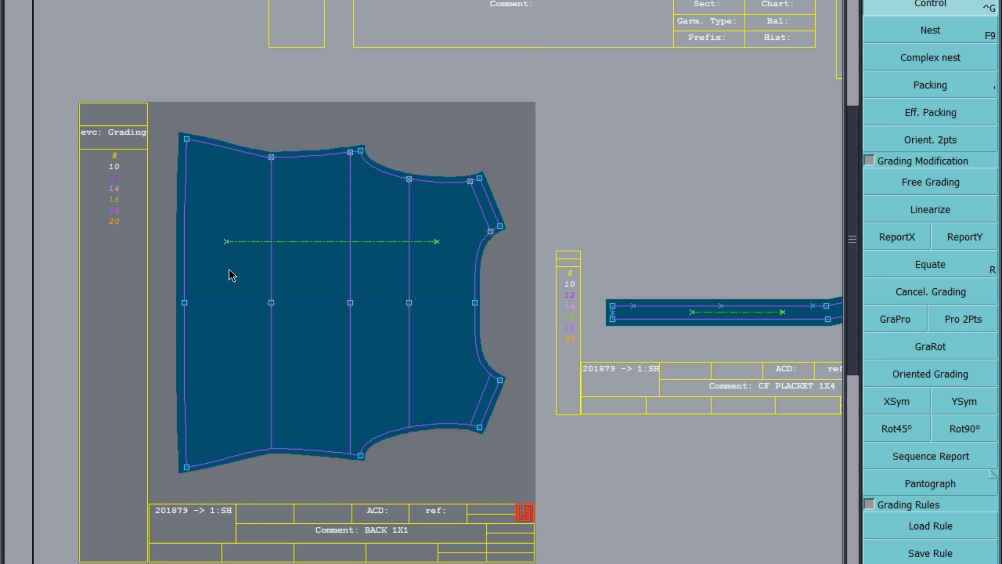
{"action": "scroll", "coordinate": [232, 275], "scroll_direction": "down", "scroll_amount": 4}
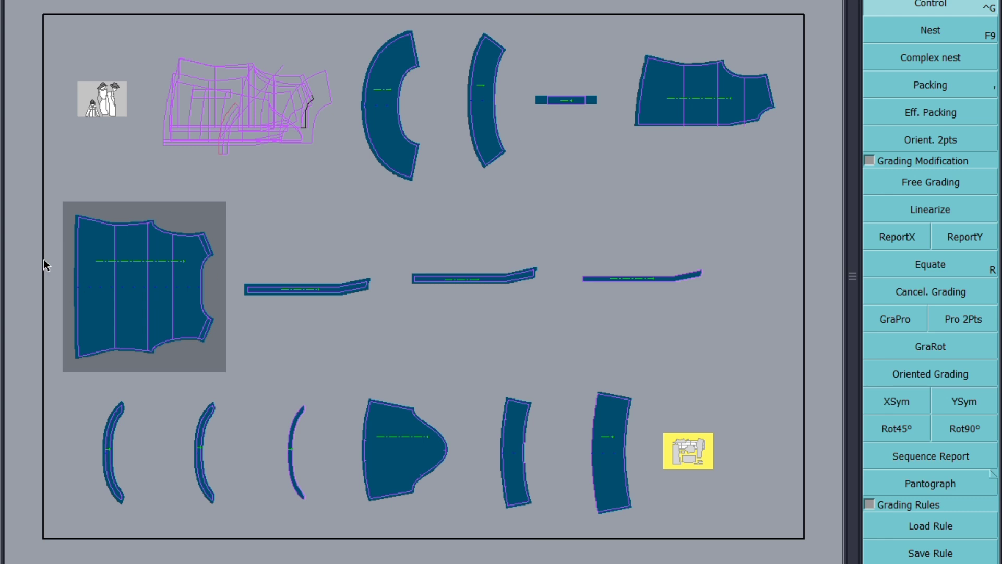
{"action": "scroll", "coordinate": [42, 271], "scroll_direction": "up", "scroll_amount": 3}
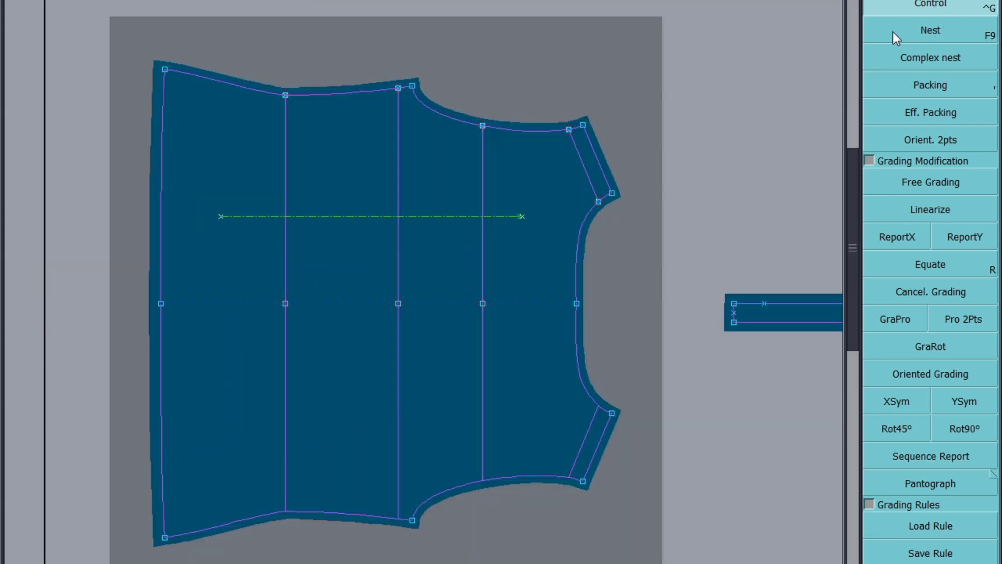
{"action": "left_click", "coordinate": [596, 125]}
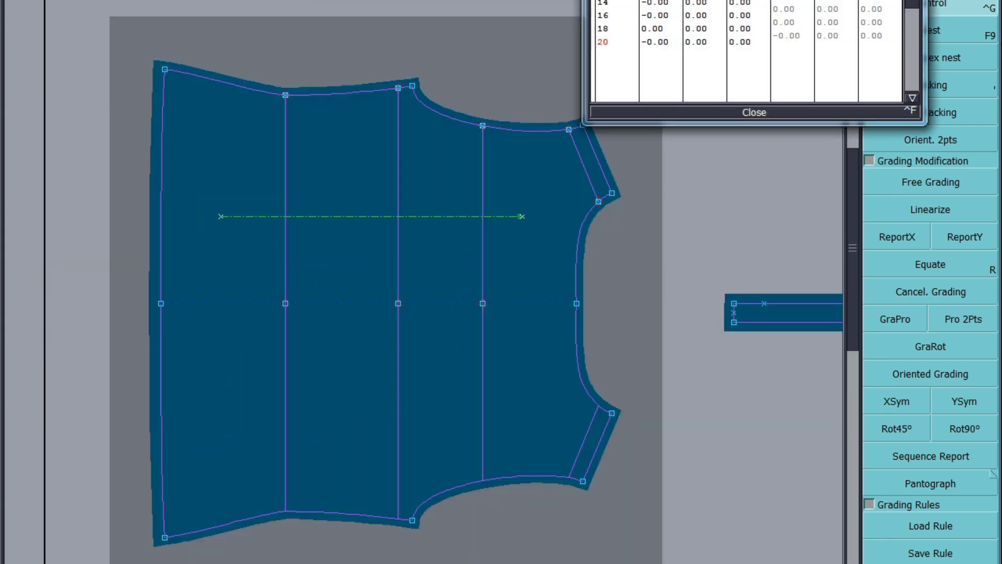
{"action": "left_click_drag", "start_coordinate": [832, 0], "coordinate": [831, 37]}
{"action": "type", "text": "0.6"}
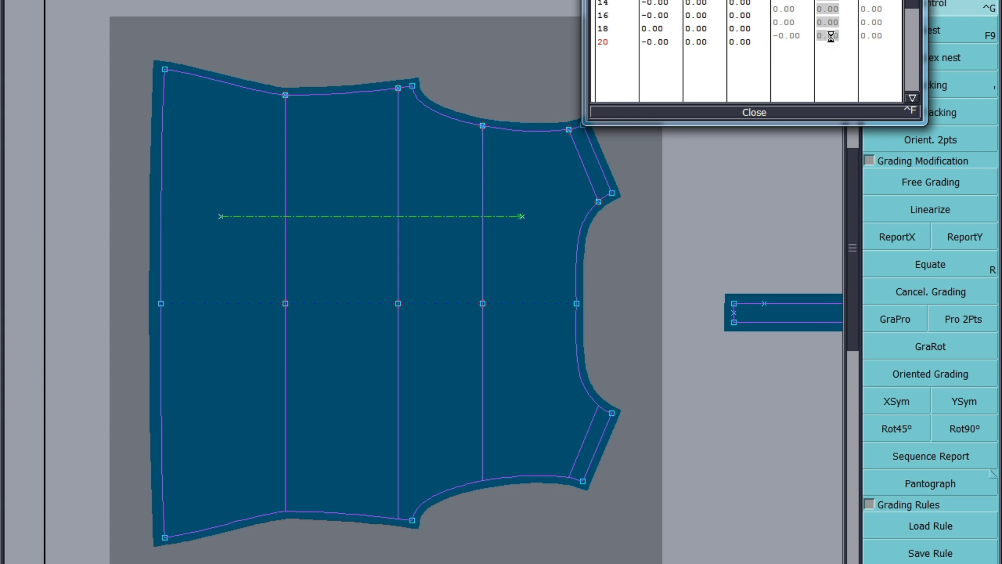
{"action": "key", "text": "Return"}
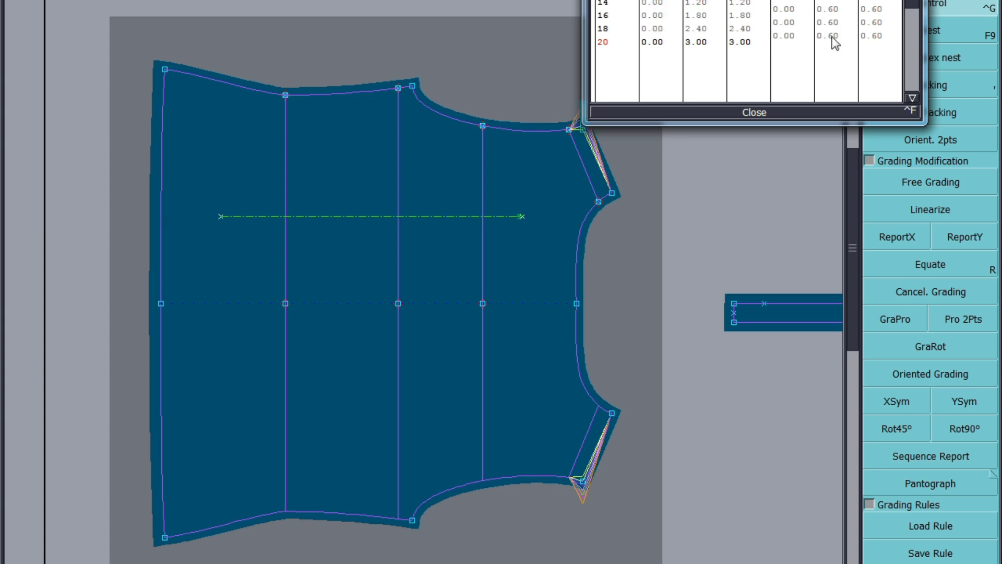
{"action": "left_click", "coordinate": [758, 112]}
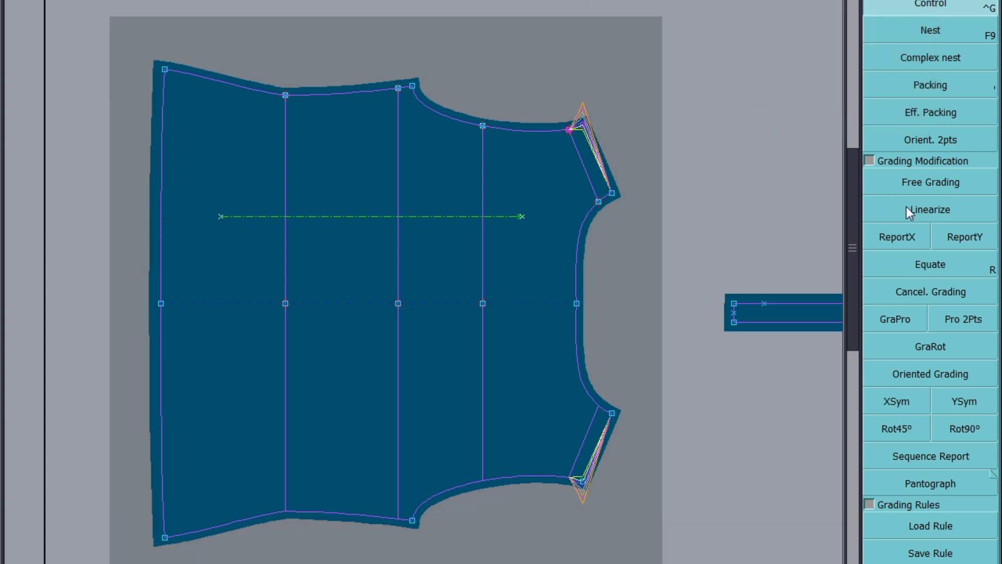
{"action": "left_click", "coordinate": [966, 235]}
{"action": "left_click", "coordinate": [584, 127]}
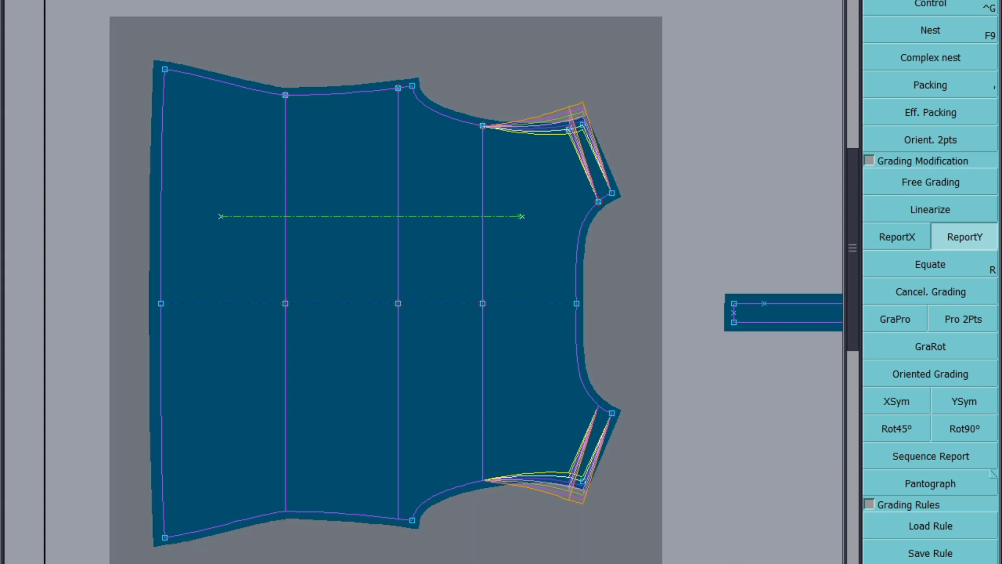
Step: Switch to the size specification sheet and highlight the SHOULDER WIDTH row with a blue fill
{"action": "mouse_move", "coordinate": [215, 563]}
{"action": "left_click", "coordinate": [306, 562]}
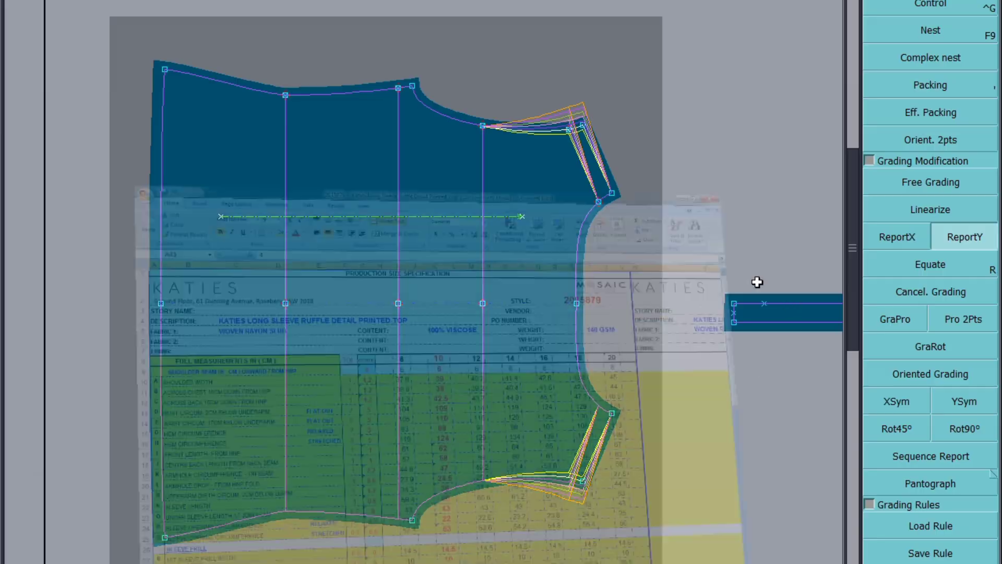
{"action": "left_click", "coordinate": [10, 219]}
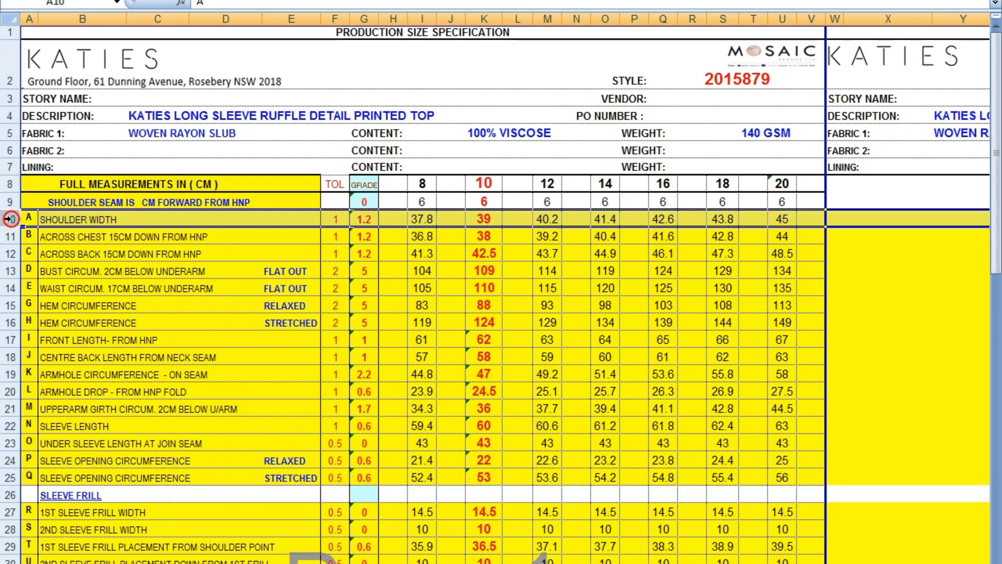
{"action": "right_click", "coordinate": [10, 219]}
{"action": "left_click", "coordinate": [113, 197]}
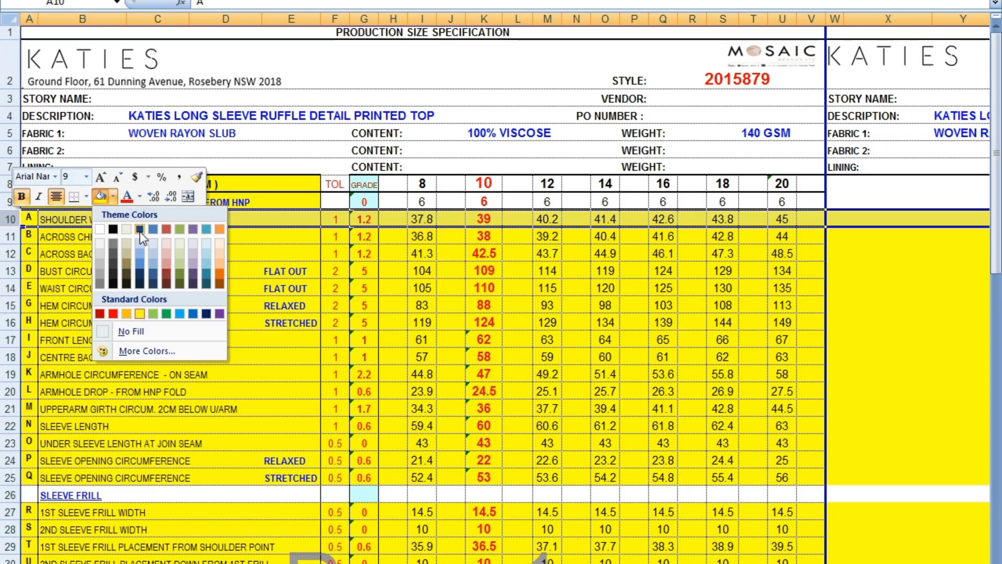
{"action": "left_click", "coordinate": [207, 230]}
{"action": "left_click", "coordinate": [206, 359]}
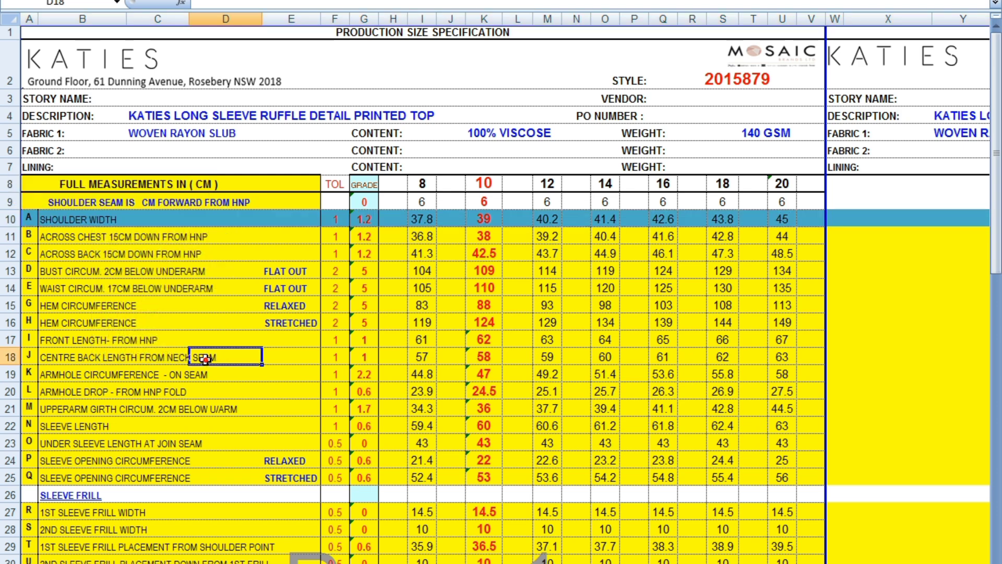
Step: Highlight the ACROSS CHEST and ACROSS BACK rows with the same blue fill
{"action": "left_click", "coordinate": [9, 236]}
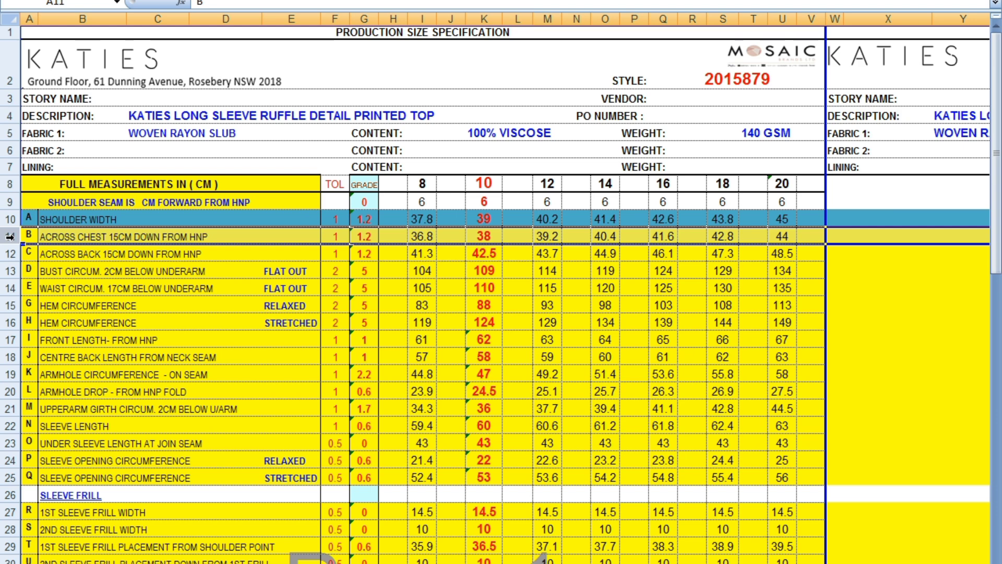
{"action": "right_click", "coordinate": [9, 236]}
{"action": "left_click", "coordinate": [100, 216]}
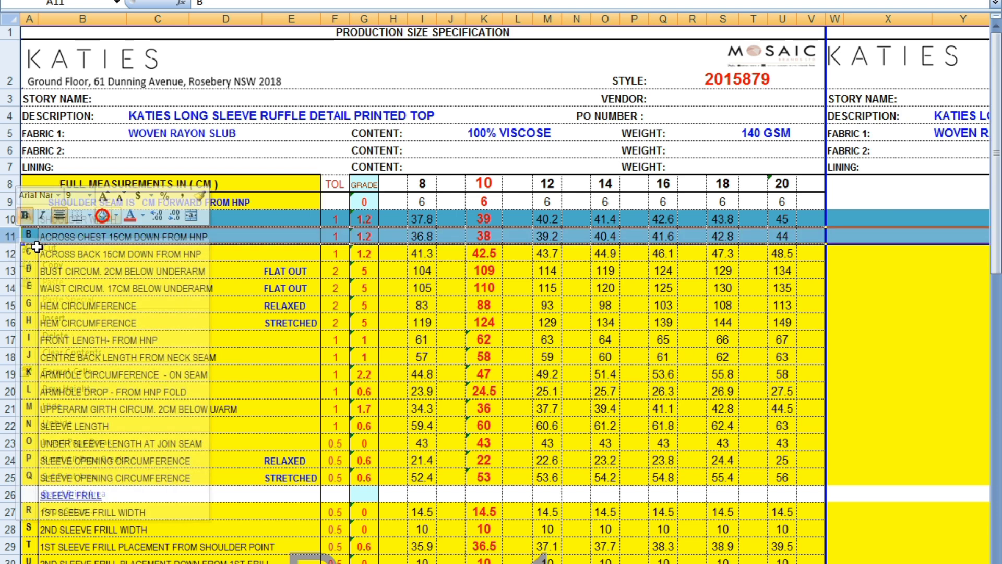
{"action": "left_click", "coordinate": [10, 254]}
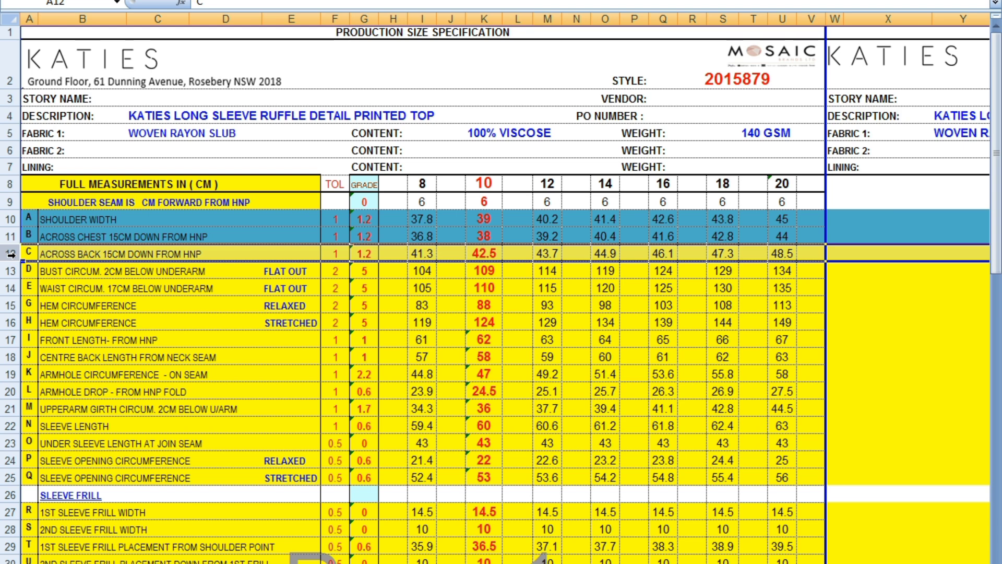
{"action": "right_click", "coordinate": [11, 255]}
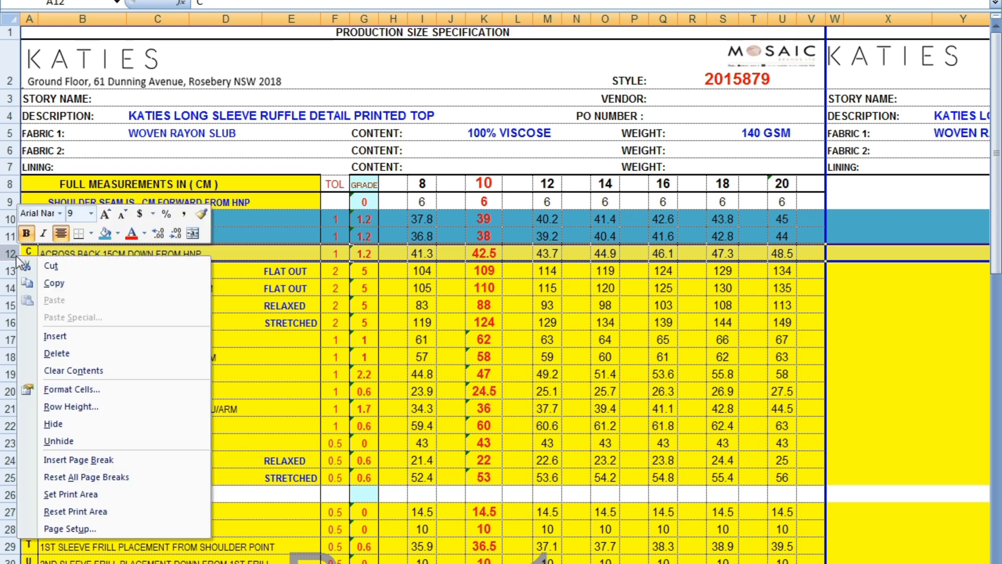
{"action": "left_click", "coordinate": [106, 233]}
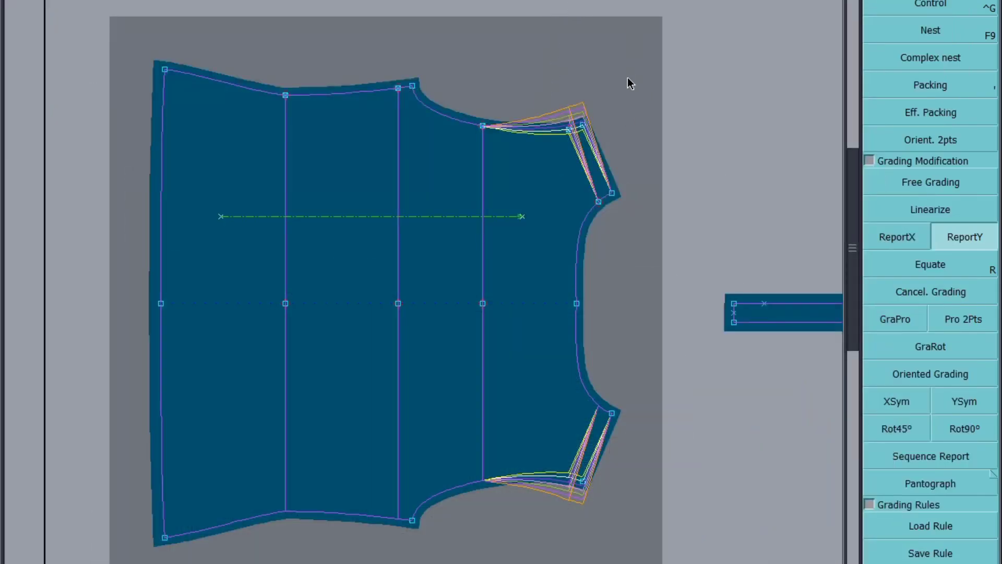
Step: Report the back's shoulder Y grading along the armhole to the underarm point
{"action": "left_click_drag", "start_coordinate": [631, 55], "coordinate": [449, 148]}
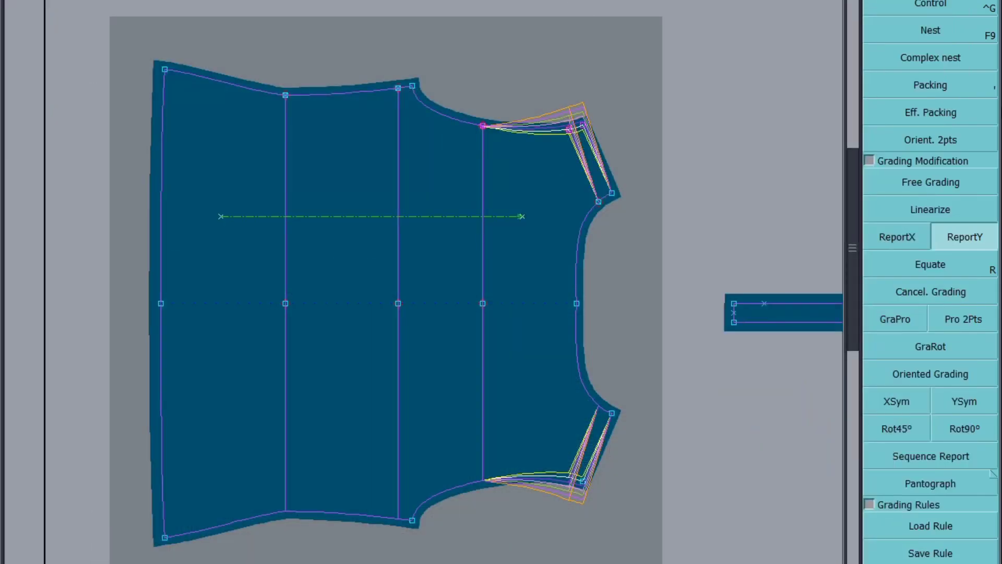
{"action": "left_click", "coordinate": [568, 130]}
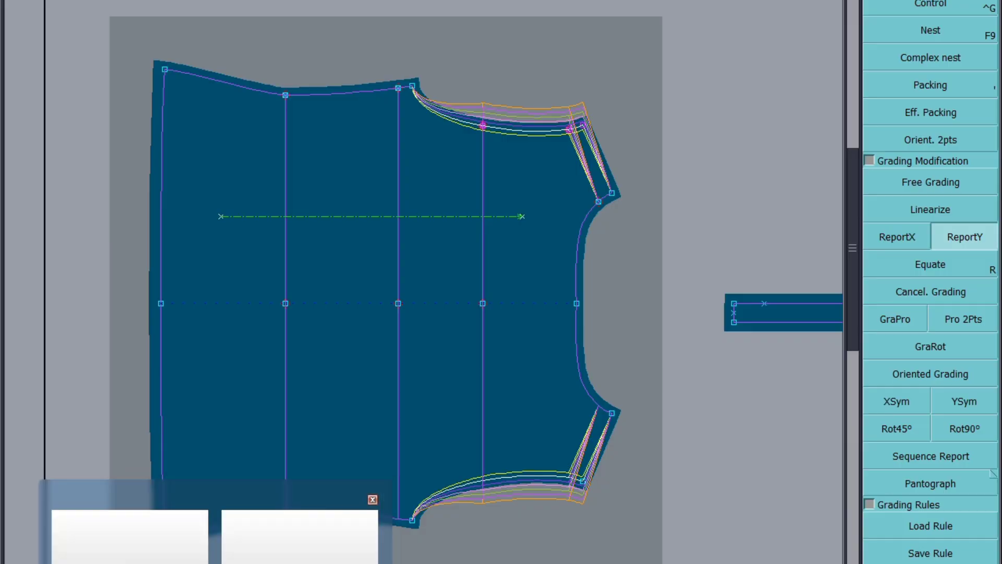
Step: Grade the back's underarm point by 1.25 per size, following the BUST CIRCUM row, and report it along the side seam
{"action": "left_click", "coordinate": [300, 538]}
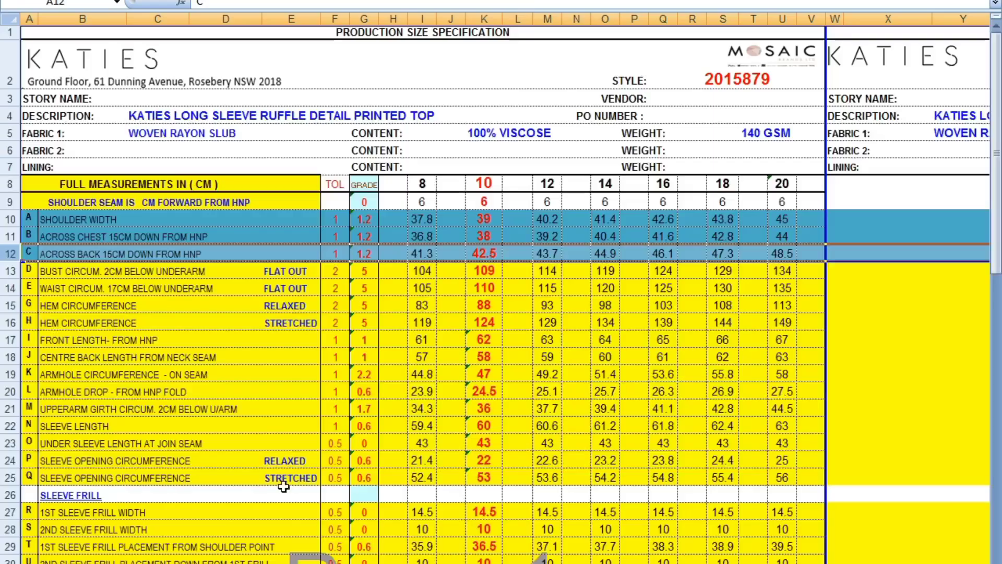
{"action": "left_click", "coordinate": [11, 271]}
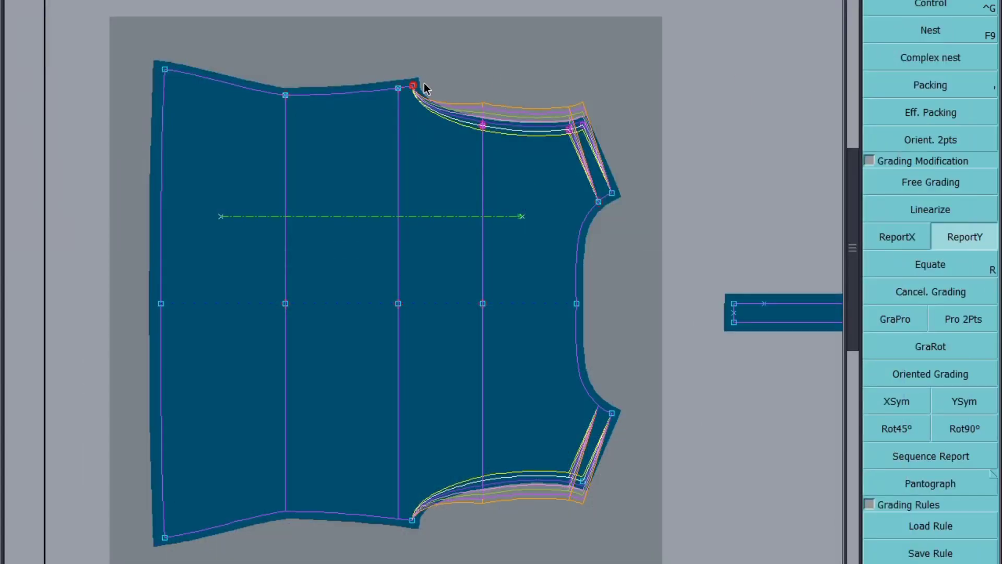
{"action": "left_click", "coordinate": [954, 9]}
{"action": "left_click", "coordinate": [413, 86]}
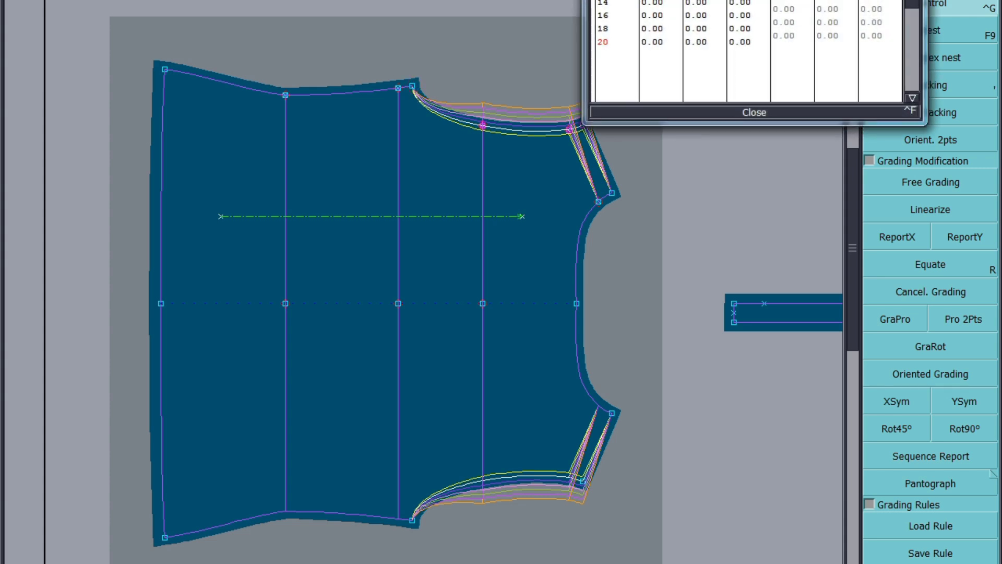
{"action": "left_click_drag", "start_coordinate": [830, 0], "coordinate": [833, 9]}
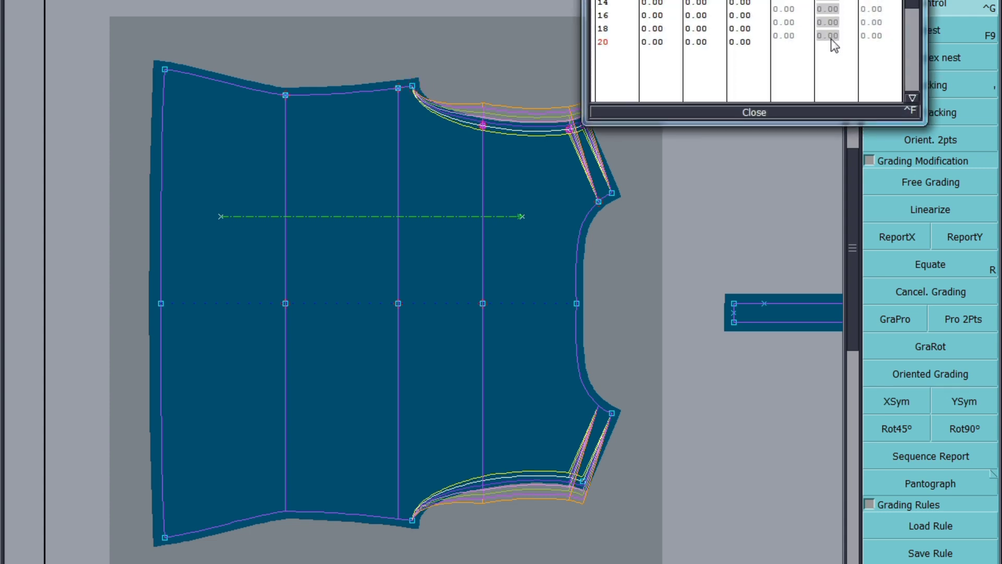
{"action": "type", "text": "1.25"}
{"action": "key", "text": "Return"}
{"action": "left_click", "coordinate": [755, 112]}
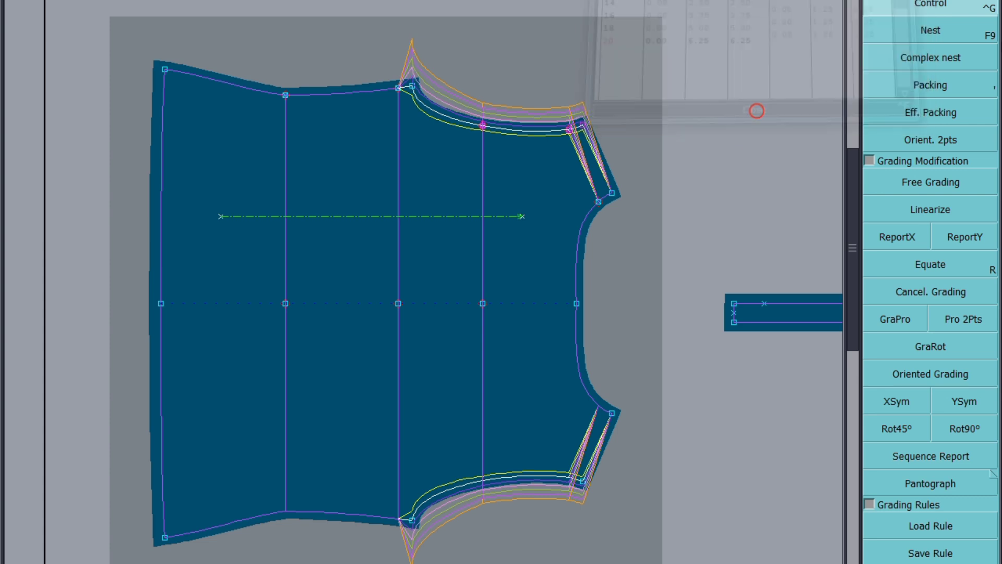
{"action": "left_click", "coordinate": [974, 237]}
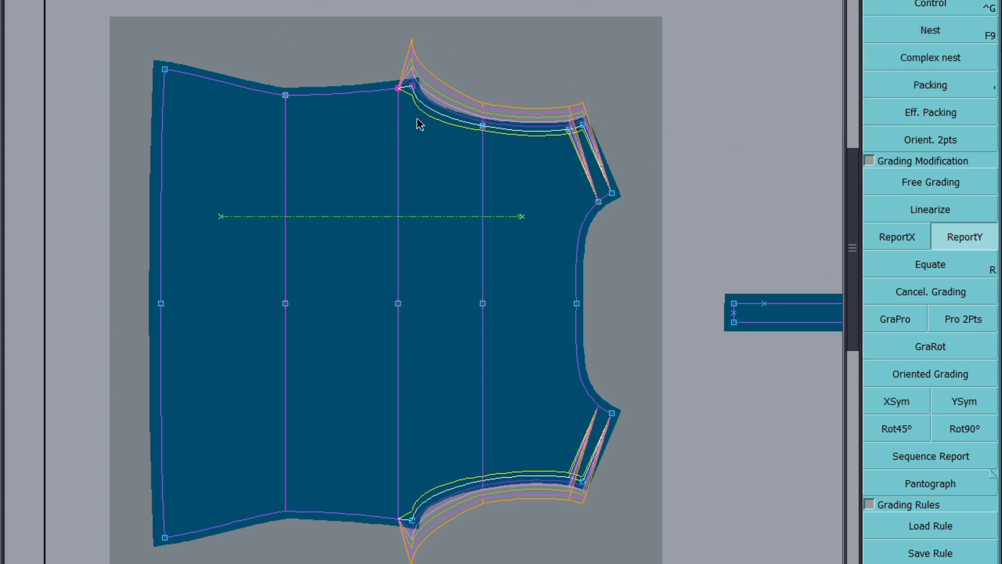
{"action": "left_click", "coordinate": [398, 89]}
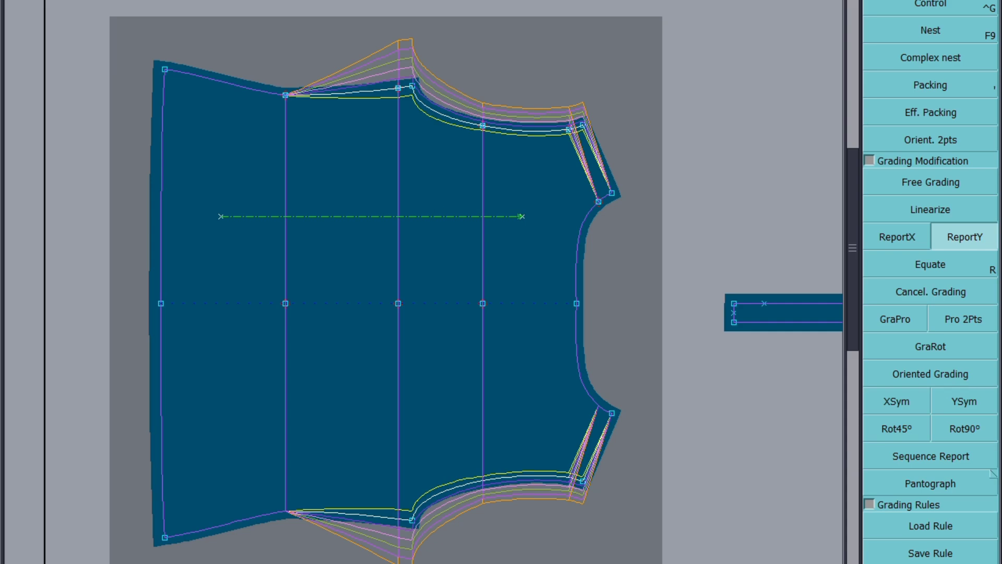
Step: Highlight the BUST CIRCUM row in the specification sheet with the blue fill
{"action": "left_click", "coordinate": [296, 528]}
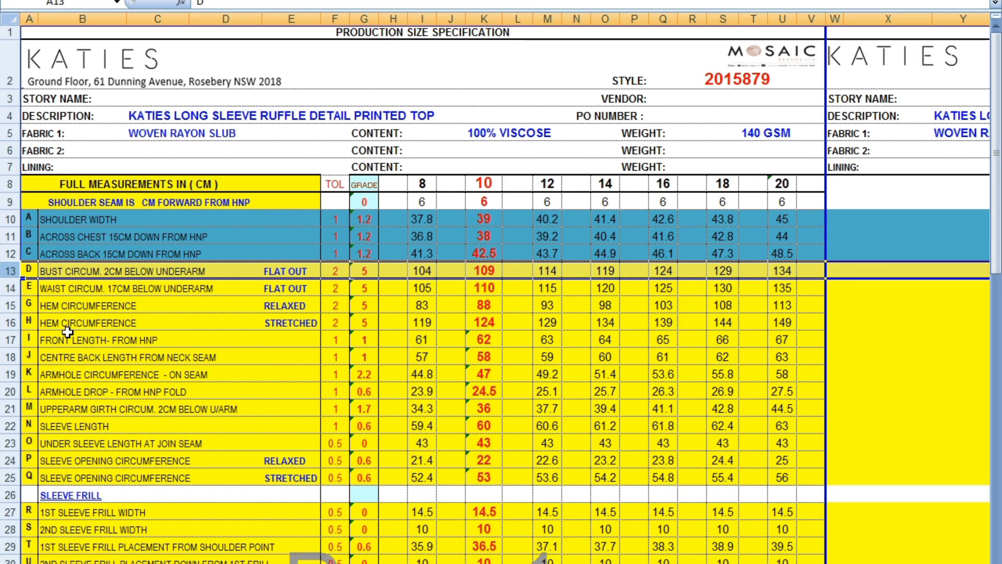
{"action": "right_click", "coordinate": [17, 271]}
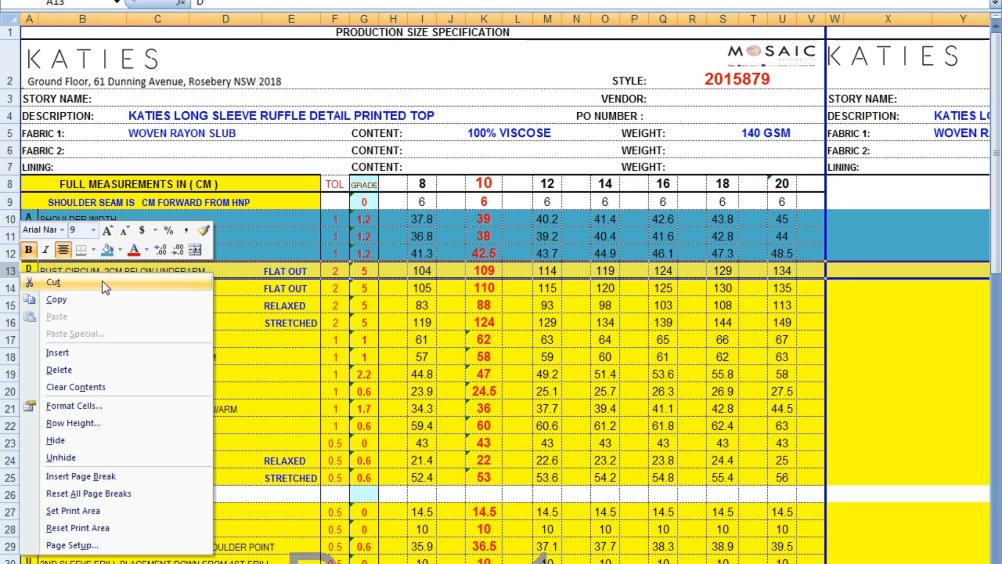
{"action": "left_click", "coordinate": [104, 286]}
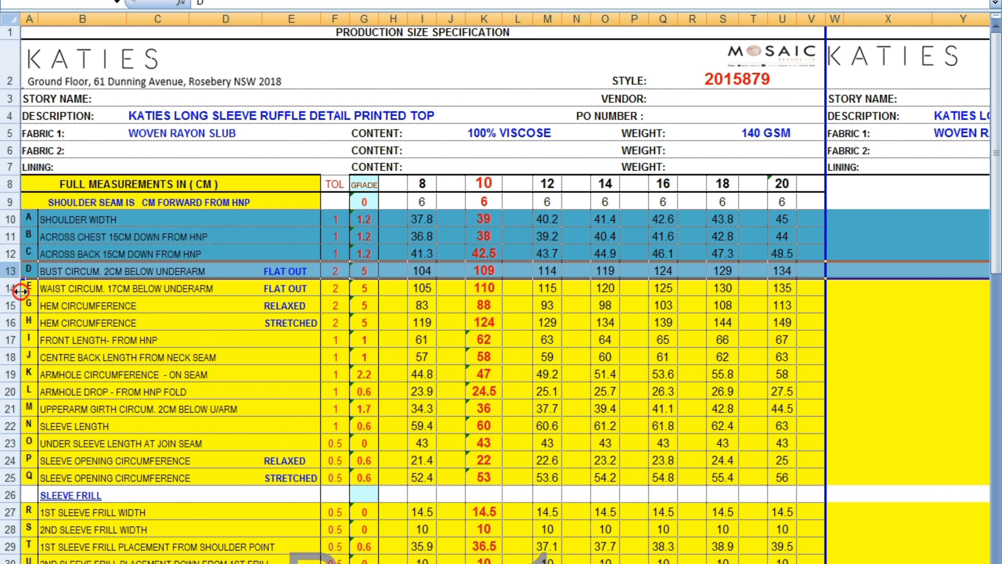
{"action": "left_click", "coordinate": [17, 293]}
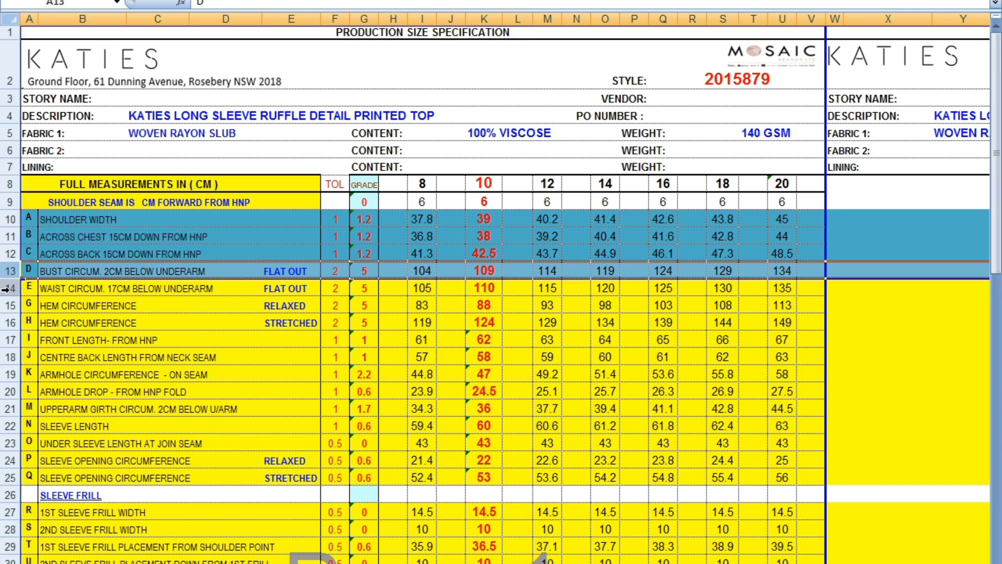
Step: Highlight the WAIST CIRCUM row in the specification sheet with the blue fill
{"action": "left_click", "coordinate": [7, 289]}
{"action": "right_click", "coordinate": [11, 289]}
{"action": "left_click", "coordinate": [96, 269]}
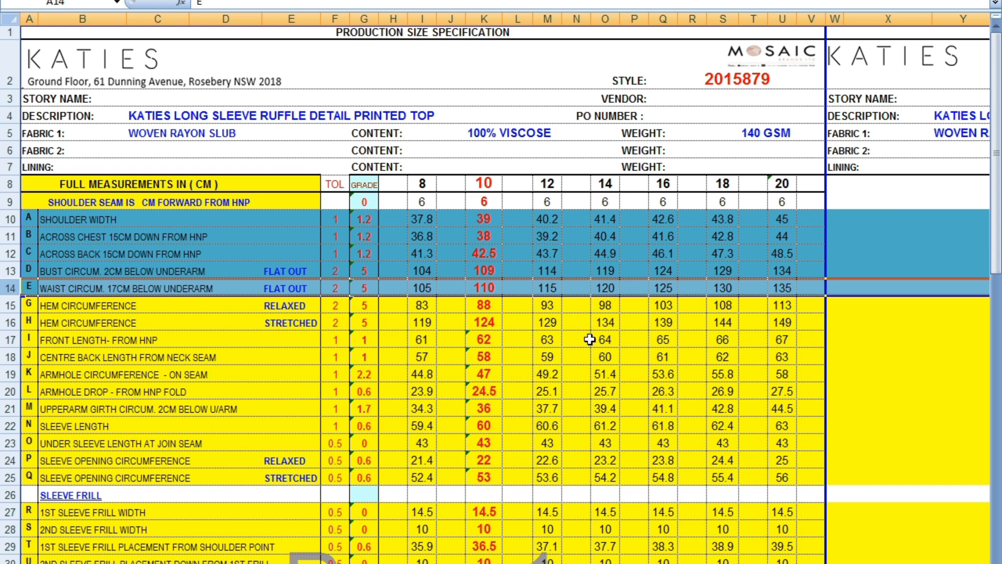
Step: Highlight both HEM CIRCUMFERENCE rows with the same blue fill
{"action": "left_click_drag", "start_coordinate": [11, 305], "coordinate": [10, 322]}
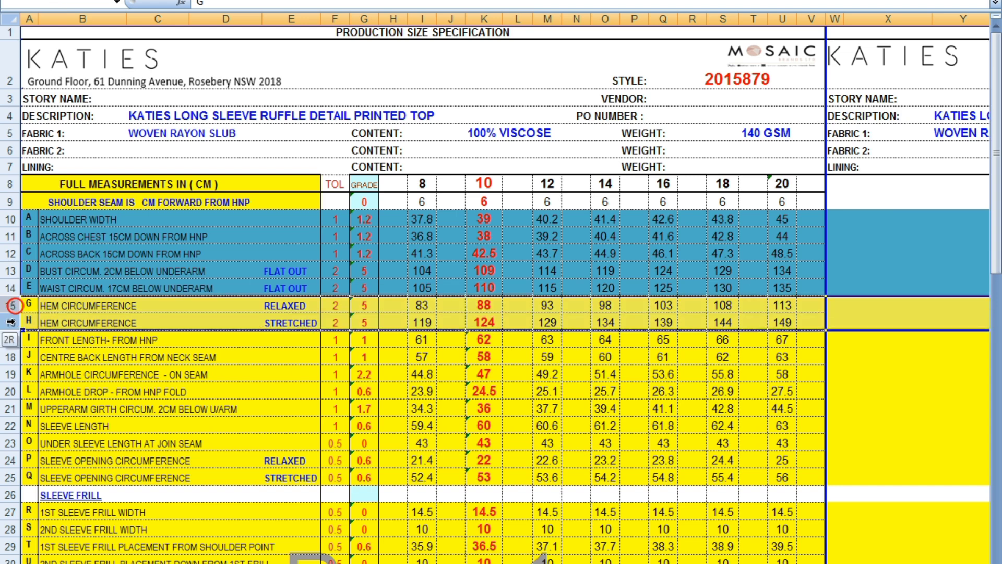
{"action": "right_click", "coordinate": [10, 322]}
{"action": "left_click", "coordinate": [104, 298]}
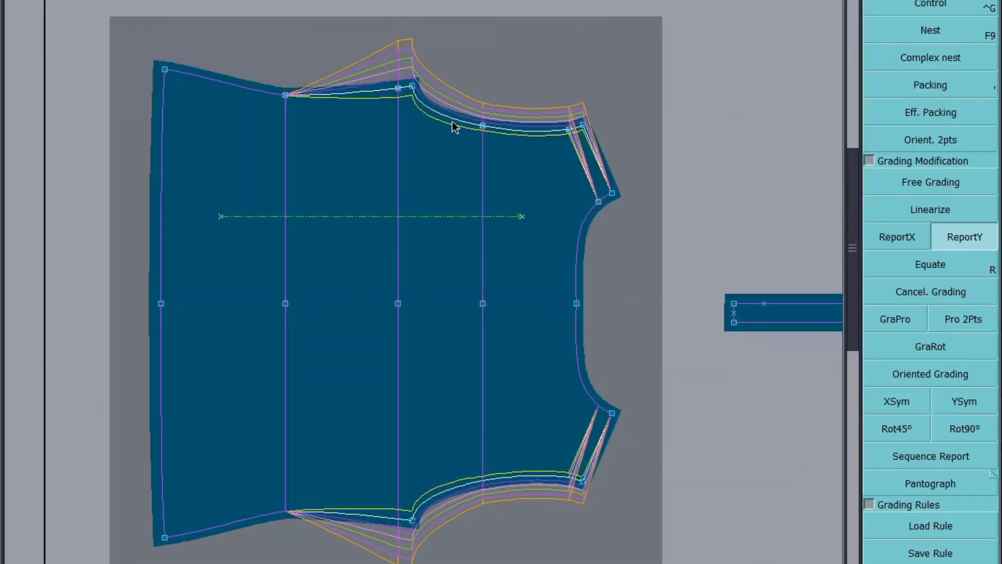
Step: Report the underarm's Y grading further along the back's side seam to the hem corner
{"action": "left_click_drag", "start_coordinate": [359, 44], "coordinate": [114, 148]}
{"action": "left_click", "coordinate": [415, 88]}
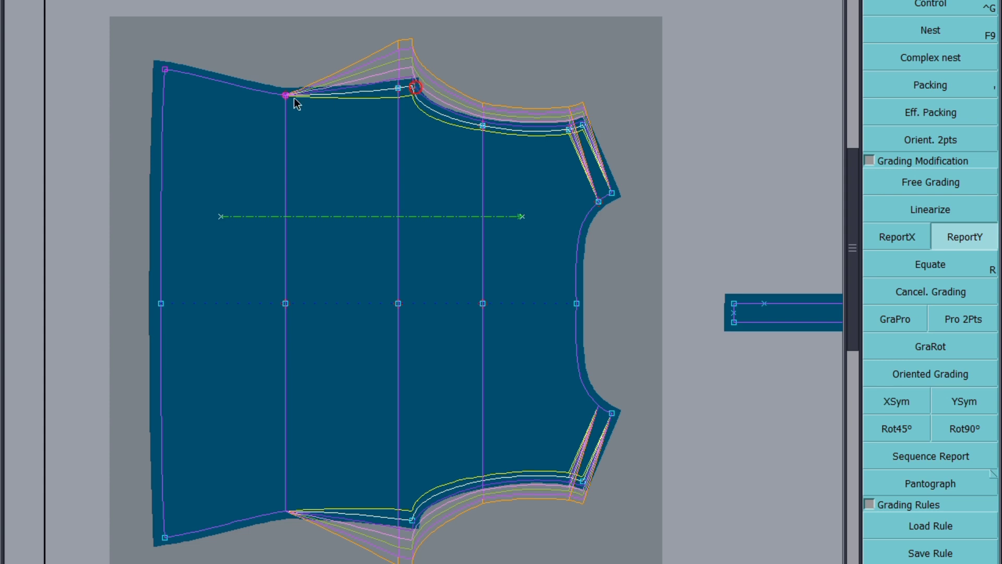
{"action": "left_click", "coordinate": [285, 96]}
{"action": "left_click", "coordinate": [484, 64]}
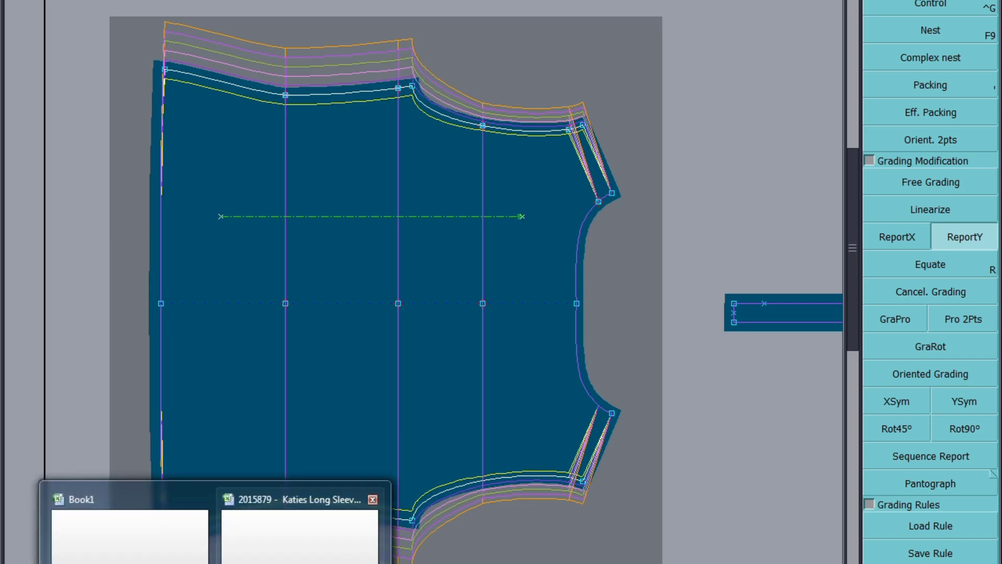
Step: Highlight the FRONT LENGTH and CENTRE BACK LENGTH rows with the blue fill
{"action": "left_click", "coordinate": [298, 527]}
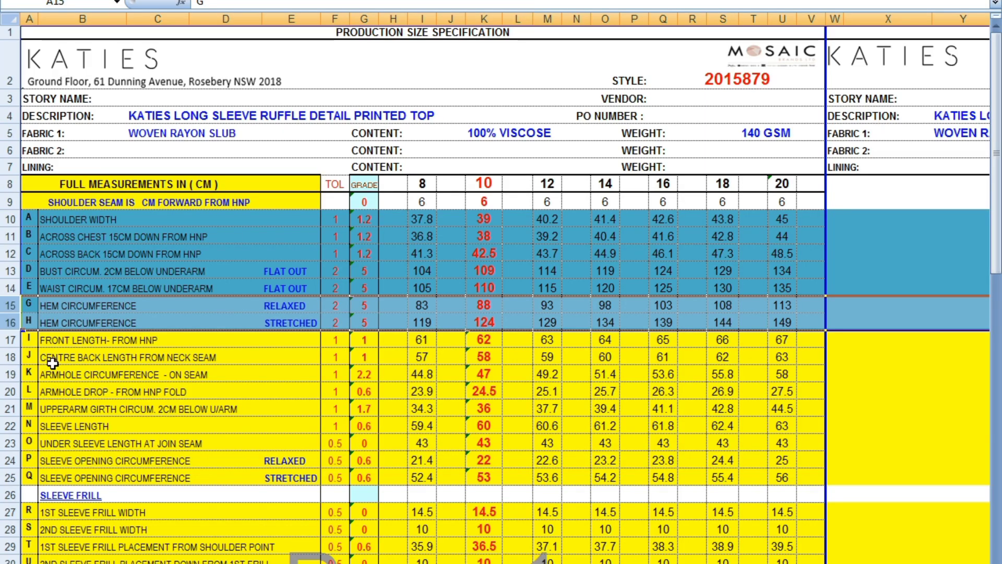
{"action": "left_click", "coordinate": [12, 340]}
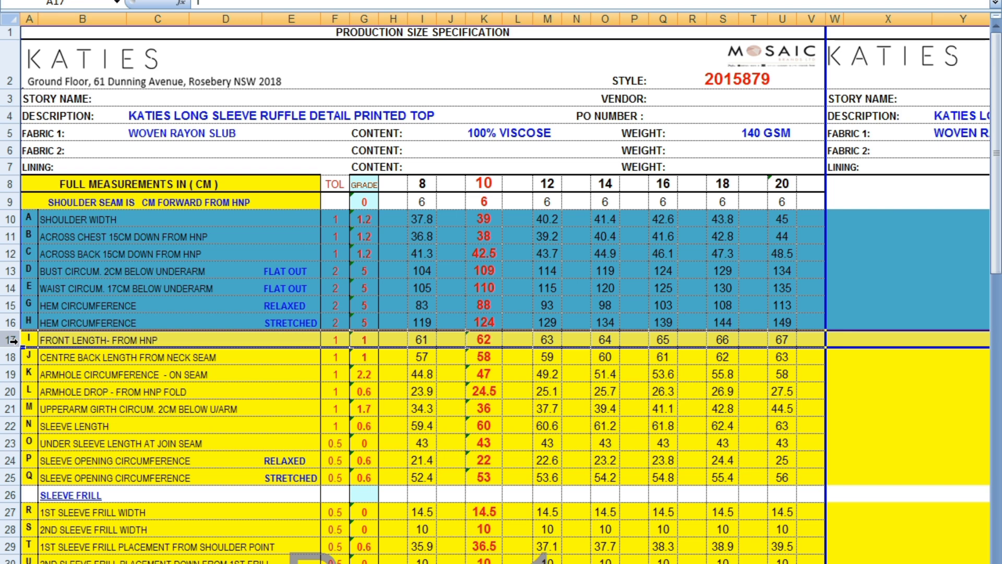
{"action": "left_click", "coordinate": [12, 357]}
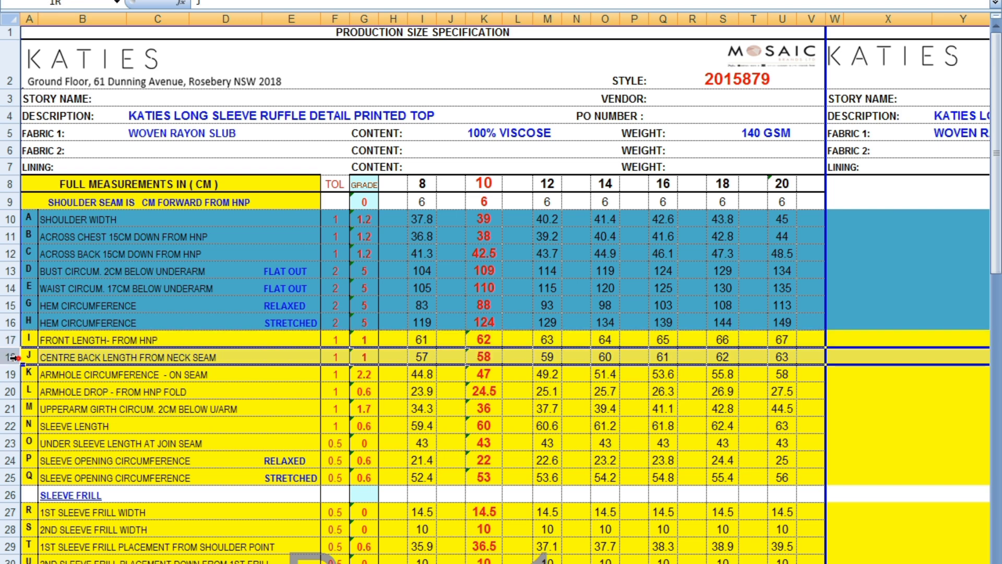
{"action": "left_click_drag", "start_coordinate": [12, 357], "coordinate": [11, 342]}
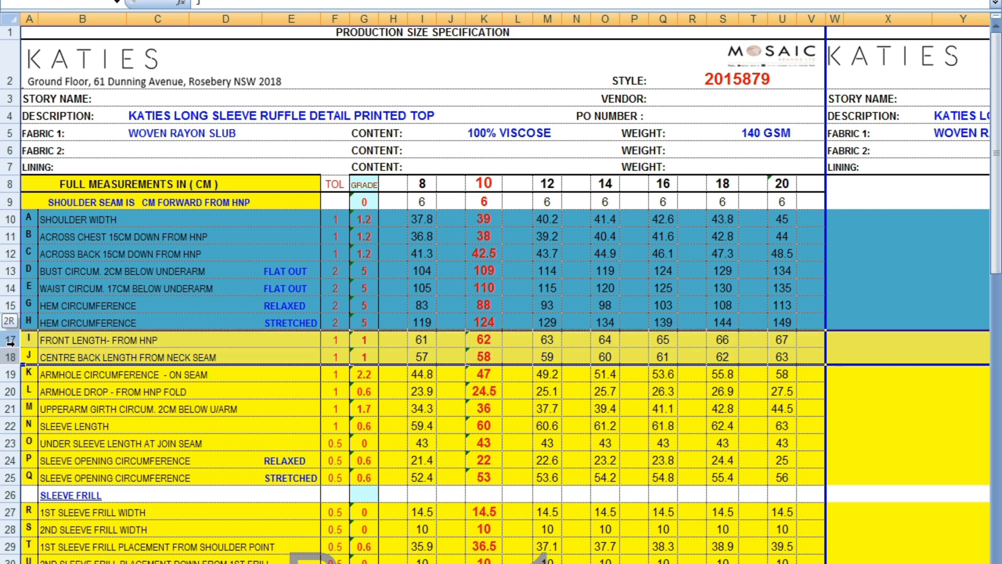
{"action": "right_click", "coordinate": [16, 346]}
{"action": "left_click", "coordinate": [109, 327]}
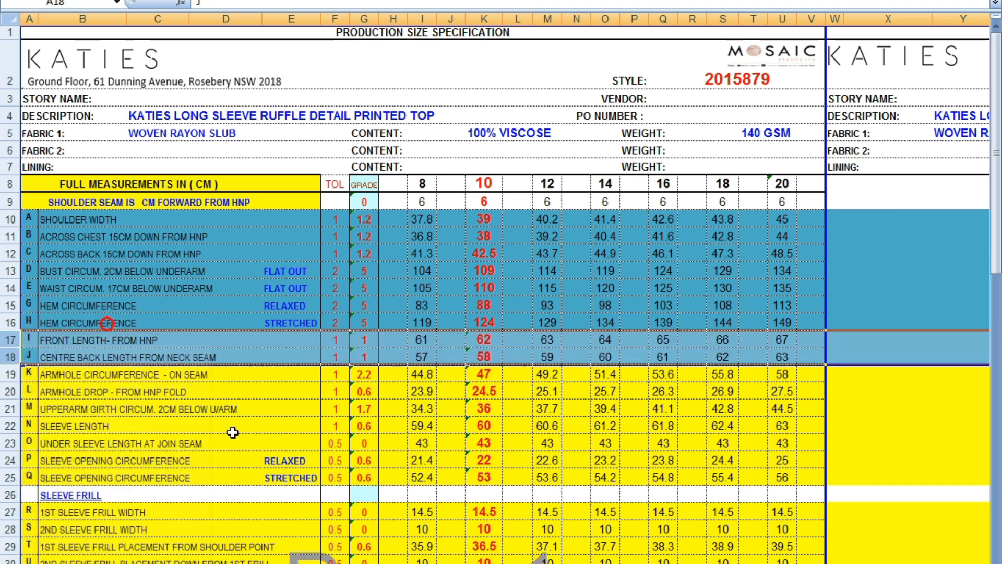
{"action": "left_click", "coordinate": [266, 442]}
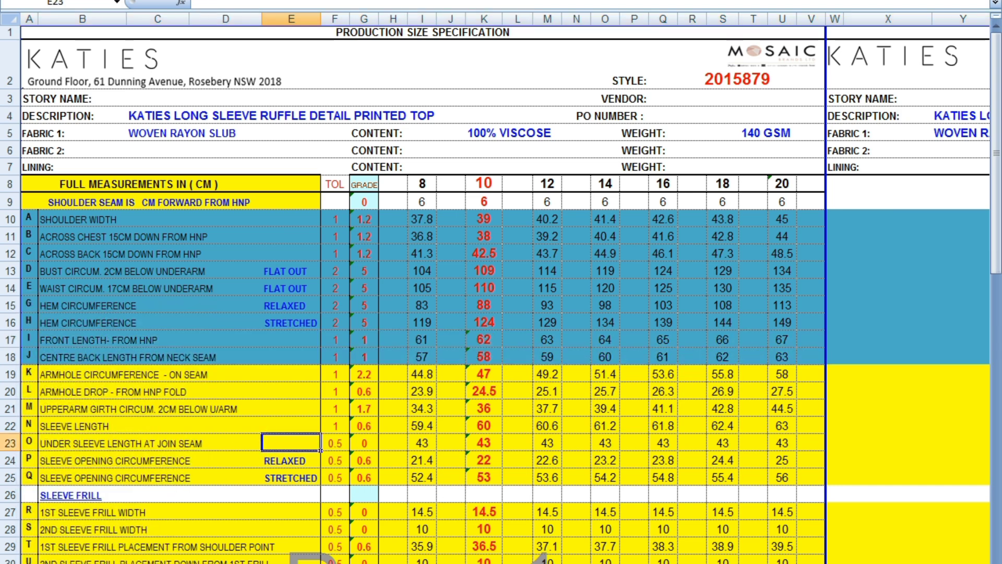
Step: Grade the back's hem corner point by -1 per size in X, following the CENTRE BACK LENGTH grade
{"action": "left_click", "coordinate": [507, 563]}
{"action": "left_click", "coordinate": [585, 540]}
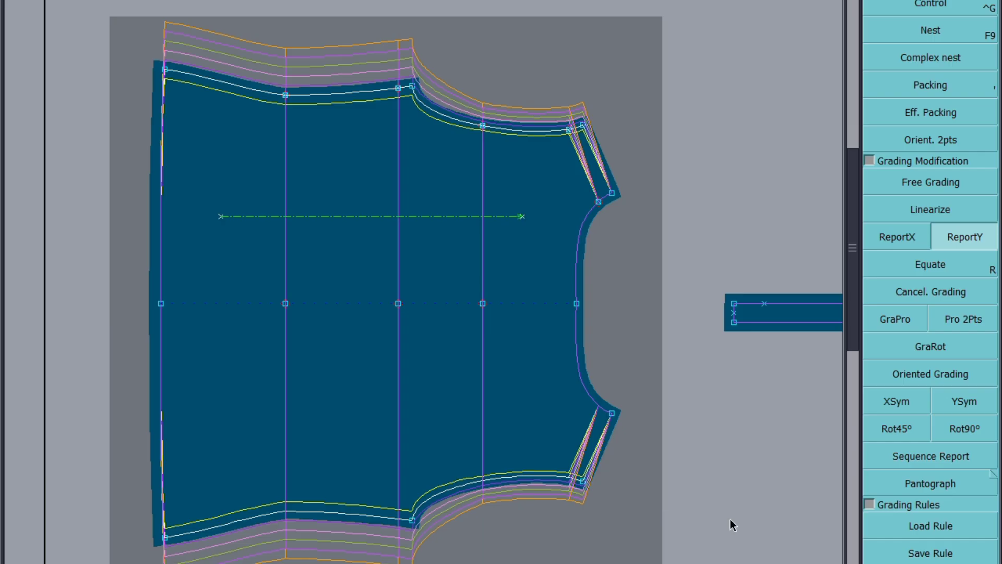
{"action": "left_click", "coordinate": [165, 71]}
{"action": "left_click_drag", "start_coordinate": [784, 1], "coordinate": [786, 44]}
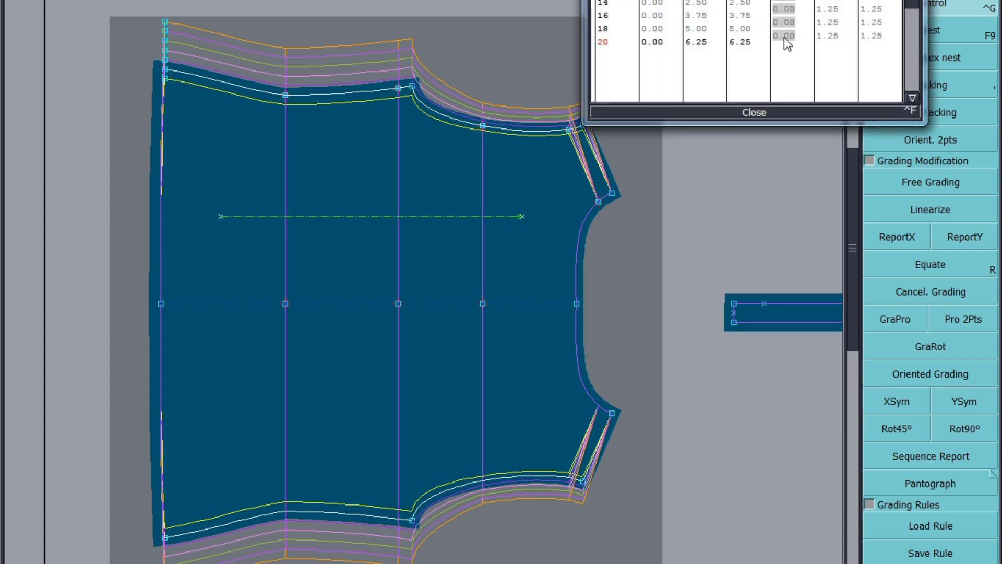
{"action": "type", "text": "-1"}
{"action": "key", "text": "Return"}
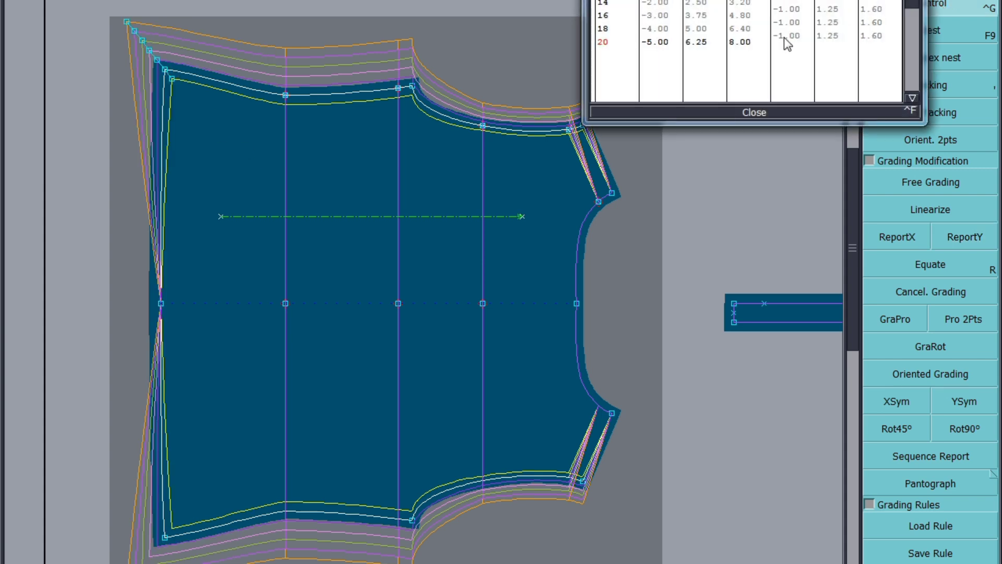
{"action": "left_click", "coordinate": [750, 111]}
Step: Report the hem corner's X grading along the hem to the centre back point
{"action": "left_click", "coordinate": [897, 235]}
{"action": "left_click", "coordinate": [165, 70]}
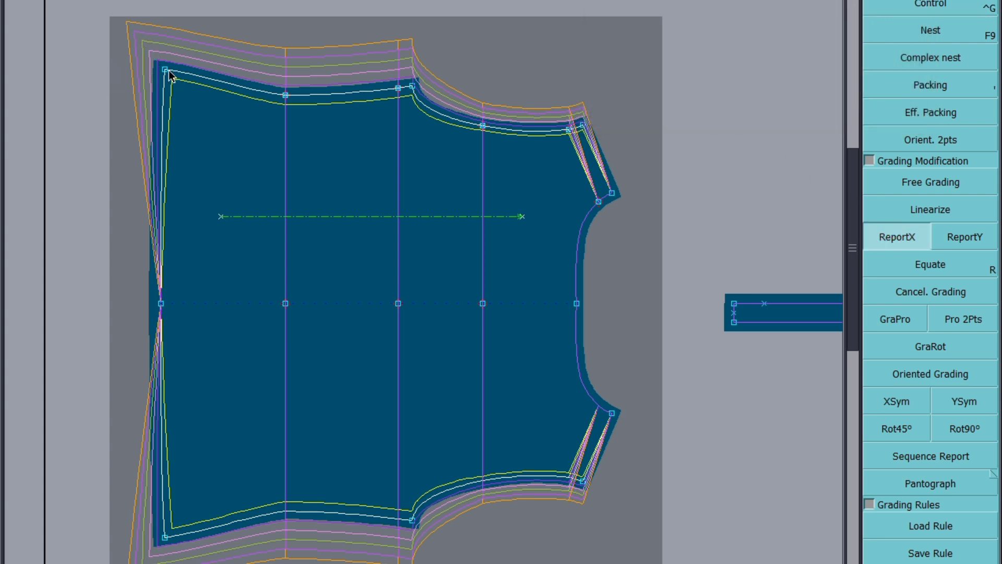
{"action": "left_click", "coordinate": [161, 304]}
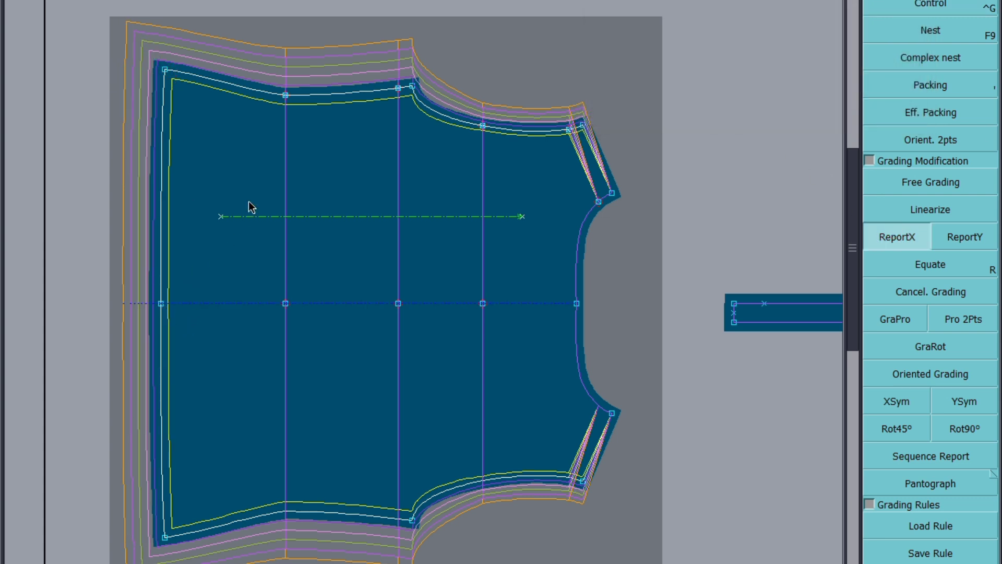
Step: Save the model, continuing past the anomalies dialog
{"action": "scroll", "coordinate": [250, 208], "scroll_direction": "down", "scroll_amount": 3}
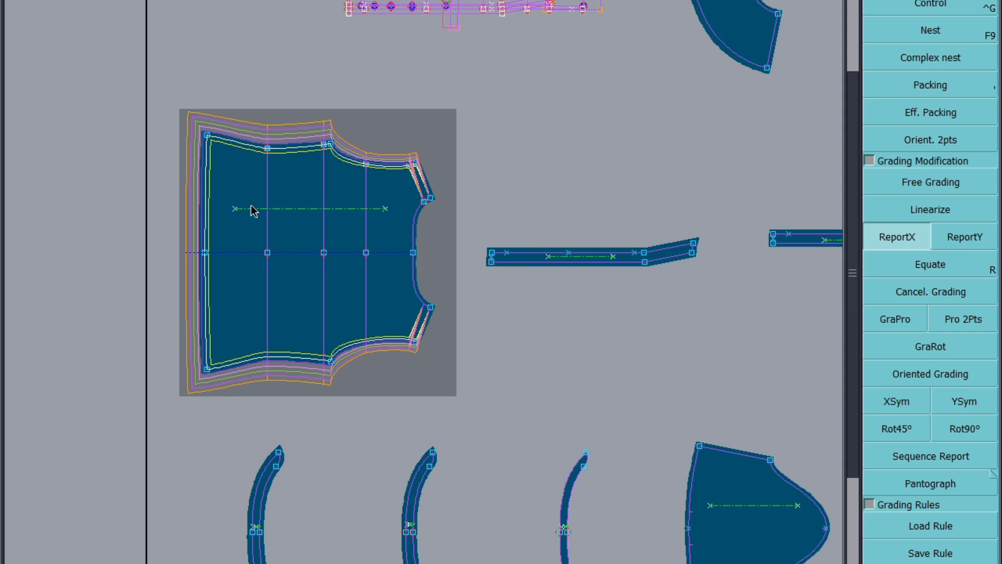
{"action": "key", "text": "ctrl+s"}
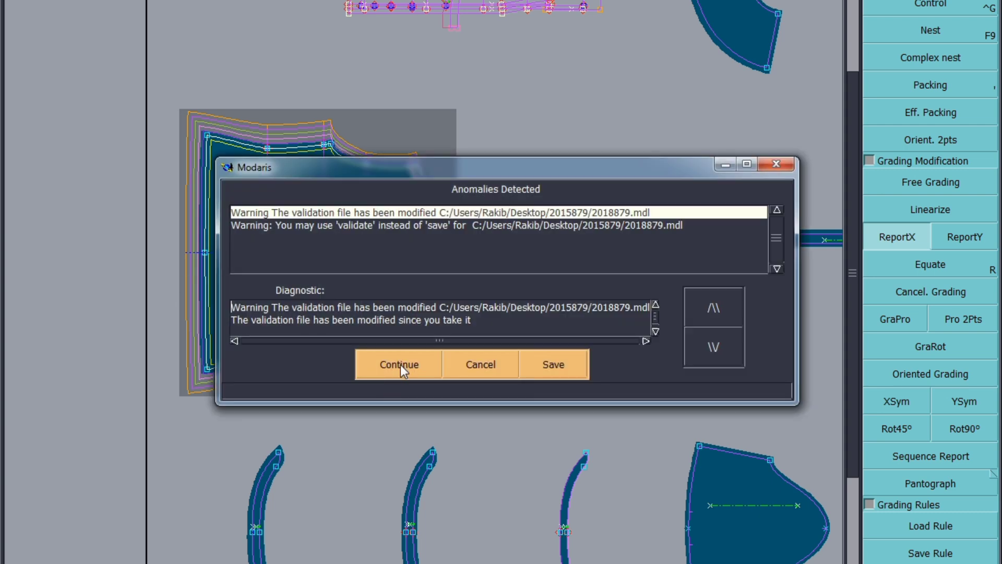
{"action": "left_click", "coordinate": [401, 367]}
Step: Following the ARMHOLE DROP row, grade the back's underarm point by -0.6 per size in X
{"action": "mouse_move", "coordinate": [215, 563]}
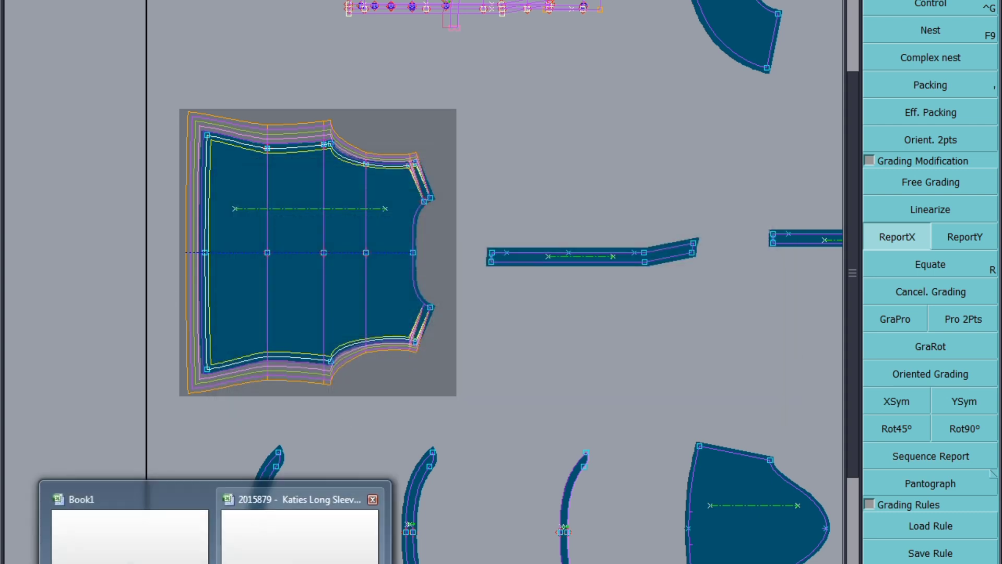
{"action": "left_click", "coordinate": [302, 524]}
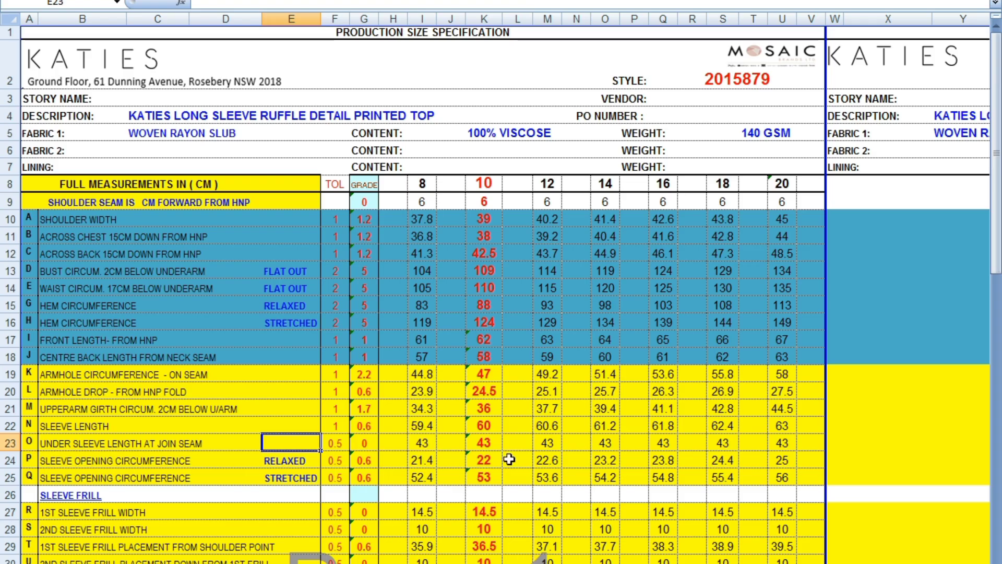
{"action": "left_click", "coordinate": [9, 374]}
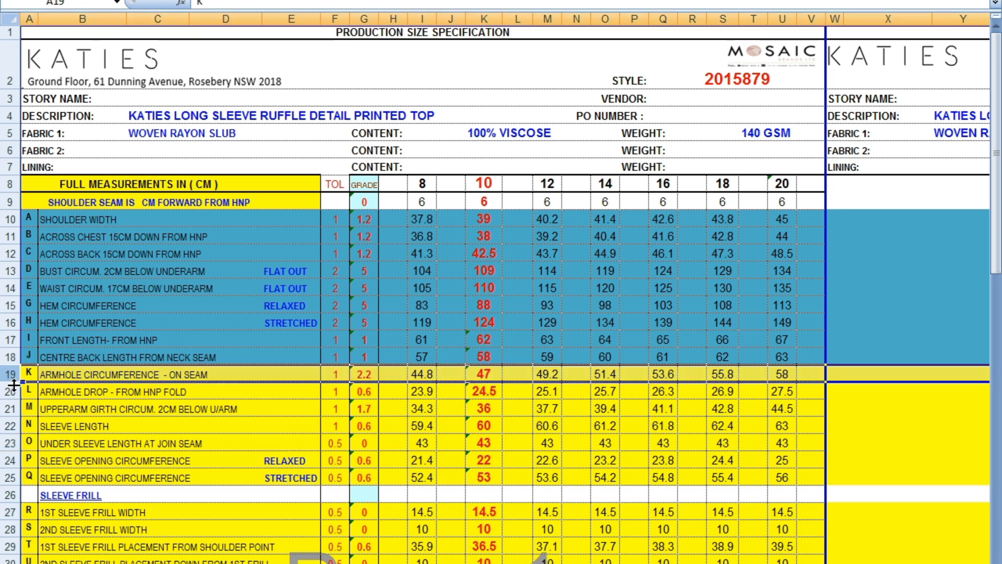
{"action": "left_click", "coordinate": [8, 392]}
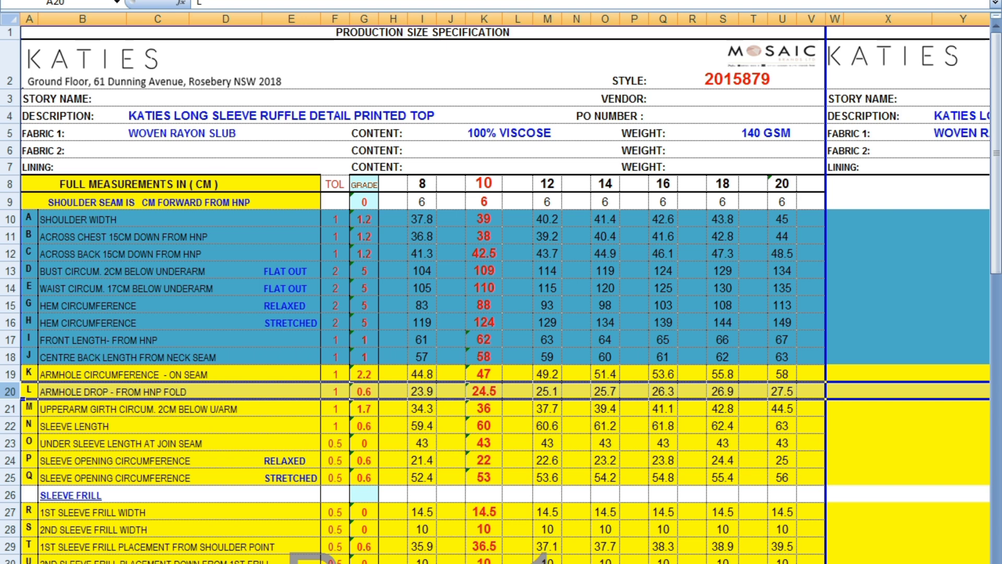
{"action": "left_click", "coordinate": [590, 528]}
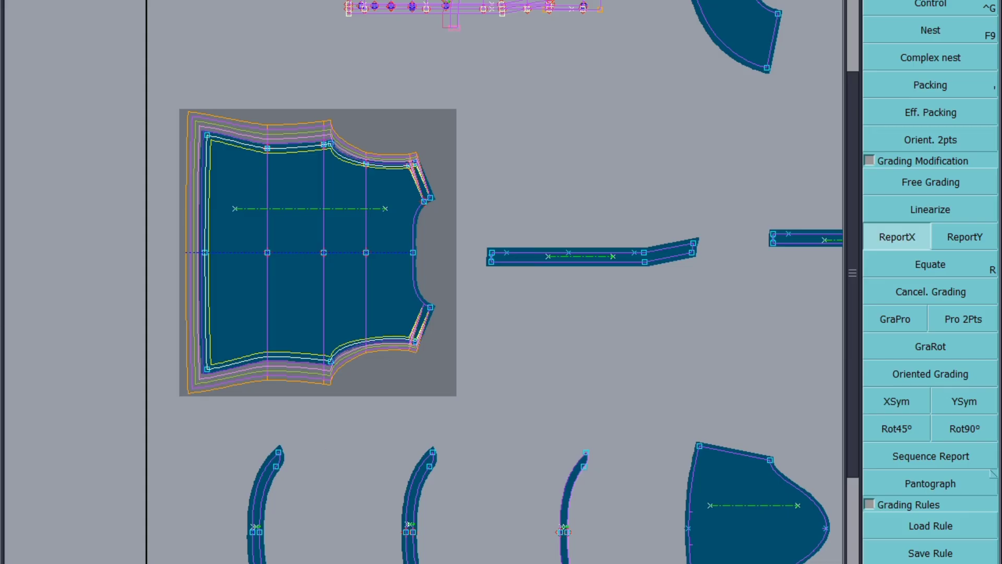
{"action": "scroll", "coordinate": [493, 248], "scroll_direction": "down", "scroll_amount": 3}
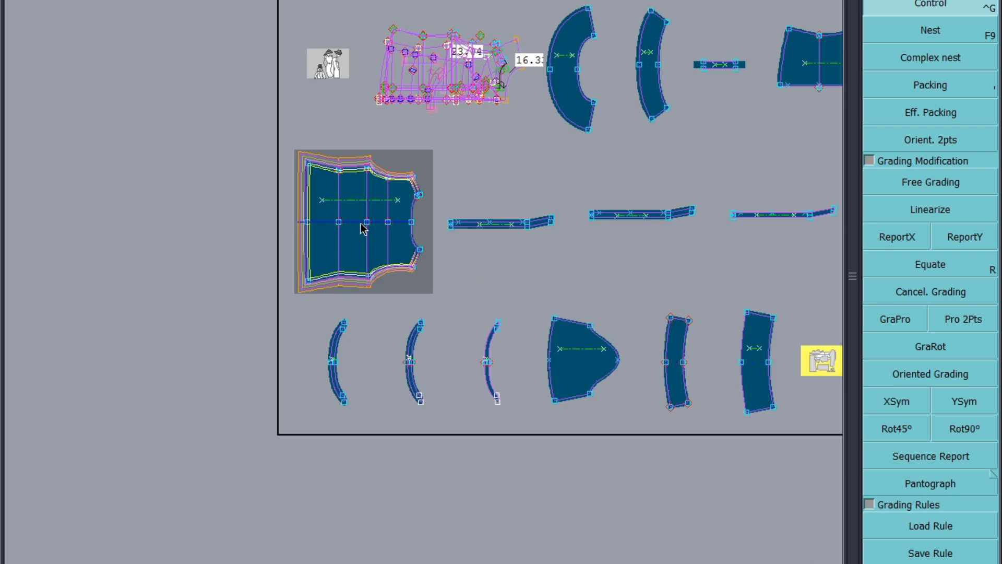
{"action": "scroll", "coordinate": [347, 157], "scroll_direction": "up", "scroll_amount": 2}
{"action": "scroll", "coordinate": [346, 155], "scroll_direction": "up", "scroll_amount": 3}
{"action": "left_click", "coordinate": [399, 183]}
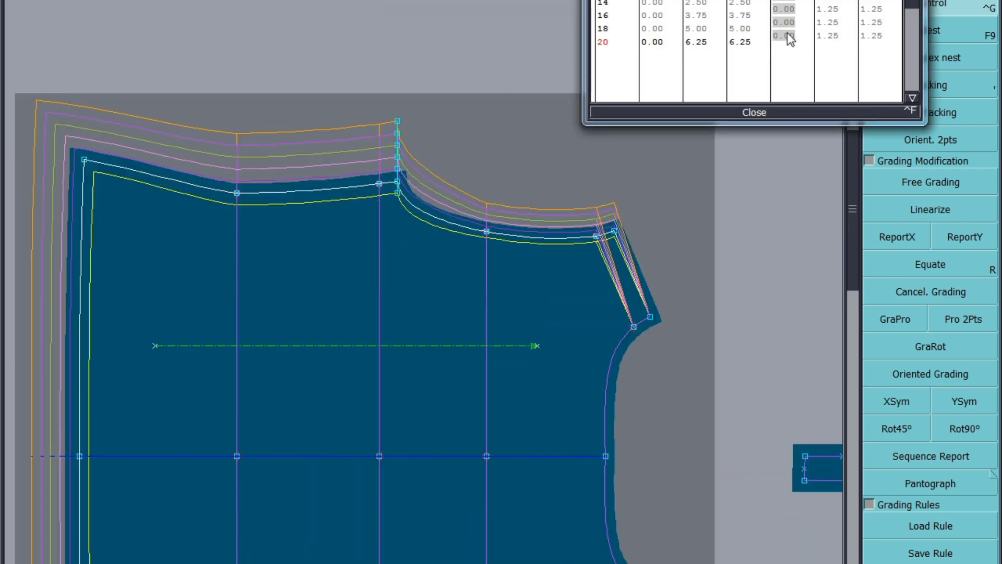
{"action": "type", "text": "-0.6"}
{"action": "key", "text": "Return"}
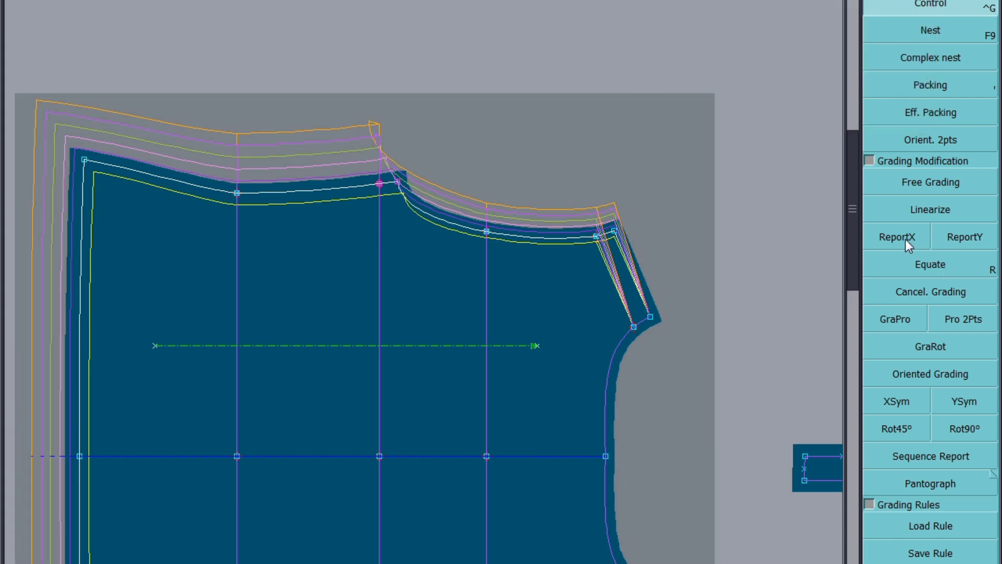
Step: Report the underarm point's X grading down to the centre back line
{"action": "left_click", "coordinate": [907, 238]}
{"action": "left_click", "coordinate": [397, 186]}
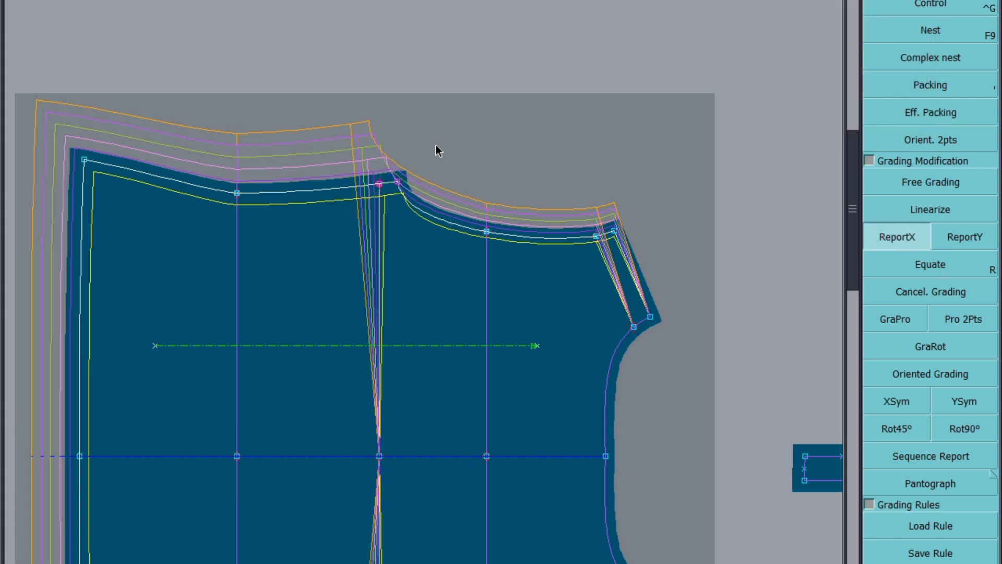
{"action": "left_click", "coordinate": [379, 457]}
{"action": "left_click", "coordinate": [448, 144]}
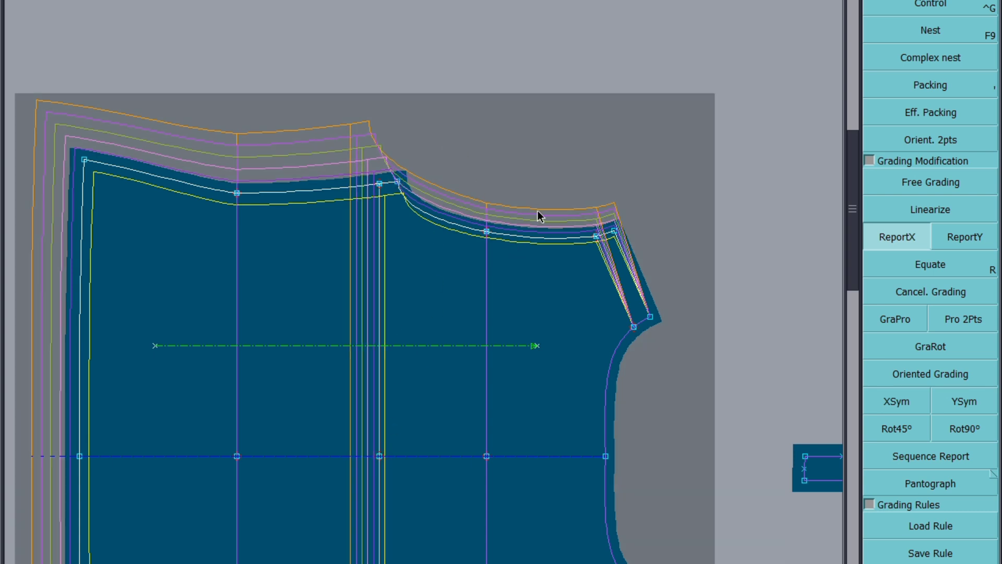
Step: Grade the point midway along the back armhole by -0.3 per size in X
{"action": "scroll", "coordinate": [496, 235], "scroll_direction": "up", "scroll_amount": 3}
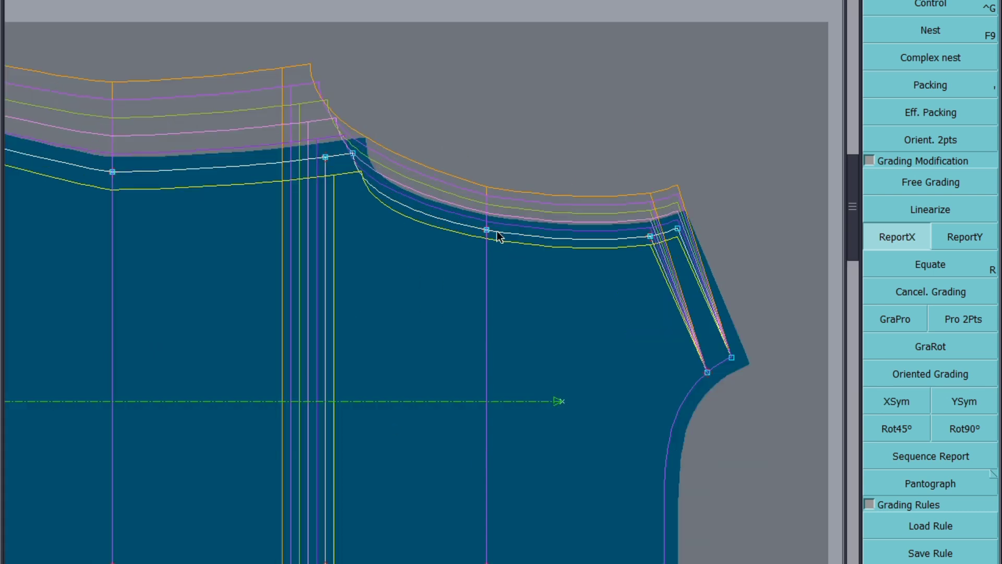
{"action": "scroll", "coordinate": [446, 209], "scroll_direction": "down", "scroll_amount": 3}
{"action": "left_click", "coordinate": [935, 5]}
{"action": "scroll", "coordinate": [458, 221], "scroll_direction": "up", "scroll_amount": 7}
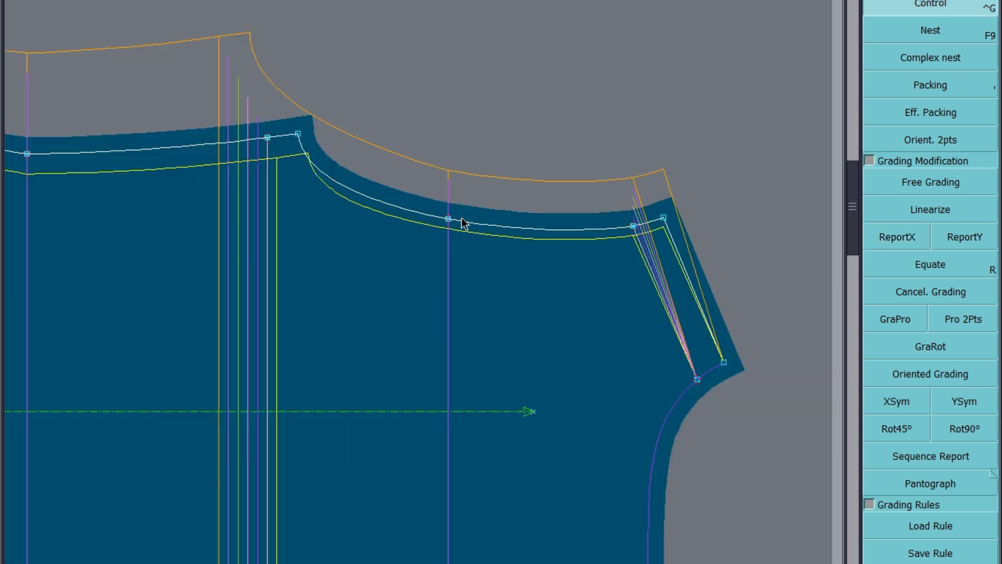
{"action": "left_click", "coordinate": [529, 209]}
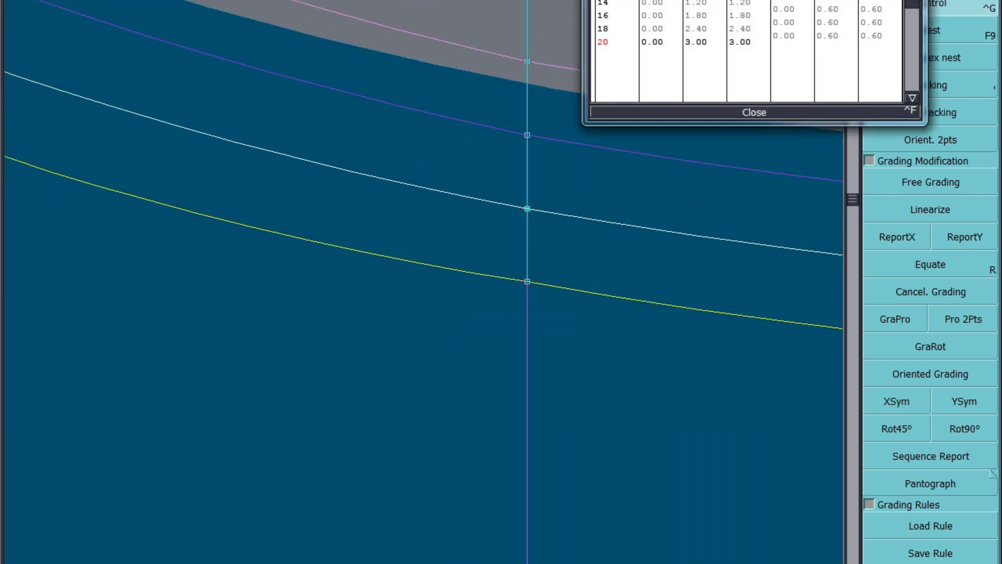
{"action": "left_click_drag", "start_coordinate": [783, 8], "coordinate": [785, 42]}
{"action": "type", "text": "-0.3"}
{"action": "key", "text": "Return"}
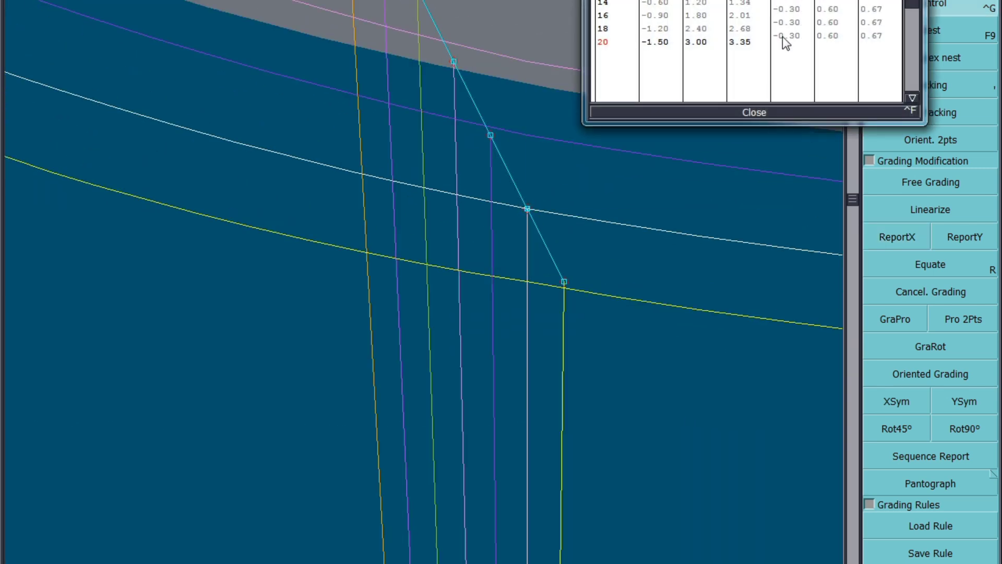
{"action": "left_click", "coordinate": [756, 113]}
Step: Report the mid-armhole point's X grading down through the back piece
{"action": "scroll", "coordinate": [463, 208], "scroll_direction": "down", "scroll_amount": 3}
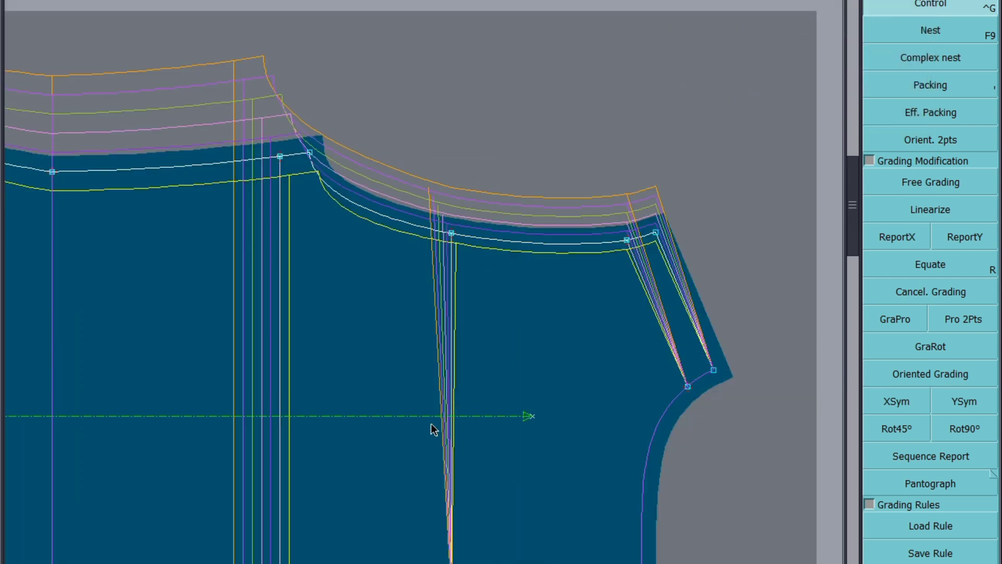
{"action": "scroll", "coordinate": [454, 237], "scroll_direction": "down", "scroll_amount": 2}
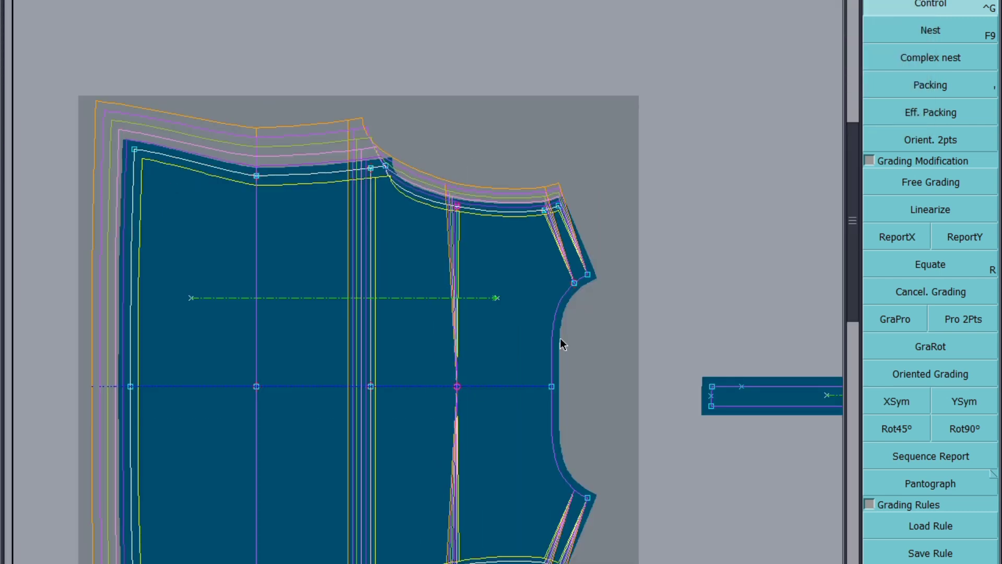
{"action": "left_click", "coordinate": [903, 237]}
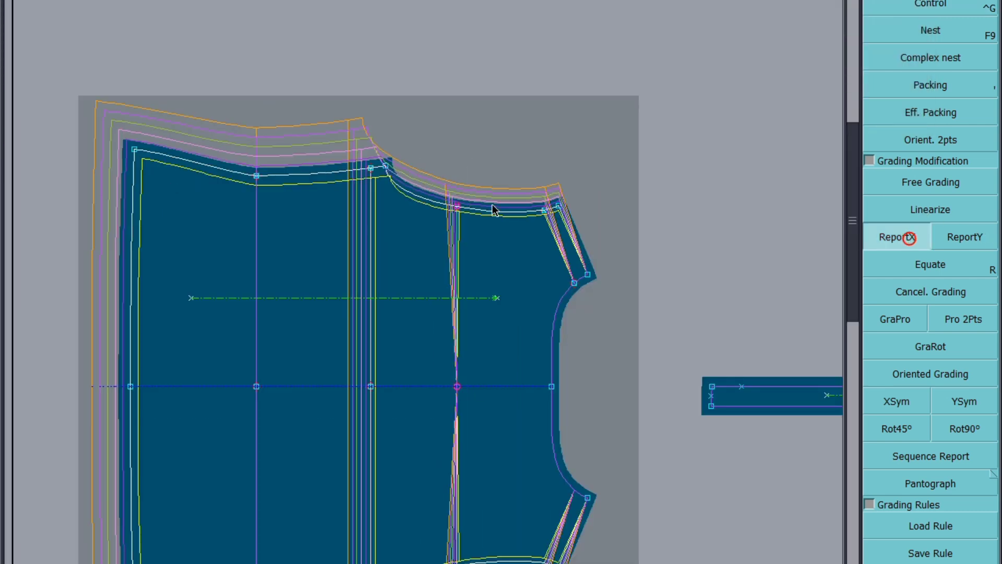
{"action": "left_click", "coordinate": [455, 208]}
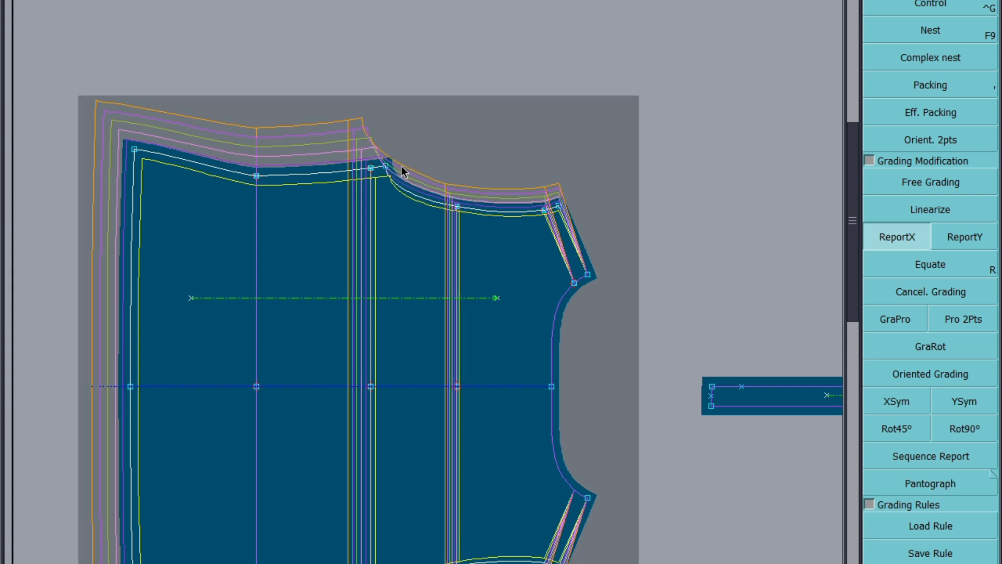
Step: Adjust the grading of the intermediate points along the back armhole curve so the graded armhole lines run smoothly
{"action": "scroll", "coordinate": [424, 188], "scroll_direction": "up", "scroll_amount": 2}
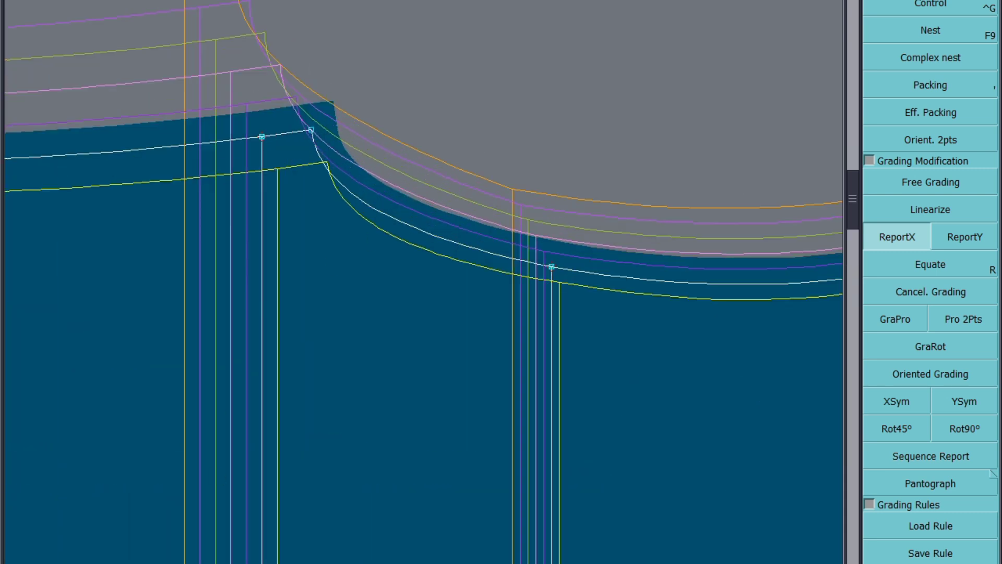
{"action": "left_click", "coordinate": [938, 7]}
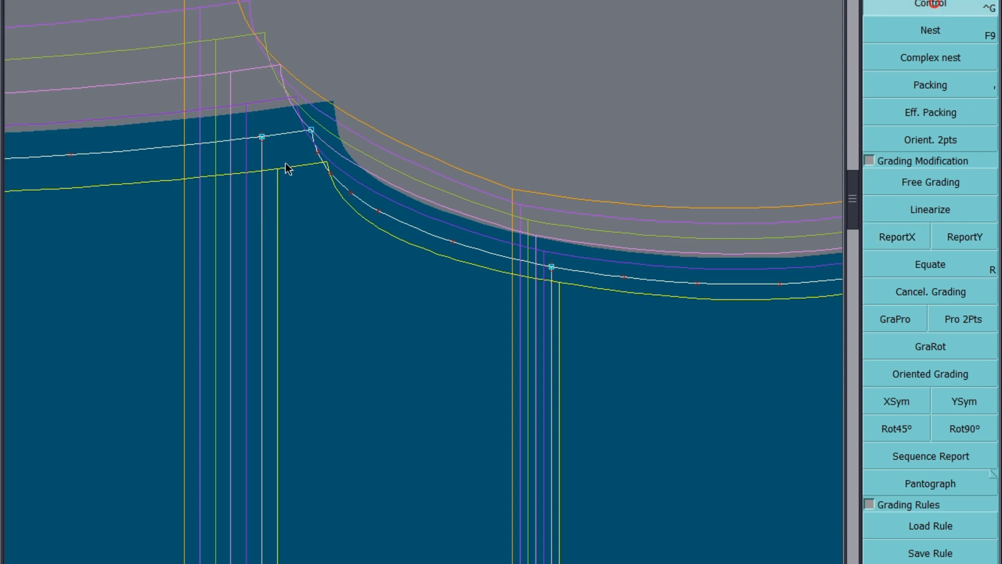
{"action": "left_click", "coordinate": [379, 212]}
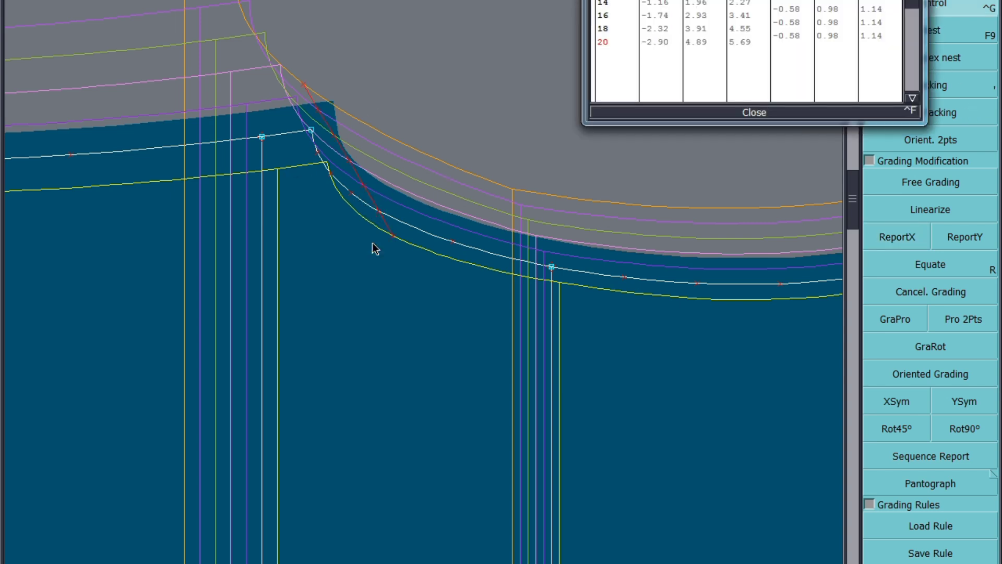
{"action": "scroll", "coordinate": [375, 214], "scroll_direction": "down", "scroll_amount": 2}
{"action": "scroll", "coordinate": [336, 196], "scroll_direction": "up", "scroll_amount": 2}
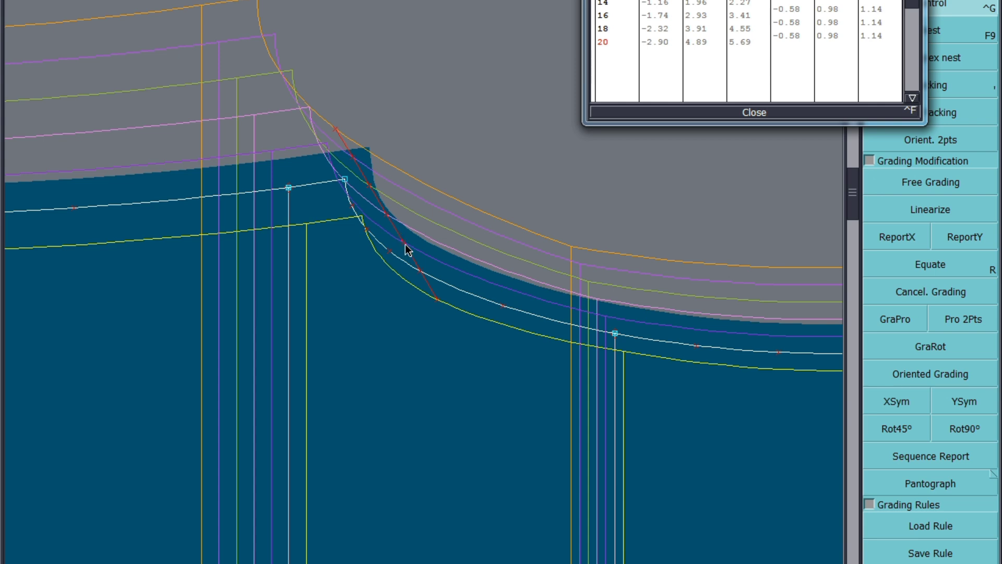
{"action": "left_click", "coordinate": [391, 224]}
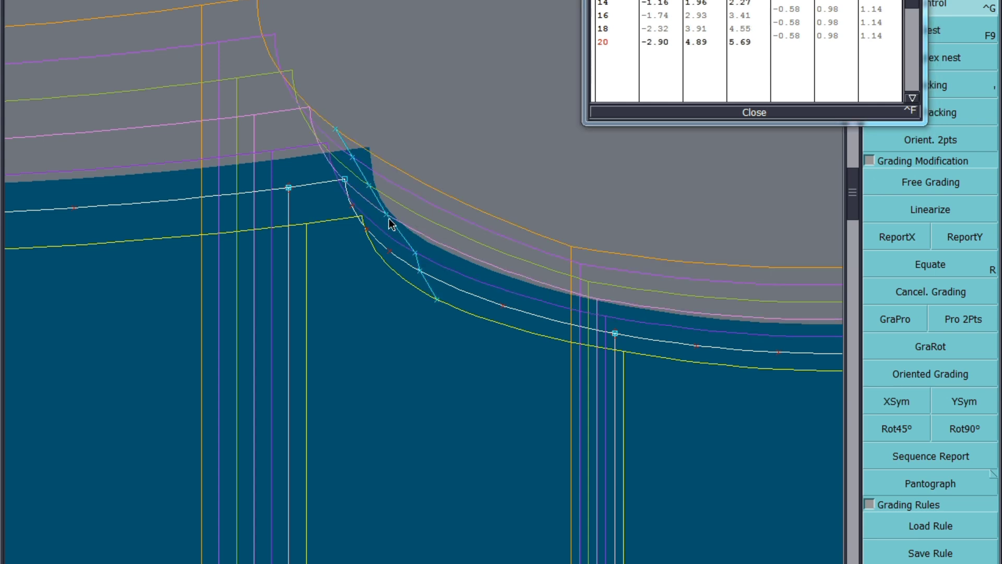
{"action": "left_click_drag", "start_coordinate": [391, 224], "coordinate": [403, 235]}
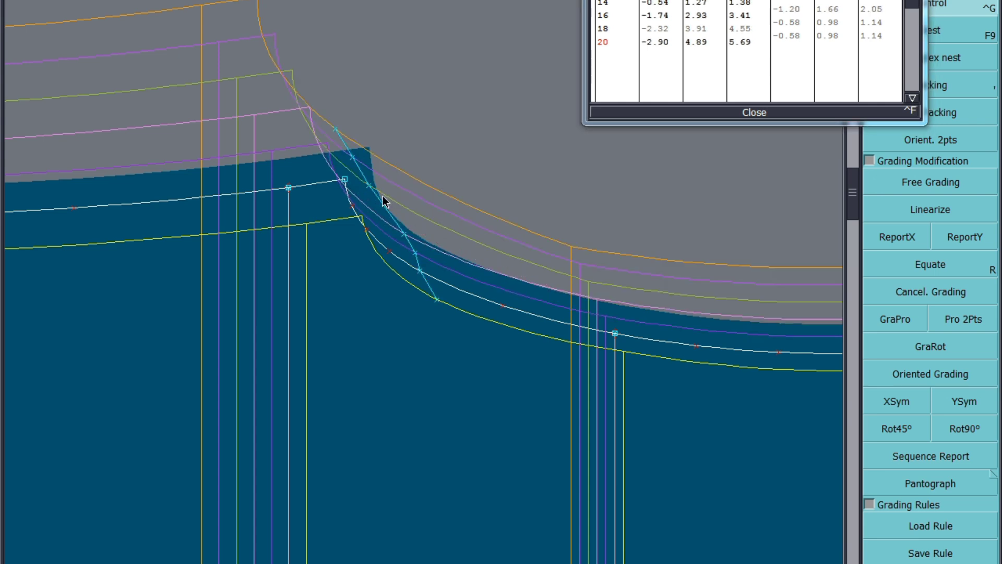
{"action": "left_click_drag", "start_coordinate": [369, 186], "coordinate": [405, 223]}
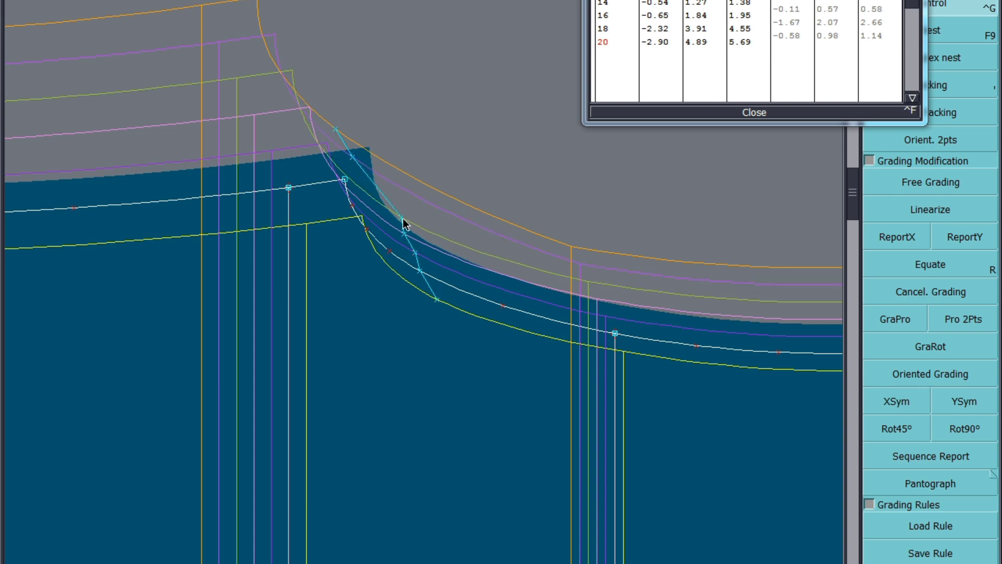
{"action": "left_click_drag", "start_coordinate": [353, 162], "coordinate": [396, 197]}
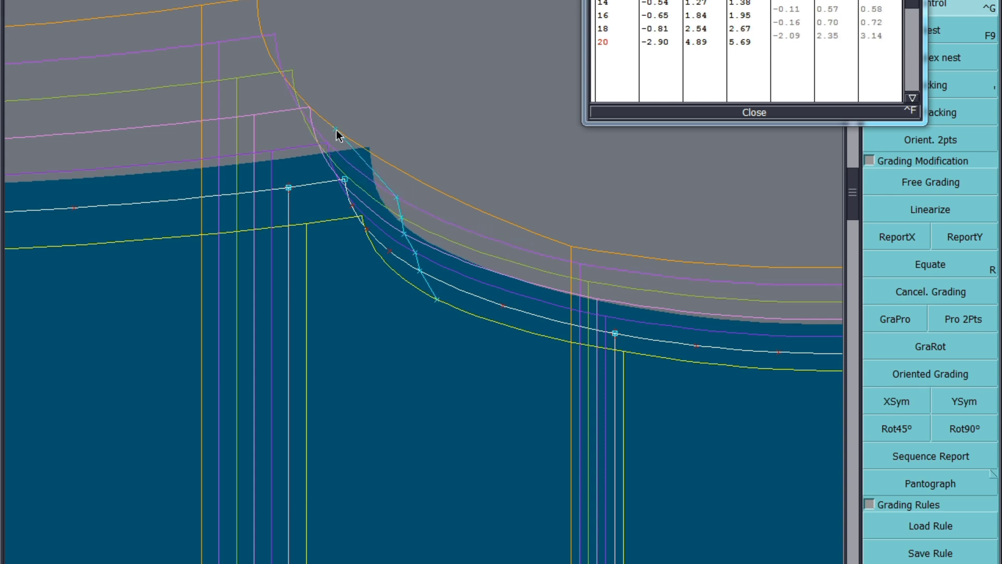
{"action": "left_click_drag", "start_coordinate": [337, 131], "coordinate": [396, 184]}
{"action": "scroll", "coordinate": [432, 198], "scroll_direction": "down", "scroll_amount": 2}
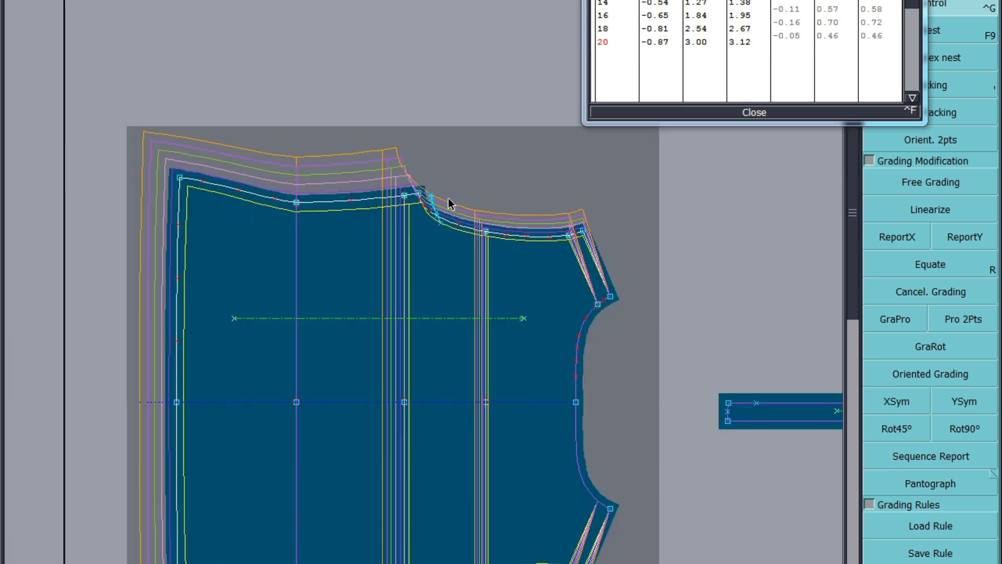
Step: Close the grading table and save the model, continuing past the anomalies dialog
{"action": "left_click", "coordinate": [757, 115]}
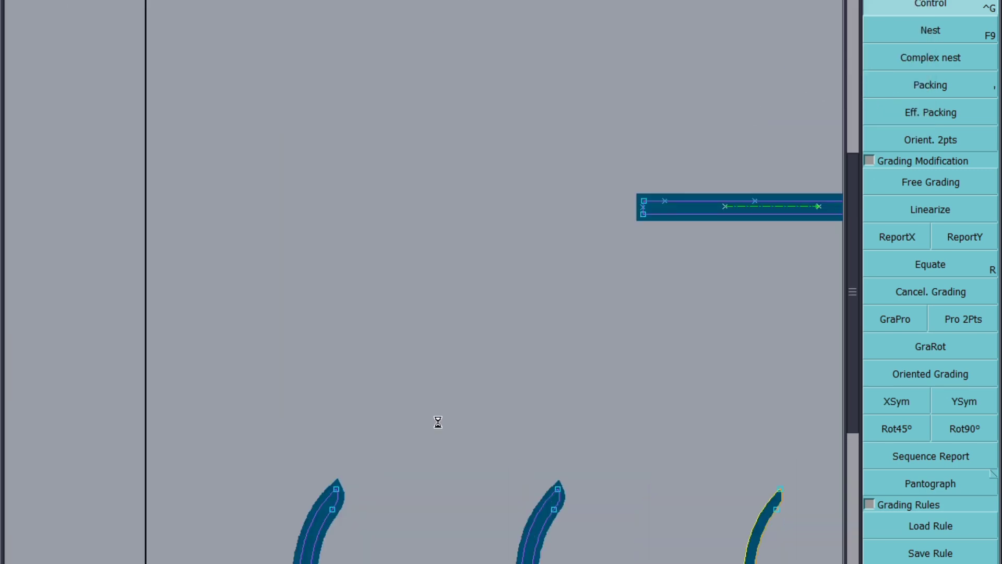
{"action": "scroll", "coordinate": [428, 313], "scroll_direction": "down", "scroll_amount": 2}
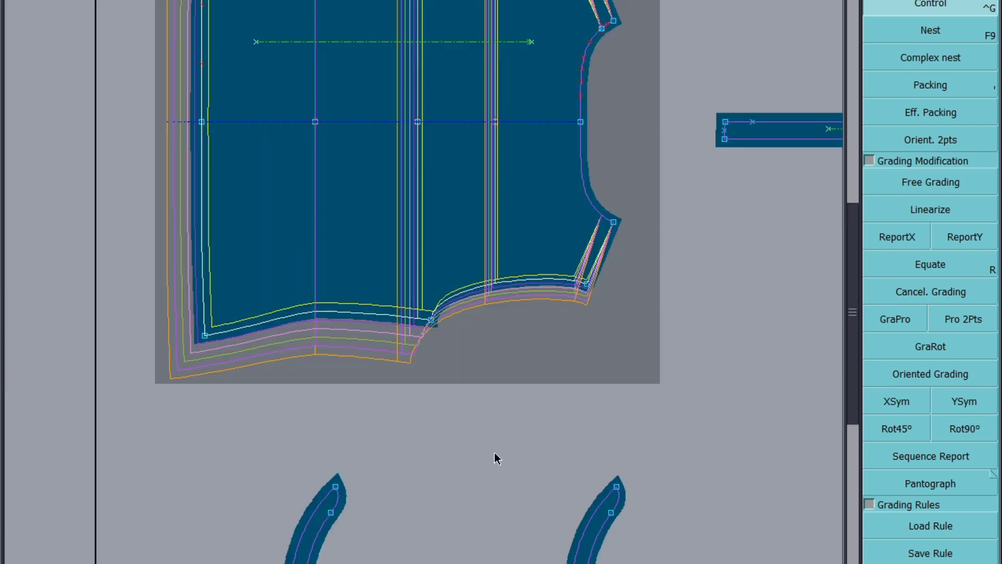
{"action": "scroll", "coordinate": [497, 455], "scroll_direction": "down", "scroll_amount": 1}
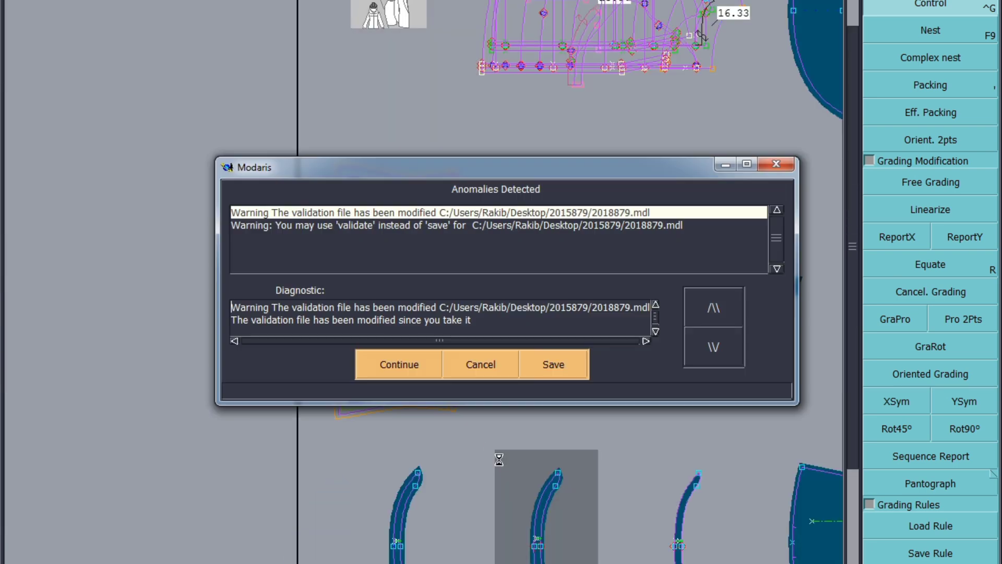
{"action": "left_click", "coordinate": [403, 361]}
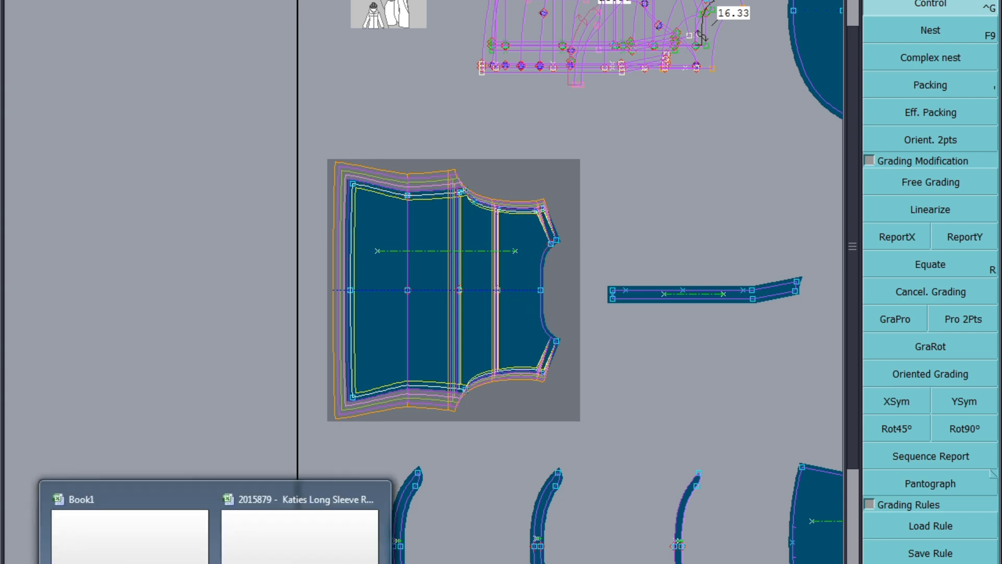
Step: Switch to the spreadsheet and highlight the ARMHOLE CIRCUMFERENCE and ARMHOLE DROP rows blue
{"action": "left_click", "coordinate": [300, 527]}
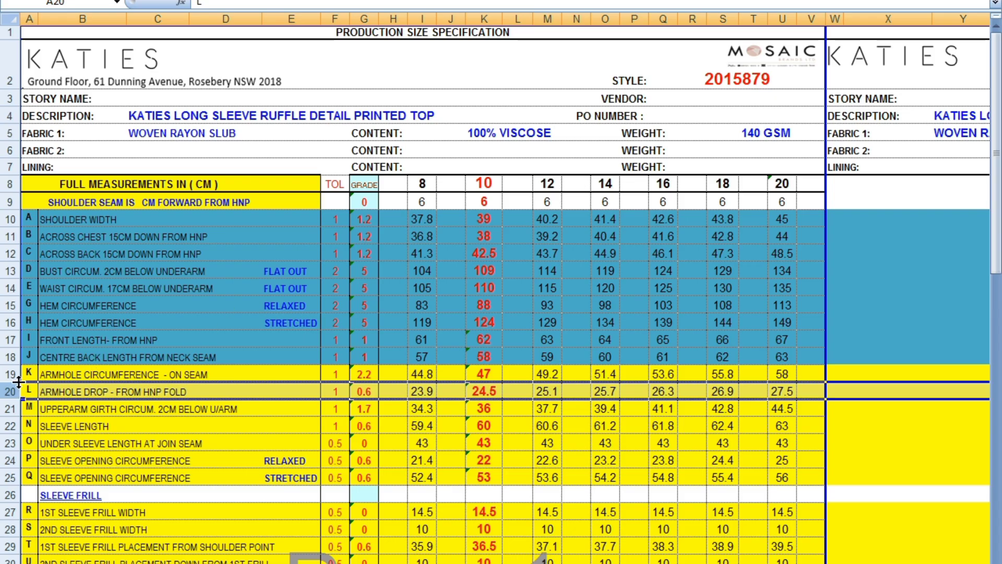
{"action": "left_click_drag", "start_coordinate": [12, 375], "coordinate": [10, 391]}
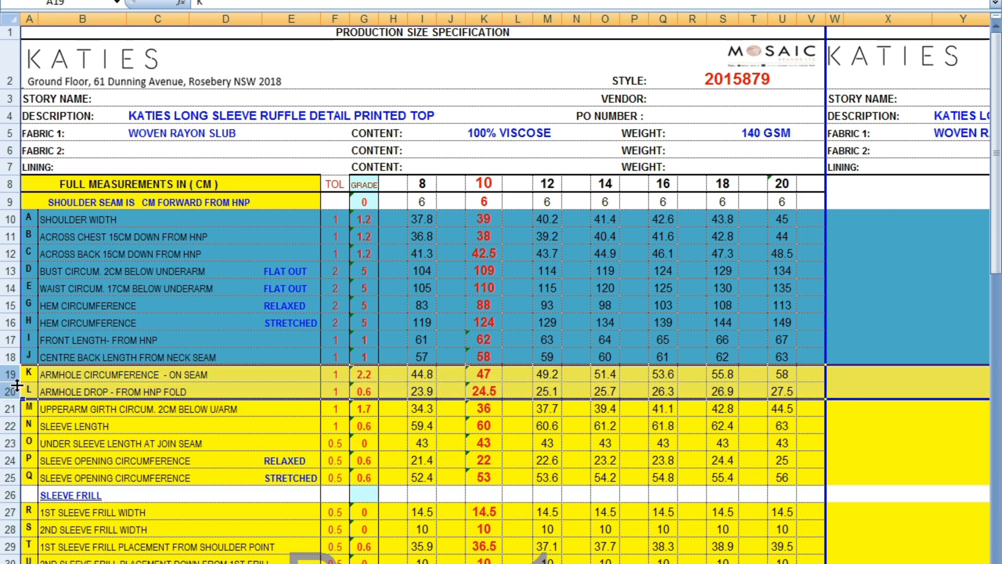
{"action": "right_click", "coordinate": [10, 391]}
{"action": "left_click", "coordinate": [106, 427]}
{"action": "left_click", "coordinate": [157, 460]}
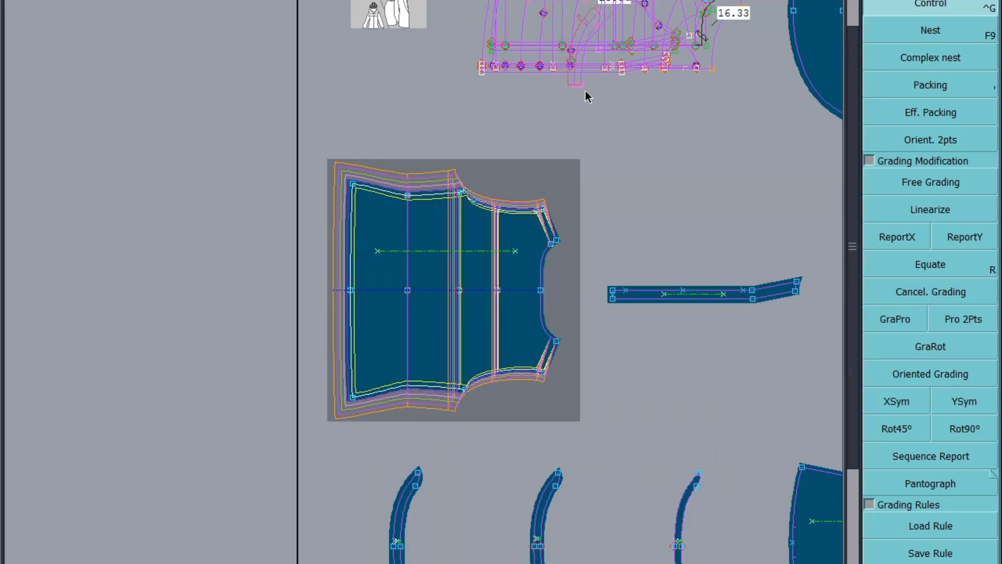
Step: Grade the sleeve's upper cap point by 0.85 per size in Y
{"action": "scroll", "coordinate": [372, 216], "scroll_direction": "down", "scroll_amount": 3}
{"action": "scroll", "coordinate": [673, 378], "scroll_direction": "up", "scroll_amount": 3}
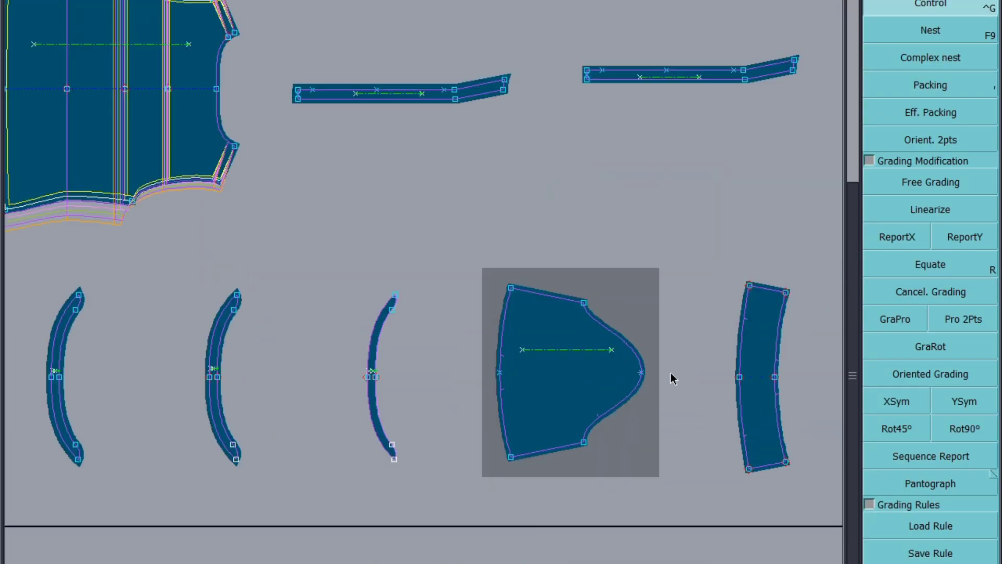
{"action": "left_click", "coordinate": [583, 303]}
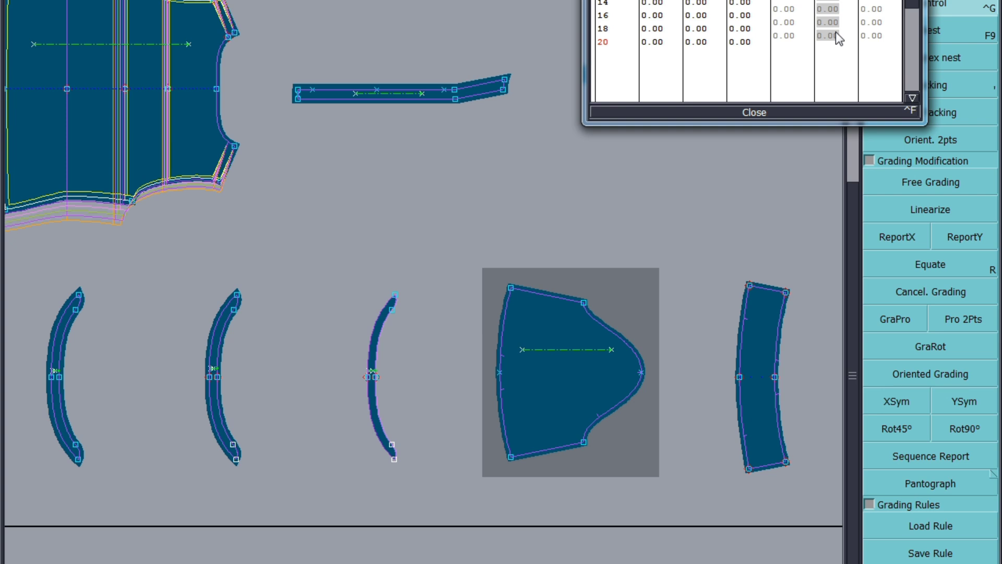
{"action": "key", "text": "Return"}
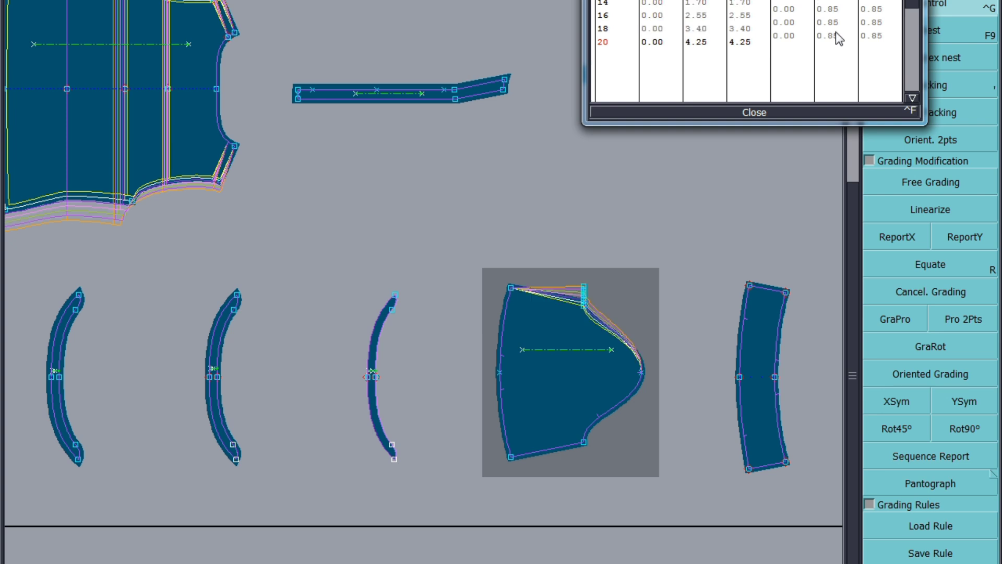
{"action": "left_click", "coordinate": [759, 112]}
Step: Report the cap point's Y grading to the lower underarm point of the sleeve and mirror it with XSym
{"action": "left_click", "coordinate": [965, 238]}
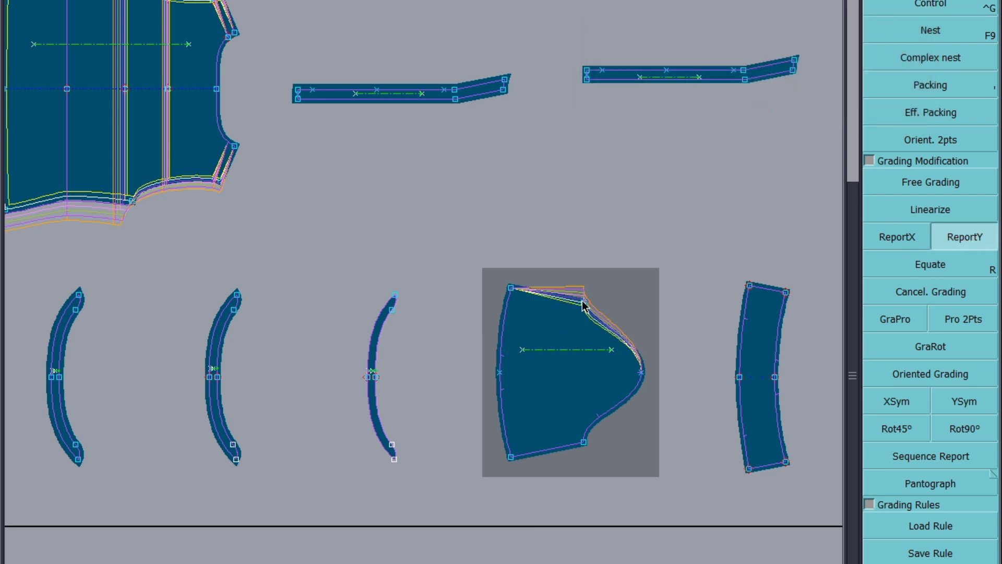
{"action": "left_click", "coordinate": [584, 442]}
{"action": "left_click", "coordinate": [909, 396]}
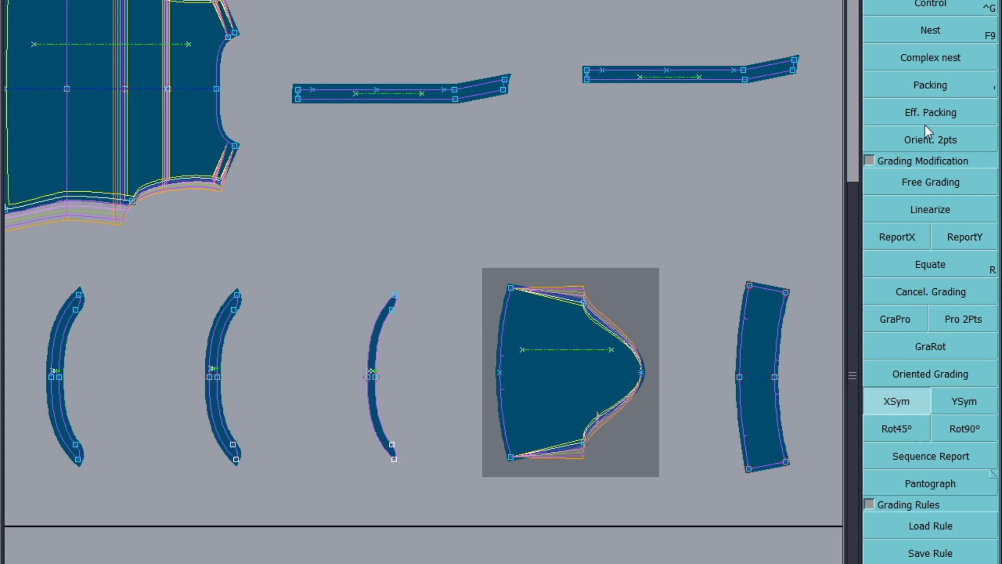
Step: Grade the sleeve's top head corner point by 0.5 per size in Y
{"action": "left_click", "coordinate": [942, 4]}
{"action": "left_click", "coordinate": [513, 290]}
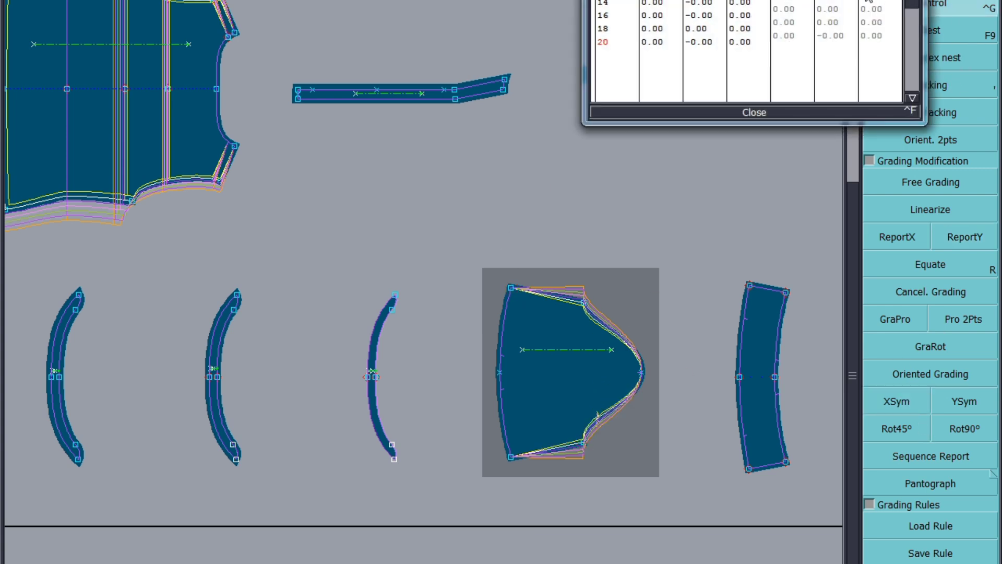
{"action": "left_click_drag", "start_coordinate": [829, 1], "coordinate": [830, 37]}
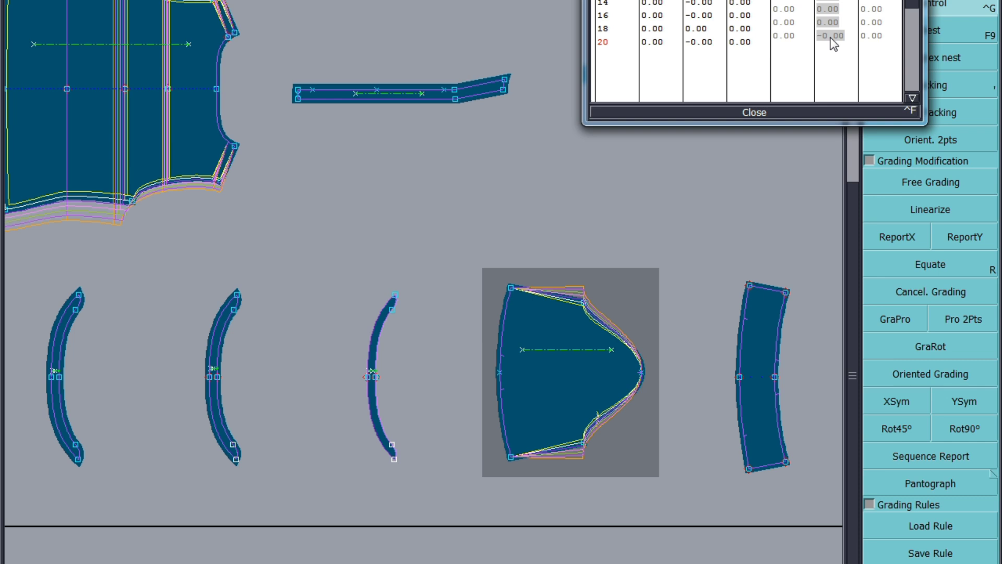
{"action": "key", "text": "Return"}
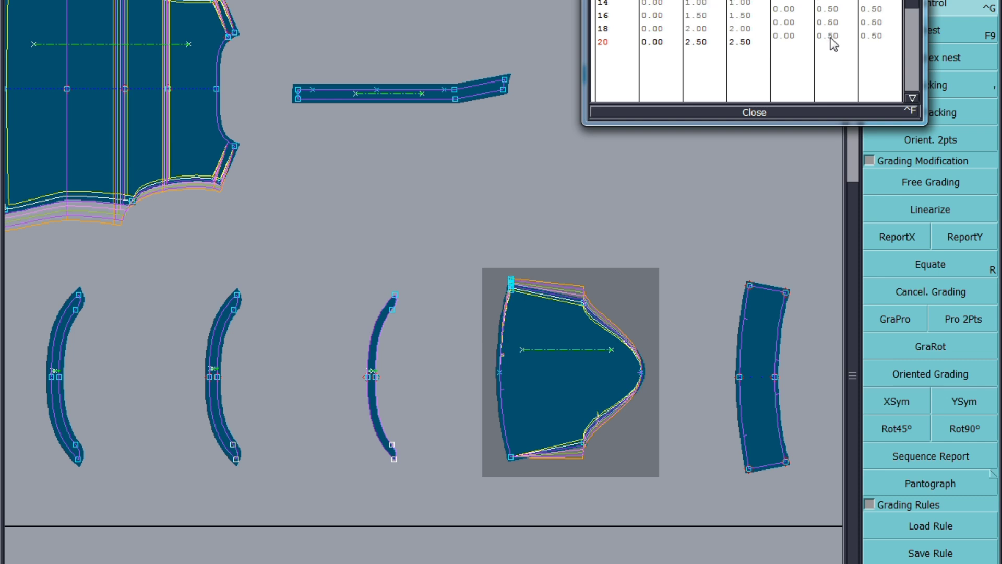
Step: Grade the sleeve's bottom head corner point by -0.5 per size in Y
{"action": "left_click", "coordinate": [512, 456]}
{"action": "left_click_drag", "start_coordinate": [829, 4], "coordinate": [836, 44]}
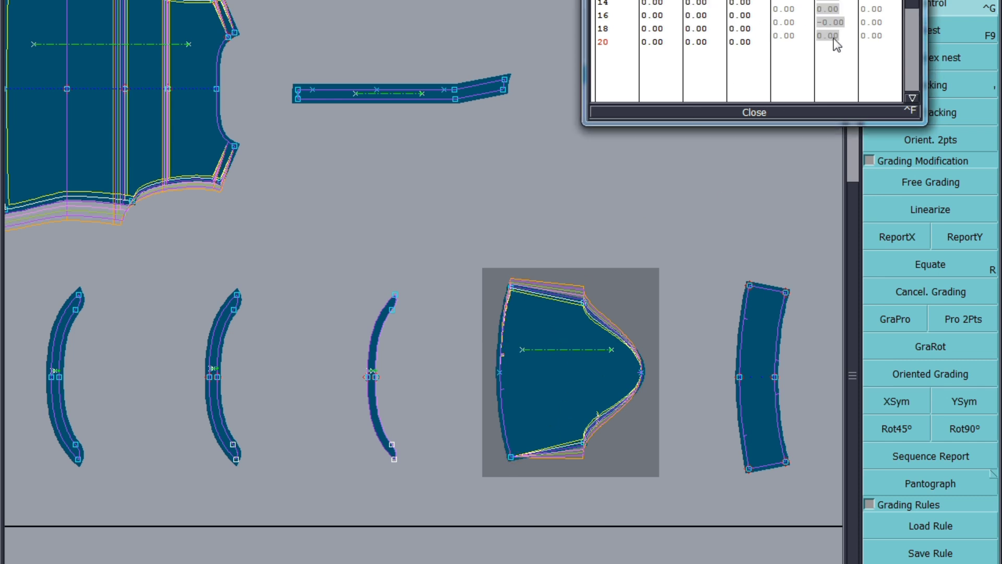
{"action": "key", "text": "Return"}
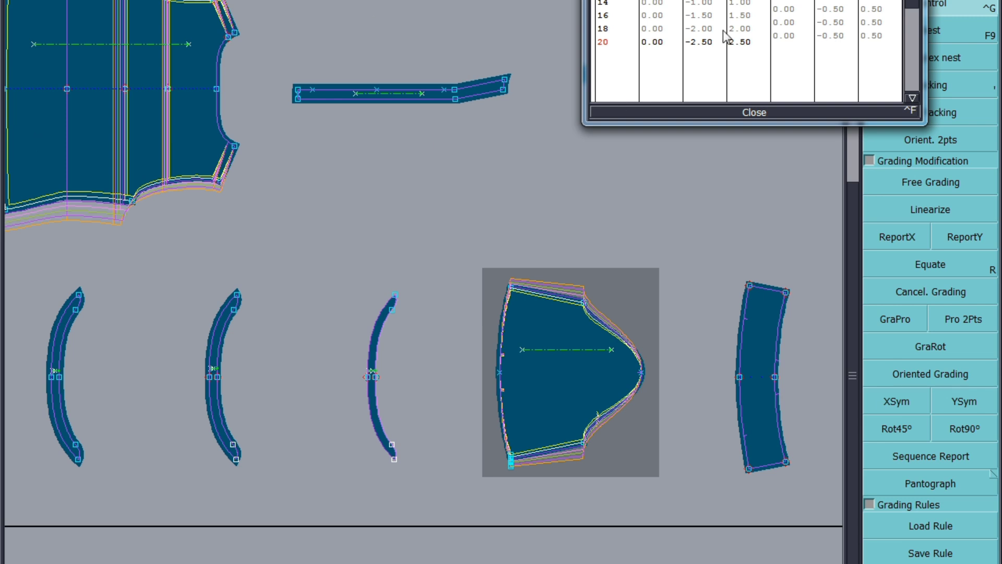
{"action": "left_click", "coordinate": [755, 112]}
{"action": "scroll", "coordinate": [348, 211], "scroll_direction": "down", "scroll_amount": 3}
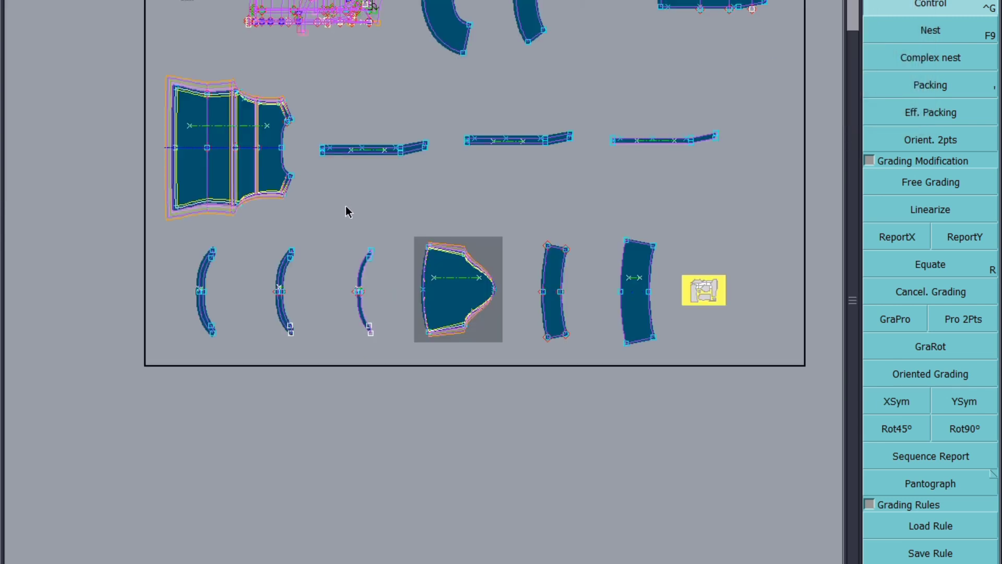
{"action": "scroll", "coordinate": [612, 306], "scroll_direction": "up", "scroll_amount": 2}
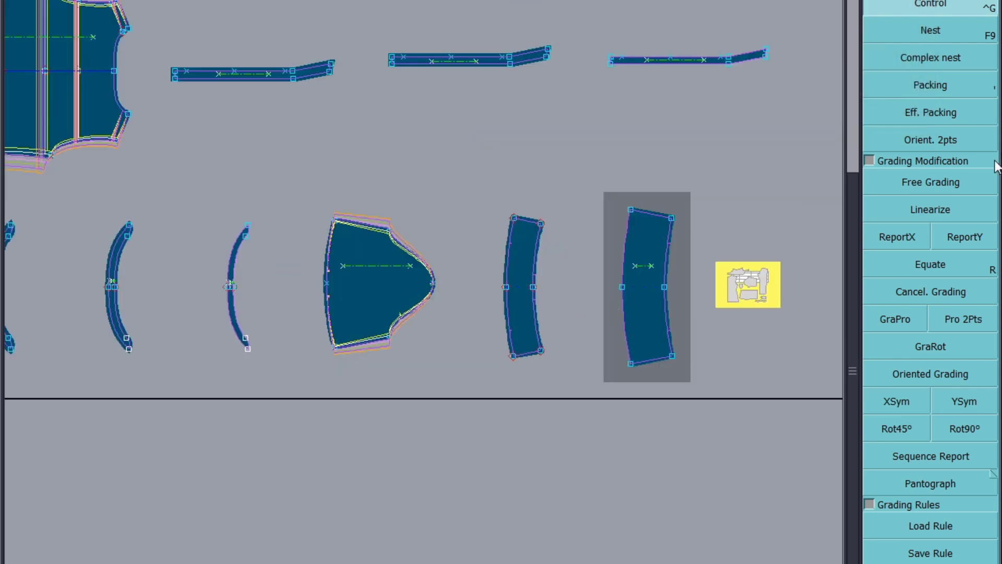
{"action": "left_click", "coordinate": [978, 239]}
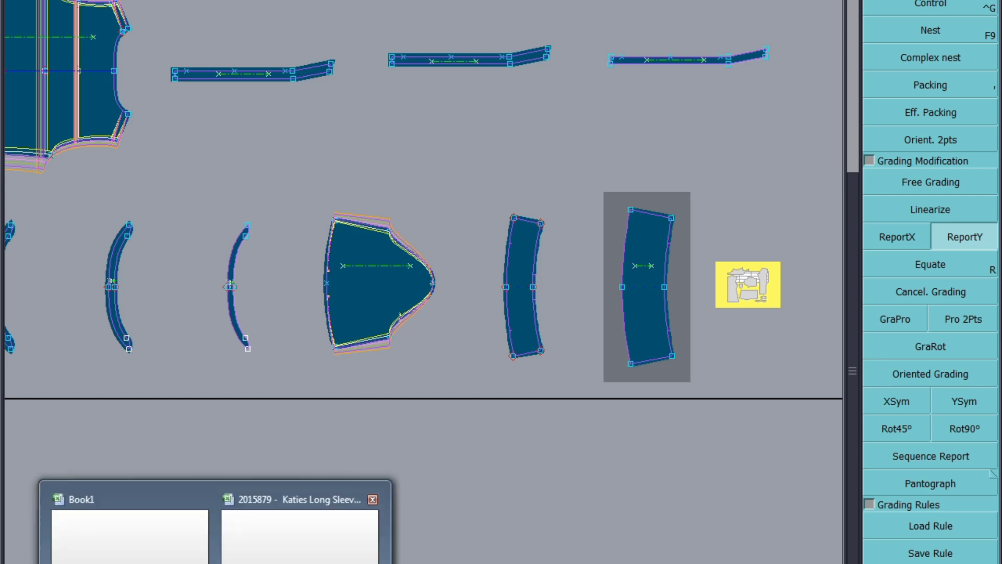
Step: Highlight the Upperarm Girth and Sleeve Length rows of the size specification sheet with a blue fill
{"action": "left_click", "coordinate": [280, 532]}
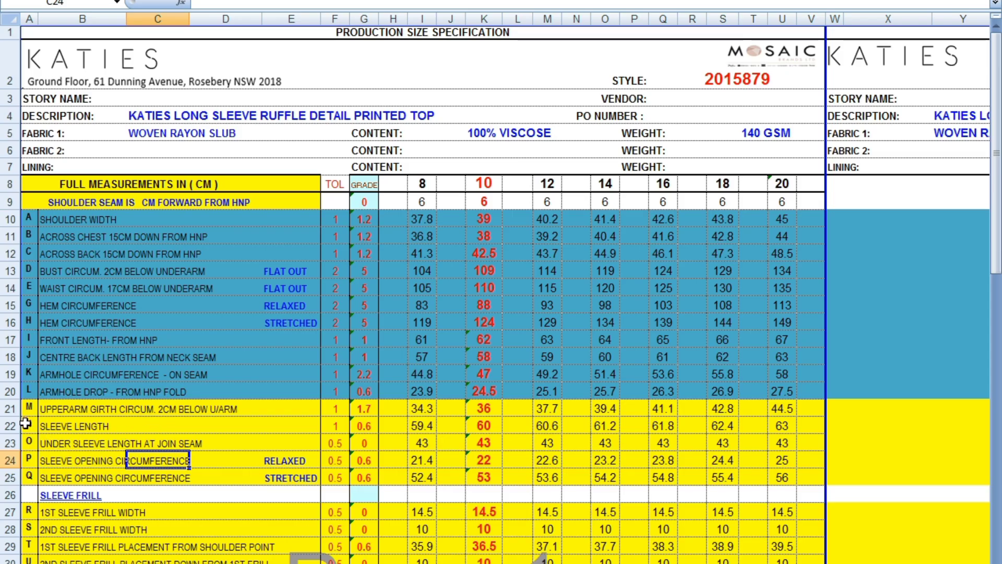
{"action": "mouse_move", "coordinate": [12, 409]}
{"action": "left_mouse_down"}
{"action": "mouse_move", "coordinate": [10, 422]}
{"action": "mouse_move", "coordinate": [10, 409]}
{"action": "left_mouse_up"}
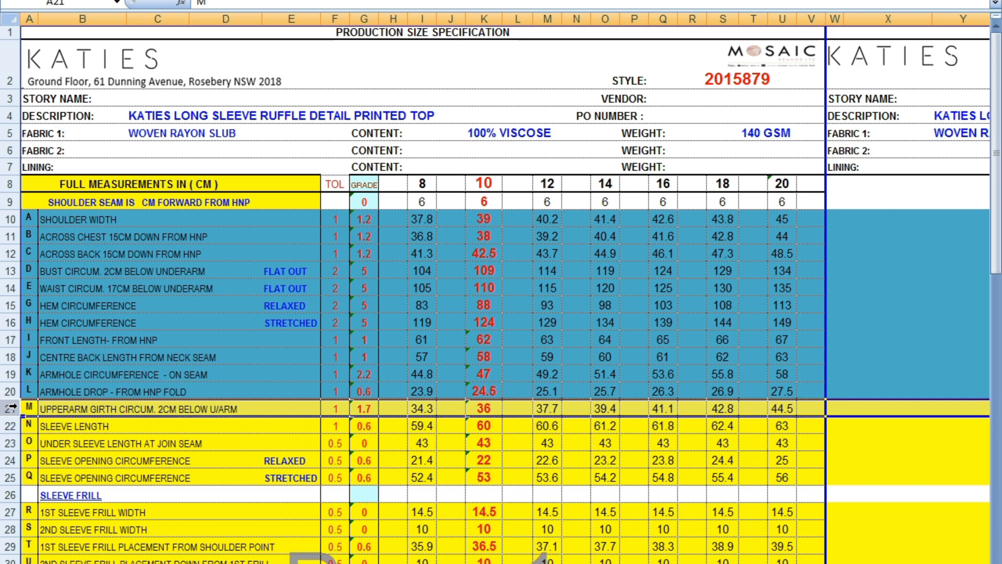
{"action": "right_click", "coordinate": [9, 409]}
{"action": "left_click", "coordinate": [105, 450]}
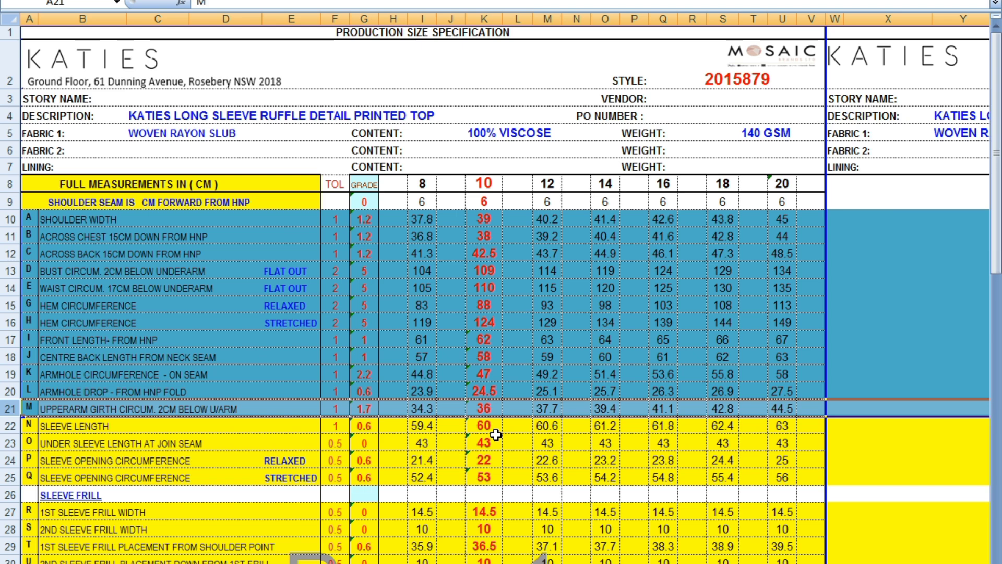
{"action": "right_click", "coordinate": [12, 426]}
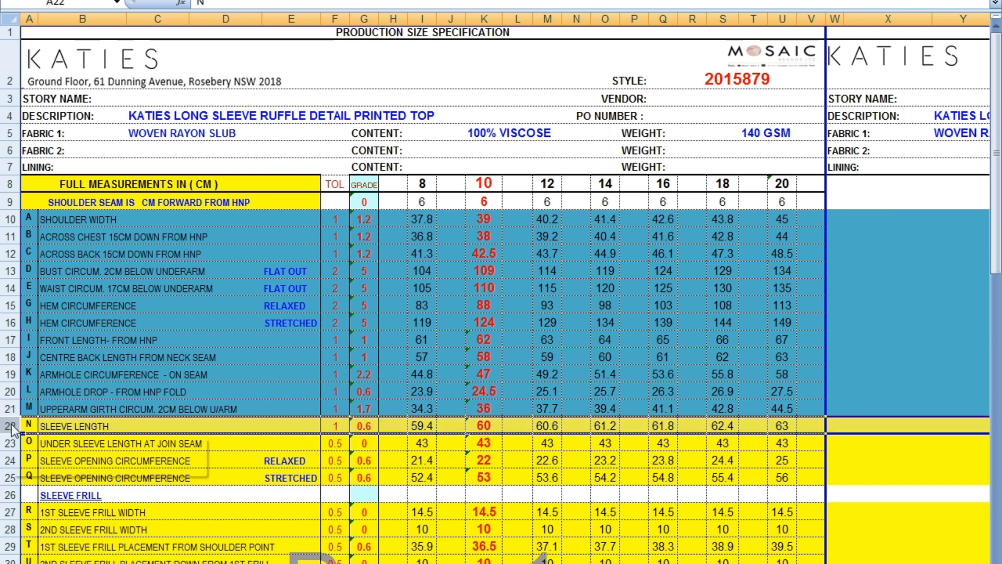
{"action": "left_click", "coordinate": [100, 465]}
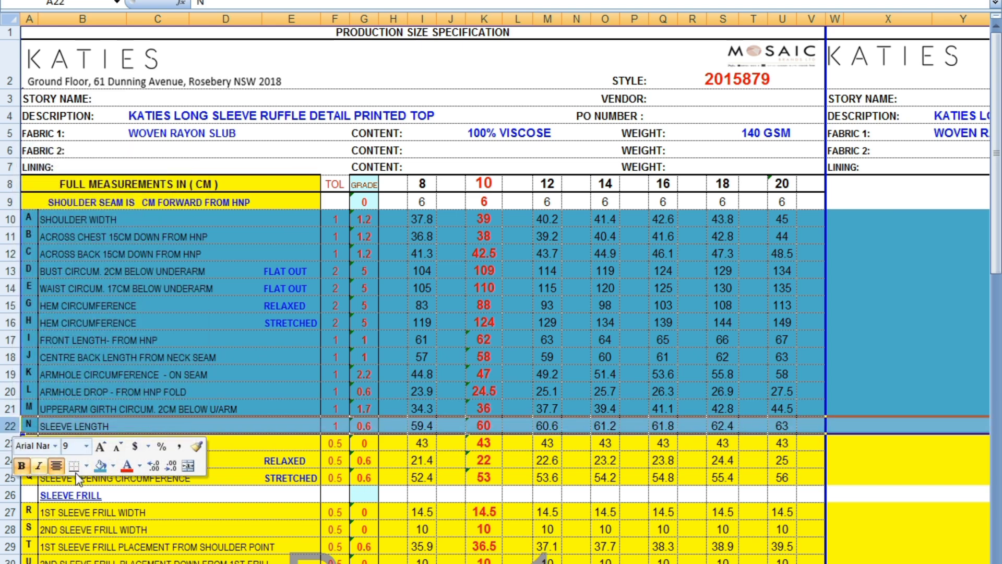
{"action": "left_click", "coordinate": [275, 528]}
{"action": "left_click", "coordinate": [12, 442]}
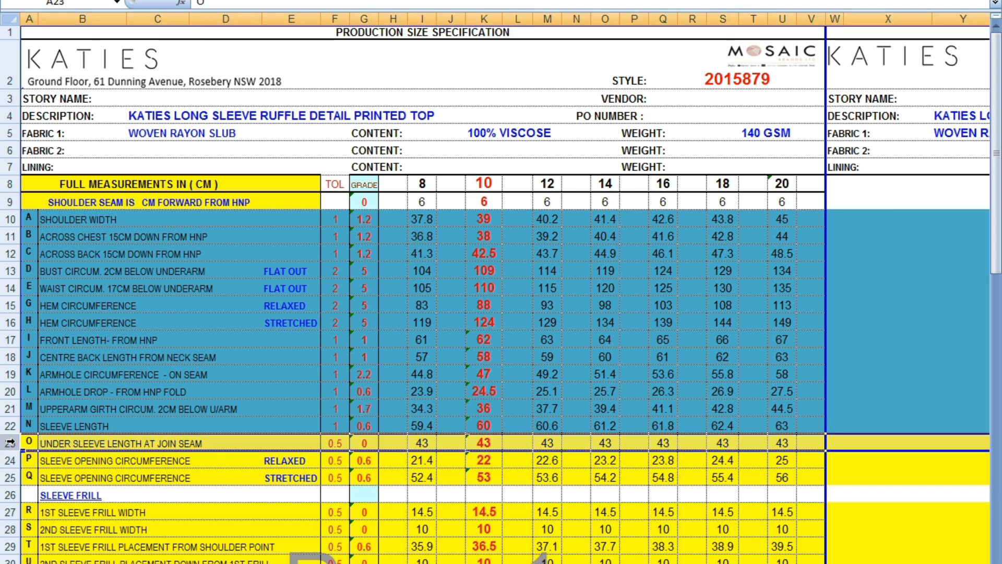
{"action": "left_click", "coordinate": [26, 510]}
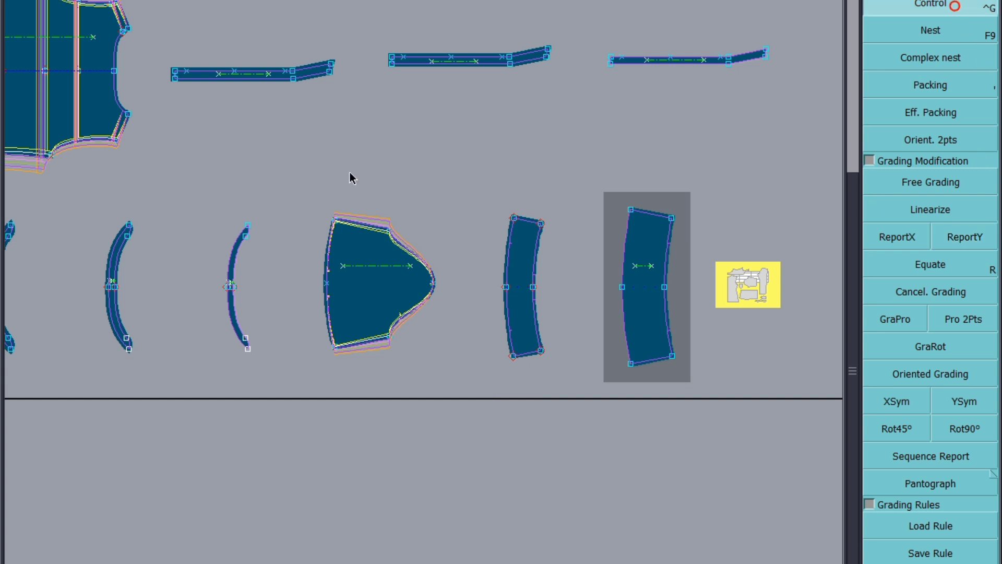
Step: Report the Y grading of the sleeve's top left corner to its bottom left corner and mirror it with XSym
{"action": "left_click", "coordinate": [335, 218]}
{"action": "left_click_drag", "start_coordinate": [829, 2], "coordinate": [837, 29]}
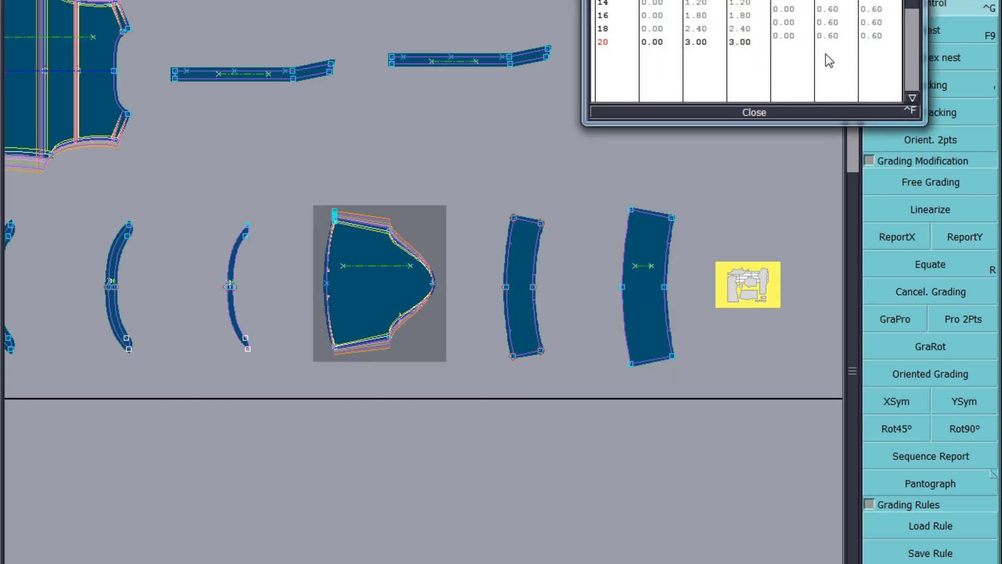
{"action": "left_click", "coordinate": [755, 112]}
{"action": "left_click", "coordinate": [972, 237]}
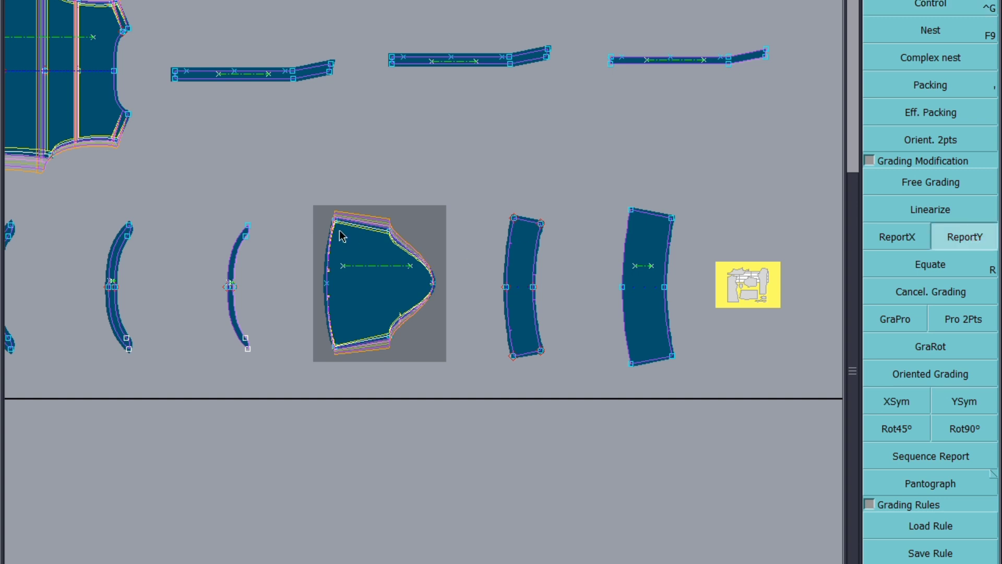
{"action": "left_click", "coordinate": [336, 353]}
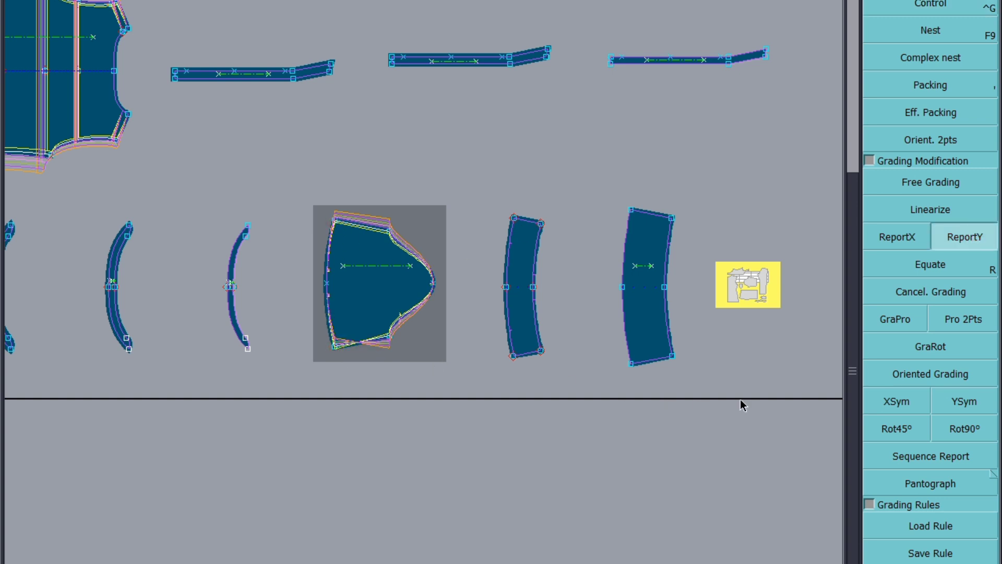
{"action": "left_click", "coordinate": [906, 405]}
{"action": "left_click", "coordinate": [336, 353]}
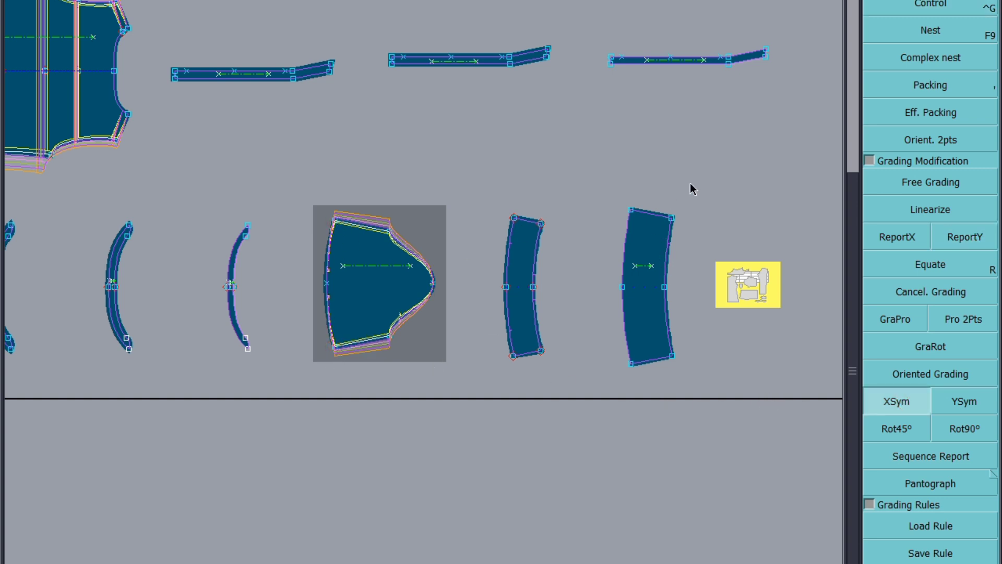
Step: Report the sleeve corner's Y grading onto the top corners of the two straight frill pieces
{"action": "left_click_drag", "start_coordinate": [692, 185], "coordinate": [493, 253]}
{"action": "left_click", "coordinate": [987, 235]}
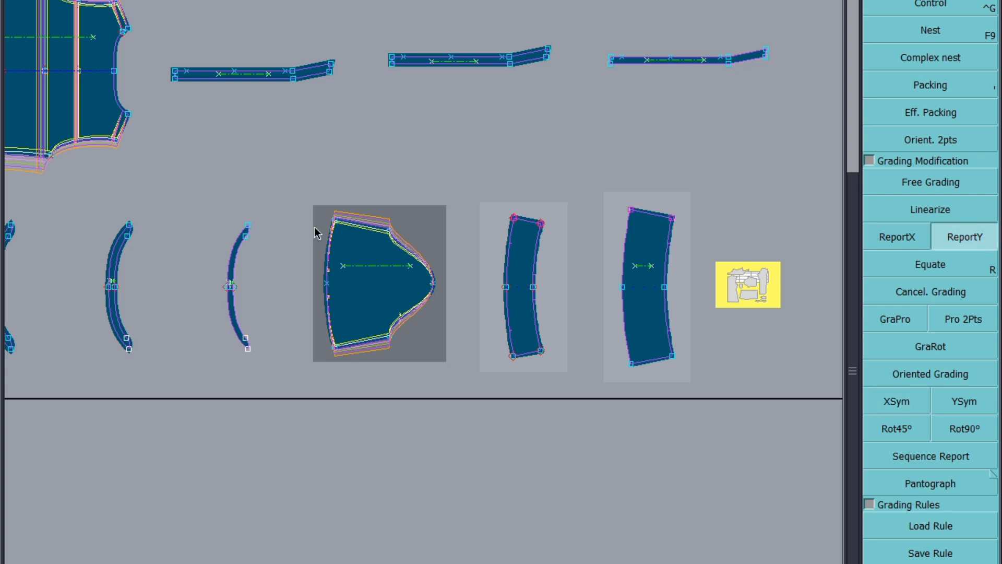
{"action": "left_click", "coordinate": [336, 220]}
{"action": "left_click", "coordinate": [541, 223]}
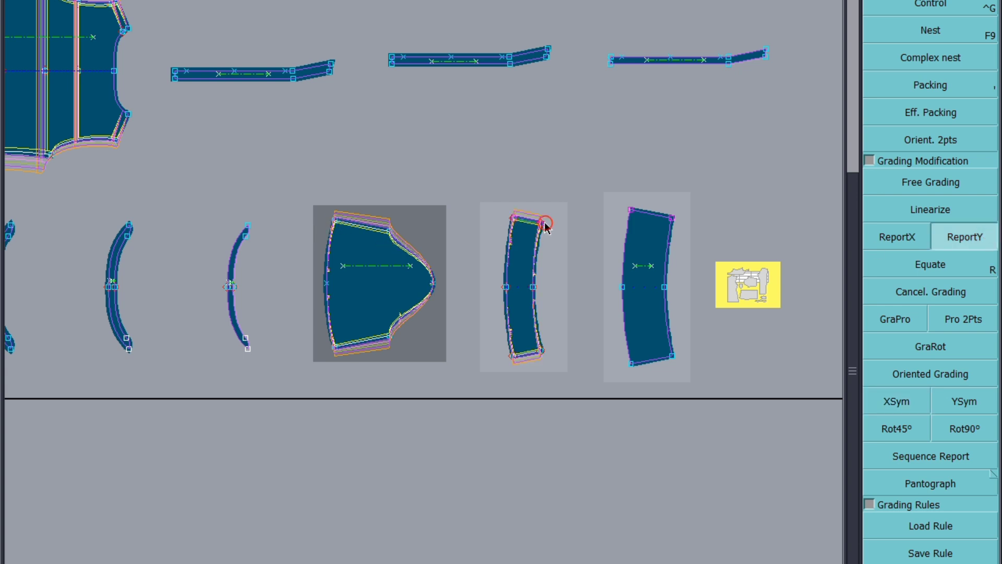
{"action": "left_click", "coordinate": [631, 210]}
Step: Report the same Y grading onto the two curved frill pieces in the top row of the layout
{"action": "scroll", "coordinate": [482, 398], "scroll_direction": "down", "scroll_amount": 2}
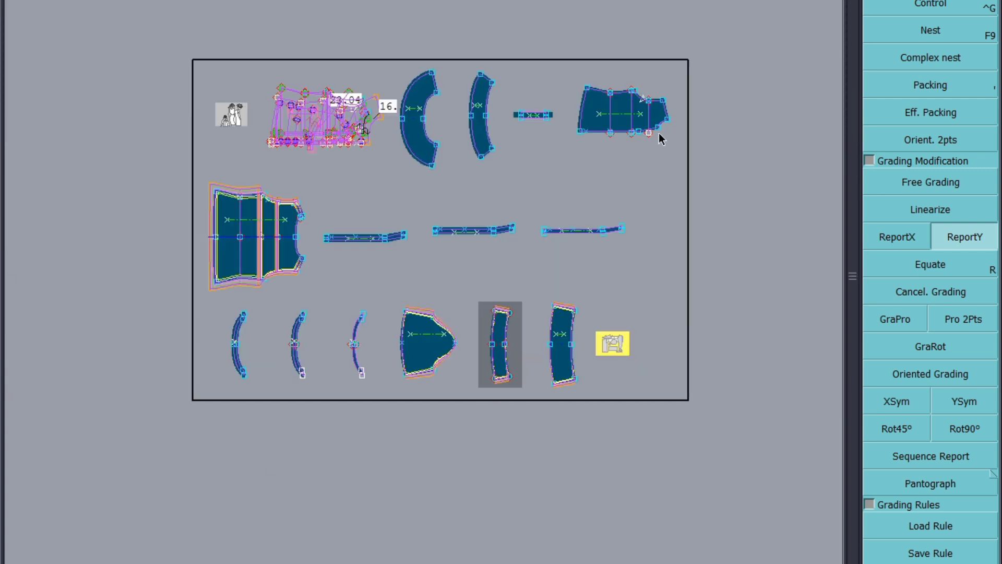
{"action": "left_click_drag", "start_coordinate": [523, 33], "coordinate": [426, 120]}
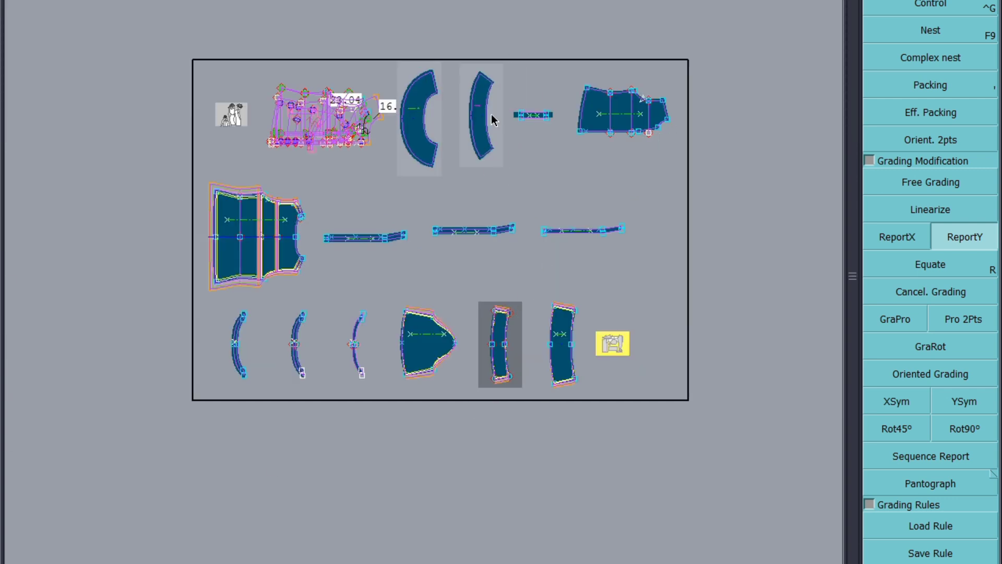
{"action": "left_click", "coordinate": [491, 84]}
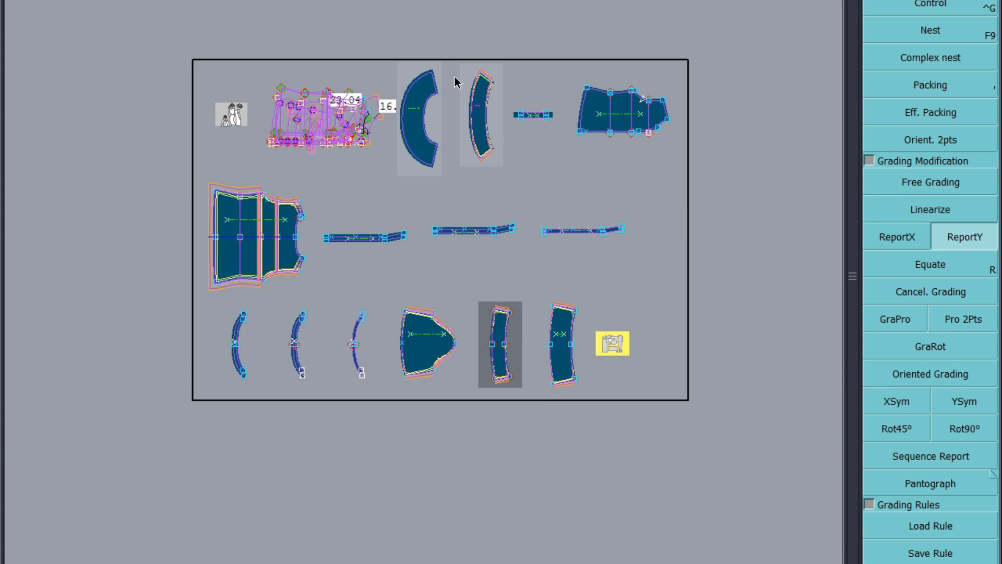
{"action": "left_click", "coordinate": [493, 86]}
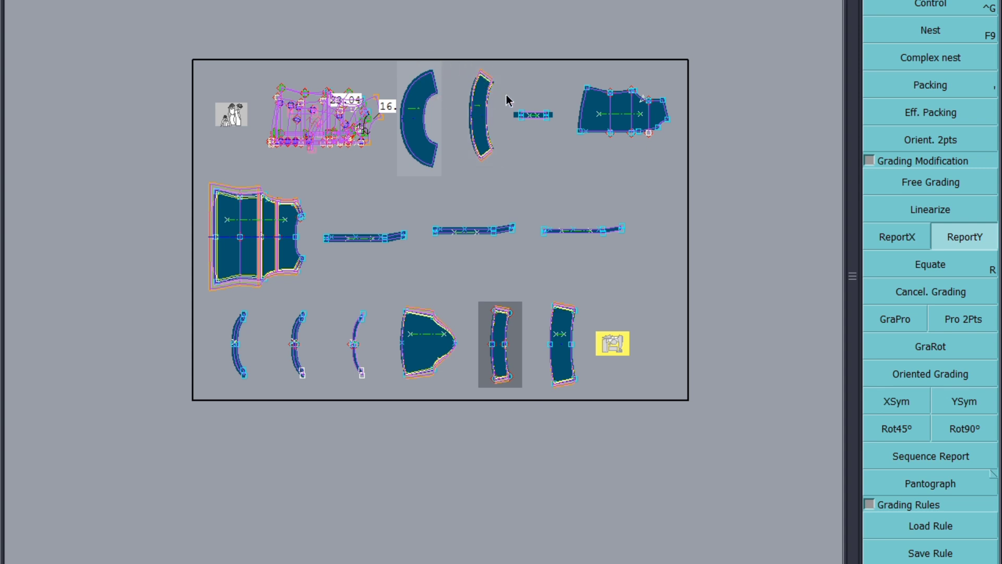
{"action": "left_click", "coordinate": [438, 99]}
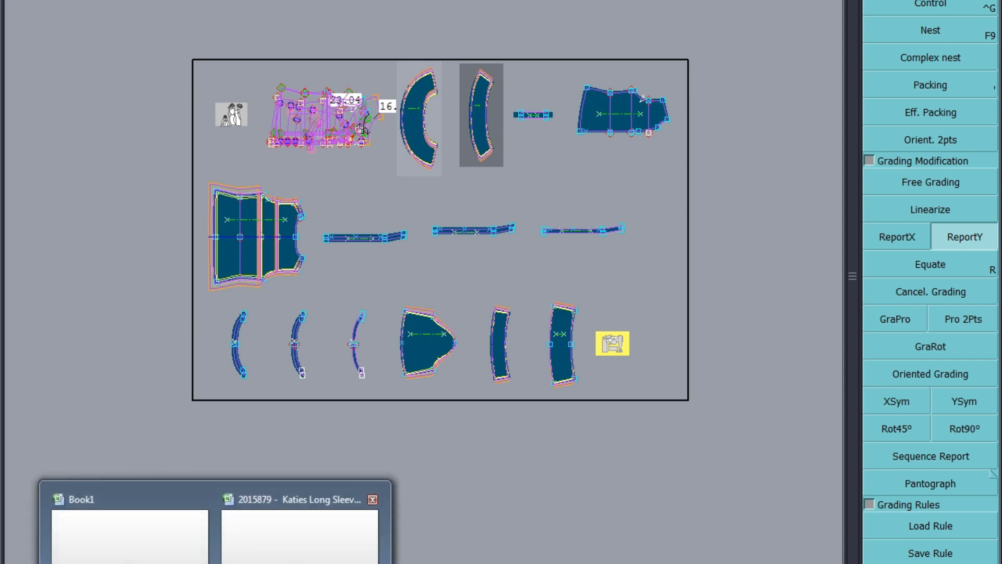
Step: Highlight the Under Sleeve Length and both Sleeve Opening Circumference rows in the spec sheet with blue fill
{"action": "left_click", "coordinate": [309, 525]}
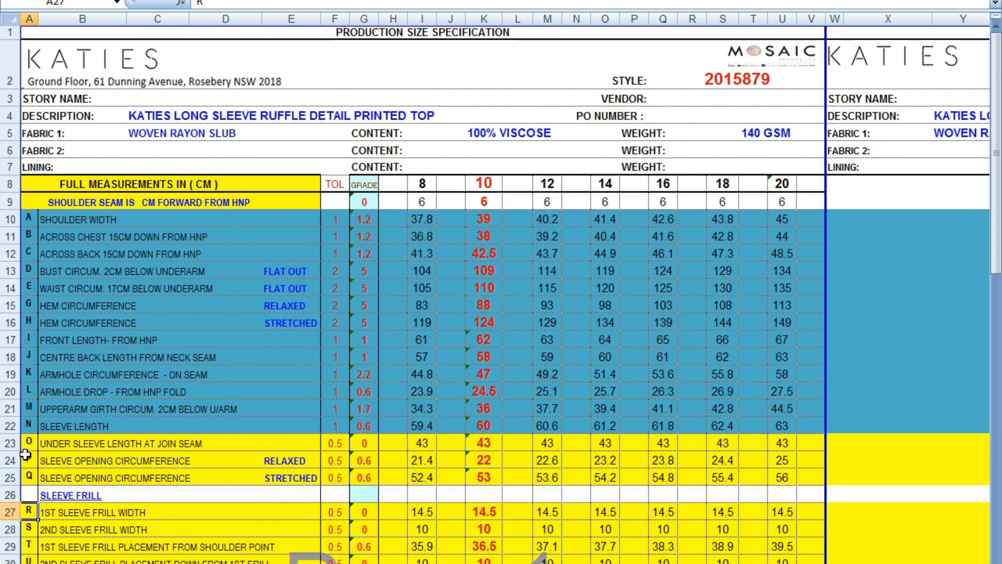
{"action": "left_click", "coordinate": [11, 444]}
{"action": "left_click_drag", "start_coordinate": [11, 445], "coordinate": [11, 479]}
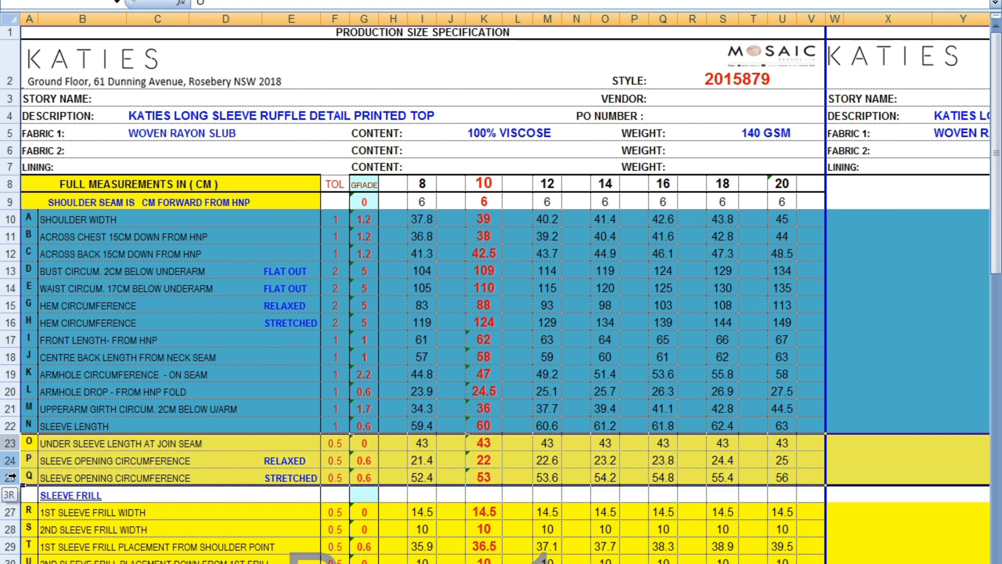
{"action": "right_click", "coordinate": [11, 445]}
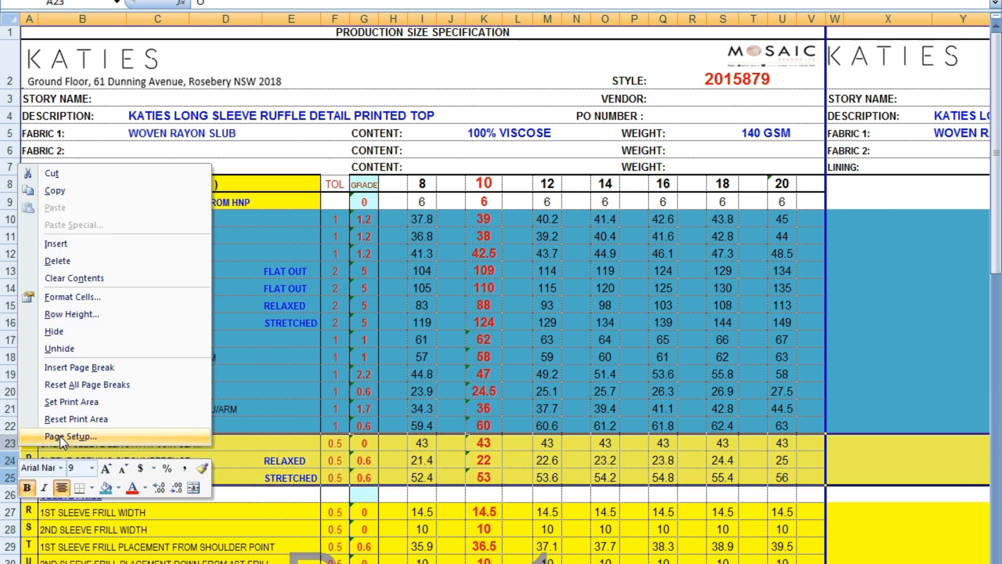
{"action": "left_click", "coordinate": [106, 488]}
{"action": "scroll", "coordinate": [375, 375], "scroll_direction": "down", "scroll_amount": 2}
{"action": "left_click", "coordinate": [364, 466]}
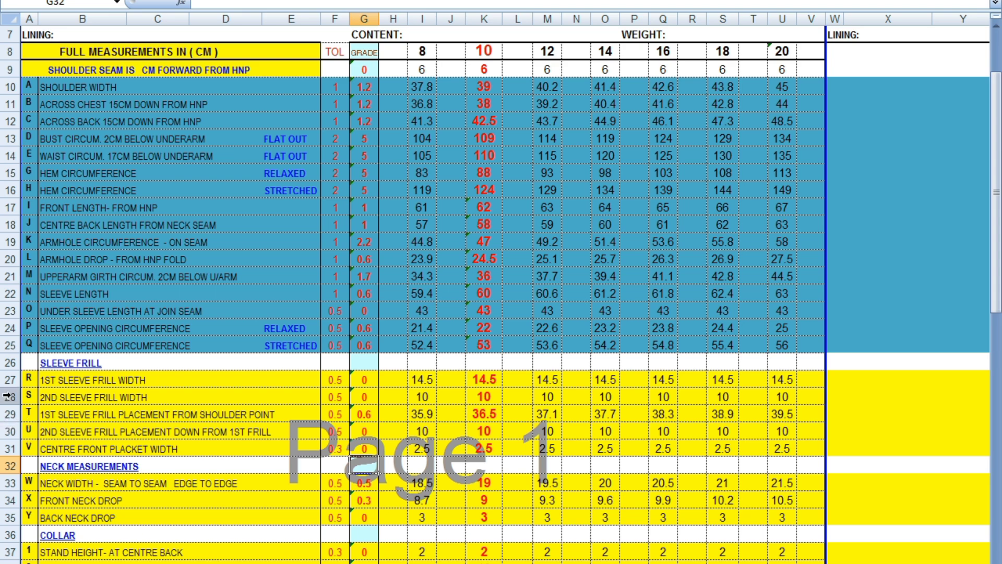
{"action": "left_click_drag", "start_coordinate": [10, 382], "coordinate": [5, 406]}
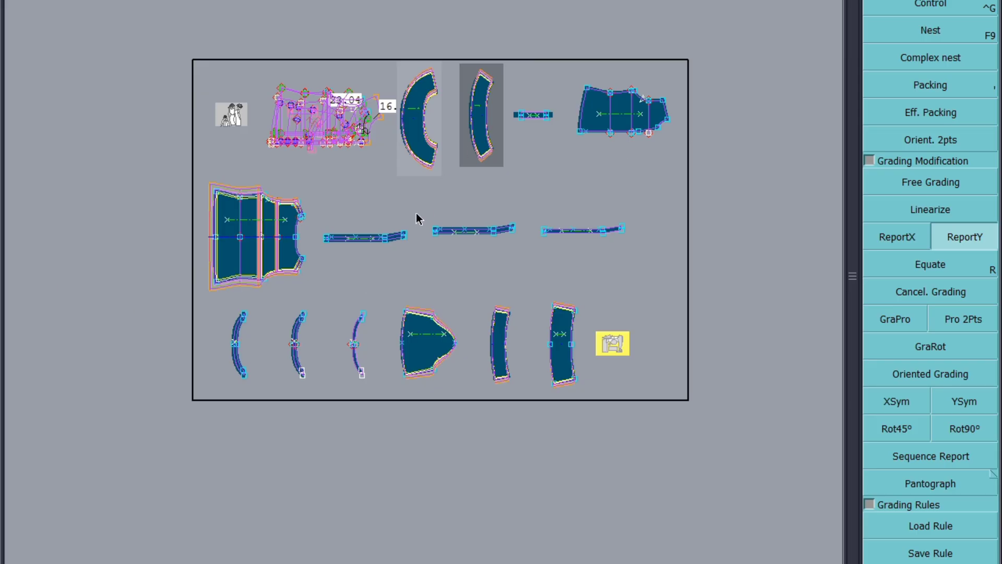
Step: Grade the sleeve's top left corner point by -0.6 per size in X
{"action": "scroll", "coordinate": [434, 350], "scroll_direction": "up", "scroll_amount": 4}
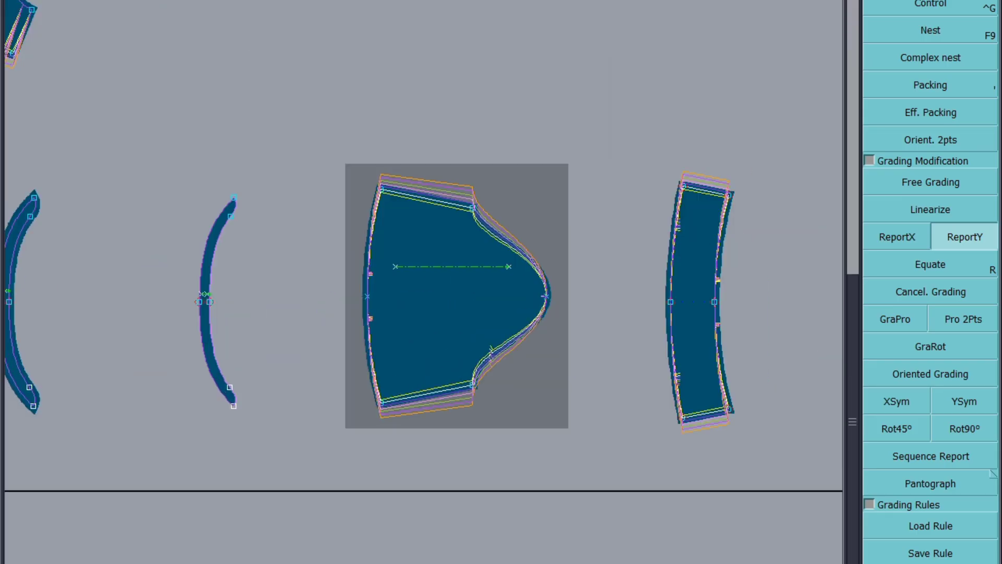
{"action": "left_click", "coordinate": [960, 7]}
{"action": "left_click", "coordinate": [381, 183]}
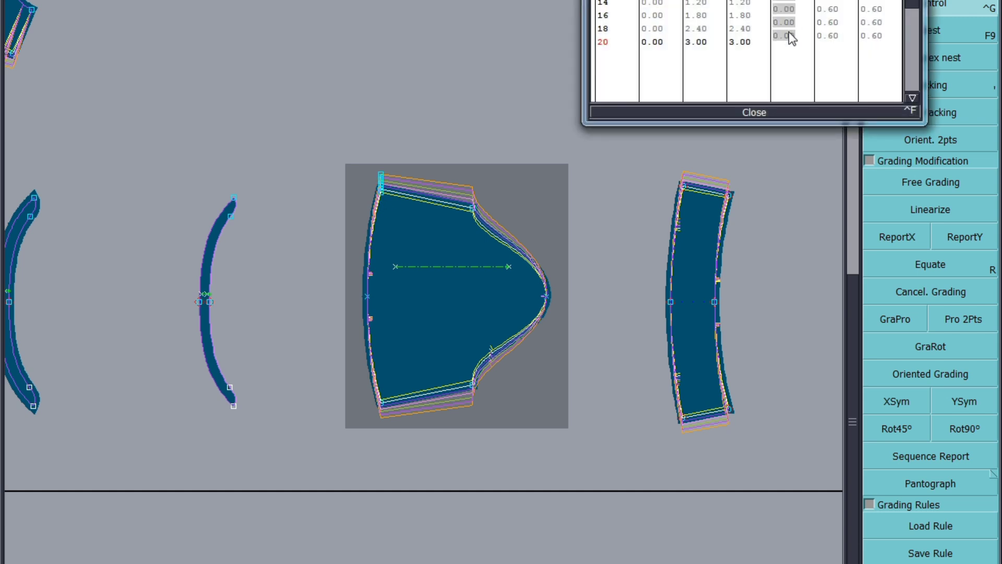
{"action": "type", "text": "-0.6"}
{"action": "key", "text": "Return"}
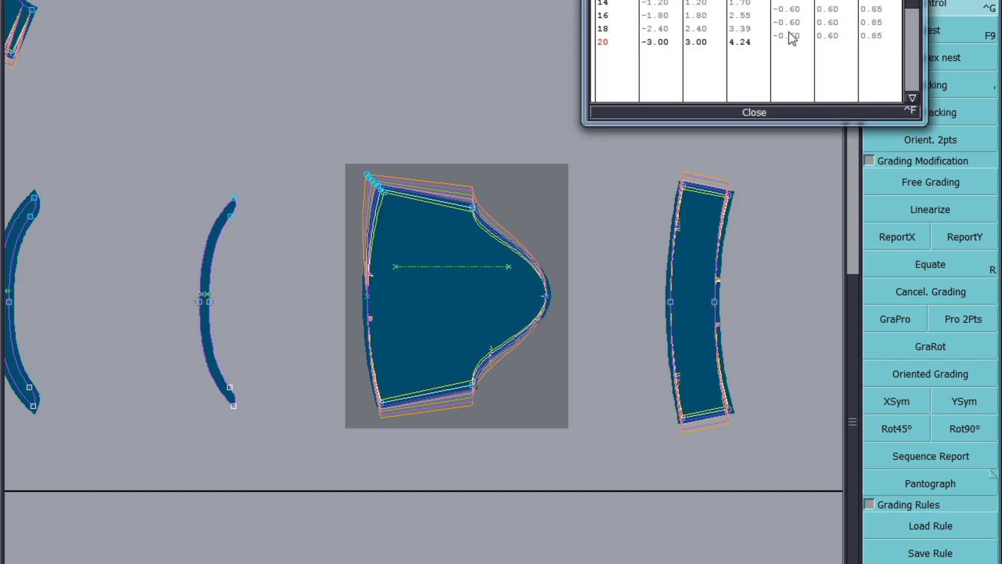
{"action": "left_click", "coordinate": [764, 111]}
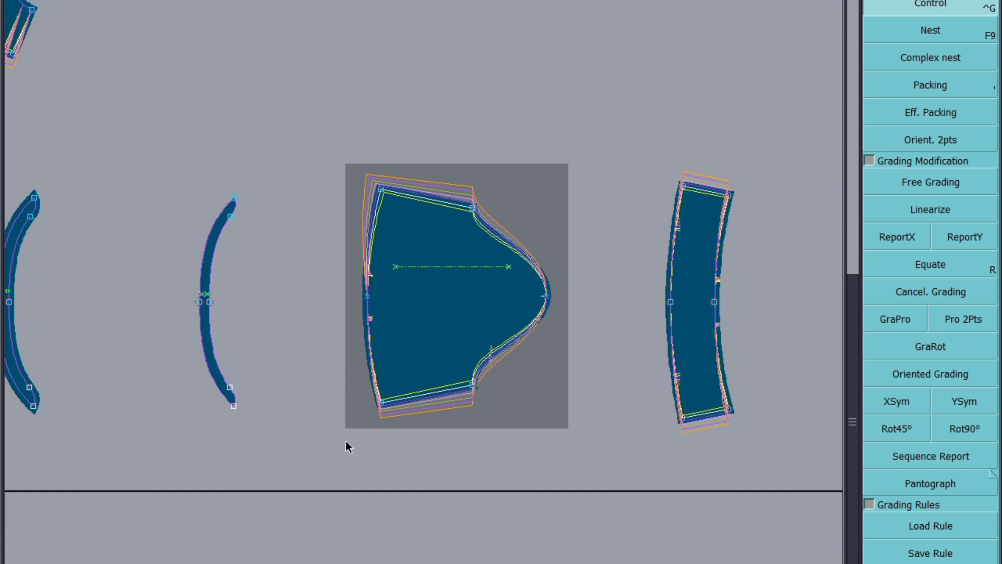
Step: Report that X grading from the sleeve's top left corner to its bottom left corner
{"action": "left_click", "coordinate": [901, 240]}
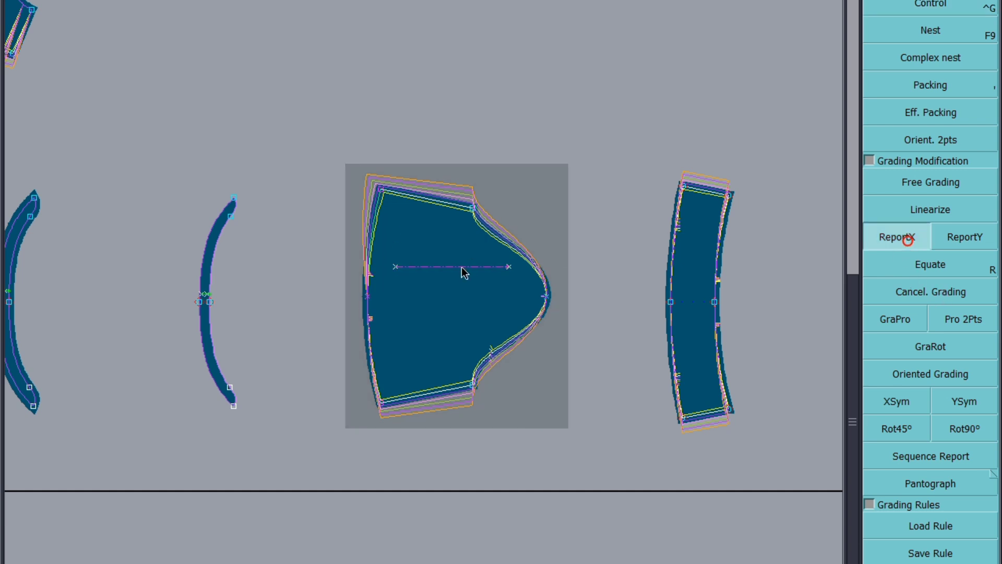
{"action": "left_click", "coordinate": [379, 192]}
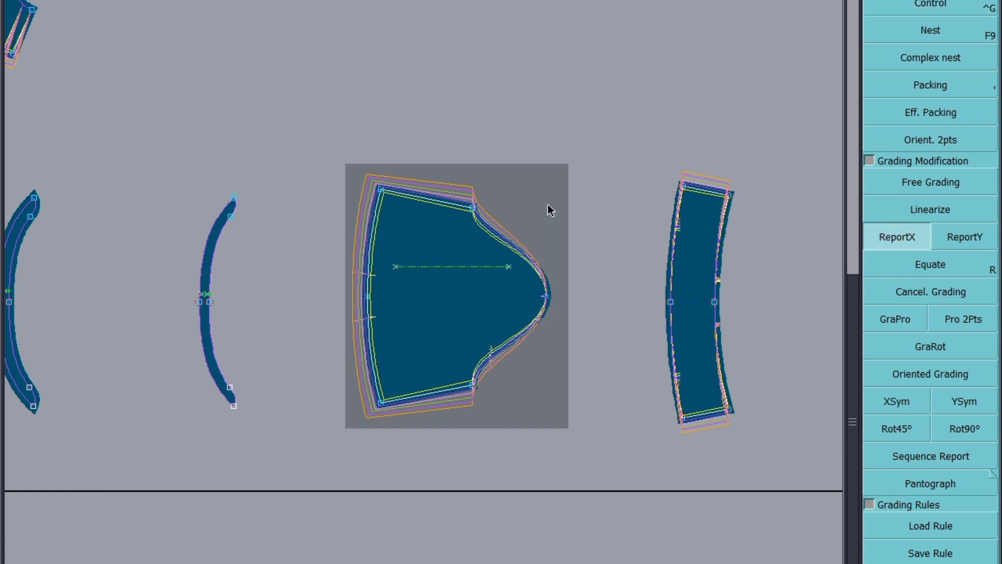
{"action": "left_click", "coordinate": [394, 423]}
Step: Highlight the 1st and 2nd Sleeve Frill Width and frill placement rows in the spec sheet
{"action": "mouse_move", "coordinate": [216, 563]}
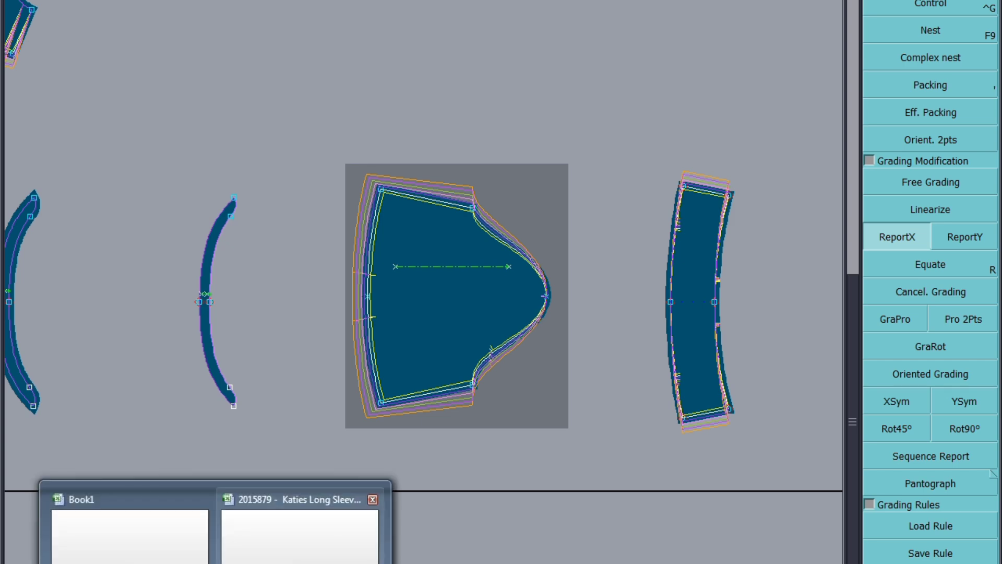
{"action": "left_click", "coordinate": [298, 543]}
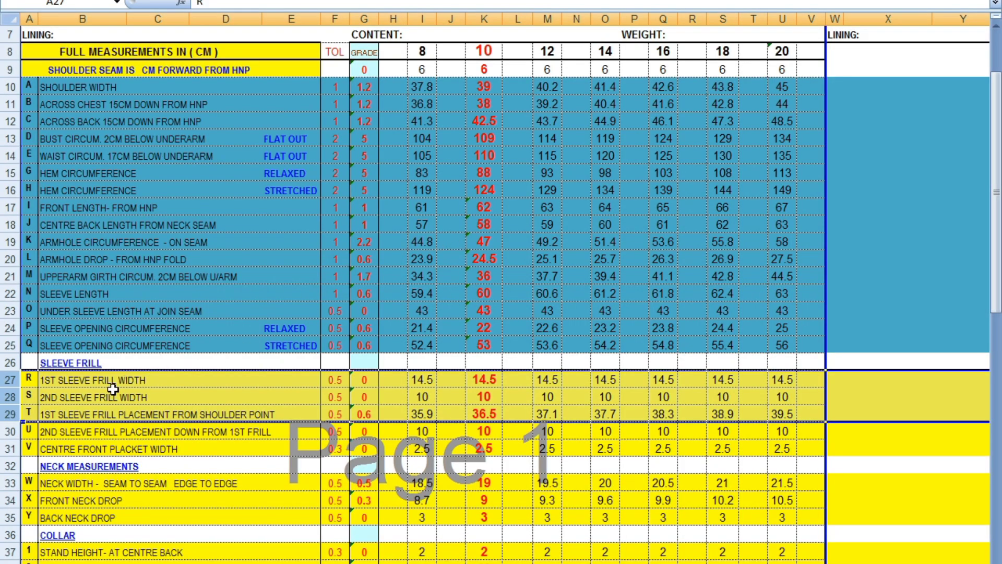
{"action": "right_click", "coordinate": [17, 394]}
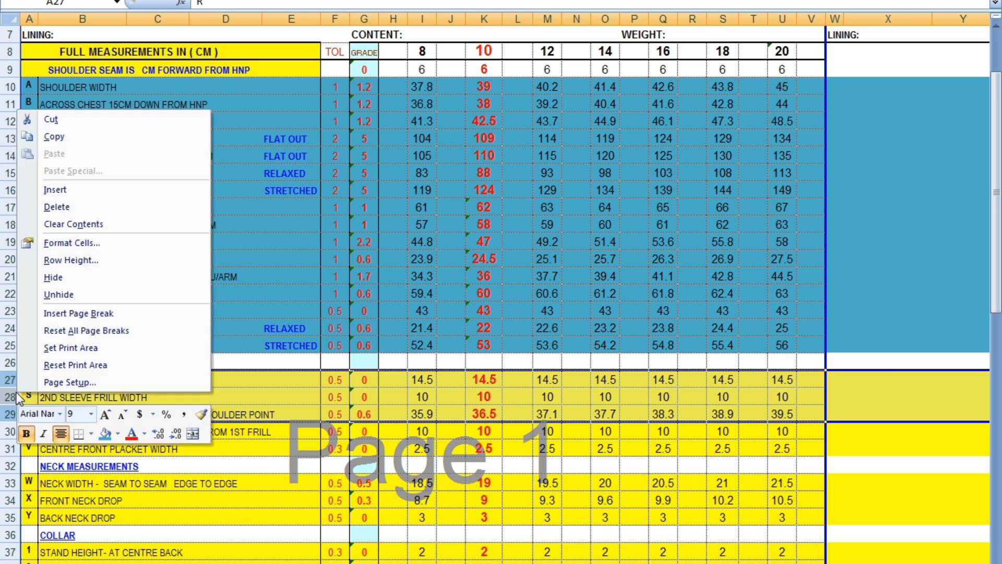
{"action": "left_click", "coordinate": [105, 433]}
Step: Highlight the 2nd Sleeve Frill Placement and Centre Front Placket Width rows with blue fill
{"action": "scroll", "coordinate": [324, 306], "scroll_direction": "down", "scroll_amount": 1}
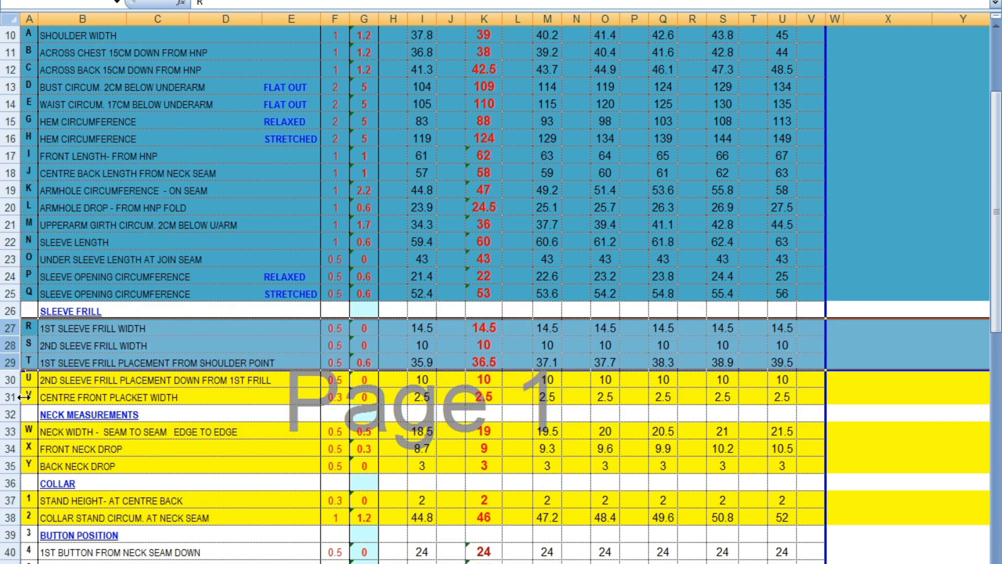
{"action": "left_click_drag", "start_coordinate": [11, 380], "coordinate": [10, 402]}
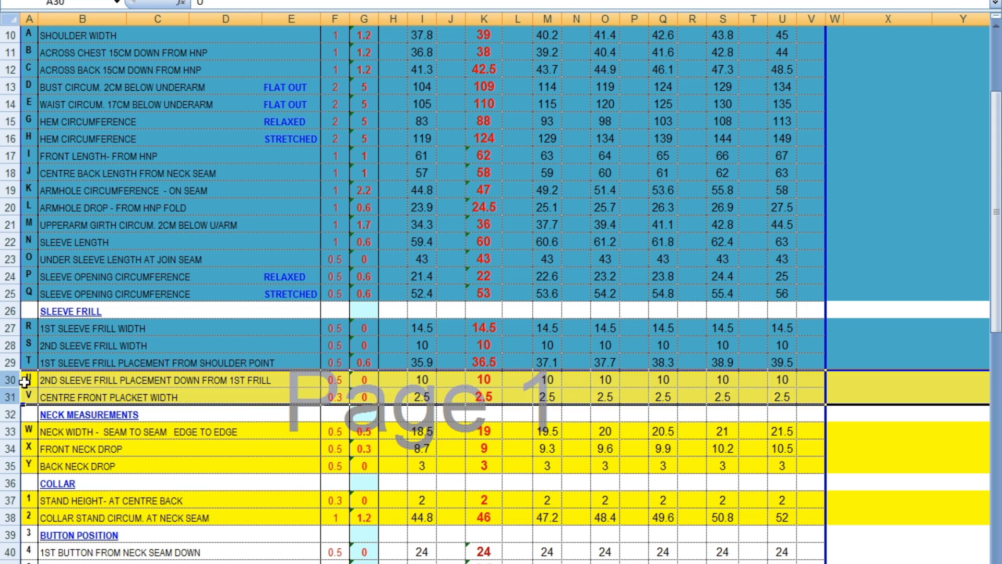
{"action": "right_click", "coordinate": [11, 398]}
{"action": "left_click", "coordinate": [112, 424]}
{"action": "scroll", "coordinate": [204, 332], "scroll_direction": "down", "scroll_amount": 1}
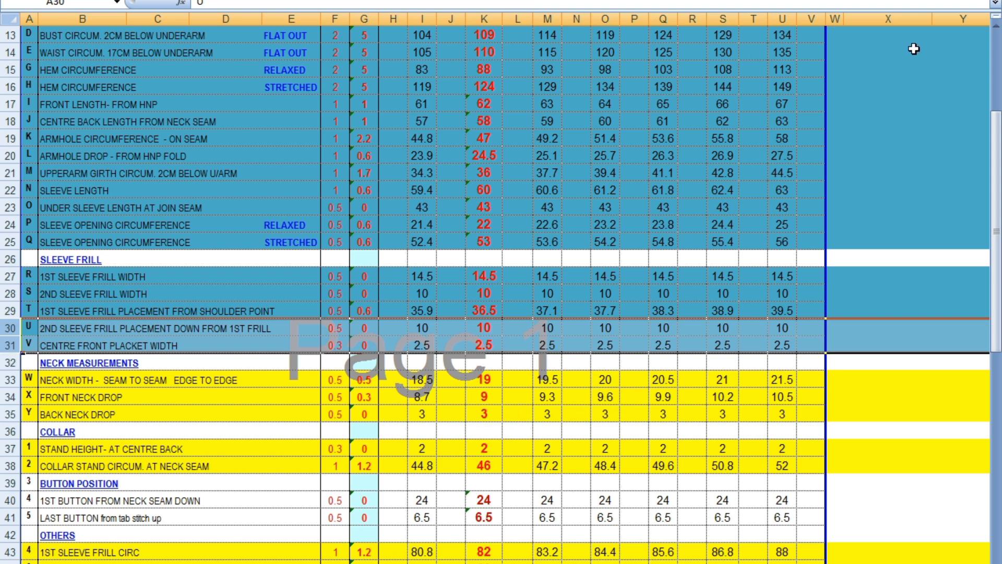
{"action": "left_click_drag", "start_coordinate": [5, 378], "coordinate": [4, 414]}
{"action": "right_click", "coordinate": [5, 413]}
{"action": "left_click", "coordinate": [100, 457]}
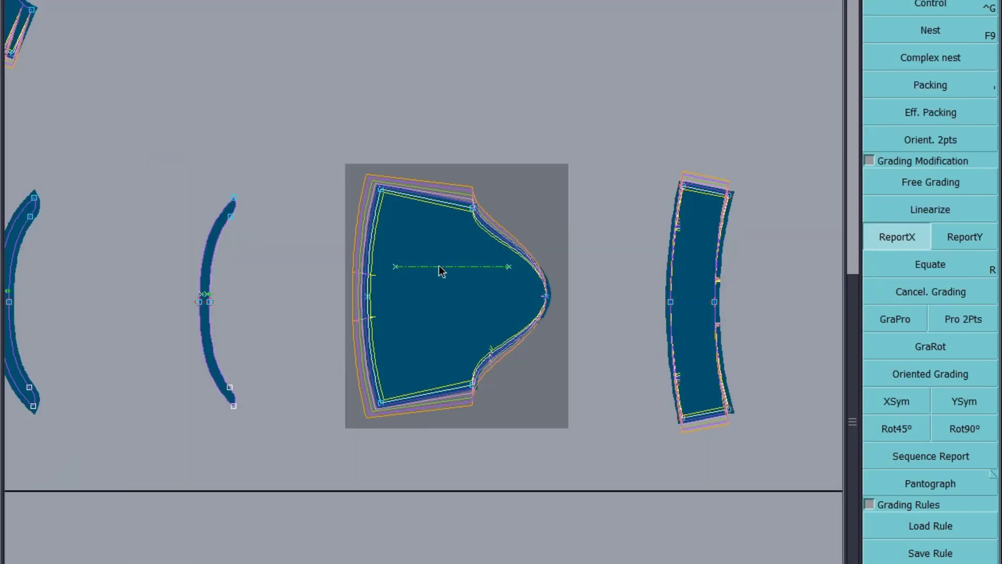
Step: Grade the back piece's top armhole corner point by 0.25 per size
{"action": "left_click", "coordinate": [962, 30]}
{"action": "scroll", "coordinate": [316, 360], "scroll_direction": "up", "scroll_amount": 5}
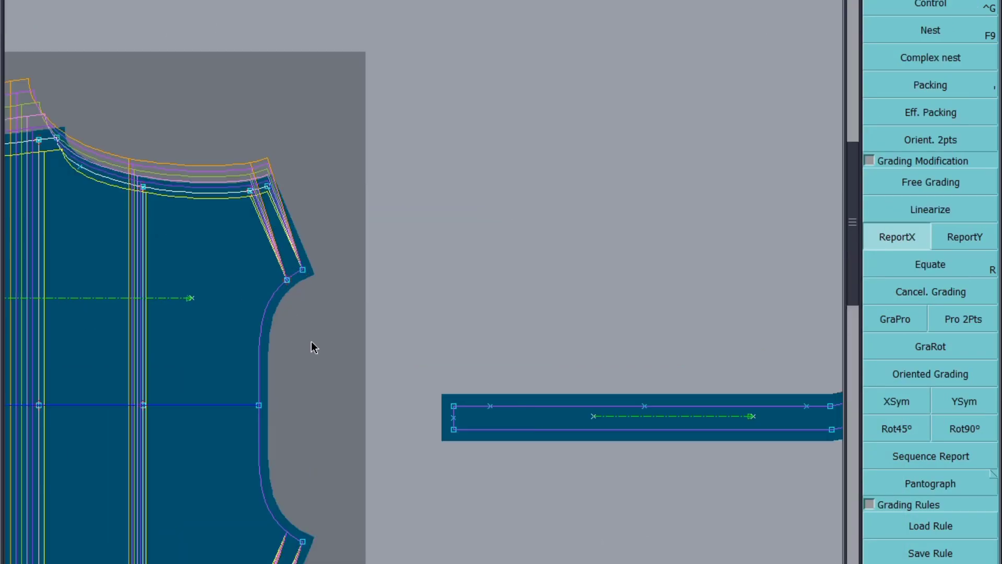
{"action": "left_click", "coordinate": [954, 12]}
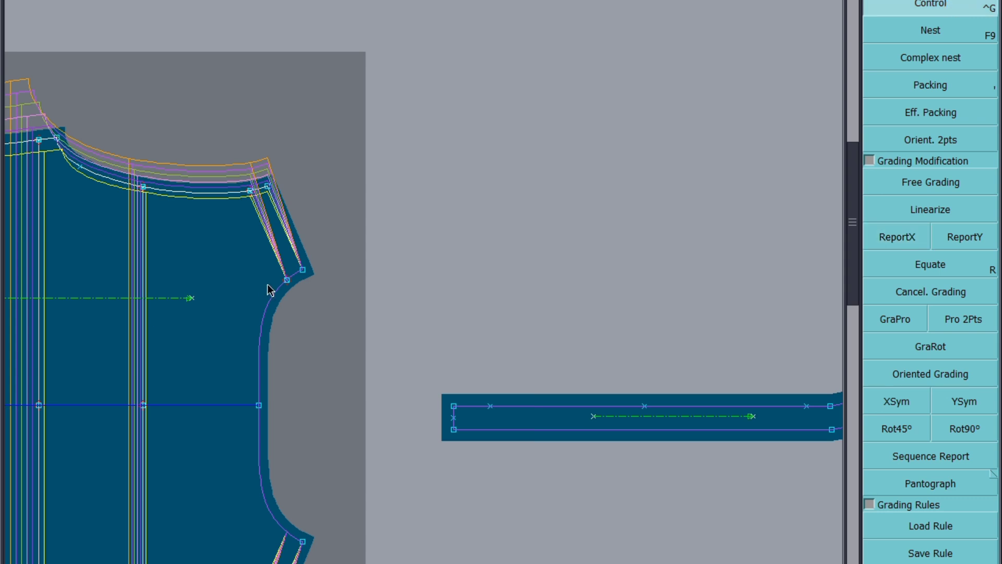
{"action": "left_click", "coordinate": [303, 270]}
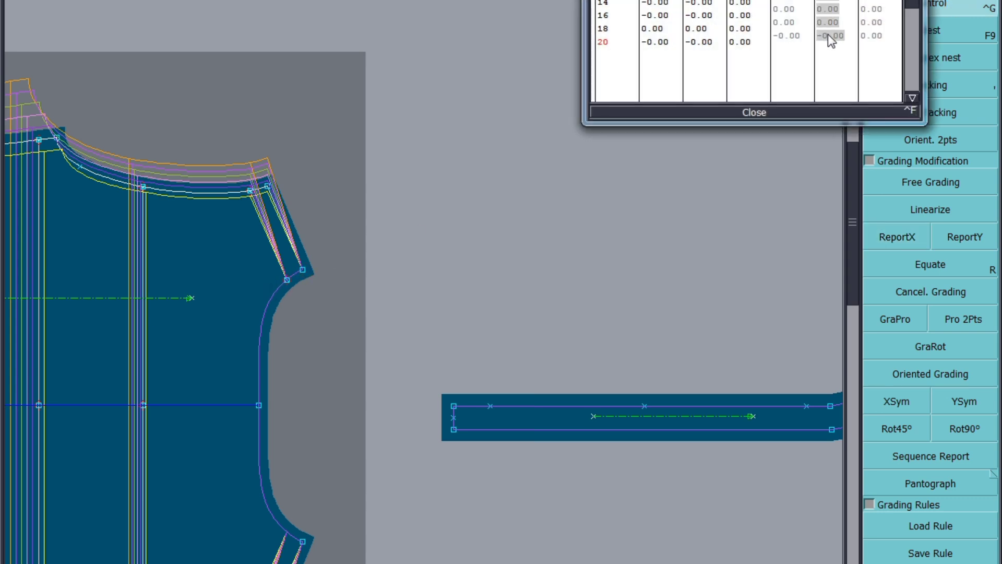
{"action": "key", "text": "Return"}
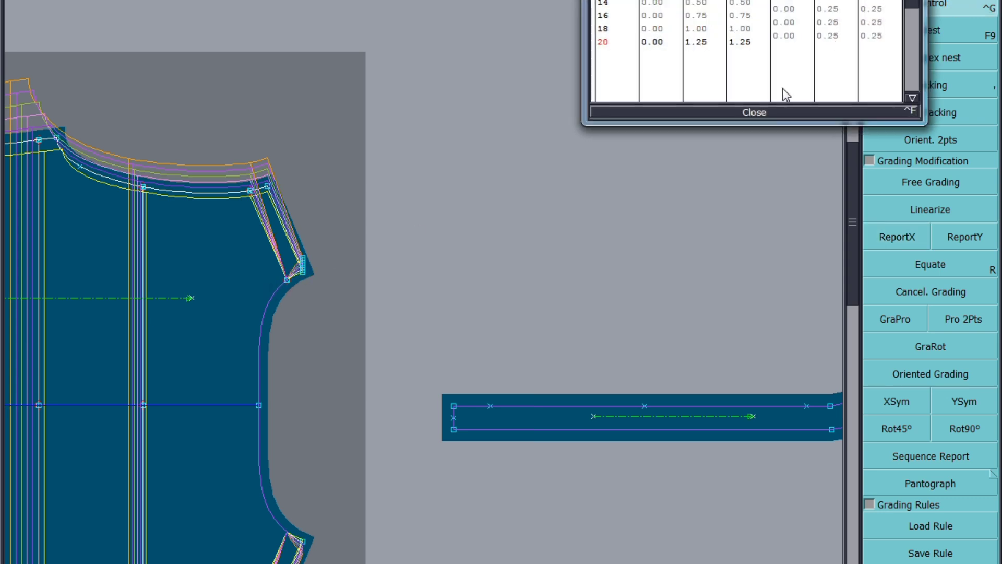
{"action": "left_click", "coordinate": [760, 112]}
Step: Report that Y grading from the armhole corner to the neighbouring armhole points
{"action": "left_click", "coordinate": [959, 238]}
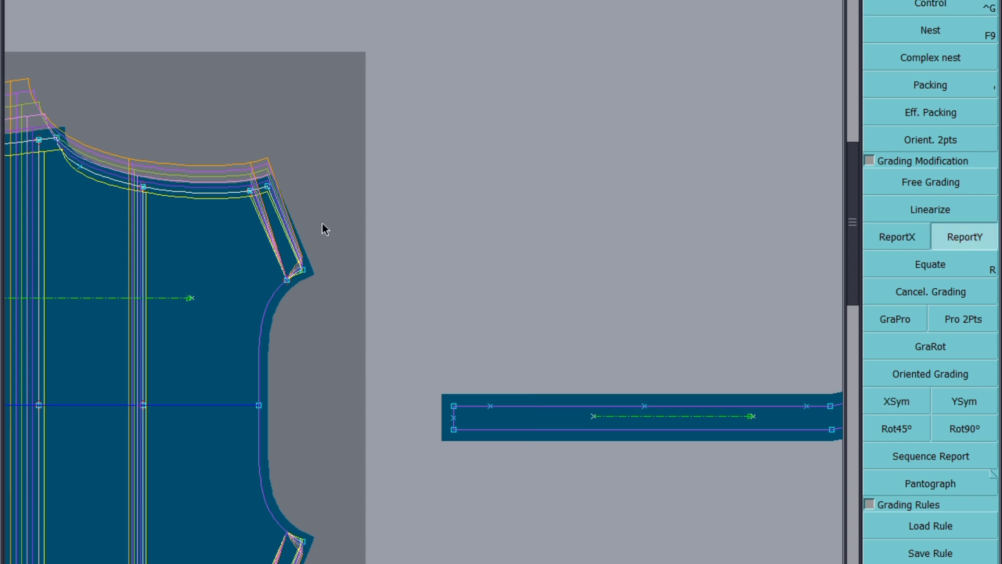
{"action": "left_click_drag", "start_coordinate": [321, 245], "coordinate": [261, 324]}
Step: Grade the frill piece beside the sleeve at its top point by 0.6 per size
{"action": "scroll", "coordinate": [305, 277], "scroll_direction": "down", "scroll_amount": 6}
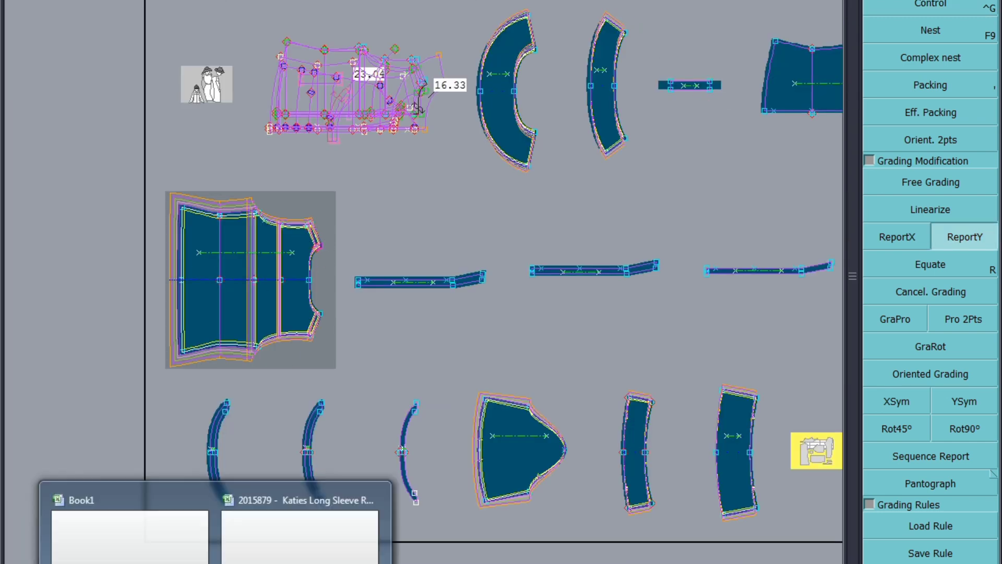
{"action": "left_click", "coordinate": [235, 561]}
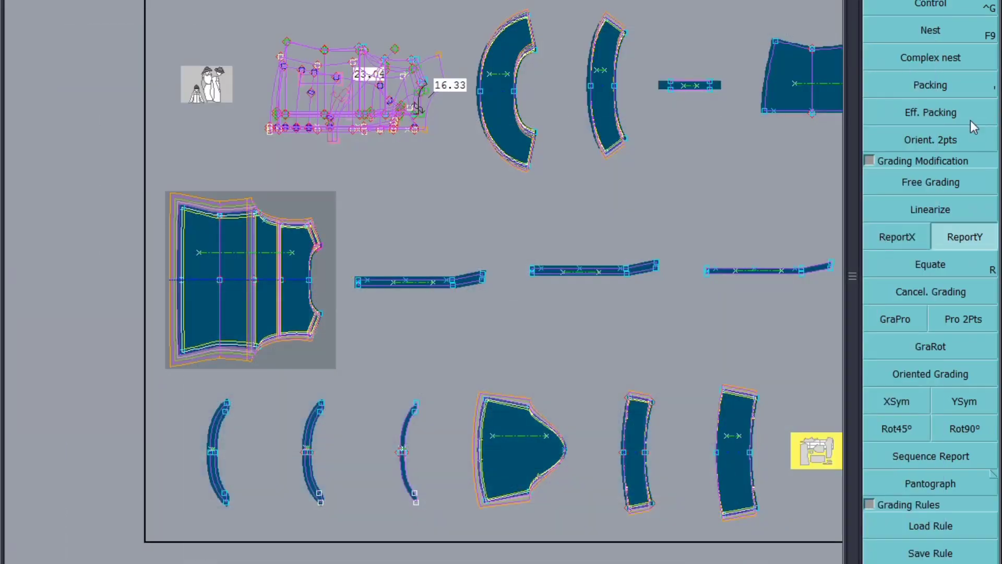
{"action": "scroll", "coordinate": [331, 510], "scroll_direction": "up", "scroll_amount": 2}
{"action": "scroll", "coordinate": [433, 487], "scroll_direction": "up", "scroll_amount": 2}
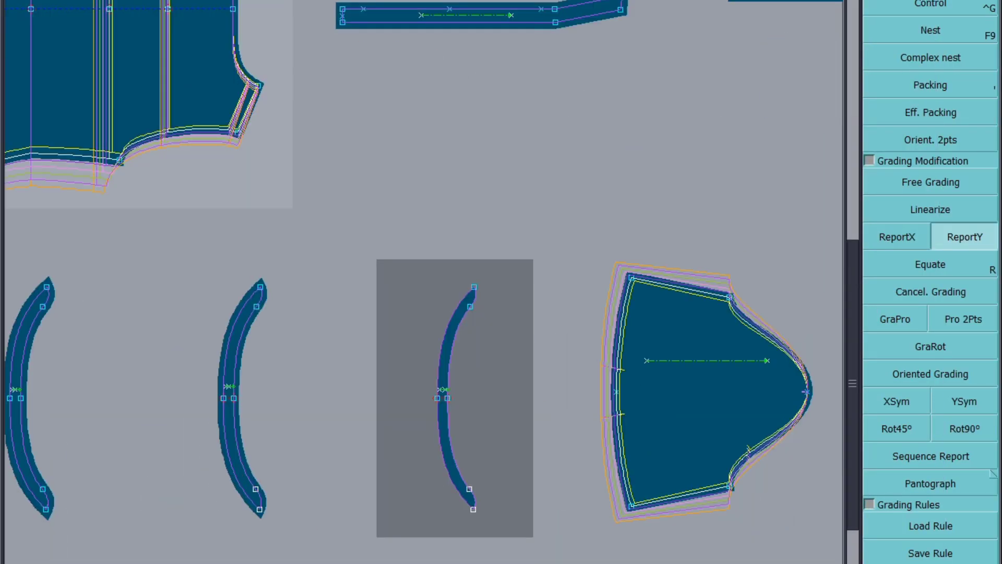
{"action": "key", "text": "ctrl+g"}
{"action": "left_click", "coordinate": [475, 286]}
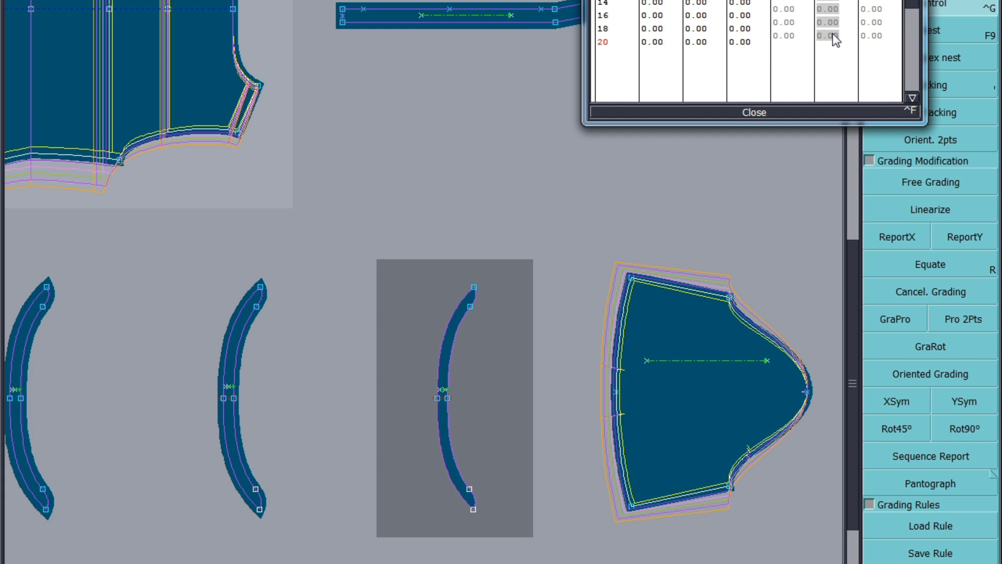
{"action": "type", "text": "0.6"}
{"action": "key", "text": "Return"}
{"action": "left_click", "coordinate": [766, 113]}
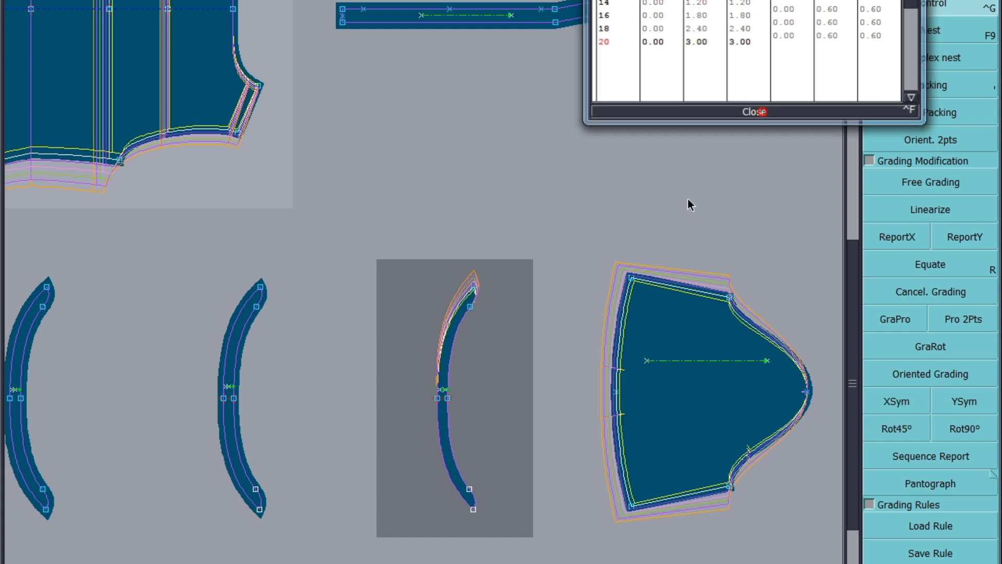
Step: Report the Y grading from that frill's top point to its bottom points
{"action": "left_click", "coordinate": [965, 237]}
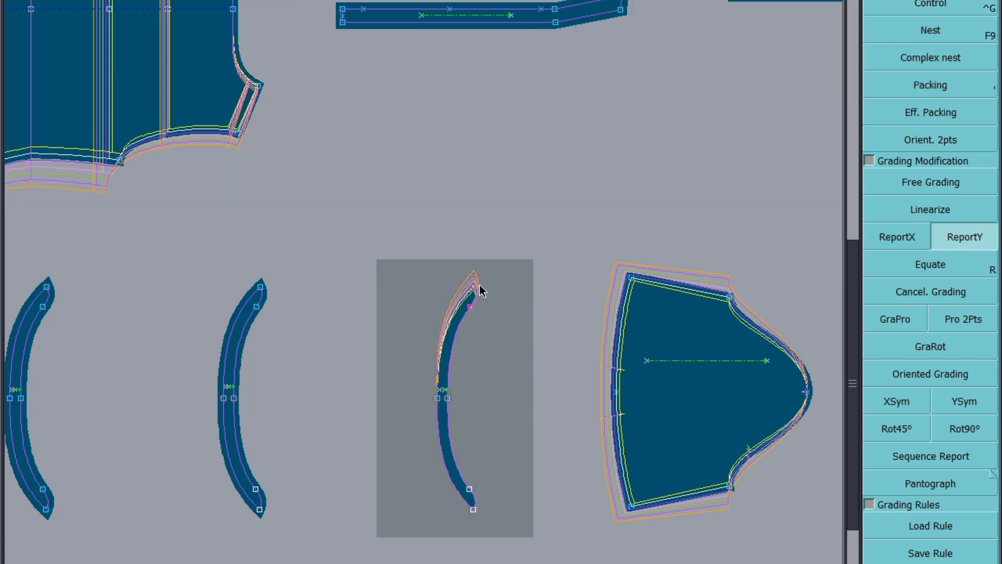
{"action": "left_click", "coordinate": [474, 287]}
{"action": "left_click_drag", "start_coordinate": [511, 464], "coordinate": [448, 533]}
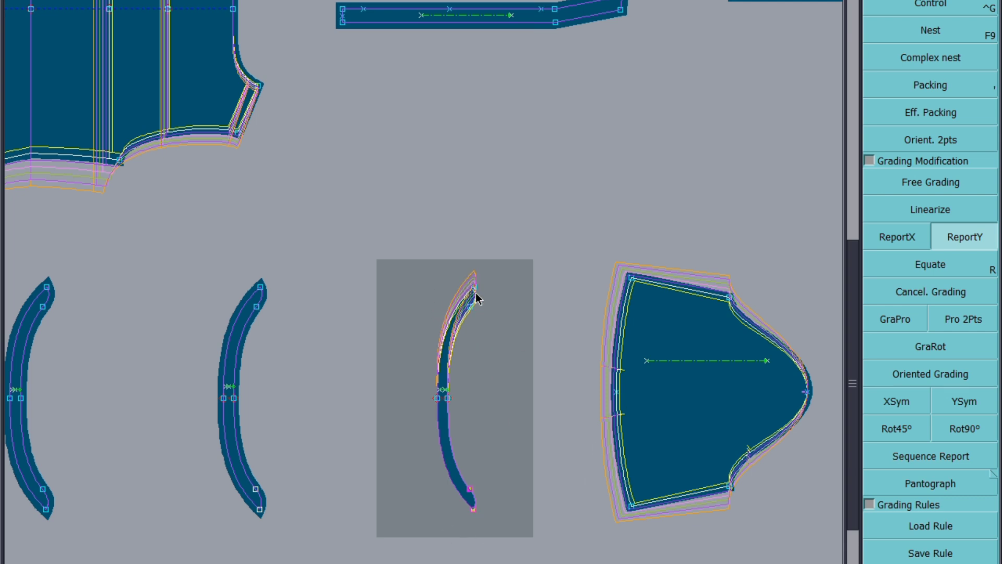
{"action": "left_click", "coordinate": [473, 509]}
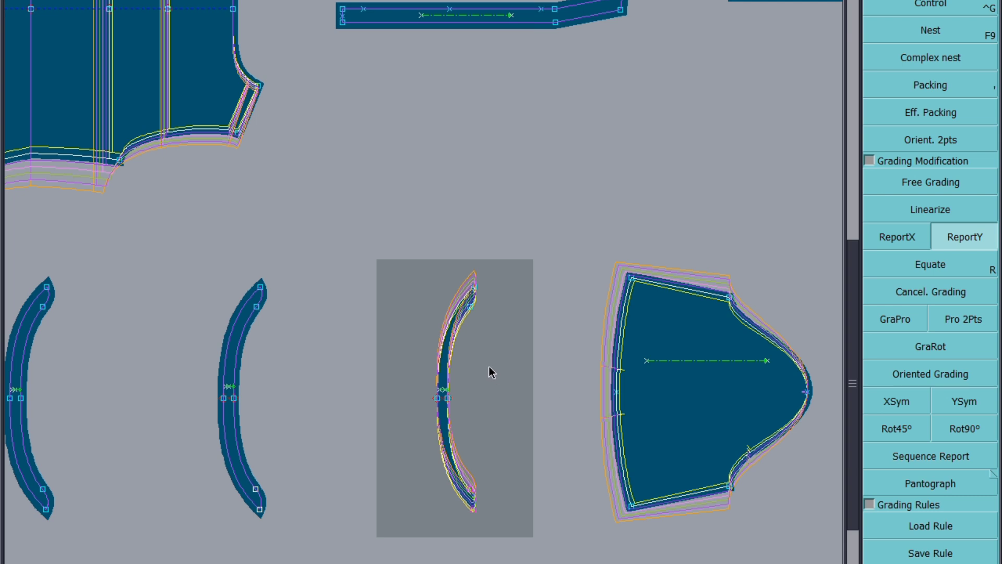
Step: Grade the same frill's bottom point by 0.6 per size
{"action": "scroll", "coordinate": [432, 459], "scroll_direction": "up", "scroll_amount": 5}
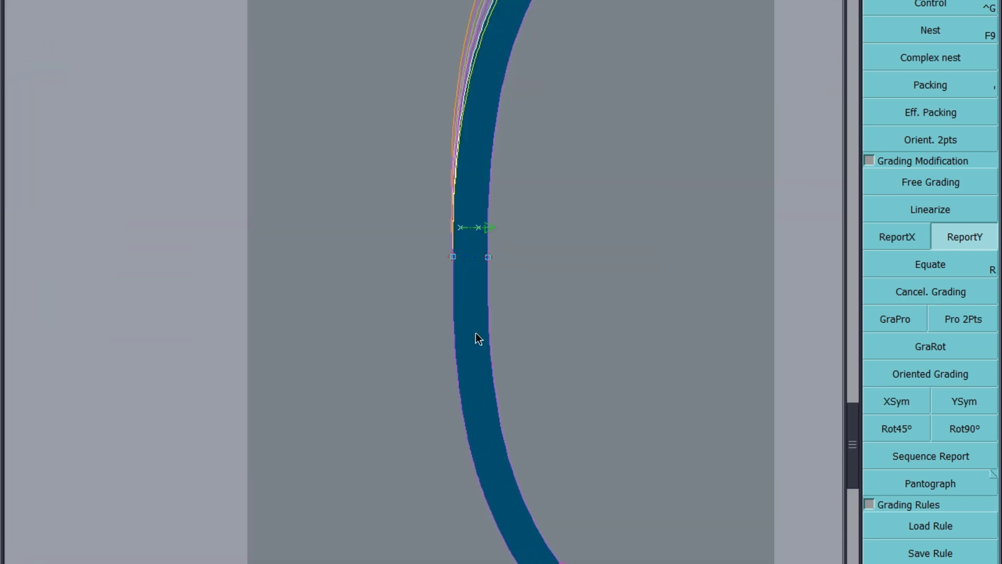
{"action": "scroll", "coordinate": [445, 268], "scroll_direction": "down", "scroll_amount": 3}
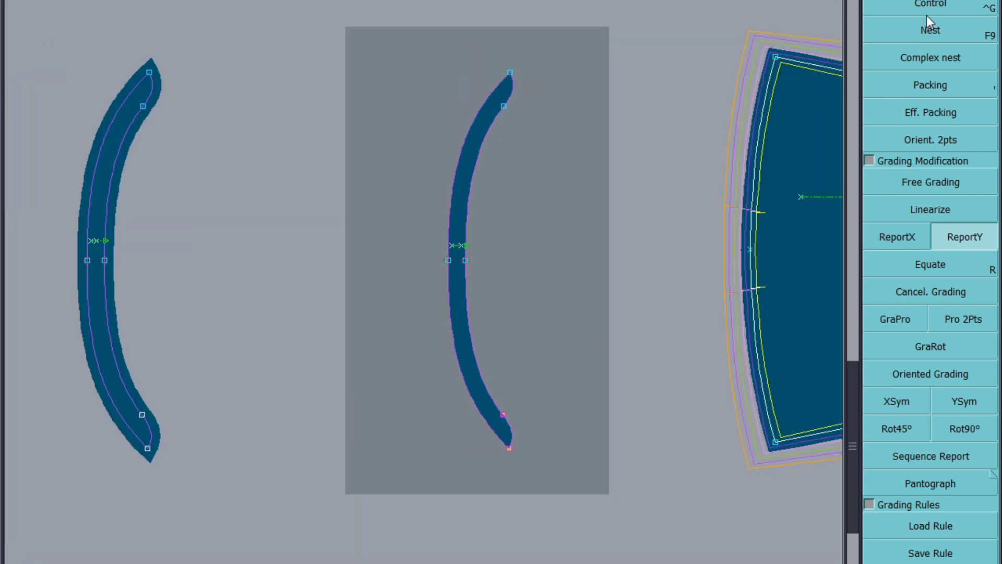
{"action": "left_click", "coordinate": [509, 448]}
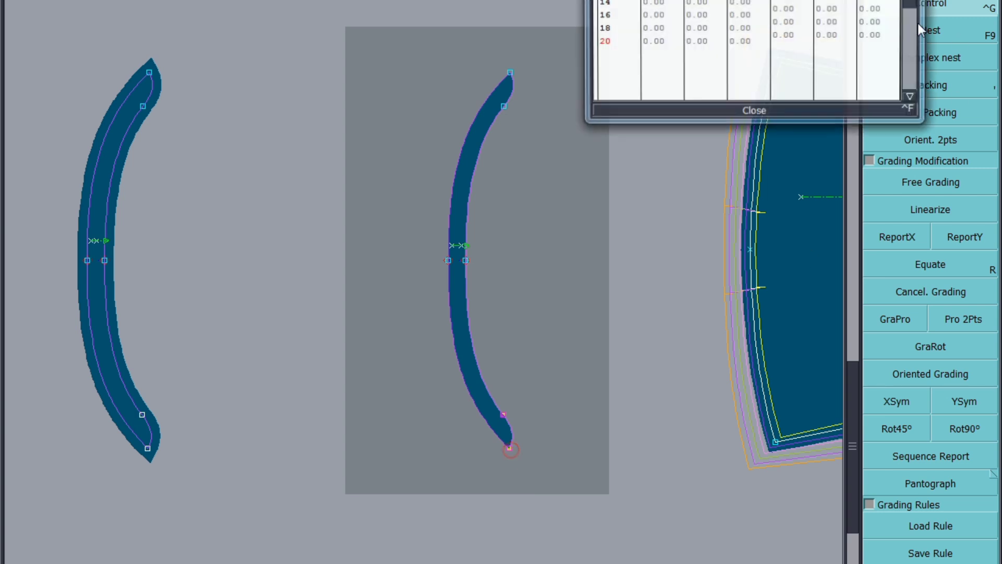
{"action": "left_click_drag", "start_coordinate": [832, 24], "coordinate": [831, 41]}
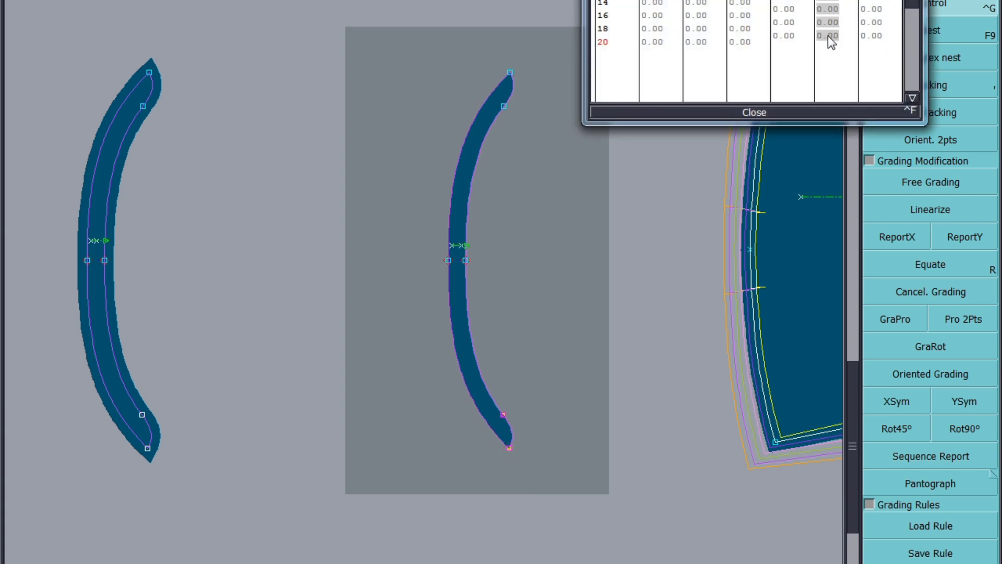
{"action": "type", "text": "0.6"}
{"action": "key", "text": "Return"}
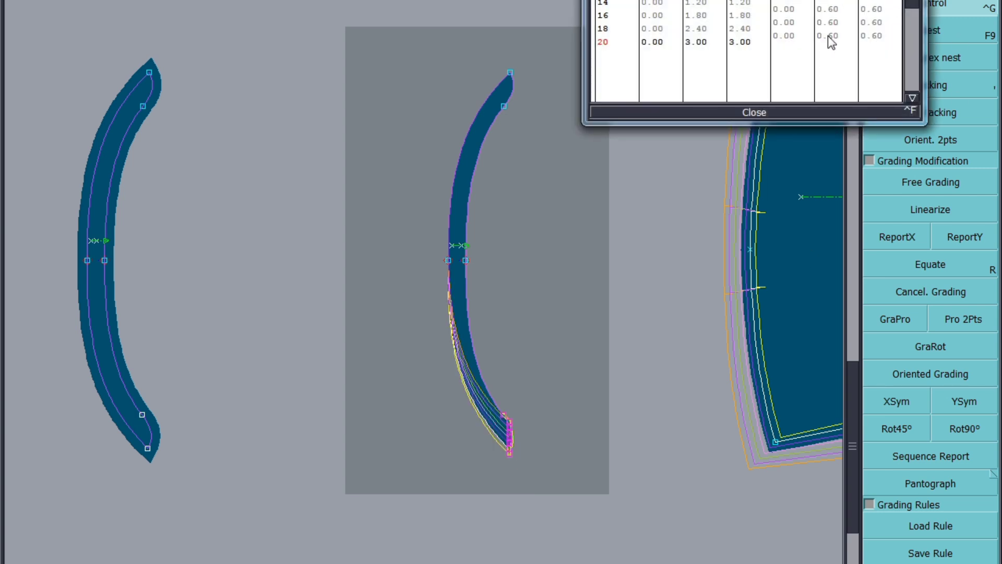
{"action": "left_click", "coordinate": [742, 111]}
Step: Report the Y grading from the frill's bottom point to its top points
{"action": "left_click", "coordinate": [963, 241]}
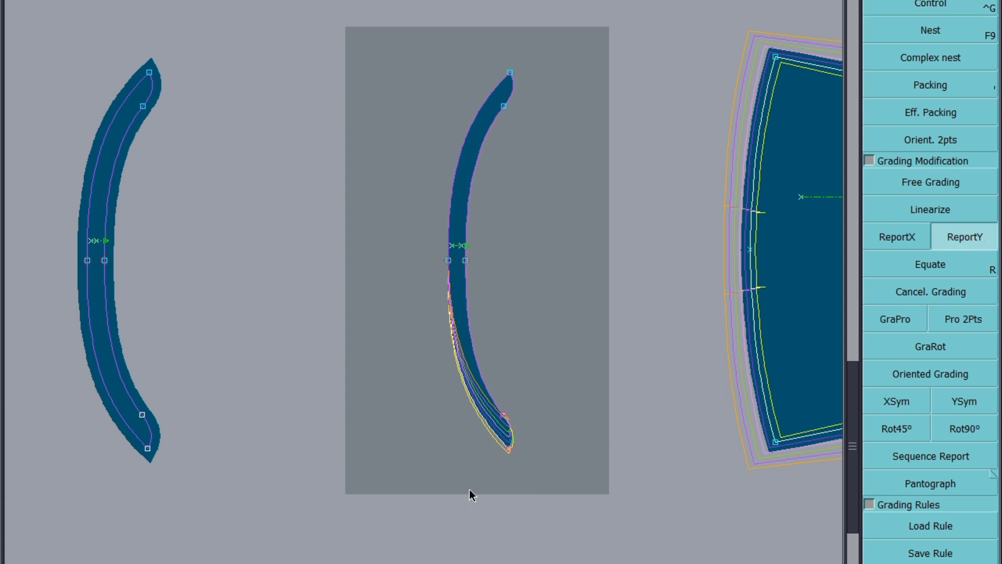
{"action": "left_click", "coordinate": [510, 450]}
{"action": "left_click_drag", "start_coordinate": [557, 33], "coordinate": [455, 158]}
{"action": "left_click", "coordinate": [504, 107]}
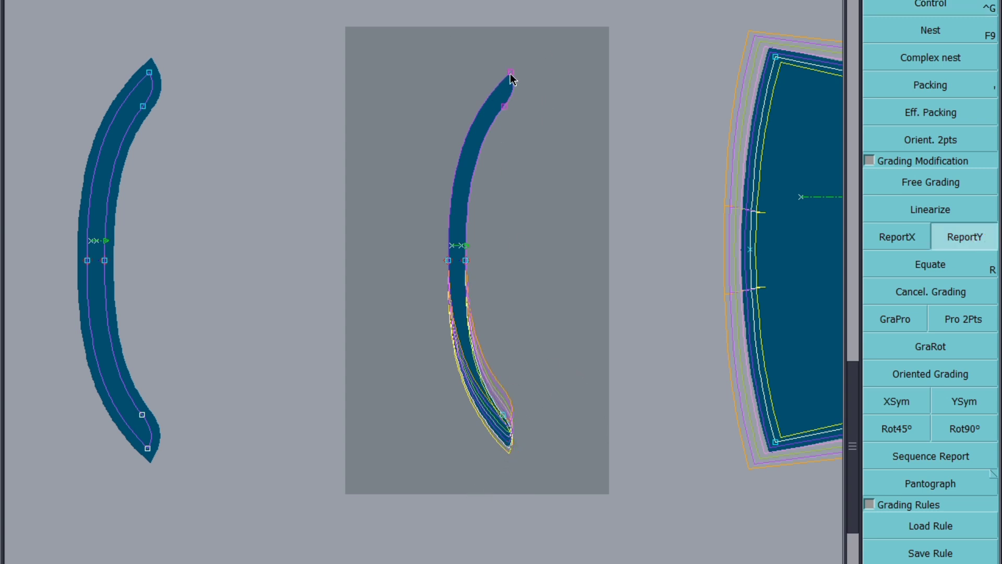
Step: Apply XSym to the frill's top and bottom end points
{"action": "left_click", "coordinate": [906, 408]}
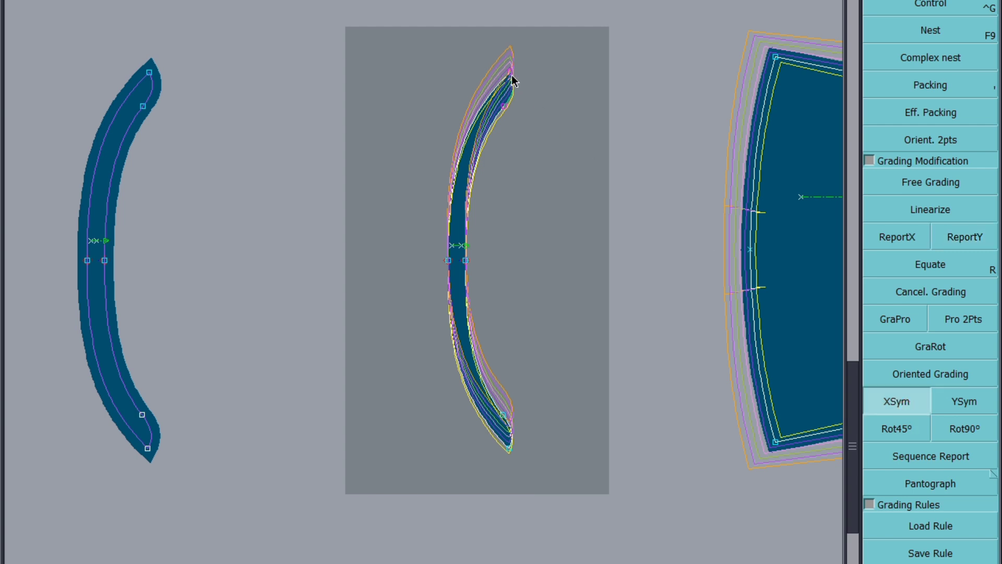
{"action": "left_click", "coordinate": [512, 79]}
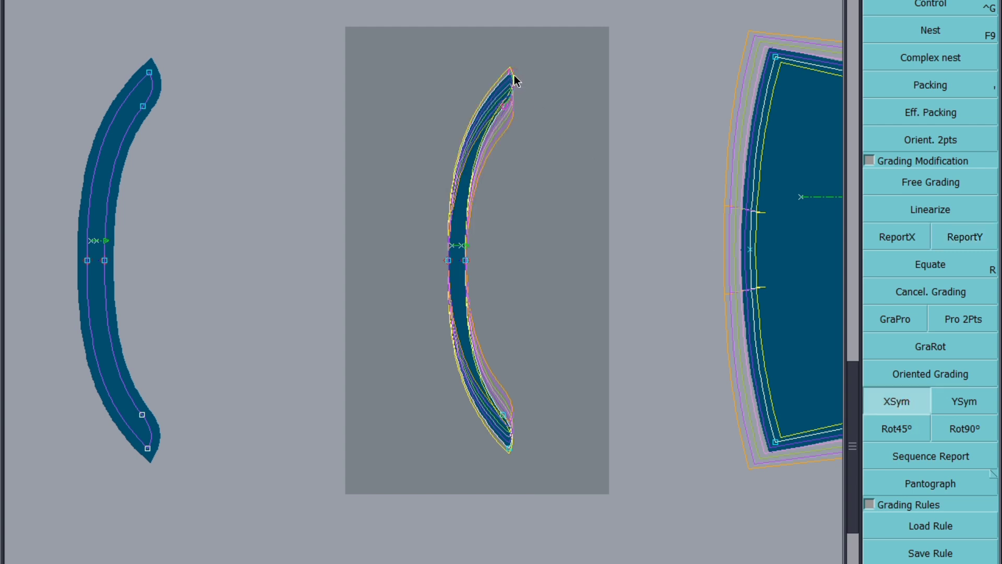
{"action": "left_click", "coordinate": [512, 77]}
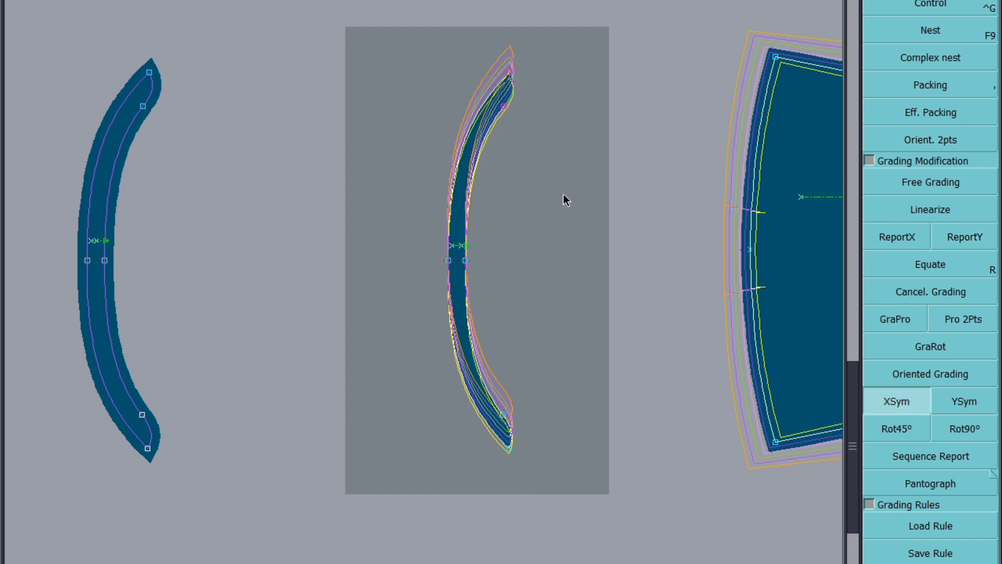
{"action": "left_click", "coordinate": [511, 448]}
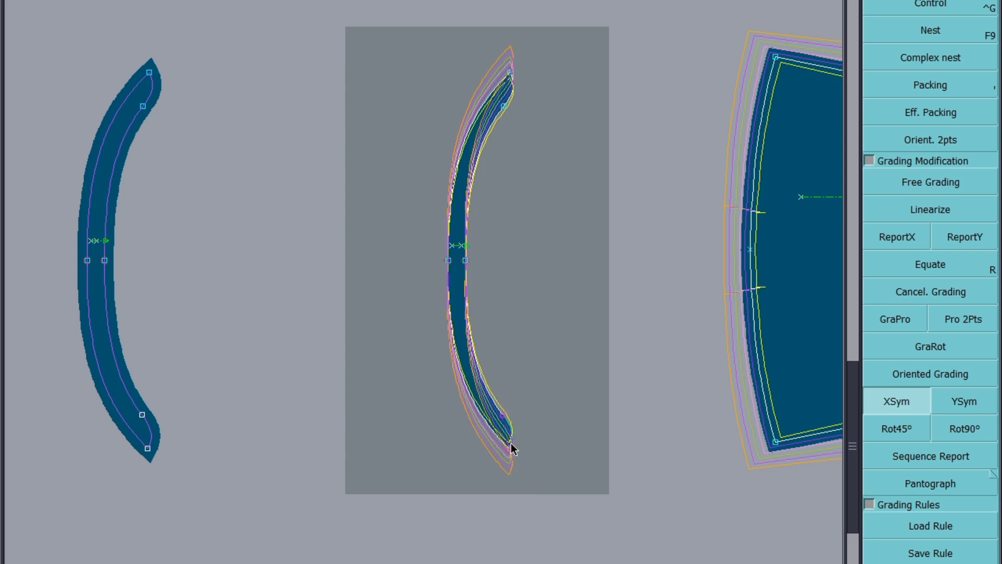
Step: Report the frill's end-point grading onto the top and bottom points of the neighbouring frill piece
{"action": "scroll", "coordinate": [459, 223], "scroll_direction": "up", "scroll_amount": 4}
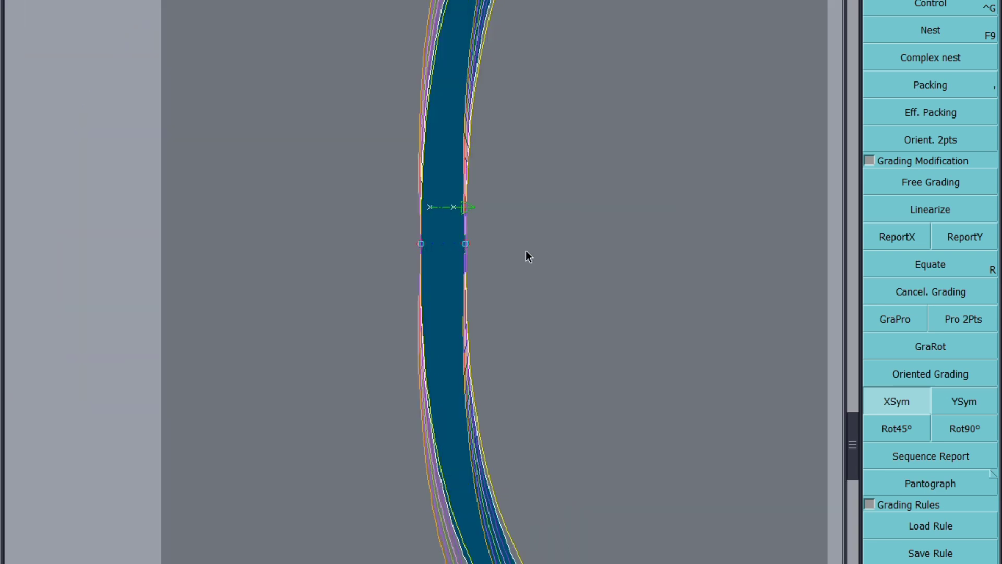
{"action": "scroll", "coordinate": [494, 262], "scroll_direction": "down", "scroll_amount": 5}
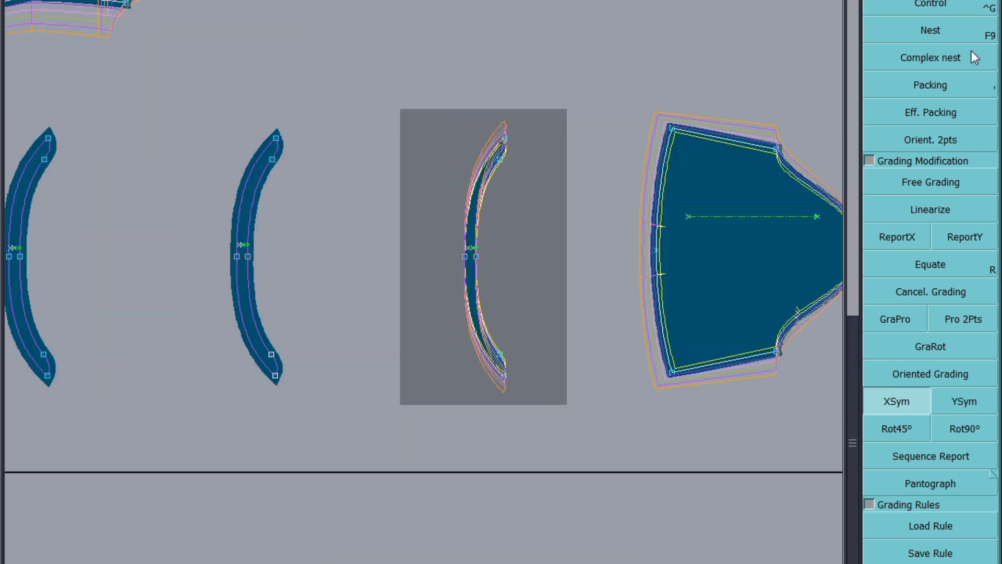
{"action": "left_click_drag", "start_coordinate": [347, 101], "coordinate": [245, 180]}
{"action": "left_click", "coordinate": [987, 234]}
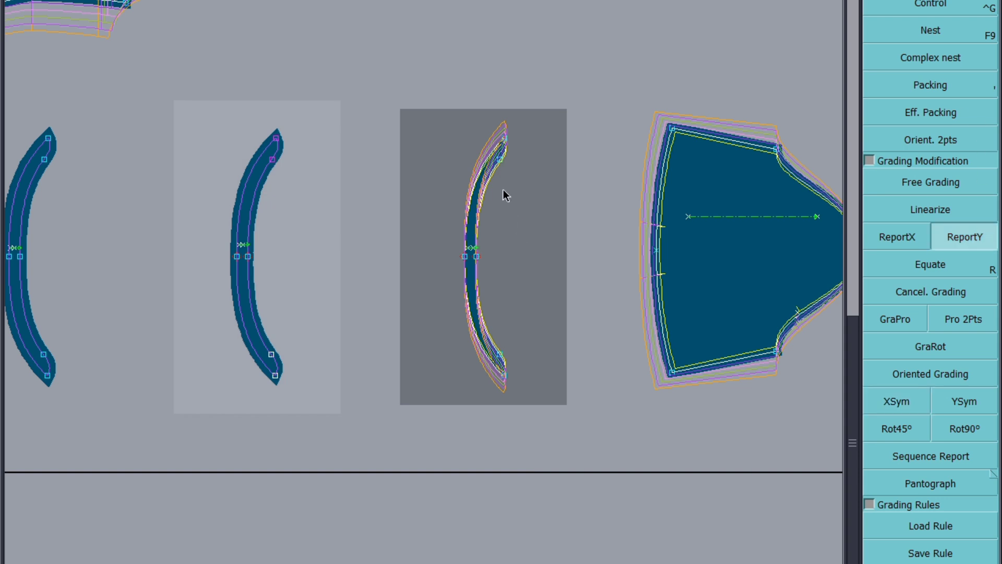
{"action": "left_click", "coordinate": [276, 139]}
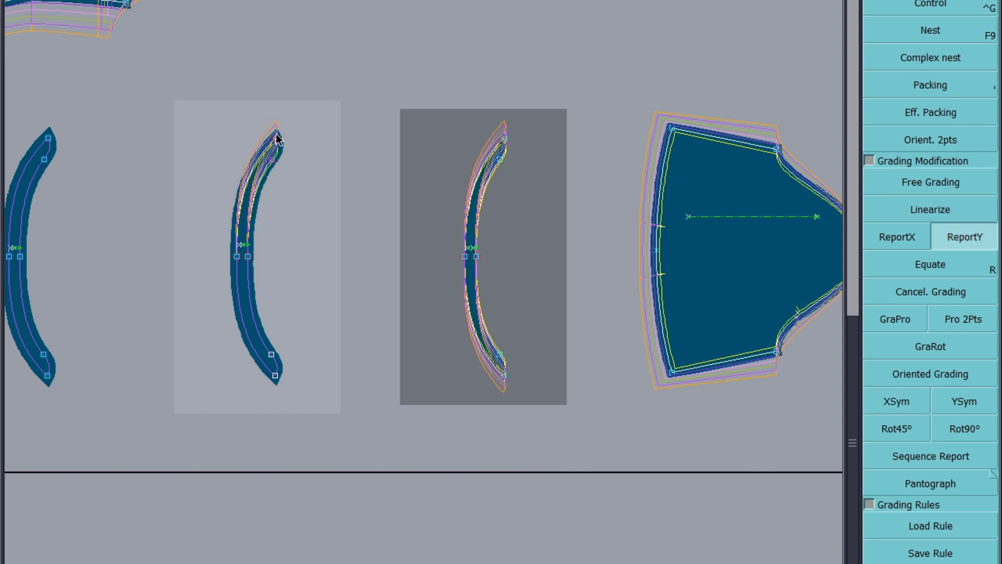
{"action": "left_click_drag", "start_coordinate": [316, 321], "coordinate": [249, 396]}
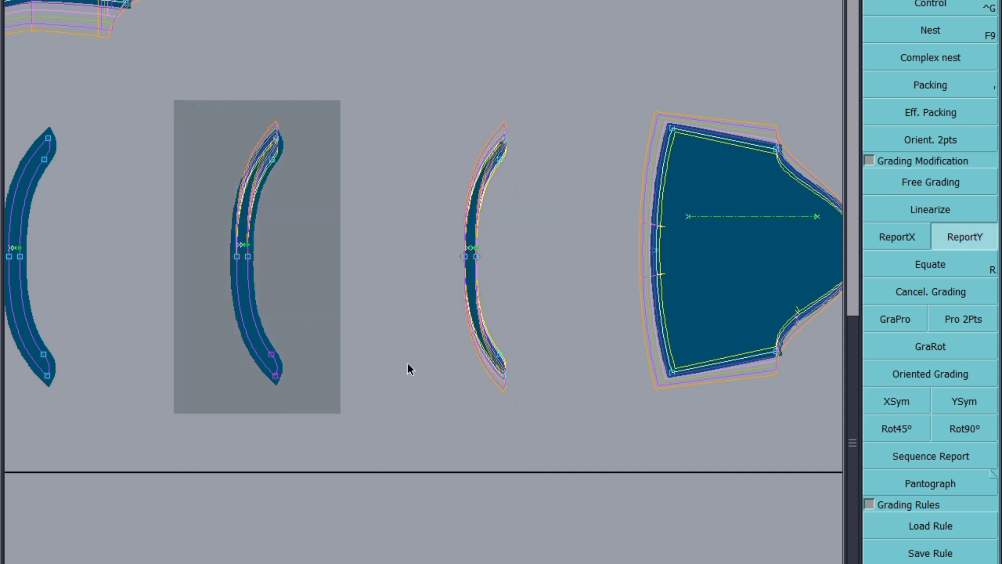
{"action": "left_click", "coordinate": [500, 373]}
{"action": "left_click", "coordinate": [504, 380]}
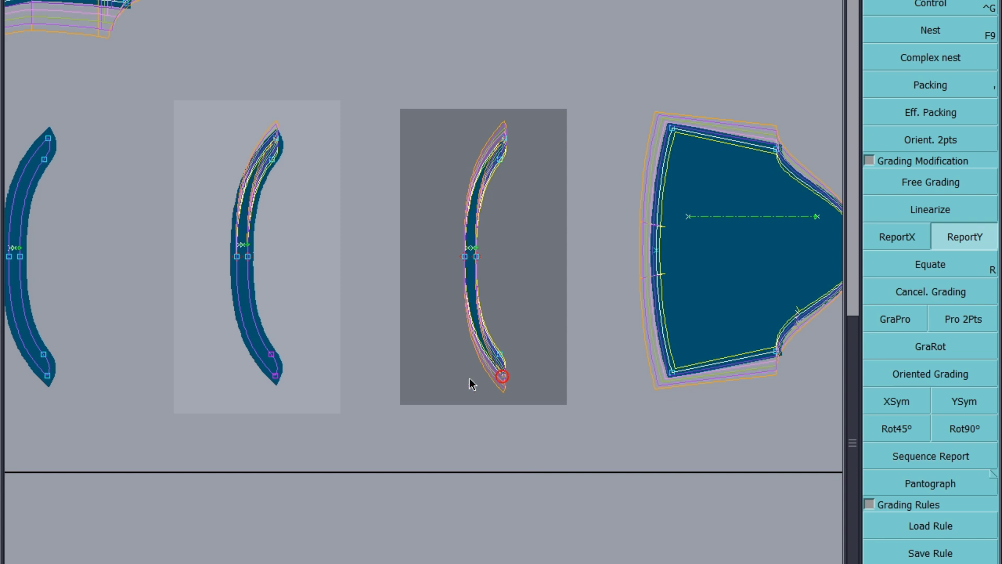
{"action": "left_click", "coordinate": [278, 381]}
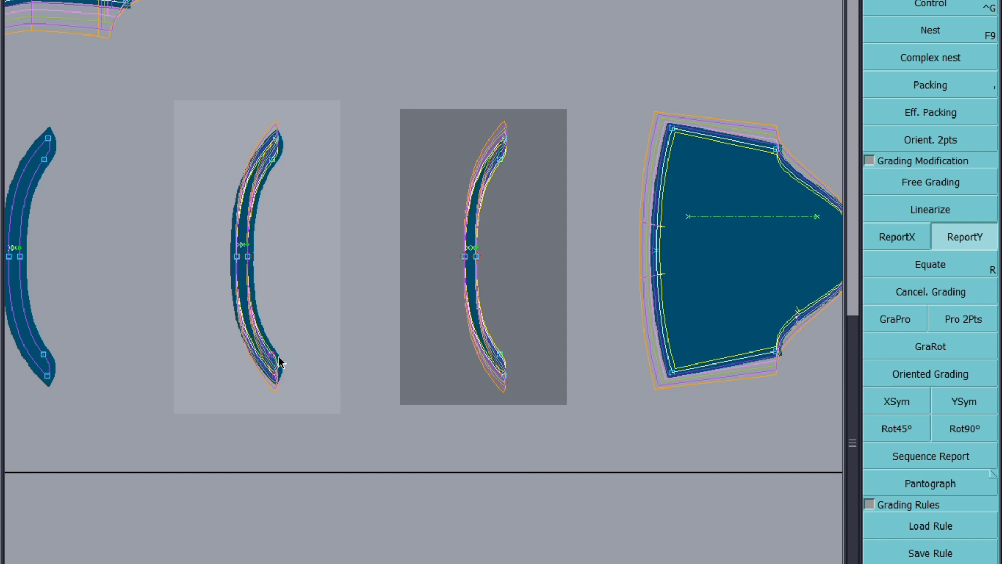
Step: Report the same grading onto the end points of the next frill piece along
{"action": "scroll", "coordinate": [269, 362], "scroll_direction": "up", "scroll_amount": 1}
{"action": "scroll", "coordinate": [533, 337], "scroll_direction": "down", "scroll_amount": 2}
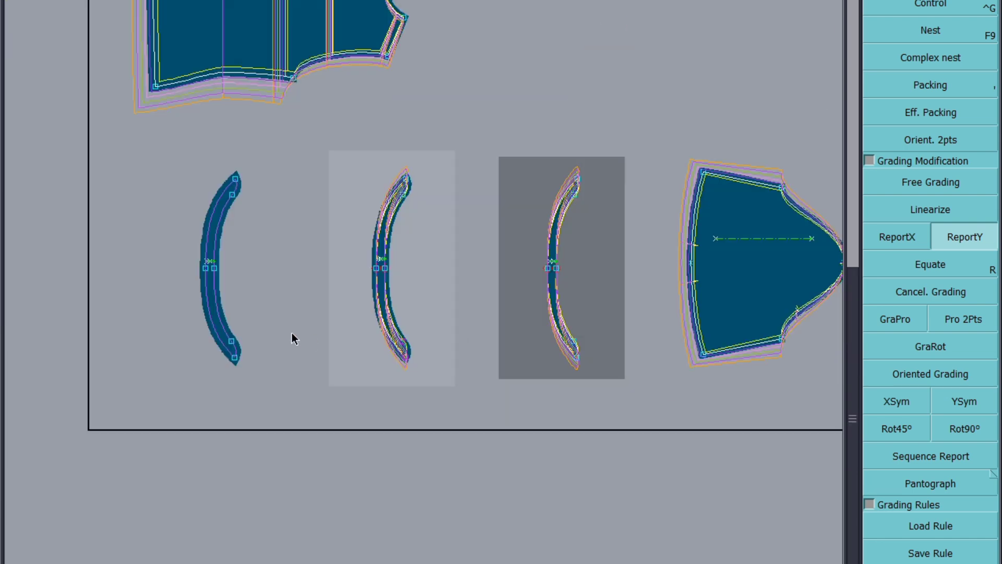
{"action": "left_click", "coordinate": [237, 391]}
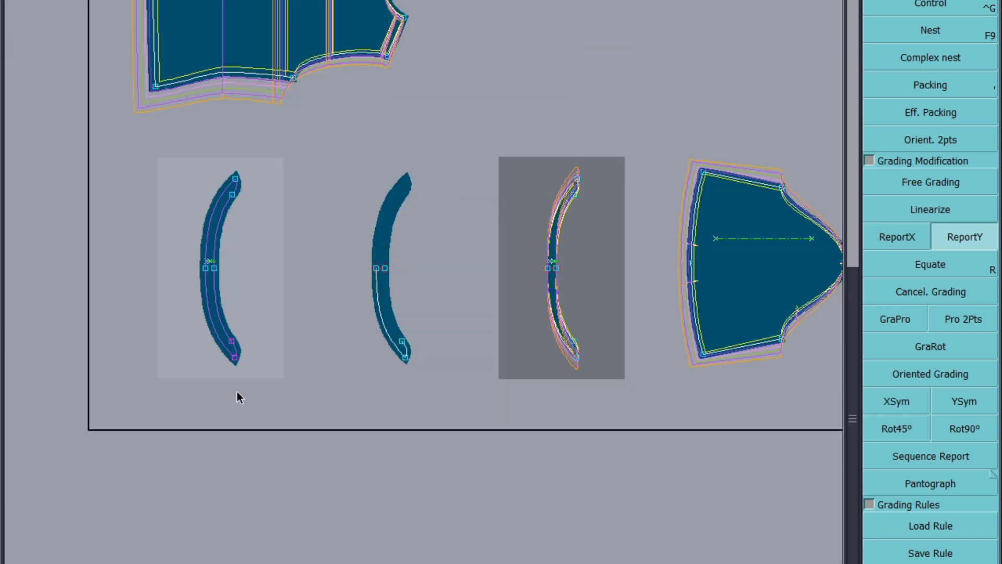
{"action": "left_click", "coordinate": [234, 358]}
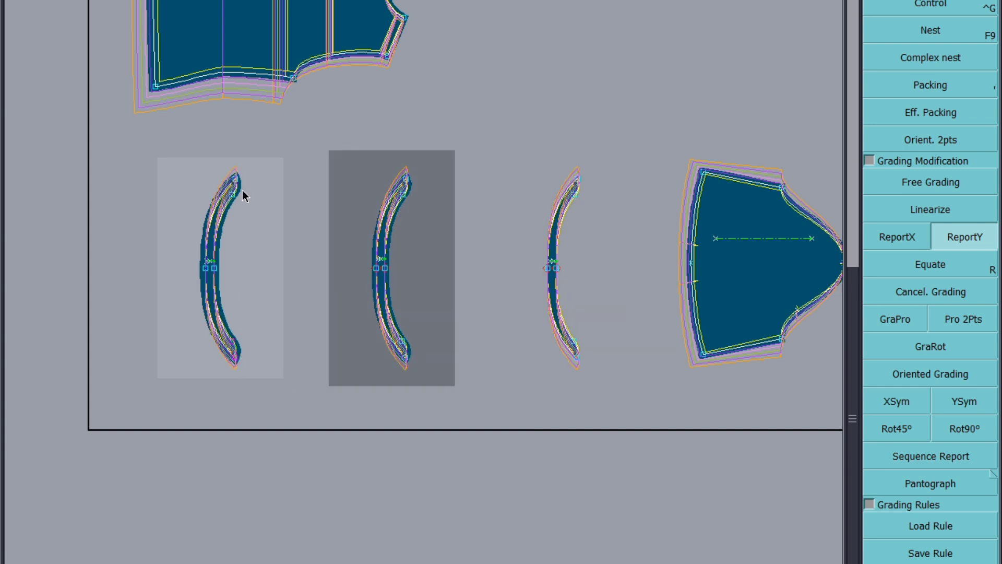
Step: Edit the Control grading of the lower point of the piece's curved cut-out, setting its X increment to -0.3 and clearing Y
{"action": "scroll", "coordinate": [226, 269], "scroll_direction": "up", "scroll_amount": 1}
{"action": "scroll", "coordinate": [225, 264], "scroll_direction": "up", "scroll_amount": 3}
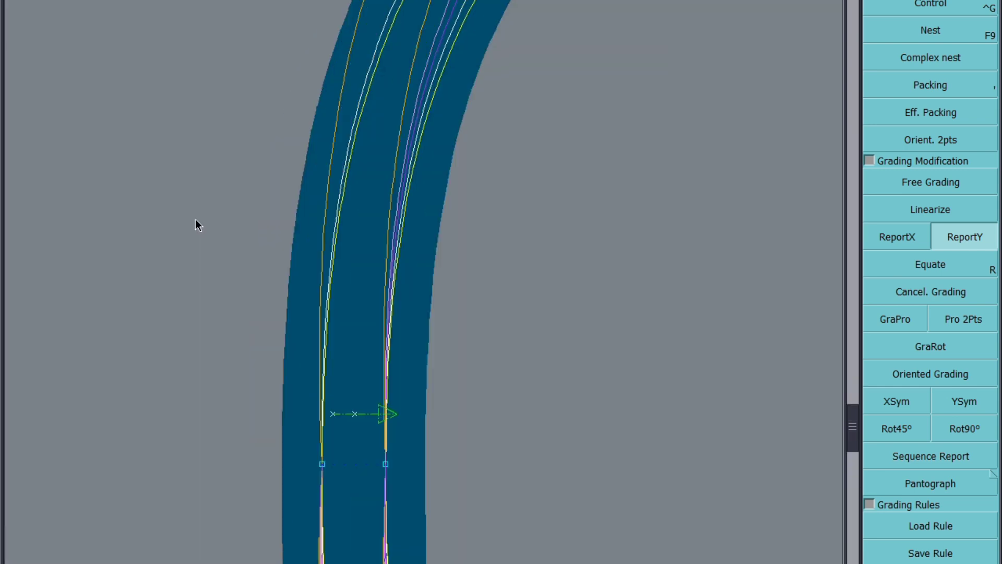
{"action": "scroll", "coordinate": [190, 258], "scroll_direction": "down", "scroll_amount": 5}
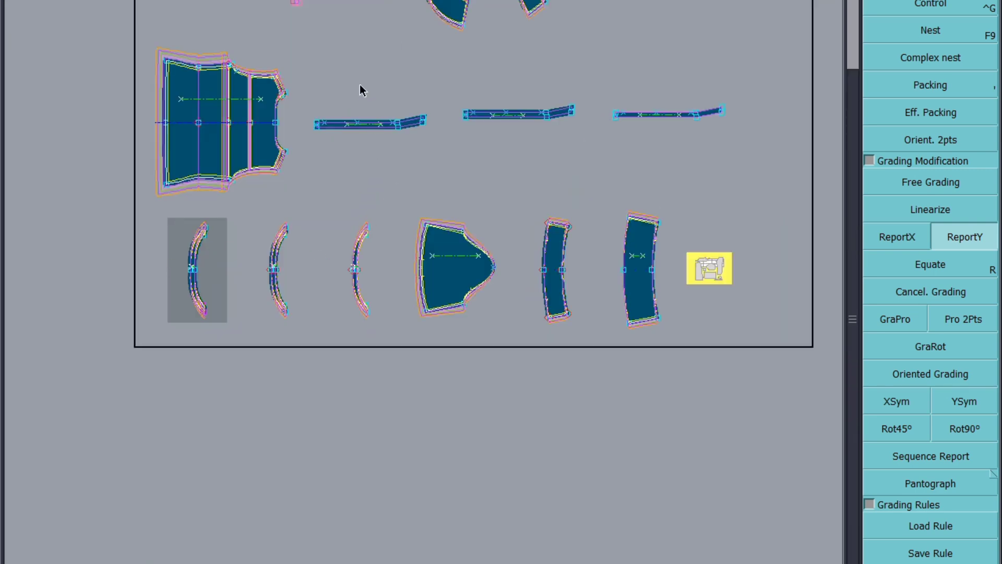
{"action": "scroll", "coordinate": [217, 259], "scroll_direction": "down", "scroll_amount": 2}
{"action": "scroll", "coordinate": [496, 92], "scroll_direction": "up", "scroll_amount": 4}
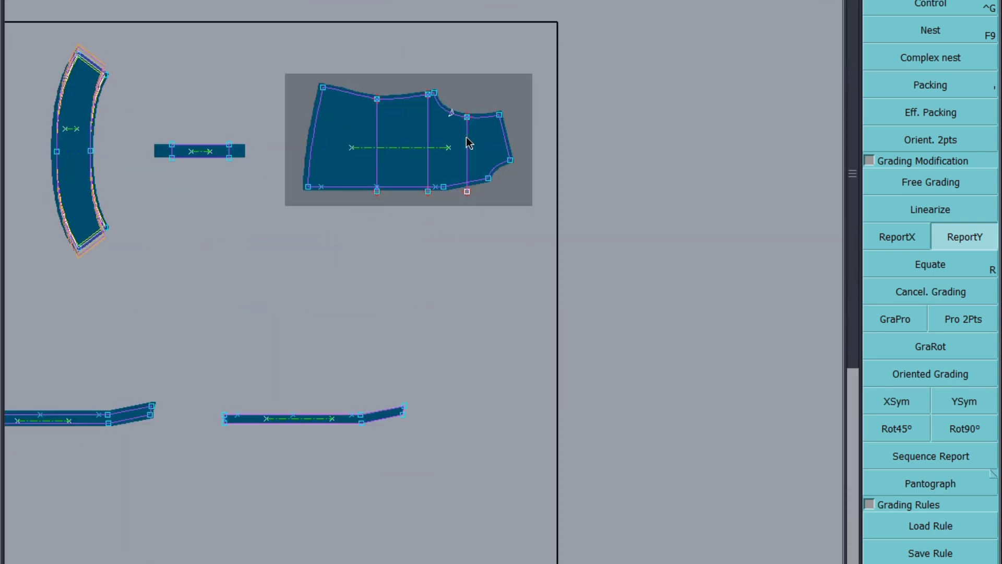
{"action": "left_click", "coordinate": [943, 3]}
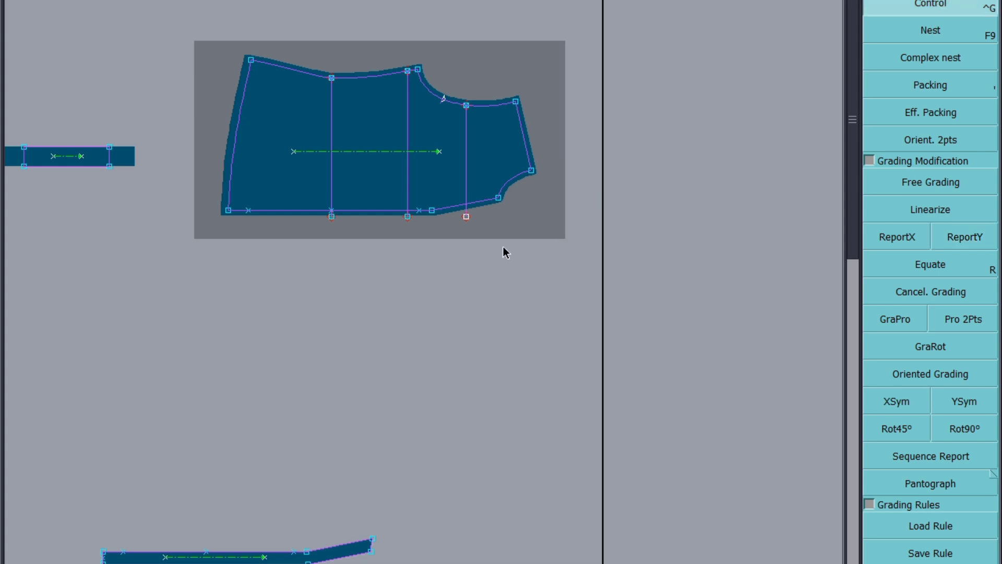
{"action": "left_click", "coordinate": [499, 198]}
{"action": "left_click_drag", "start_coordinate": [828, 7], "coordinate": [832, 46]}
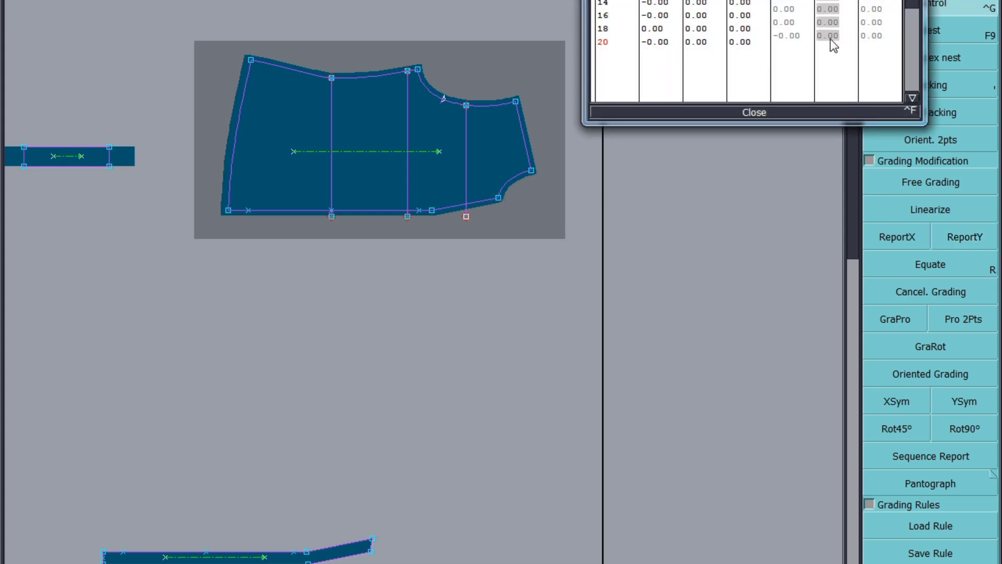
{"action": "key", "text": "Return"}
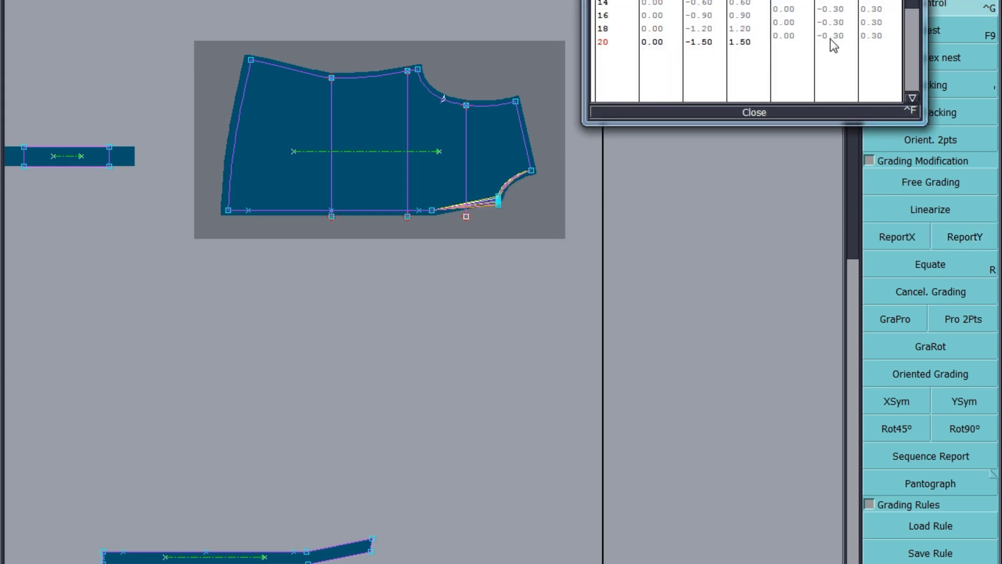
{"action": "left_click_drag", "start_coordinate": [829, 6], "coordinate": [827, 47]}
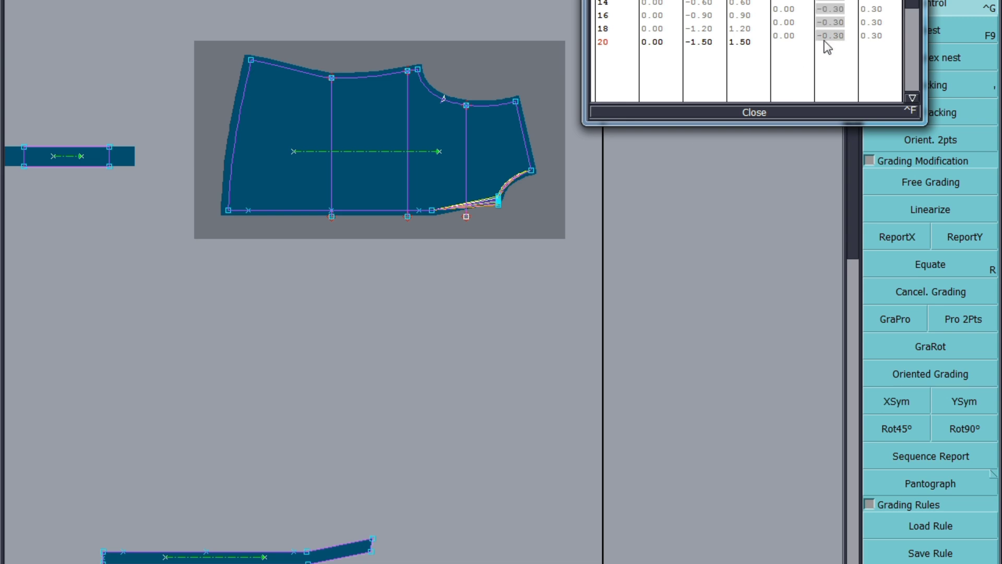
{"action": "type", "text": "0"}
{"action": "key", "text": "Return"}
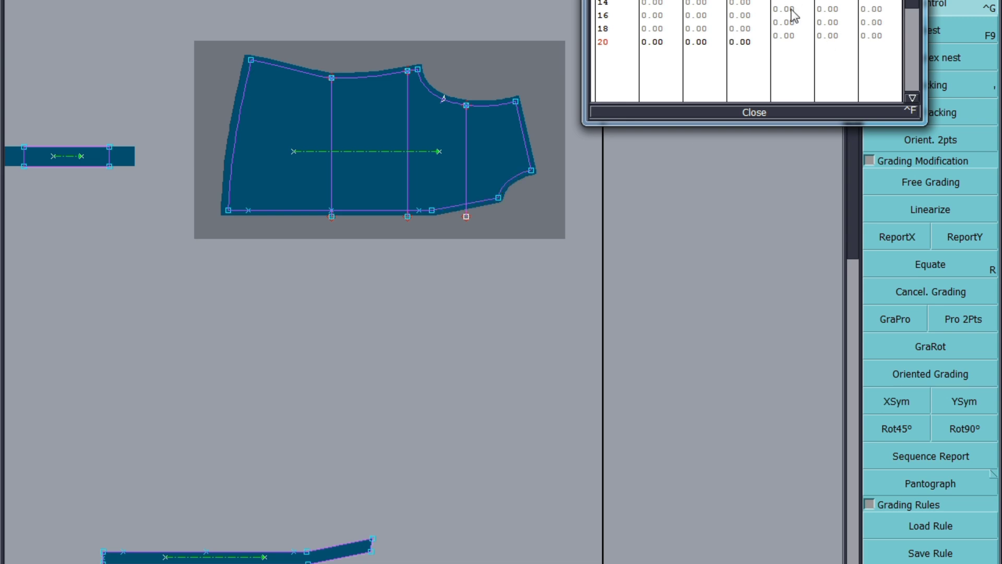
{"action": "left_click_drag", "start_coordinate": [791, 10], "coordinate": [795, 37]}
{"action": "type", "text": "-0.3"}
{"action": "key", "text": "Return"}
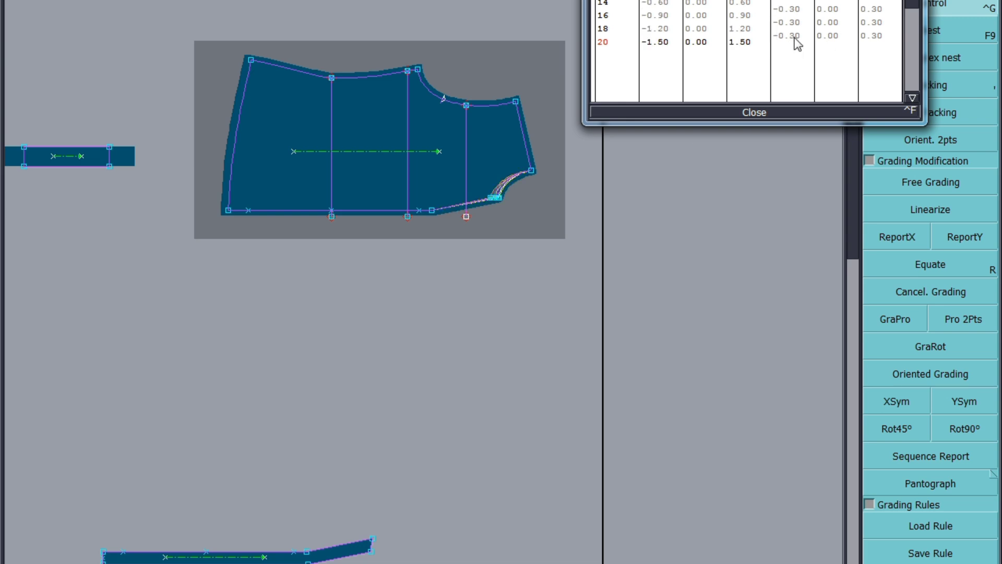
{"action": "left_click", "coordinate": [752, 112]}
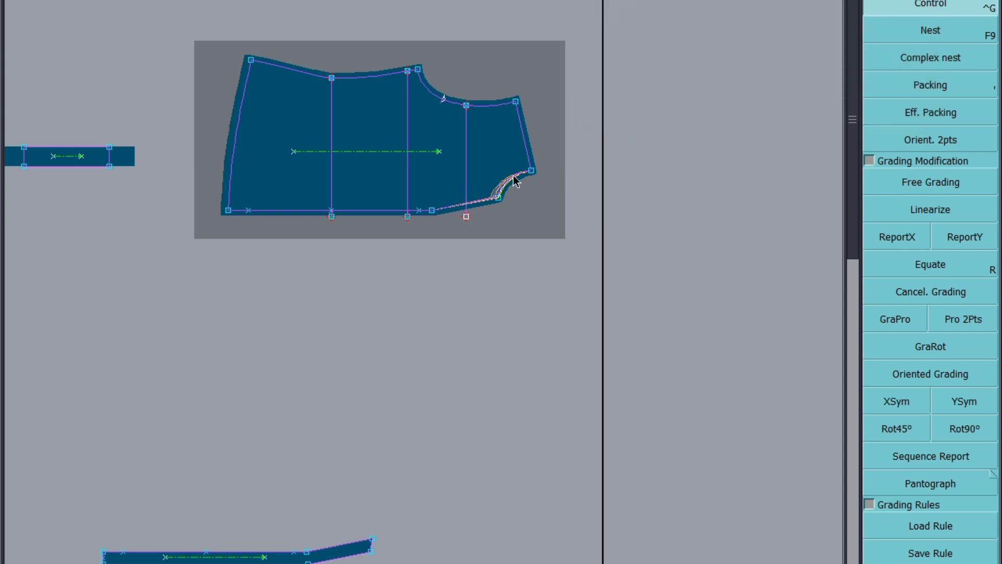
Step: Report the X grading from the cut-out's lower point onto the neighbouring point on the lower edge
{"action": "left_click_drag", "start_coordinate": [514, 179], "coordinate": [416, 218]}
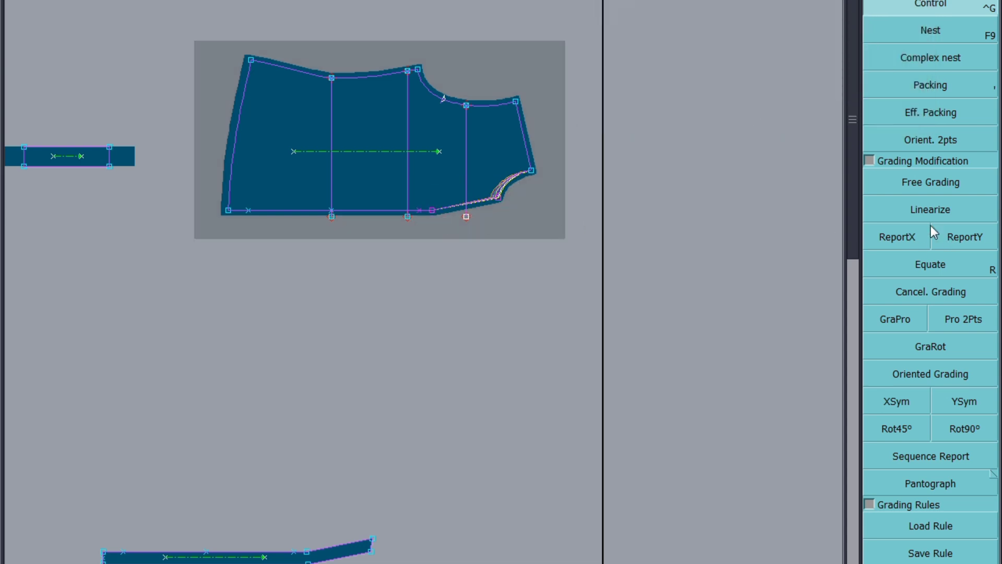
{"action": "left_click", "coordinate": [897, 237]}
{"action": "left_click", "coordinate": [499, 197]}
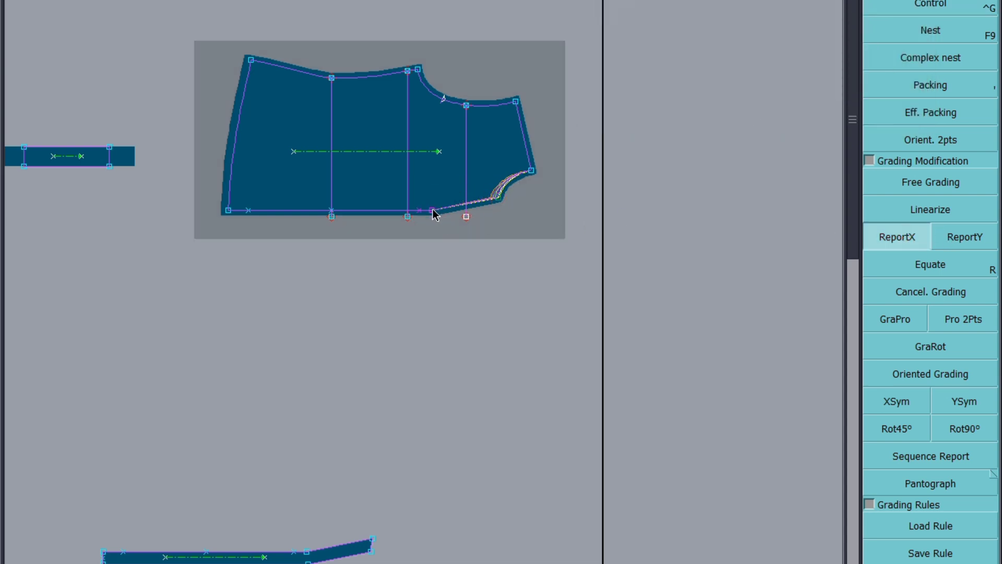
{"action": "left_click", "coordinate": [432, 210]}
Step: Edit the Control grading of the cut-out's upper point, applying a Y increment of 0.25
{"action": "left_click", "coordinate": [931, 5]}
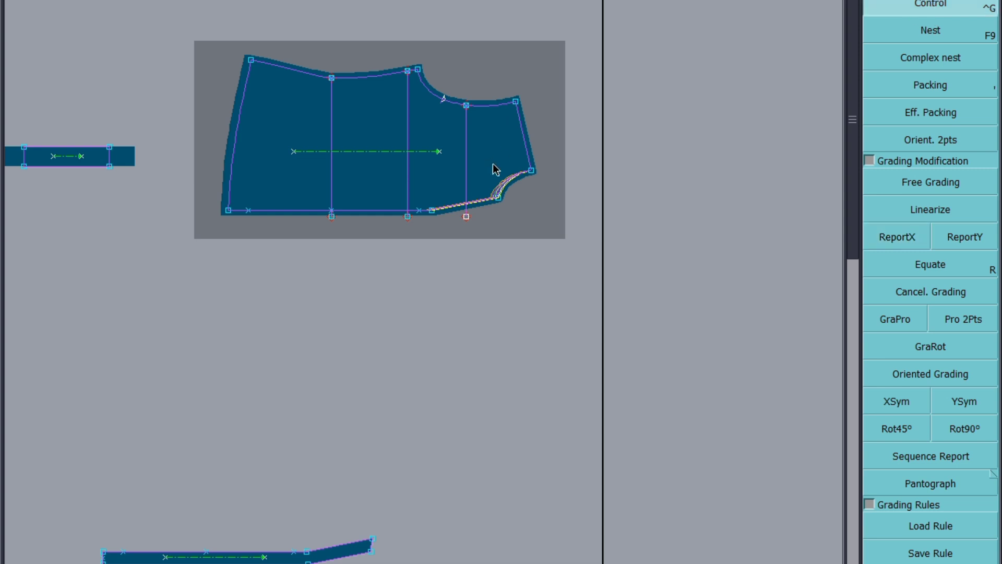
{"action": "left_click", "coordinate": [531, 171]}
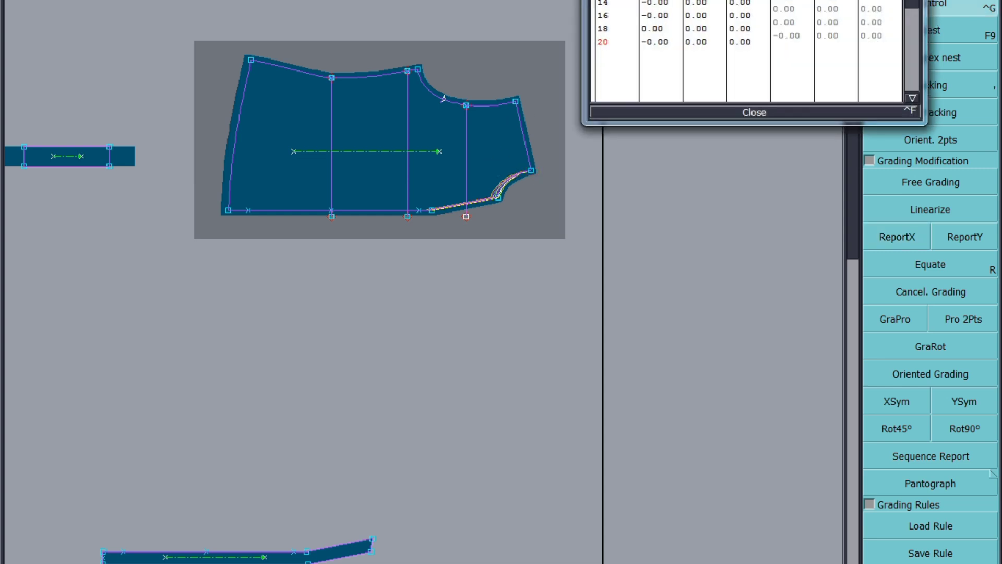
{"action": "left_click", "coordinate": [830, 36]}
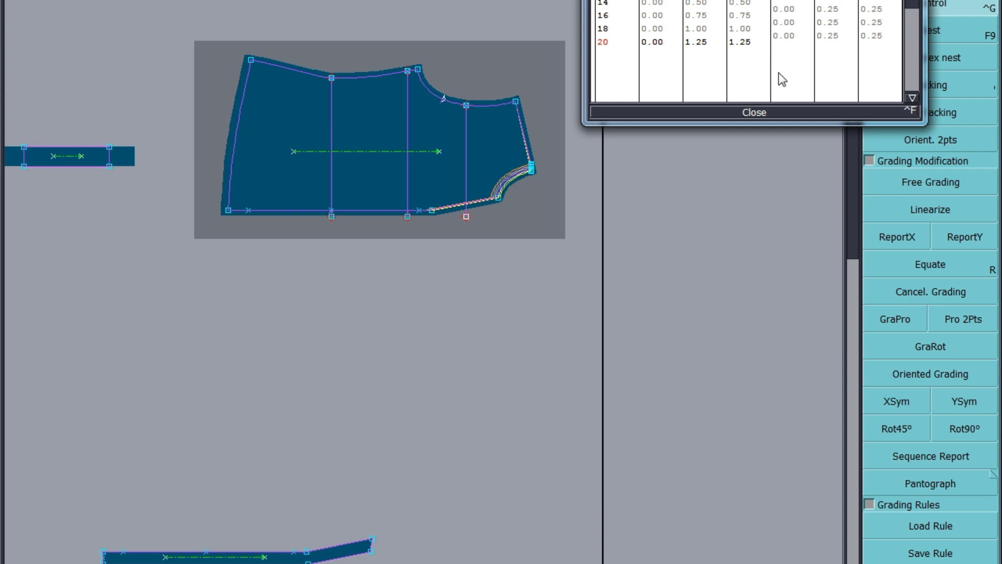
{"action": "left_click", "coordinate": [749, 111]}
Step: Report X grading onto the strip piece's joint point and onto the upper piece's points from the back piece
{"action": "left_click_drag", "start_coordinate": [439, 458], "coordinate": [290, 563]}
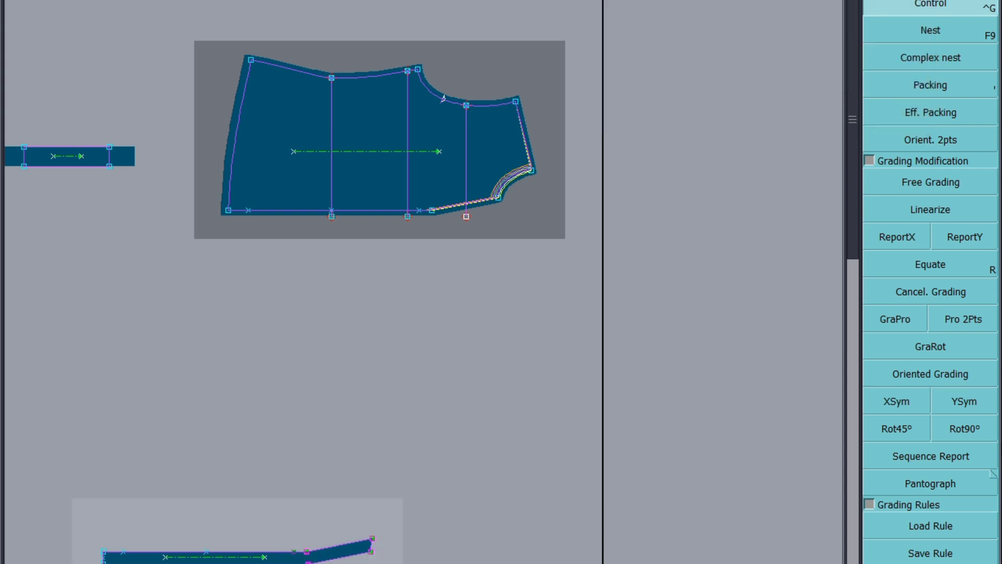
{"action": "left_click", "coordinate": [899, 237]}
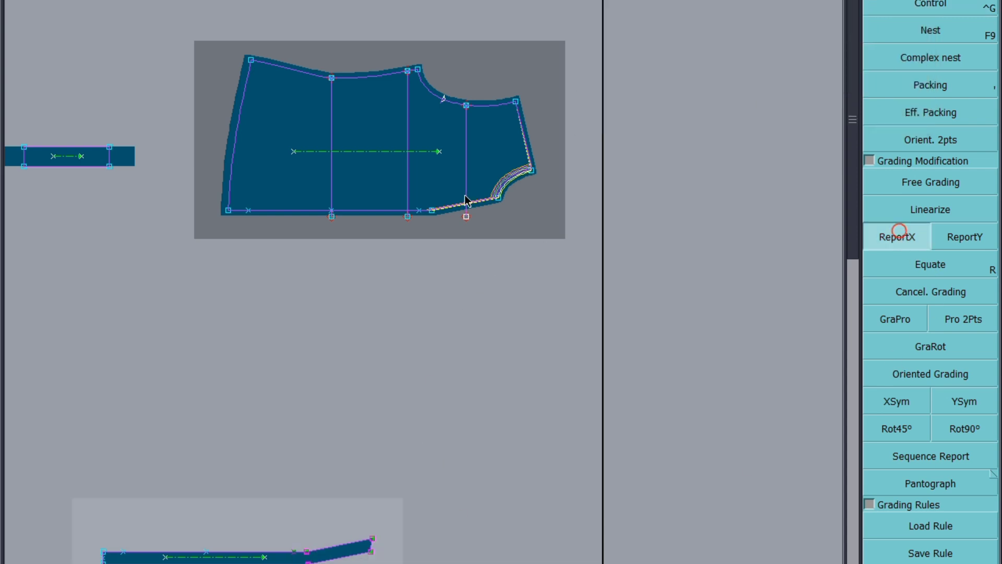
{"action": "left_click", "coordinate": [307, 551]}
{"action": "scroll", "coordinate": [543, 319], "scroll_direction": "down", "scroll_amount": 2}
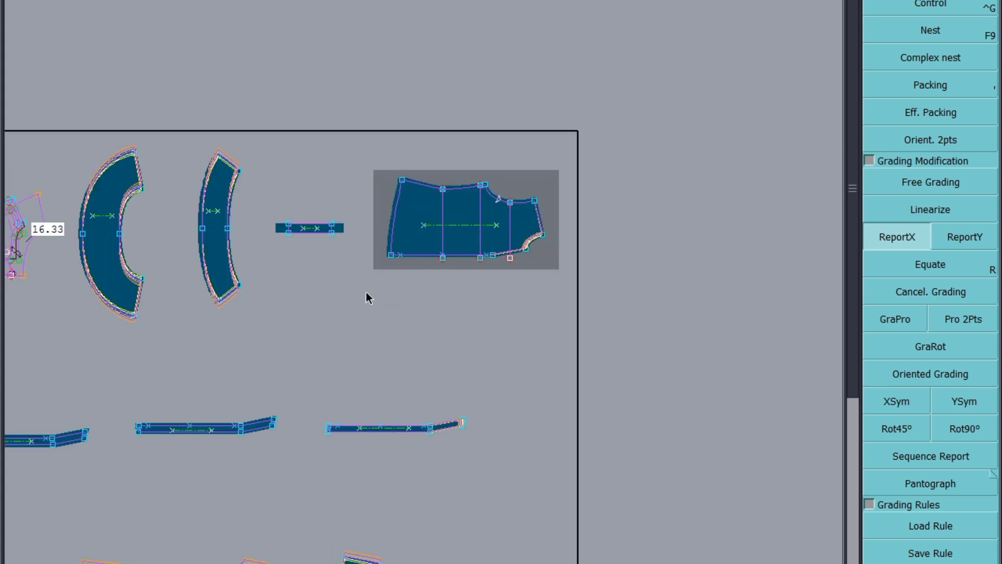
{"action": "scroll", "coordinate": [459, 222], "scroll_direction": "down", "scroll_amount": 2}
{"action": "scroll", "coordinate": [105, 339], "scroll_direction": "up", "scroll_amount": 2}
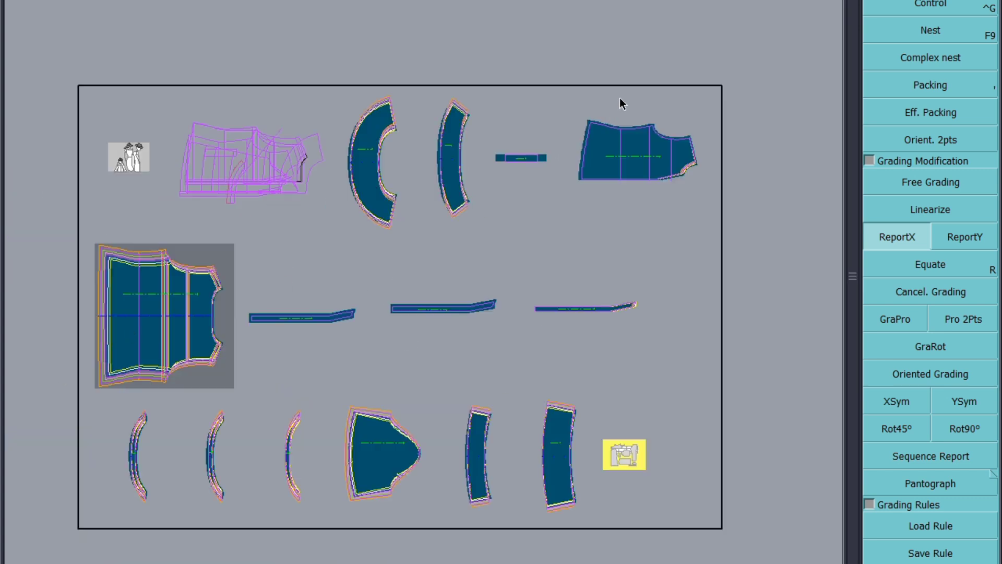
{"action": "left_click_drag", "start_coordinate": [599, 98], "coordinate": [565, 203]}
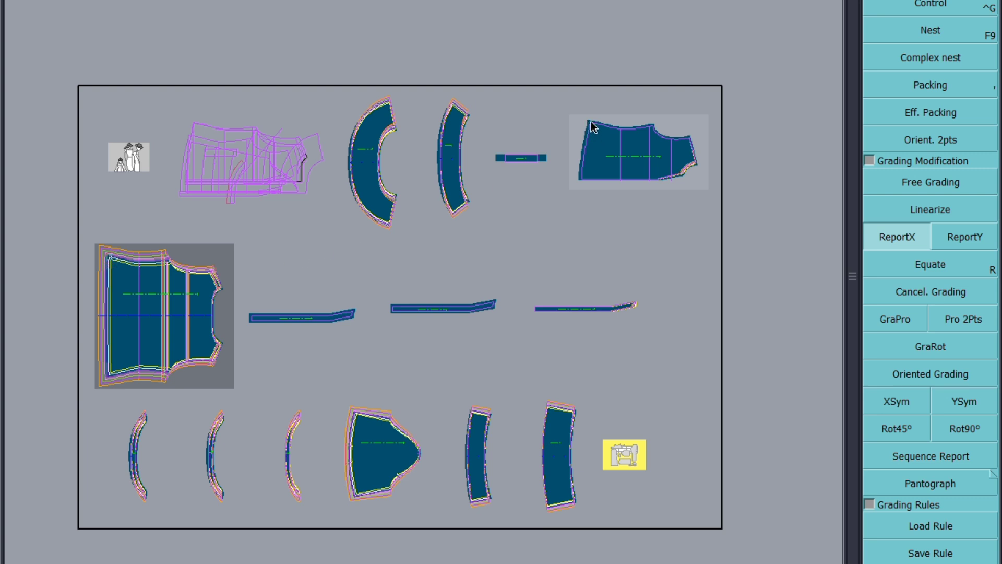
{"action": "left_click", "coordinate": [183, 299]}
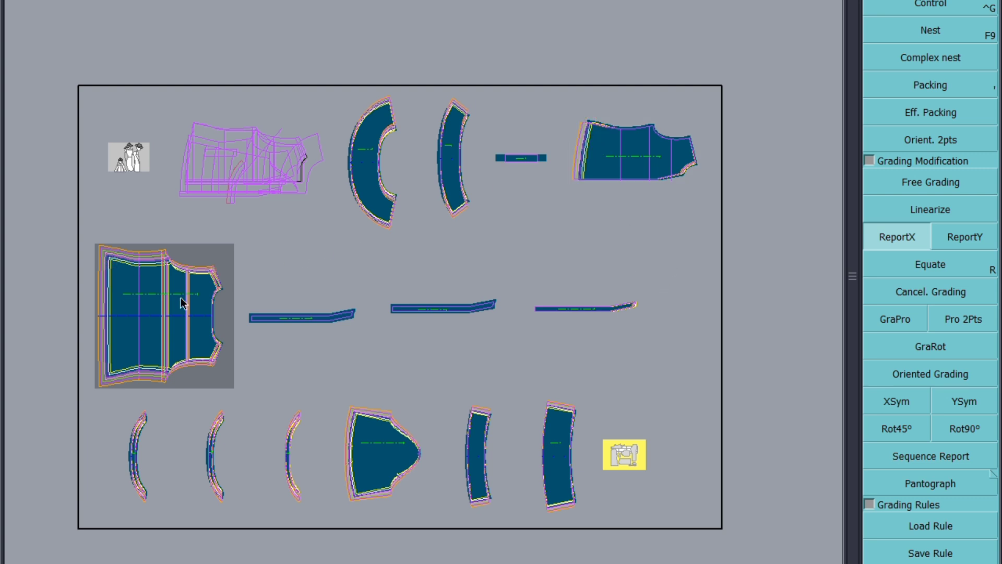
Step: Report the Y grading from the back piece's top-edge points onto the matching points of the piece above
{"action": "left_click", "coordinate": [654, 247]}
{"action": "scroll", "coordinate": [698, 179], "scroll_direction": "up", "scroll_amount": 3}
{"action": "left_click", "coordinate": [972, 241]}
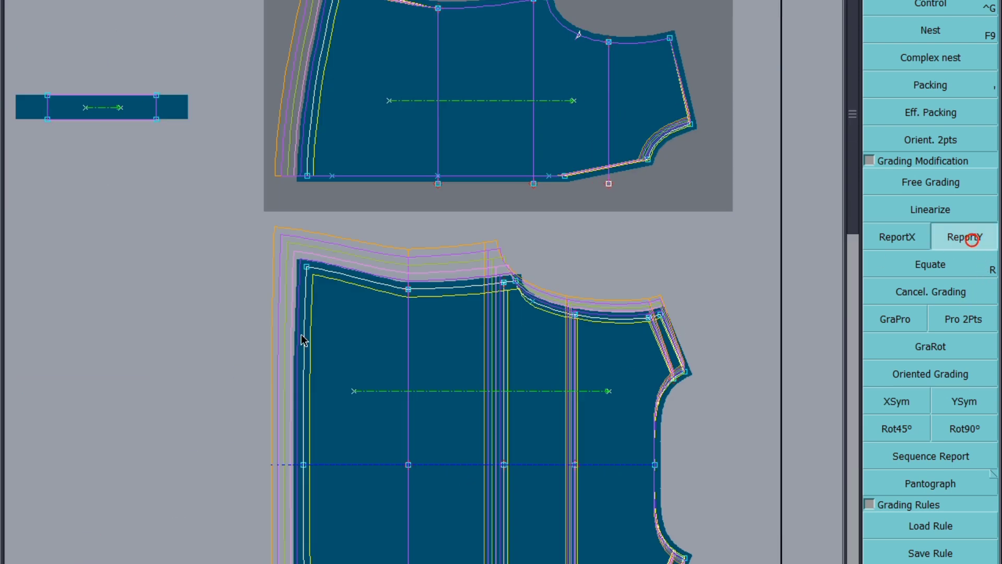
{"action": "left_click", "coordinate": [308, 265]}
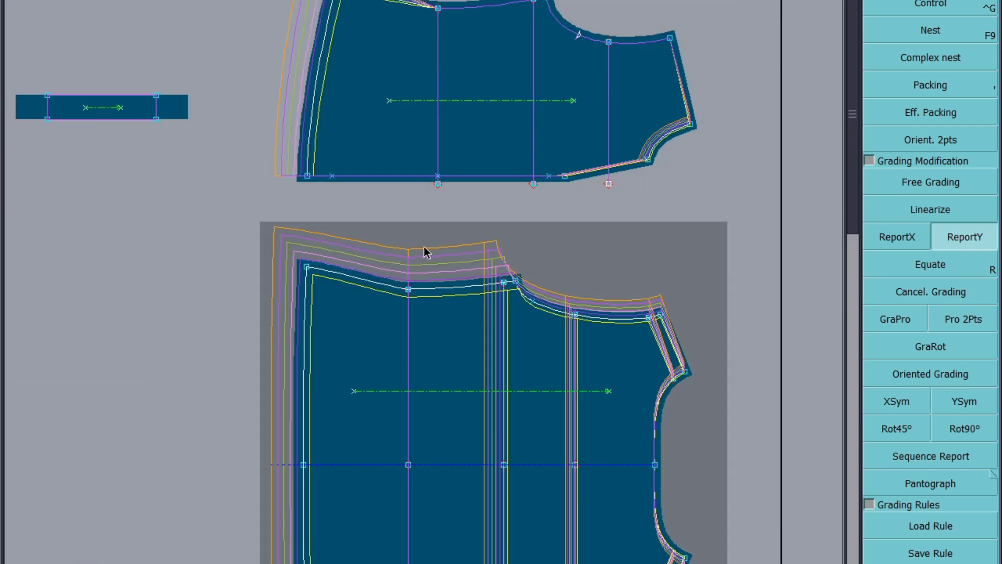
{"action": "left_click", "coordinate": [438, 10]}
{"action": "left_click", "coordinate": [409, 290]}
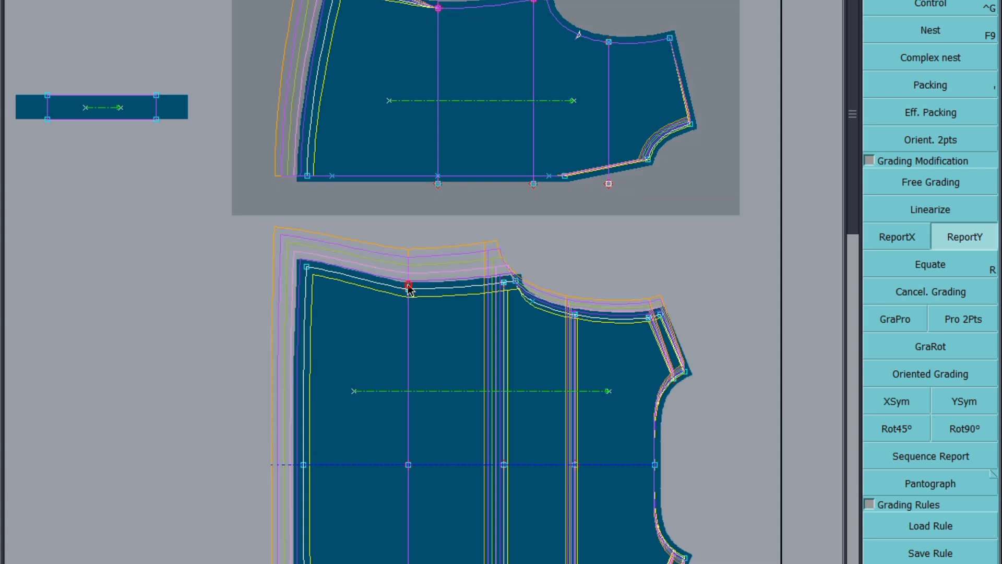
{"action": "left_click", "coordinate": [543, 2]}
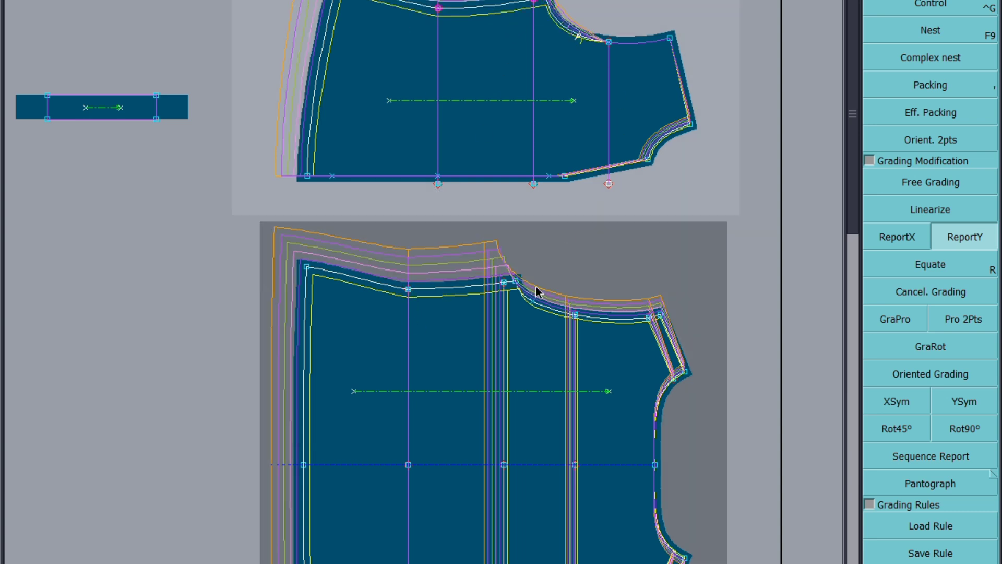
{"action": "left_click", "coordinate": [575, 314]}
{"action": "left_click_drag", "start_coordinate": [722, 8], "coordinate": [601, 63]}
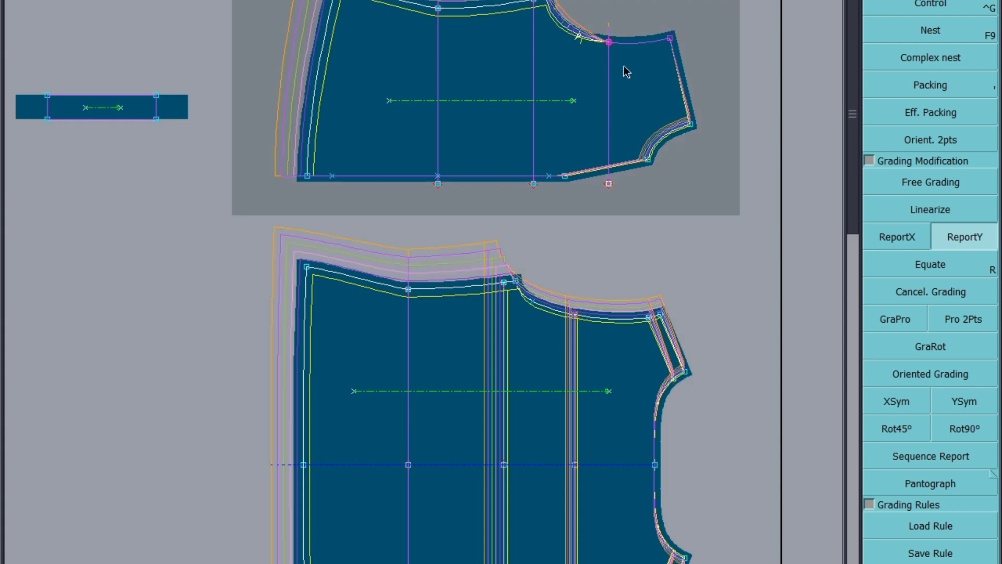
{"action": "left_click", "coordinate": [607, 40]}
Step: Report the X grading from the upper piece's neckline corner onto the top and bottom ends of the vertical line below it
{"action": "scroll", "coordinate": [569, 194], "scroll_direction": "down", "scroll_amount": 3}
{"action": "scroll", "coordinate": [586, 123], "scroll_direction": "up", "scroll_amount": 2}
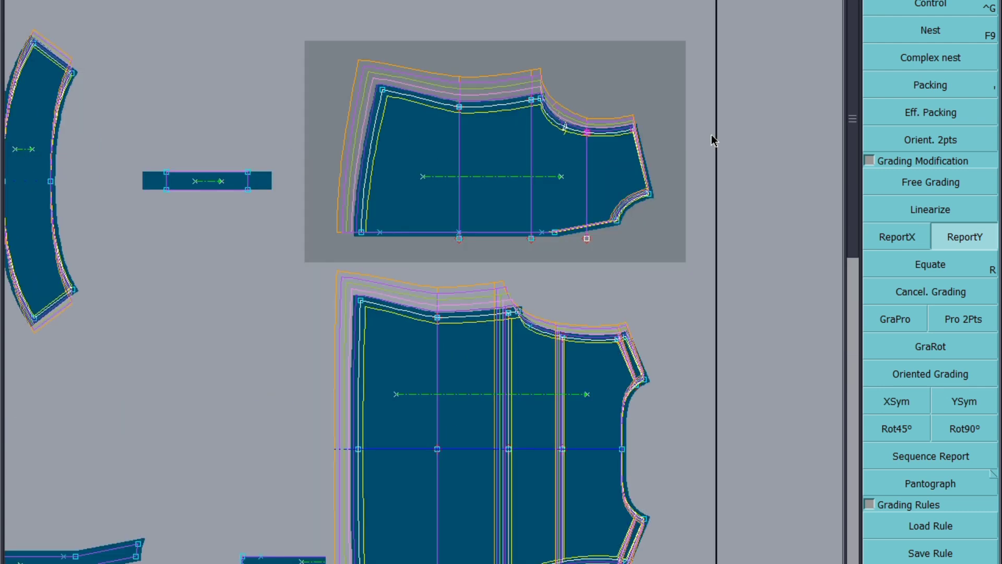
{"action": "left_click_drag", "start_coordinate": [548, 69], "coordinate": [505, 121]}
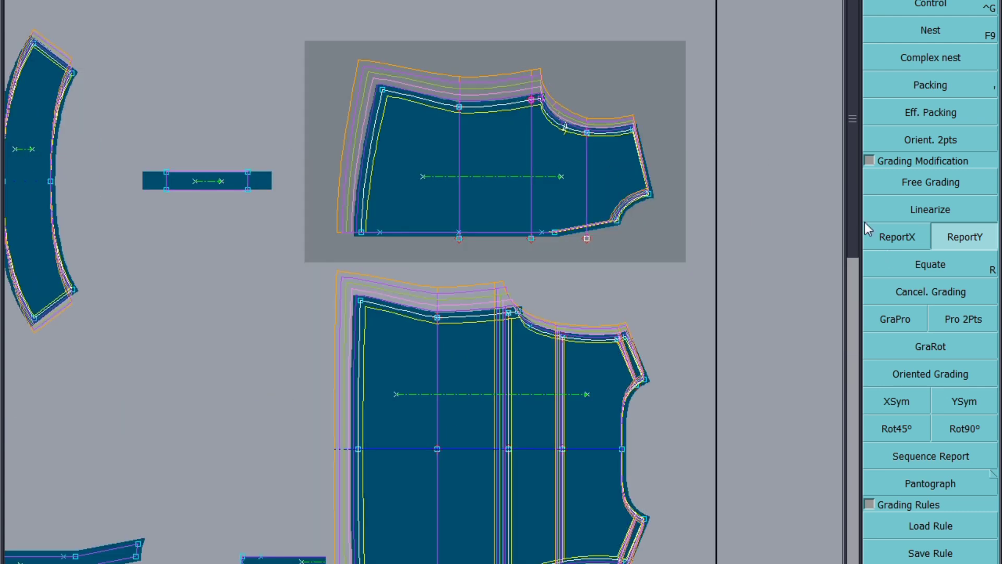
{"action": "left_click", "coordinate": [898, 238]}
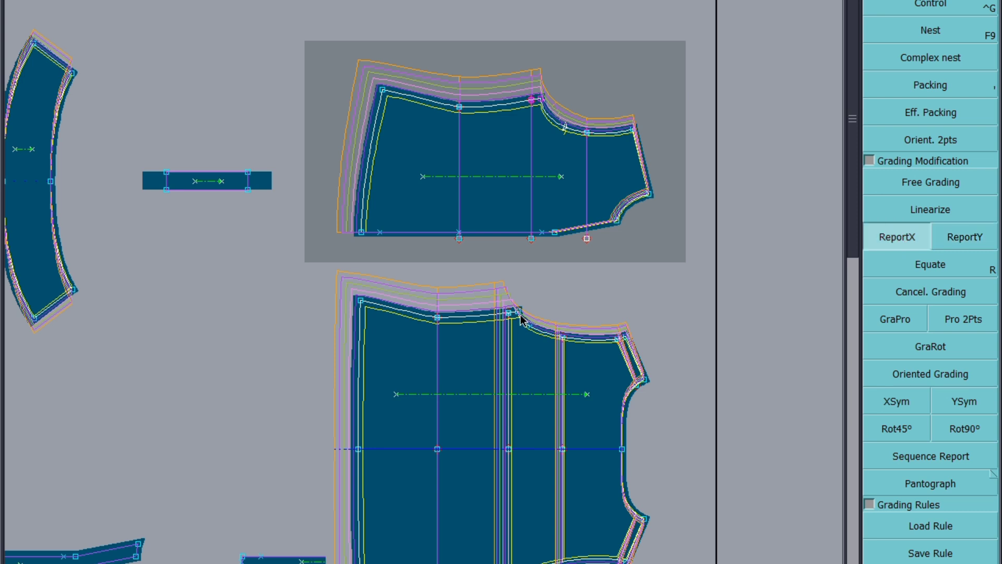
{"action": "left_click", "coordinate": [541, 101]}
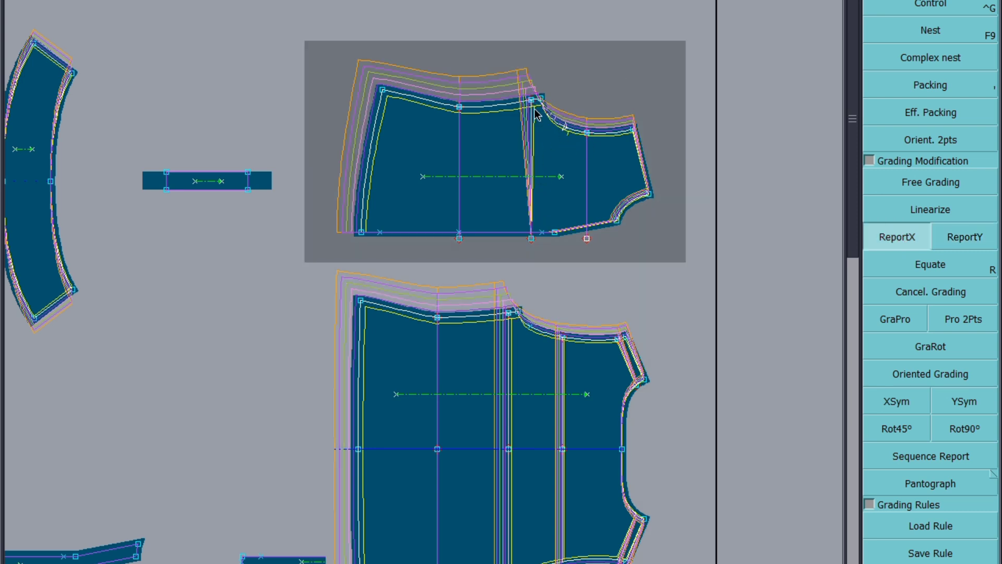
{"action": "left_click", "coordinate": [532, 99]}
{"action": "left_click", "coordinate": [531, 239]}
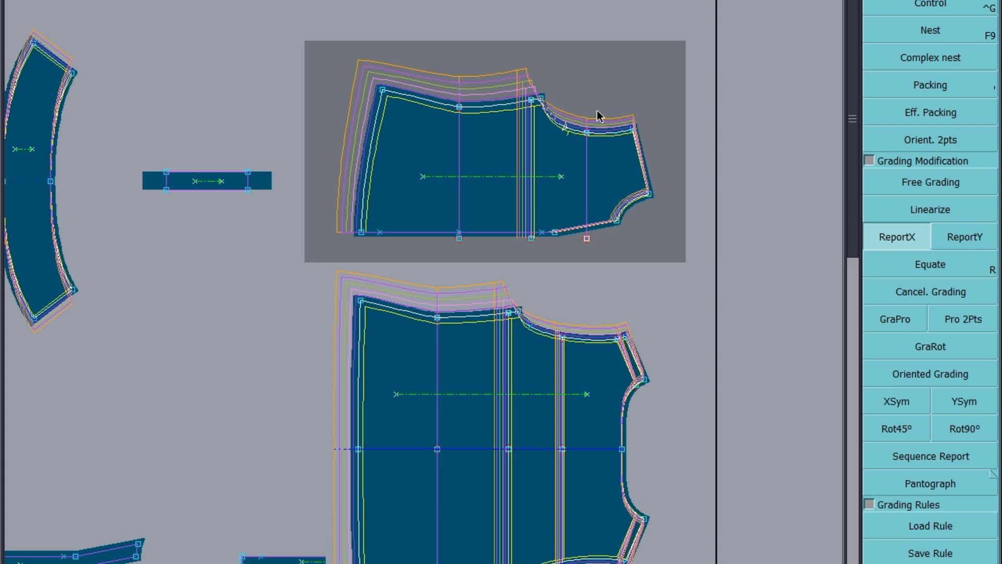
Step: Report the X grading from the back piece's armhole-side point onto the matching point of the upper piece
{"action": "scroll", "coordinate": [618, 101], "scroll_direction": "up", "scroll_amount": 1}
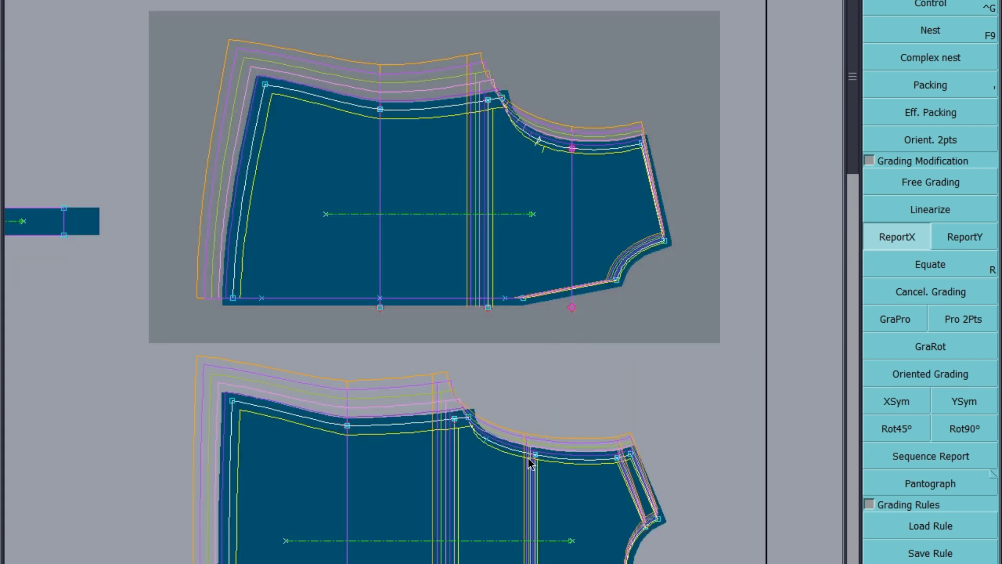
{"action": "left_click", "coordinate": [535, 456]}
{"action": "left_click", "coordinate": [572, 149]}
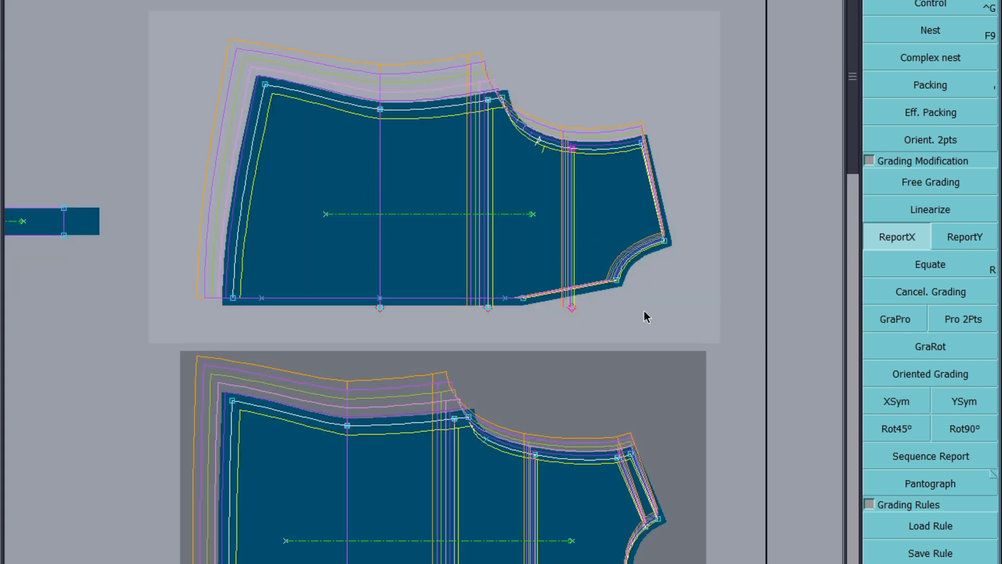
{"action": "scroll", "coordinate": [538, 122], "scroll_direction": "up", "scroll_amount": 3}
{"action": "scroll", "coordinate": [581, 168], "scroll_direction": "down", "scroll_amount": 2}
{"action": "scroll", "coordinate": [582, 171], "scroll_direction": "down", "scroll_amount": 2}
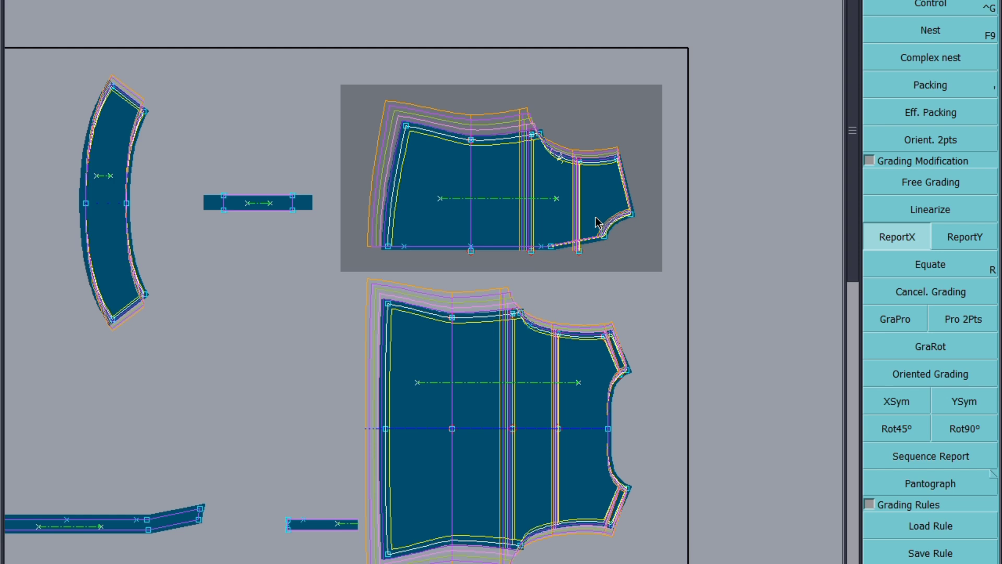
{"action": "scroll", "coordinate": [549, 228], "scroll_direction": "down", "scroll_amount": 2}
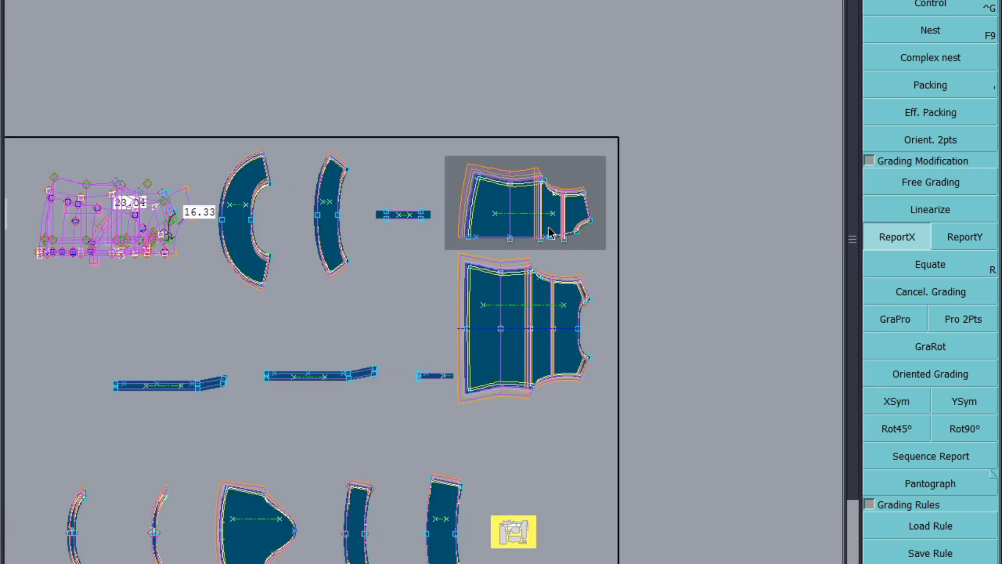
{"action": "scroll", "coordinate": [524, 252], "scroll_direction": "down", "scroll_amount": 2}
{"action": "scroll", "coordinate": [373, 415], "scroll_direction": "up", "scroll_amount": 1}
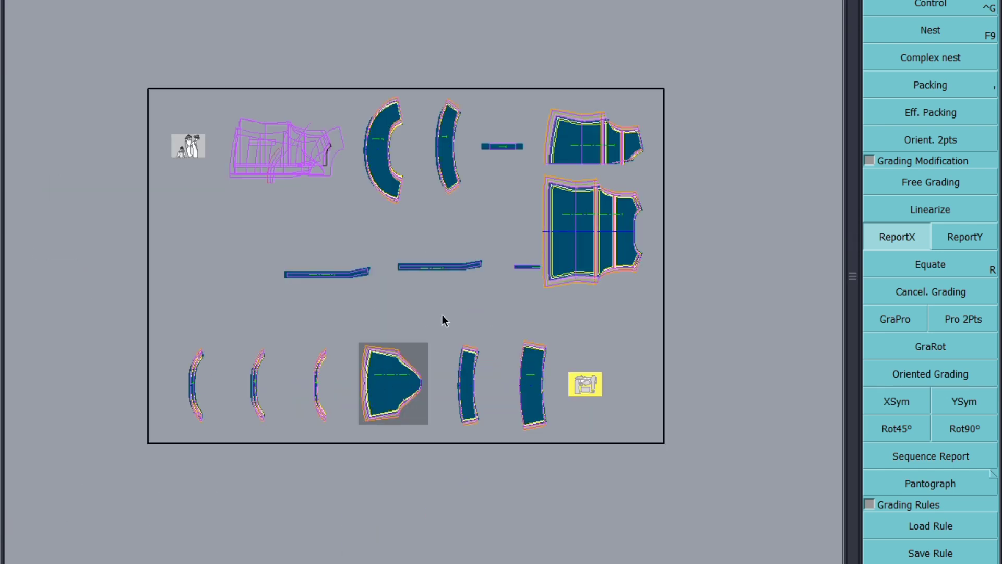
Step: Report X grading from the upper piece's corner onto the end points of the three strip pieces
{"action": "scroll", "coordinate": [478, 307], "scroll_direction": "up", "scroll_amount": 1}
{"action": "left_click_drag", "start_coordinate": [380, 224], "coordinate": [344, 288]}
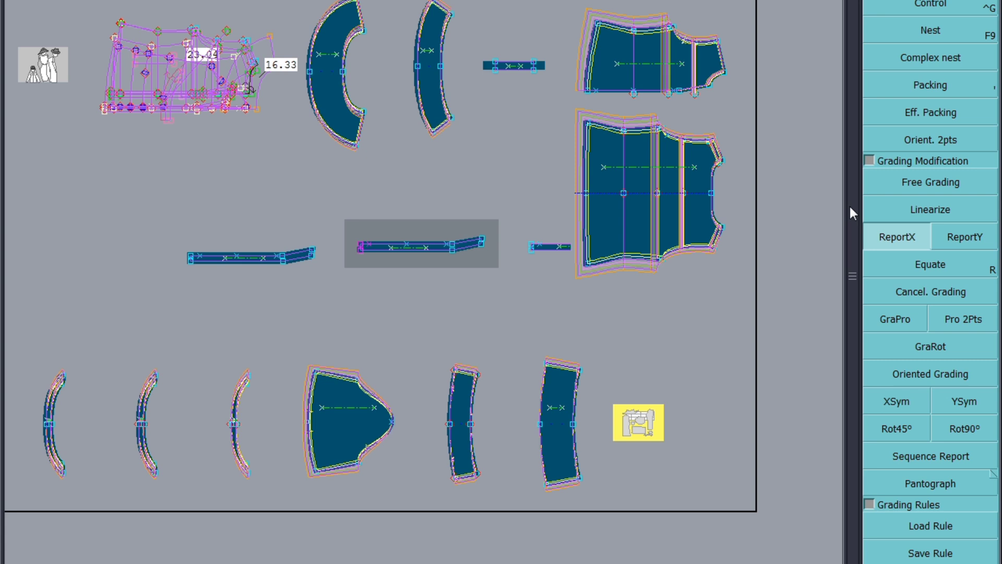
{"action": "left_click", "coordinate": [588, 89]}
{"action": "left_click", "coordinate": [359, 248]}
{"action": "left_click_drag", "start_coordinate": [202, 231], "coordinate": [305, 276]}
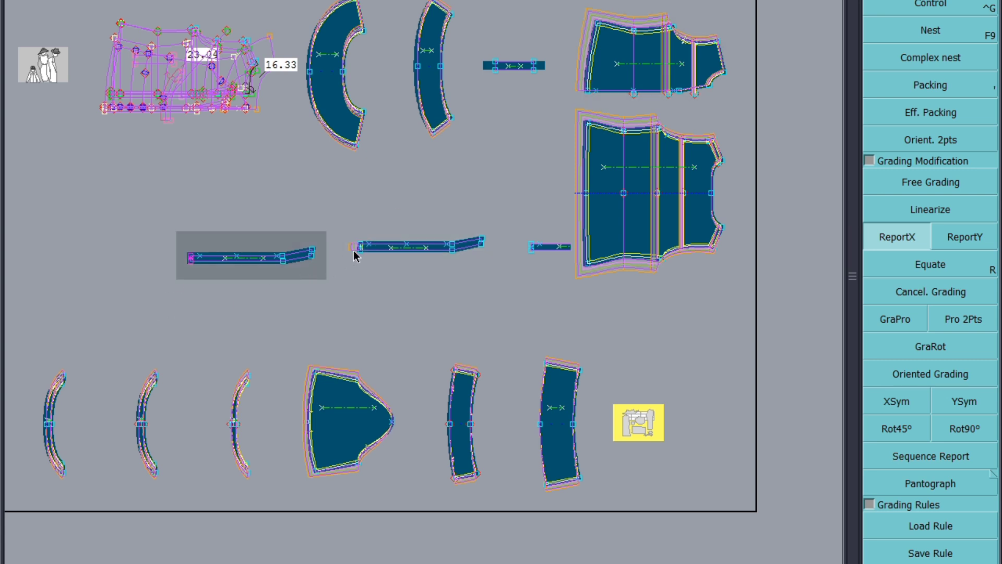
{"action": "left_click", "coordinate": [189, 259]}
{"action": "scroll", "coordinate": [277, 286], "scroll_direction": "down", "scroll_amount": 4}
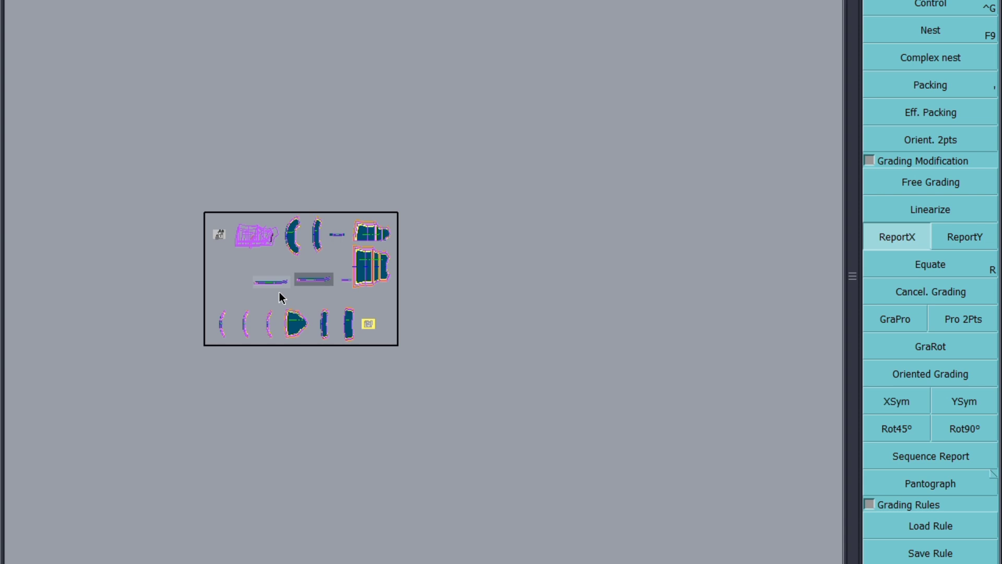
{"action": "key", "text": "8"}
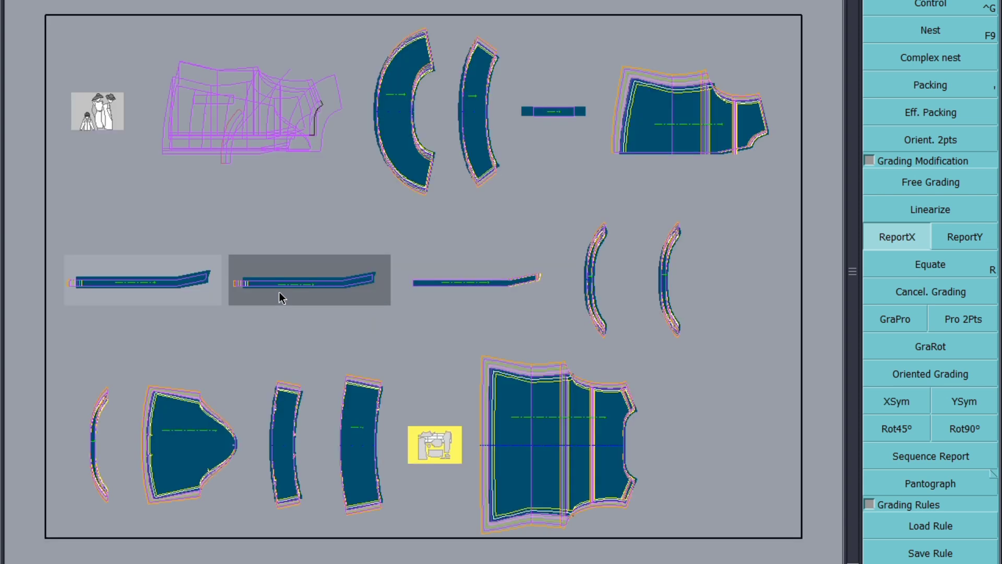
{"action": "left_click_drag", "start_coordinate": [399, 321], "coordinate": [400, 318]}
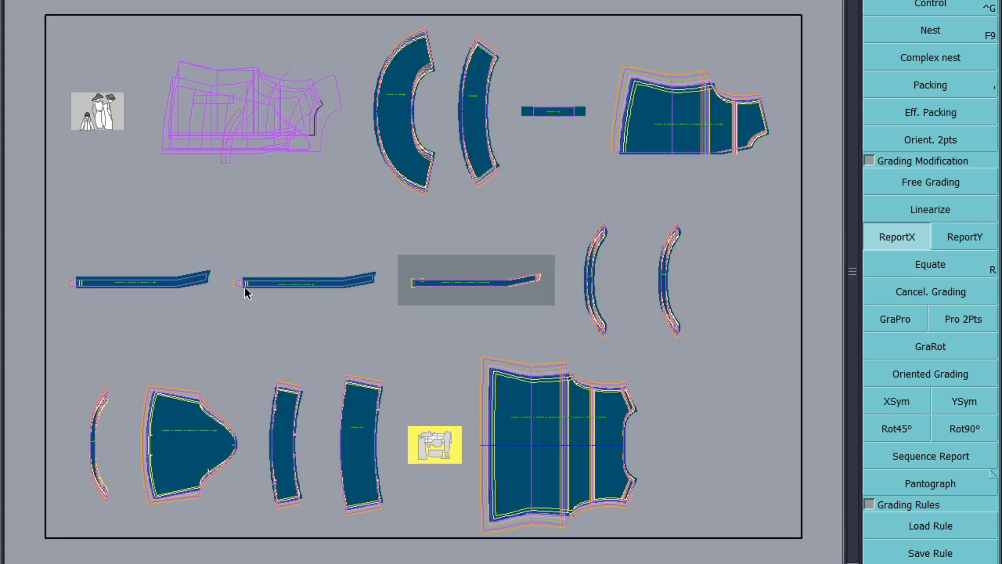
{"action": "left_click", "coordinate": [410, 284]}
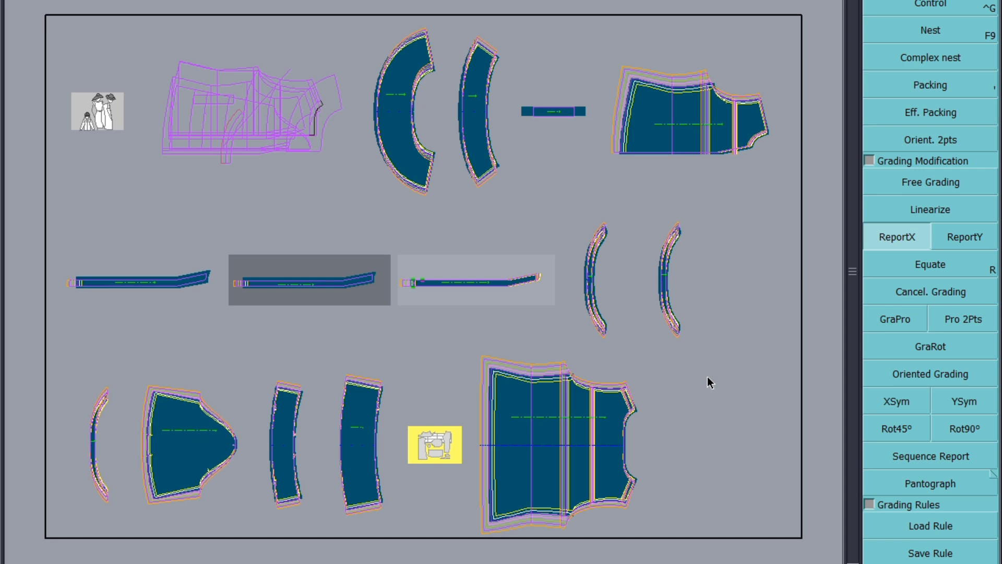
{"action": "scroll", "coordinate": [148, 396], "scroll_direction": "up", "scroll_amount": 4}
{"action": "scroll", "coordinate": [313, 367], "scroll_direction": "down", "scroll_amount": 4}
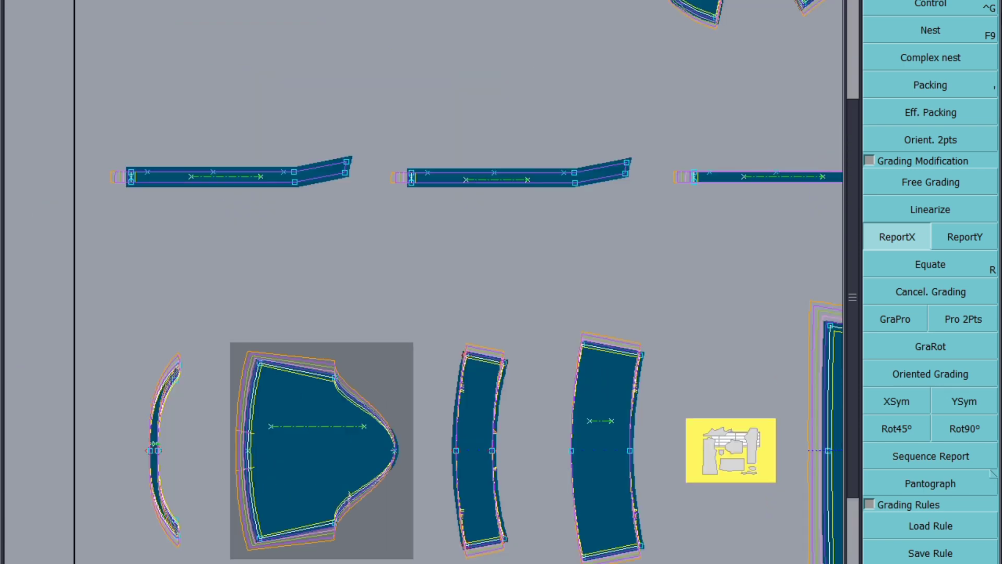
Step: Set the grading of the sleeve cap's upper corner point to 0 in the grading control table
{"action": "left_click", "coordinate": [961, 85]}
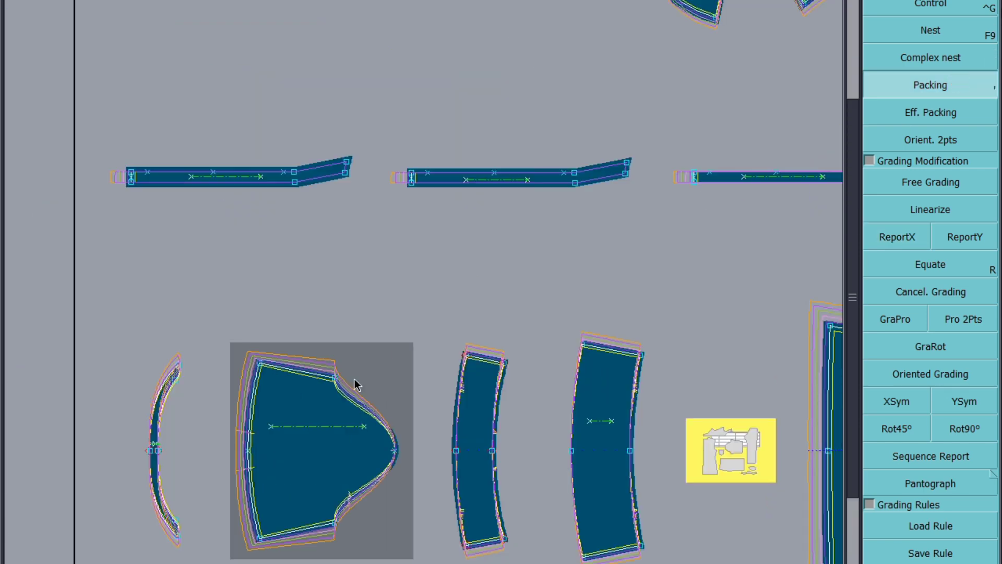
{"action": "left_click", "coordinate": [260, 364]}
{"action": "scroll", "coordinate": [335, 391], "scroll_direction": "up", "scroll_amount": 2}
{"action": "left_click", "coordinate": [977, 4]}
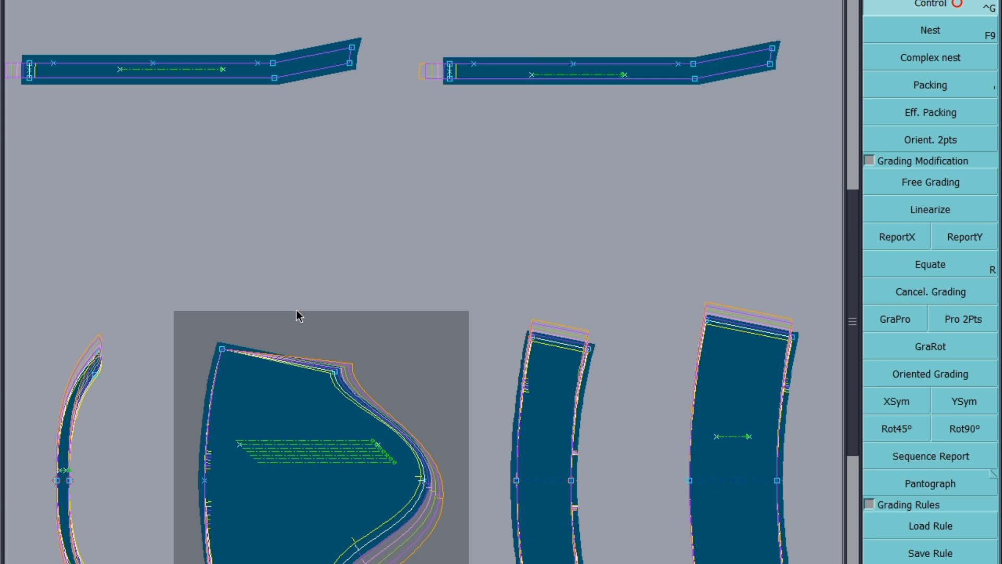
{"action": "left_click", "coordinate": [335, 372]}
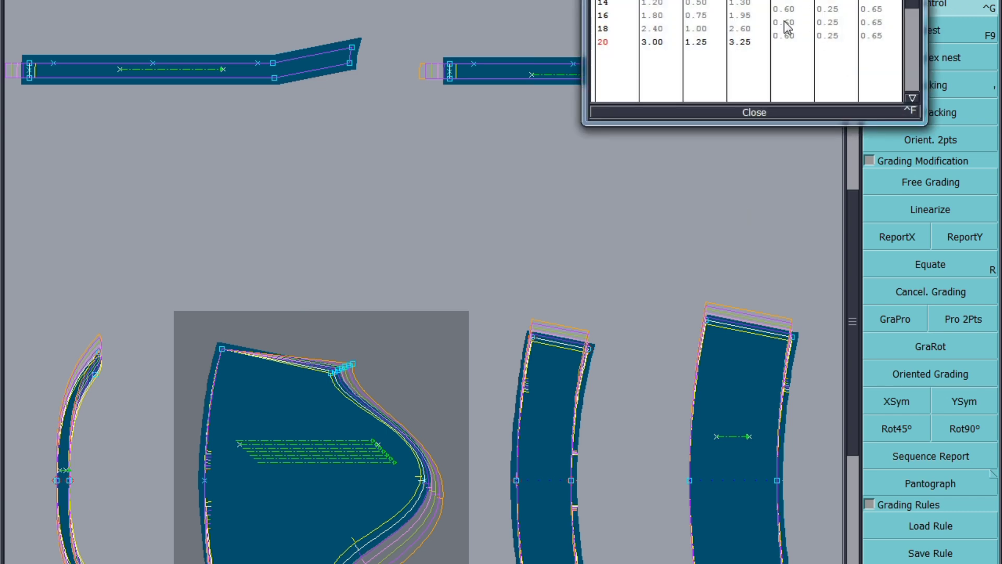
{"action": "type", "text": "0"}
{"action": "key", "text": "Return"}
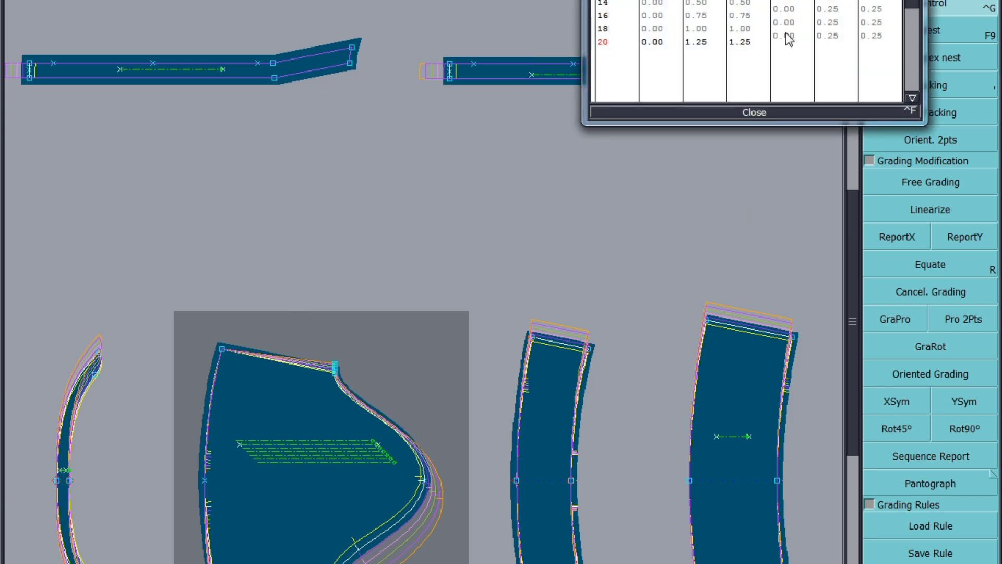
{"action": "left_click", "coordinate": [763, 112]}
Step: Adjust the sleeve piece's grading and report X grading onto its lower armhole point
{"action": "left_click", "coordinate": [923, 80]}
{"action": "left_click", "coordinate": [360, 462]}
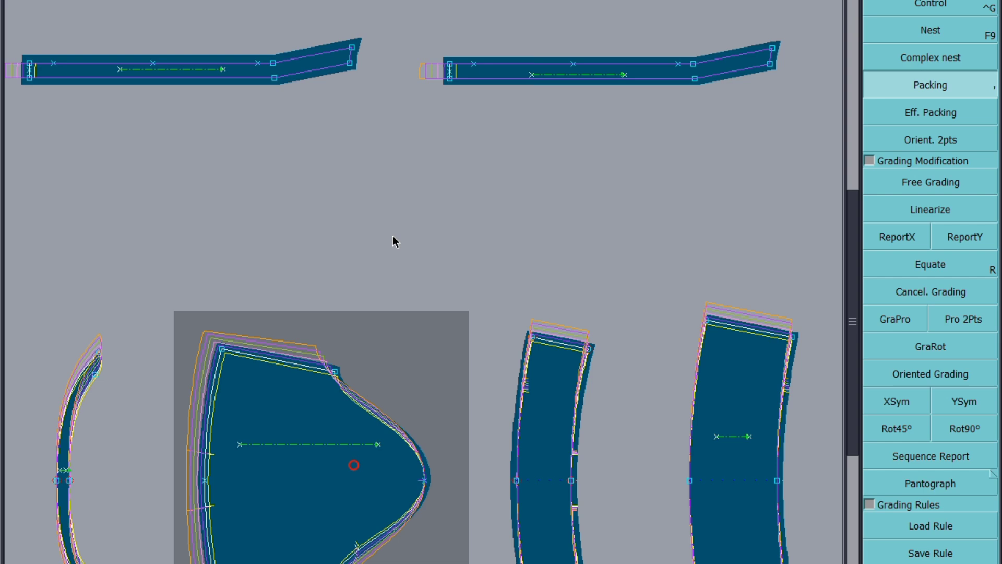
{"action": "scroll", "coordinate": [393, 245], "scroll_direction": "down", "scroll_amount": 2}
{"action": "scroll", "coordinate": [392, 256], "scroll_direction": "up", "scroll_amount": 2}
{"action": "left_click", "coordinate": [899, 241]}
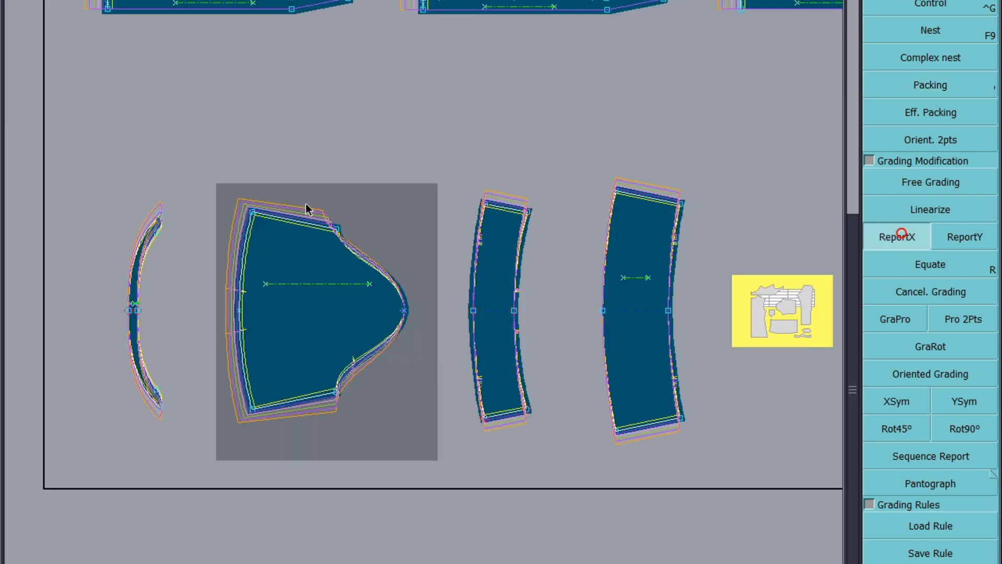
{"action": "left_click", "coordinate": [336, 392]}
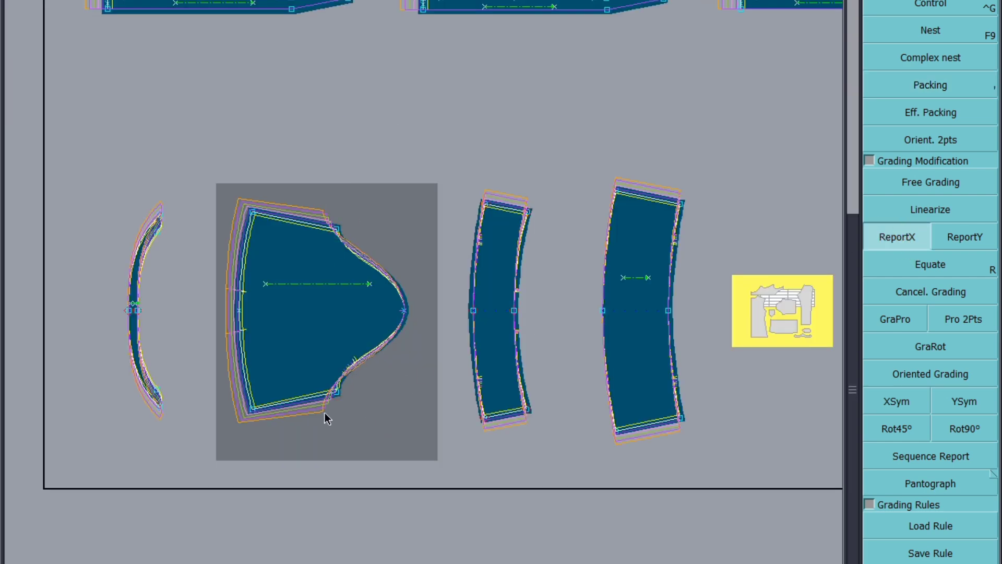
Step: Save the model, continuing past the anomalies dialog
{"action": "scroll", "coordinate": [325, 412], "scroll_direction": "down", "scroll_amount": 3}
{"action": "key", "text": "ctrl+s"}
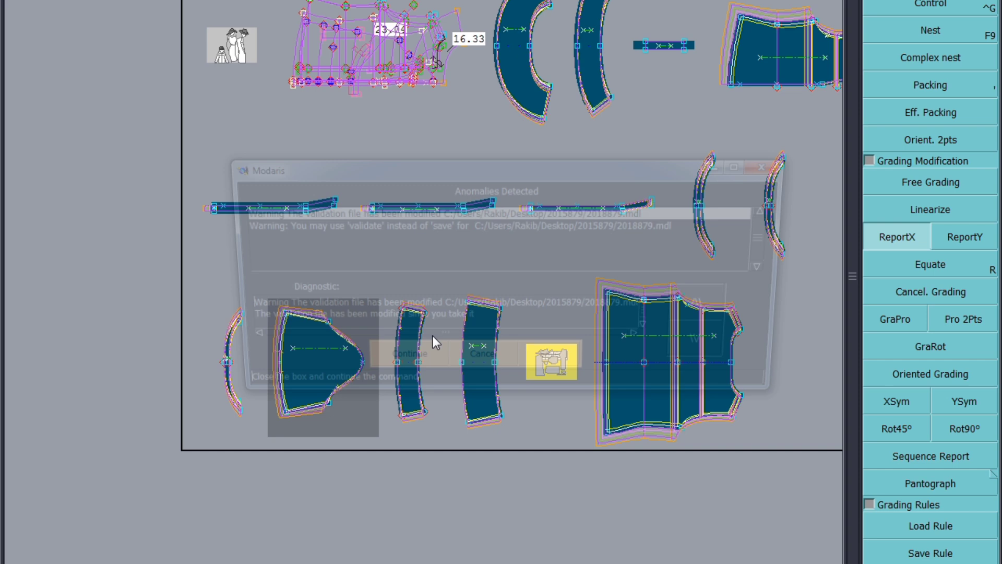
{"action": "left_click", "coordinate": [401, 363]}
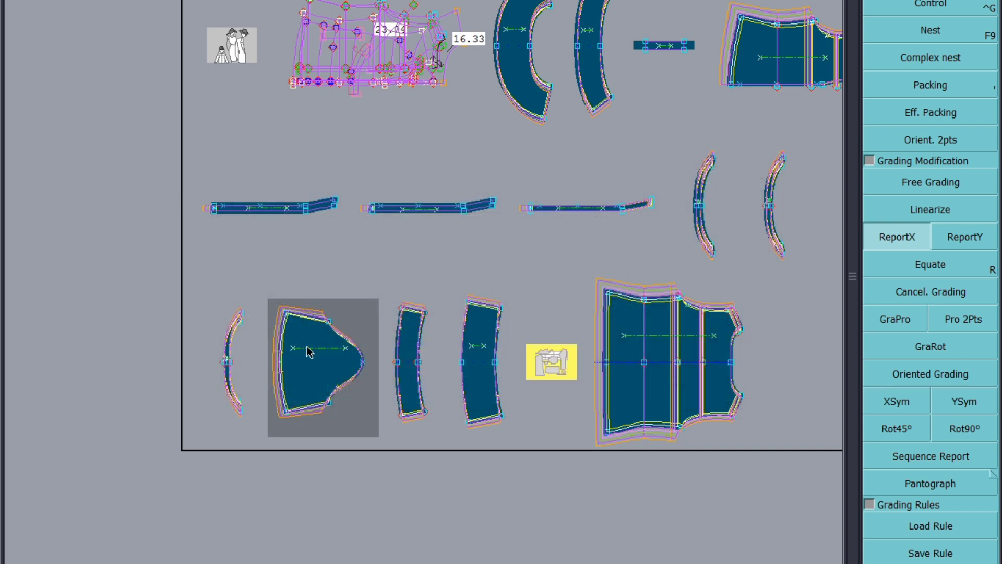
Step: Save the model again several times, toggling the graded size display off and back on
{"action": "scroll", "coordinate": [308, 350], "scroll_direction": "down", "scroll_amount": 3}
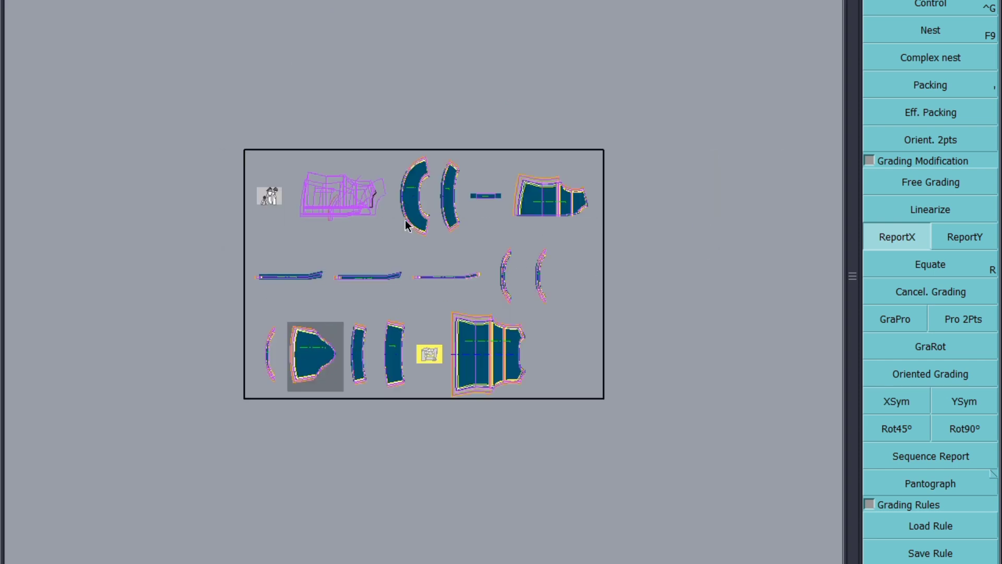
{"action": "scroll", "coordinate": [533, 363], "scroll_direction": "up", "scroll_amount": 5}
{"action": "scroll", "coordinate": [506, 363], "scroll_direction": "down", "scroll_amount": 2}
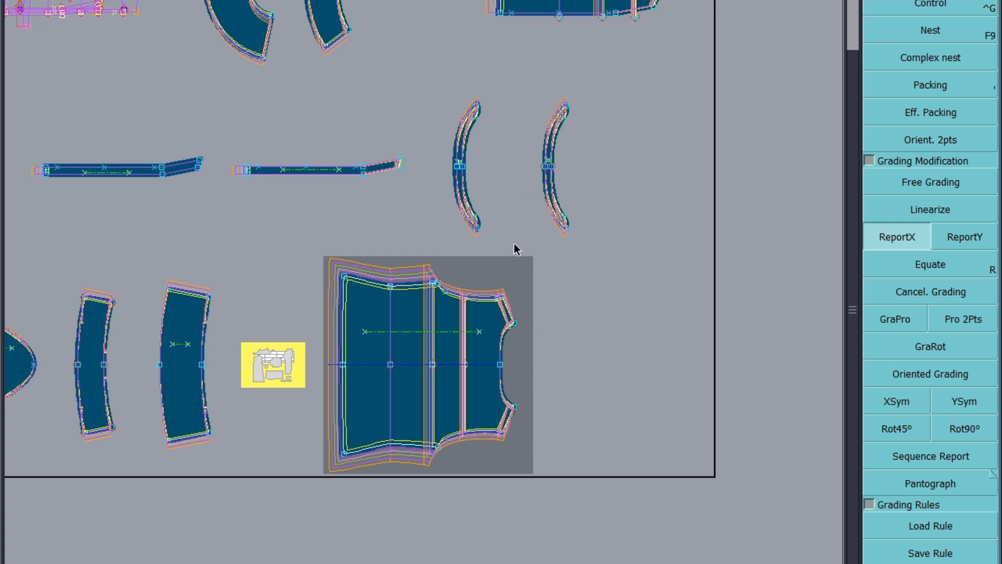
{"action": "key", "text": "ctrl+s"}
{"action": "left_click", "coordinate": [387, 364]}
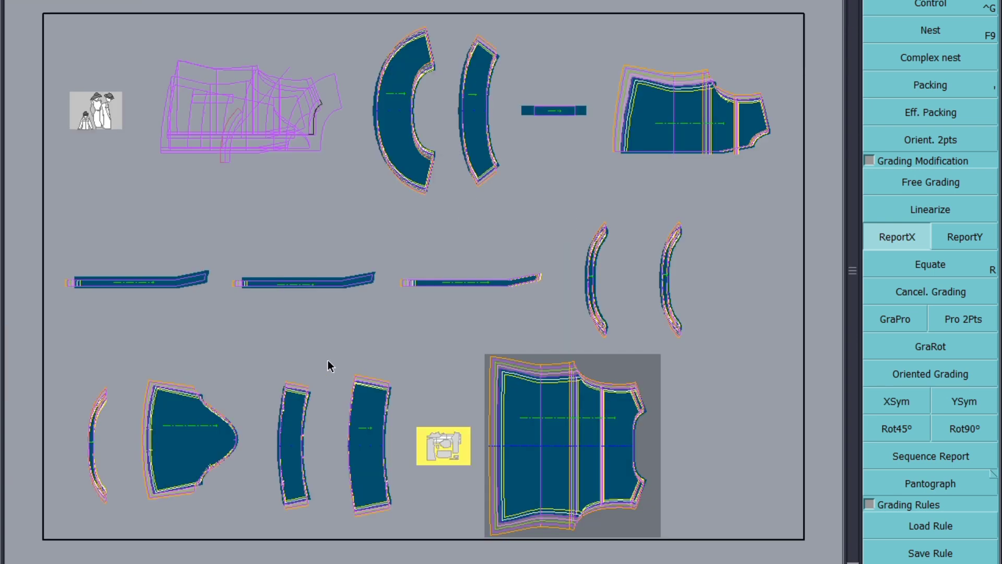
{"action": "key", "text": "ctrl+s"}
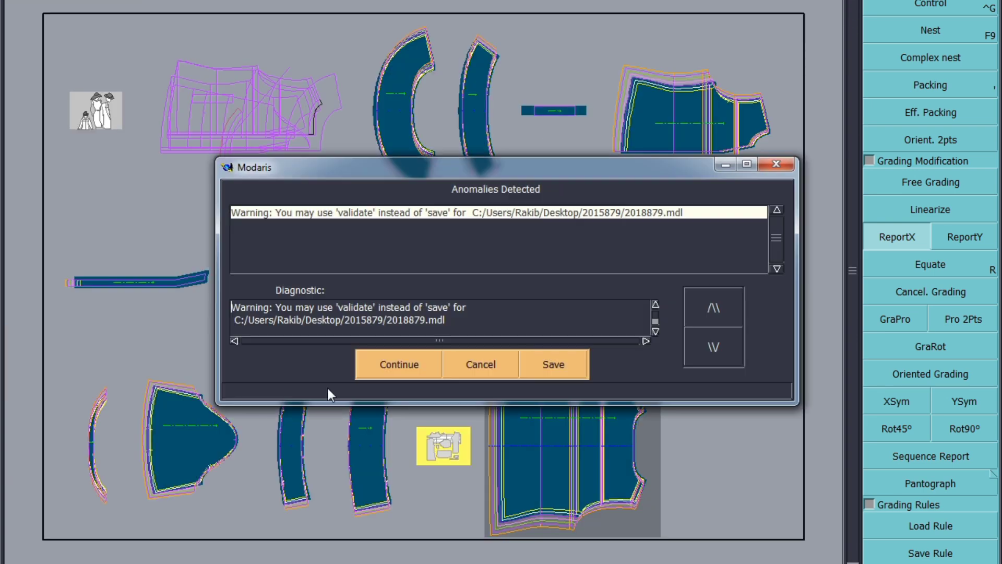
{"action": "left_click", "coordinate": [380, 364]}
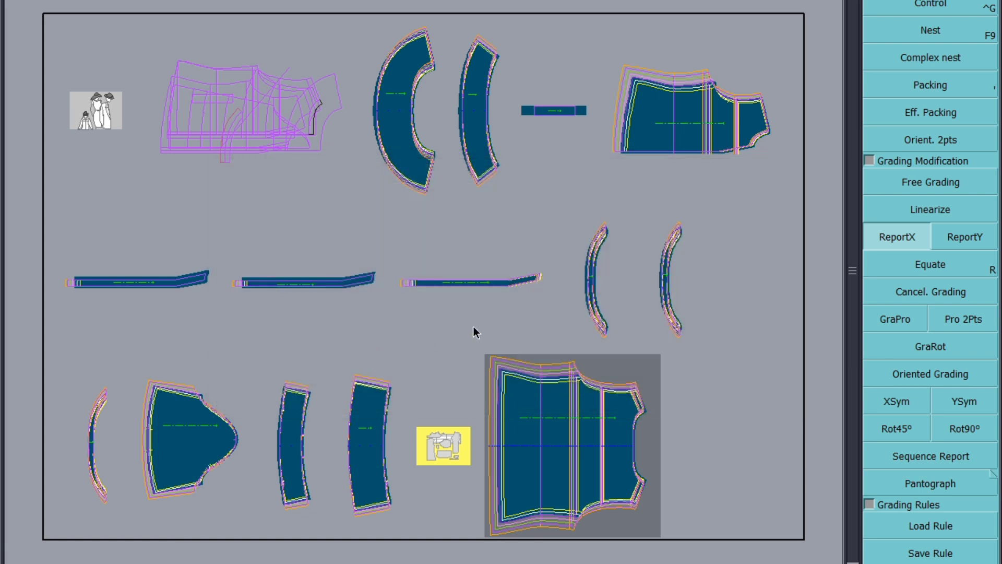
{"action": "key", "text": "ctrl+s"}
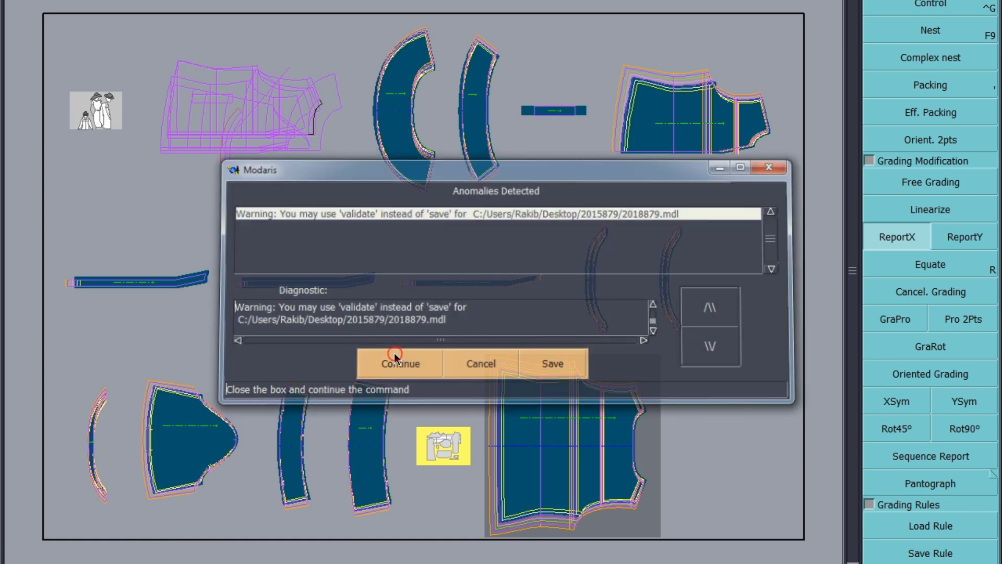
{"action": "left_click", "coordinate": [397, 359]}
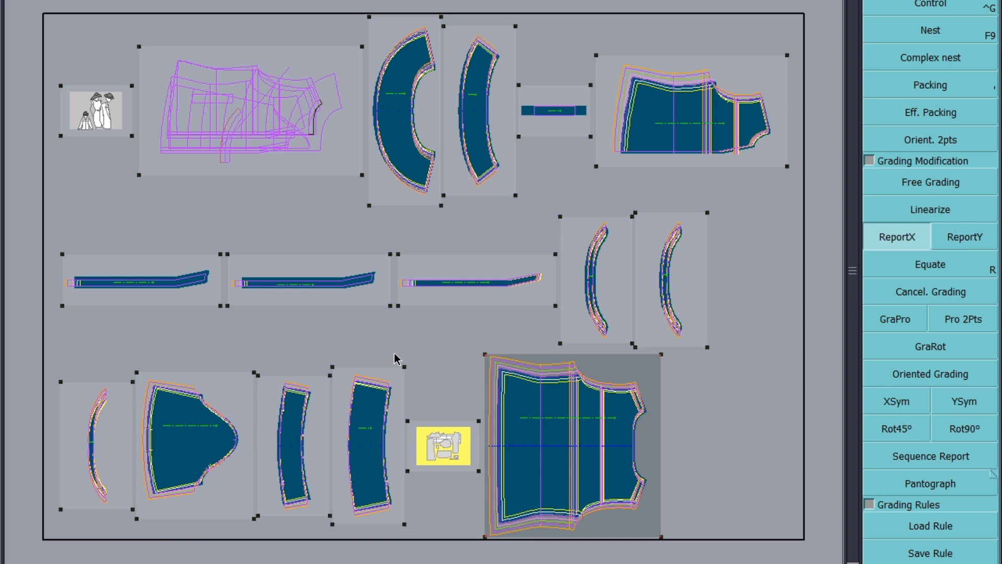
{"action": "key", "text": "F10"}
{"action": "key", "text": "ctrl+s"}
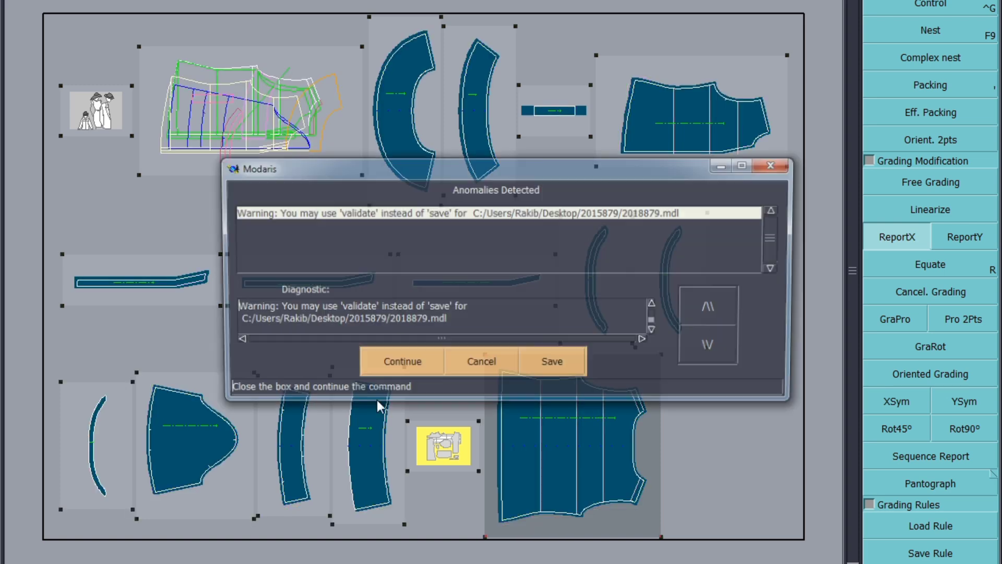
{"action": "left_click", "coordinate": [389, 361]}
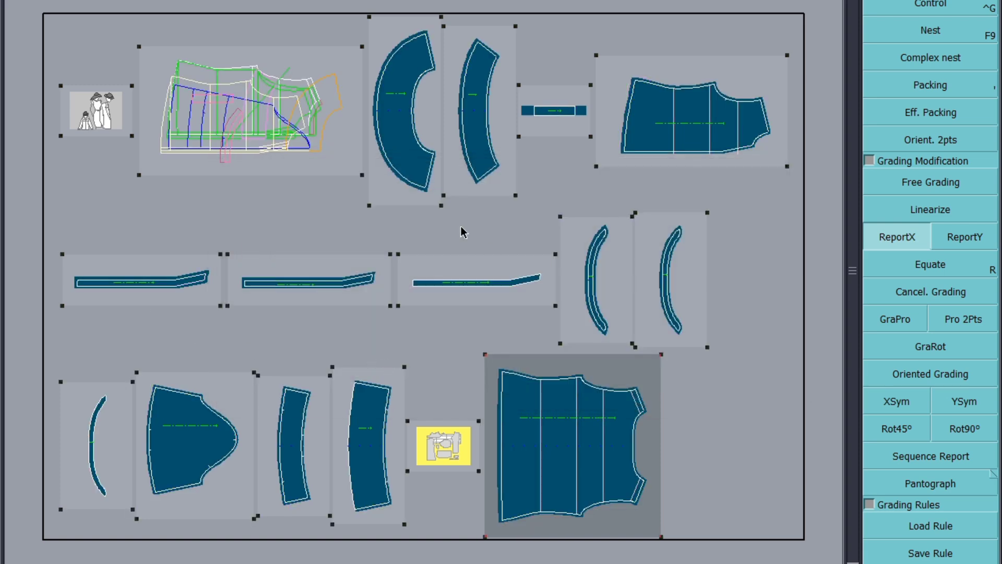
{"action": "key", "text": "F10"}
Step: Check the frill piece's top corner grading in the control table, then save the model
{"action": "scroll", "coordinate": [388, 39], "scroll_direction": "up", "scroll_amount": 3}
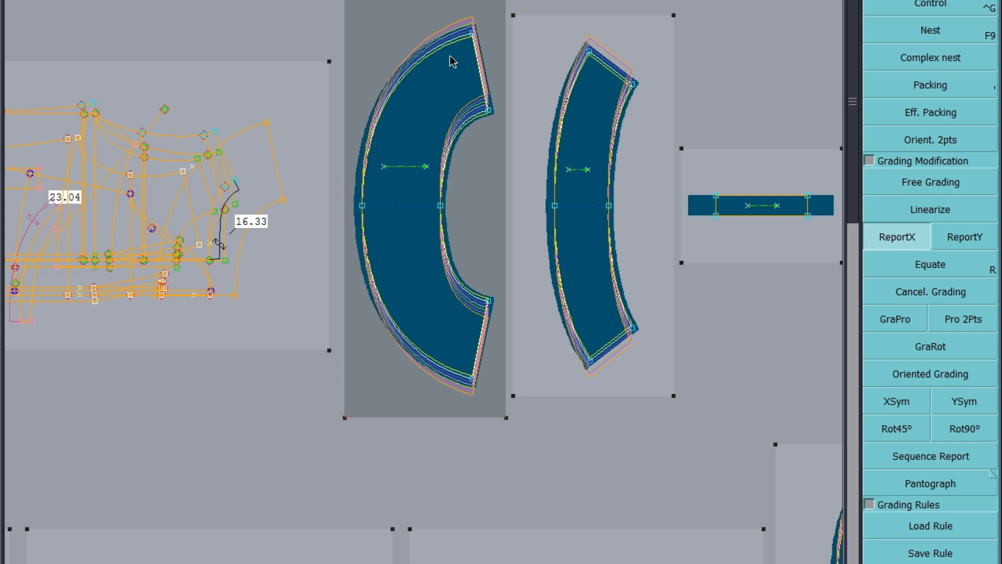
{"action": "left_click", "coordinate": [471, 32]}
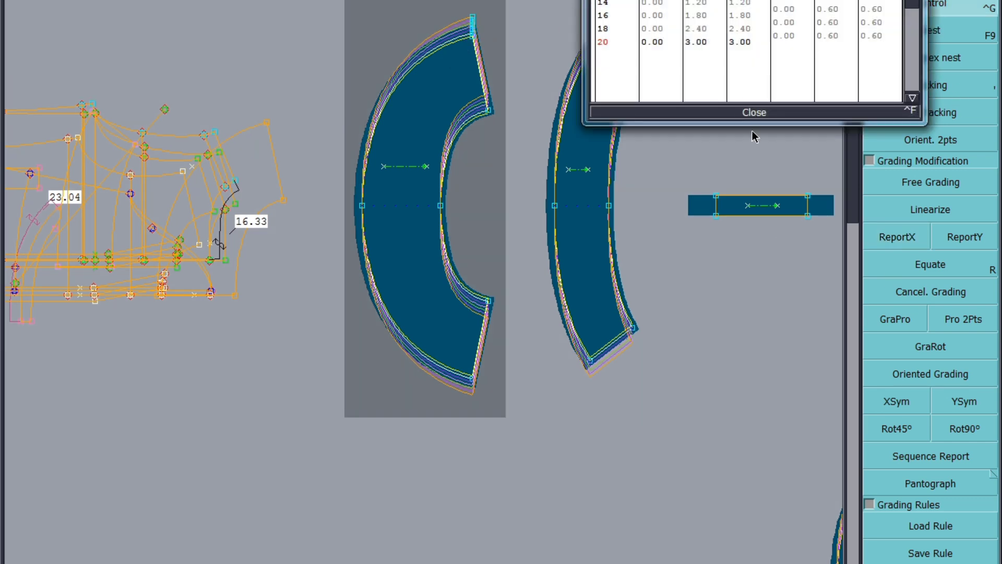
{"action": "left_click", "coordinate": [754, 113]}
{"action": "key", "text": "ctrl+s"}
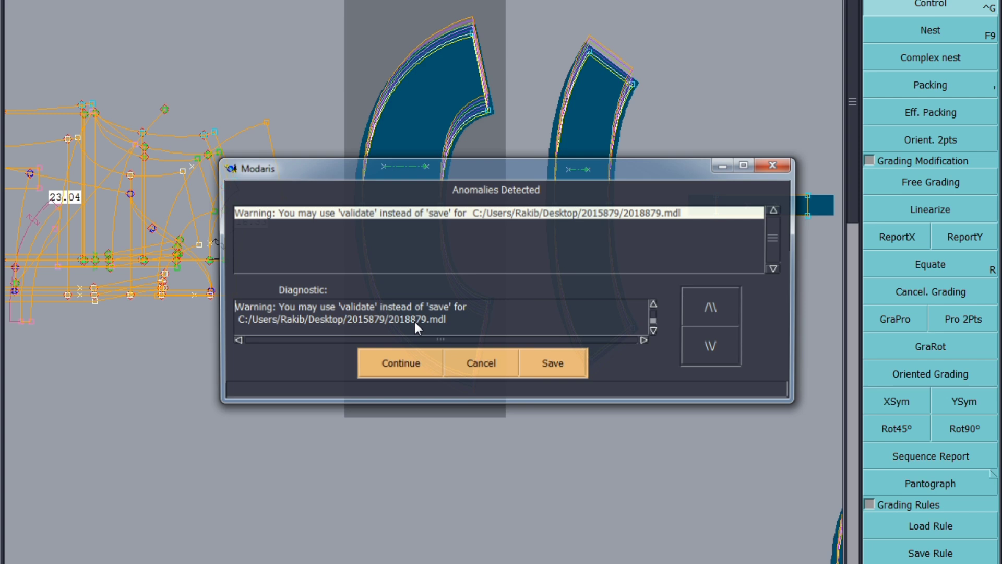
{"action": "left_click", "coordinate": [390, 366]}
Step: Select all pieces, show them nested in color, and hide the graded size display
{"action": "scroll", "coordinate": [392, 365], "scroll_direction": "down", "scroll_amount": 3}
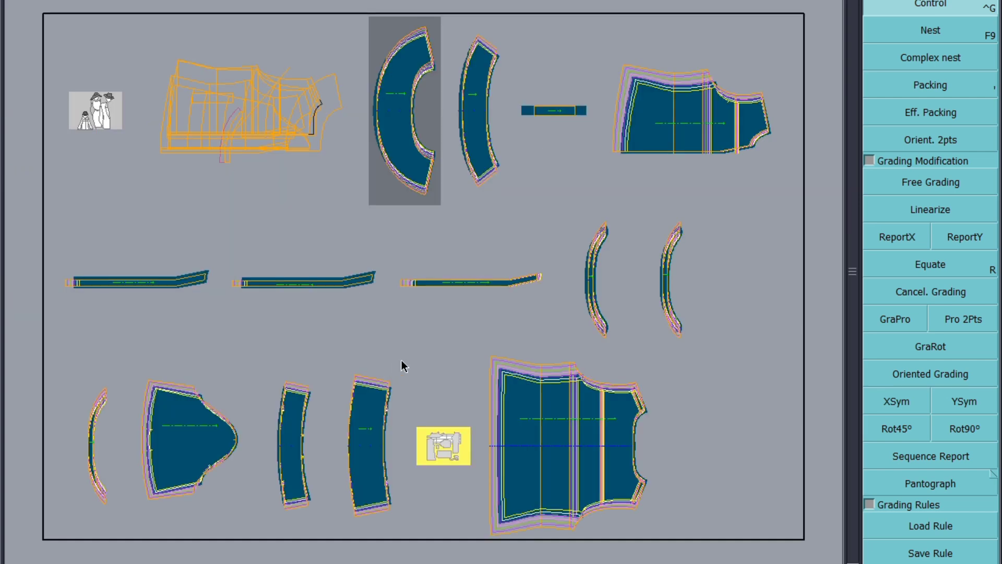
{"action": "key", "text": "ctrl+a"}
{"action": "key", "text": "F9"}
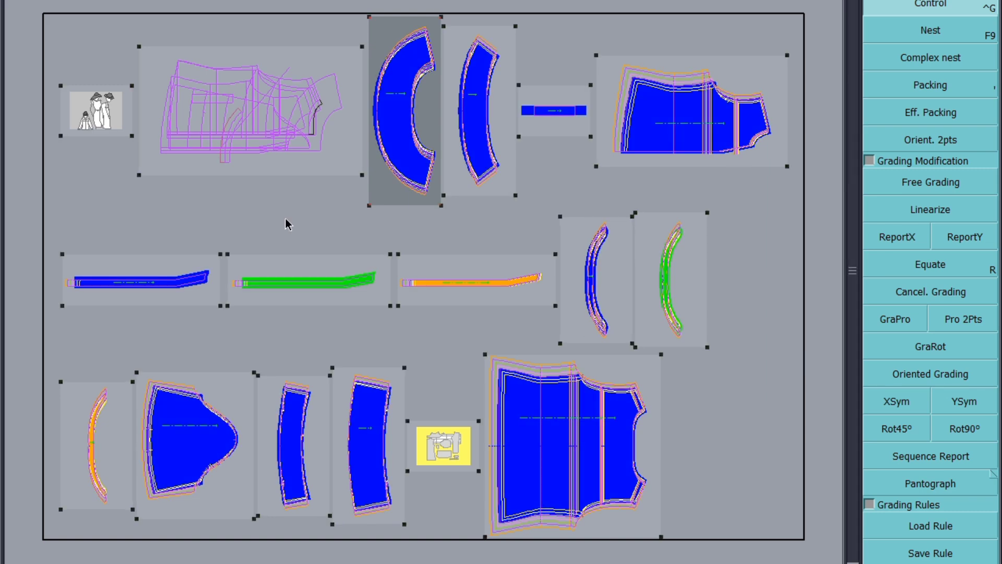
{"action": "left_click", "coordinate": [395, 365]}
{"action": "key", "text": "F10"}
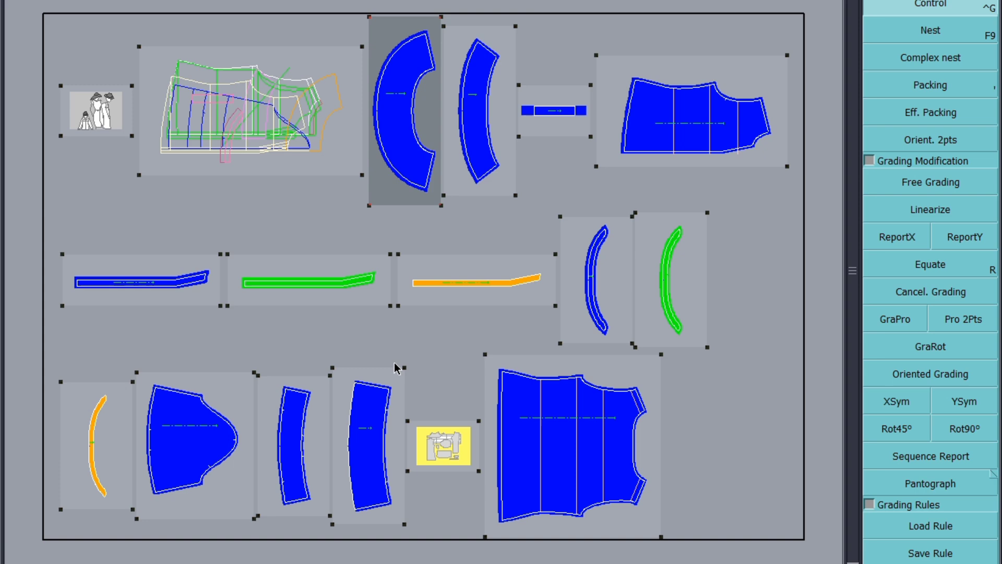
{"action": "left_click", "coordinate": [407, 365]}
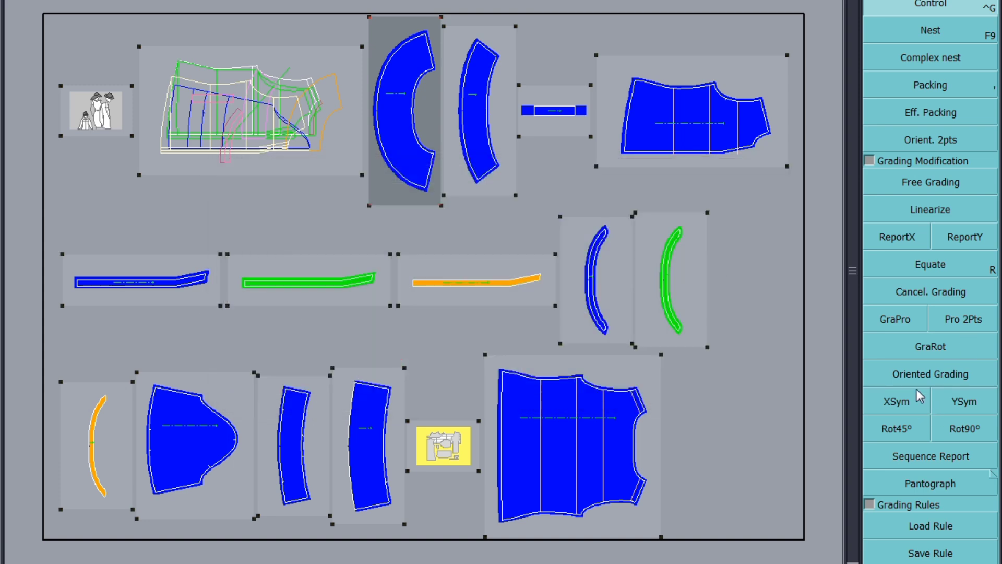